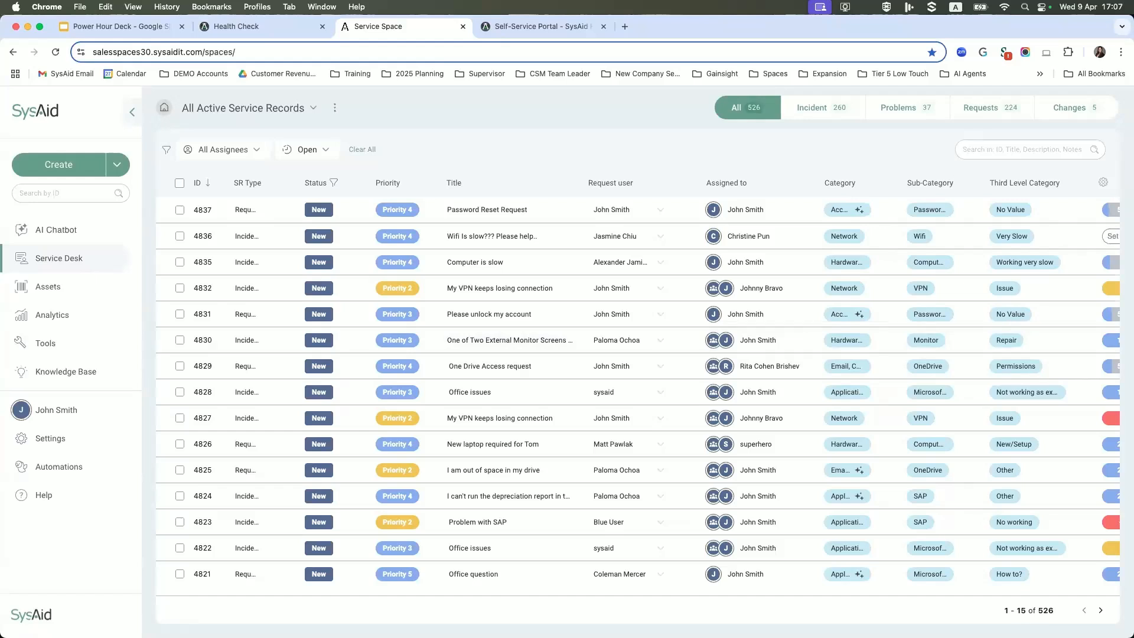
- Open the salesspaces30 account's healthCheck.jsp page in place of its spaces page, and highlight the healthCheck.jsp part of the address
{"action": "left_click", "coordinate": [216, 54]}
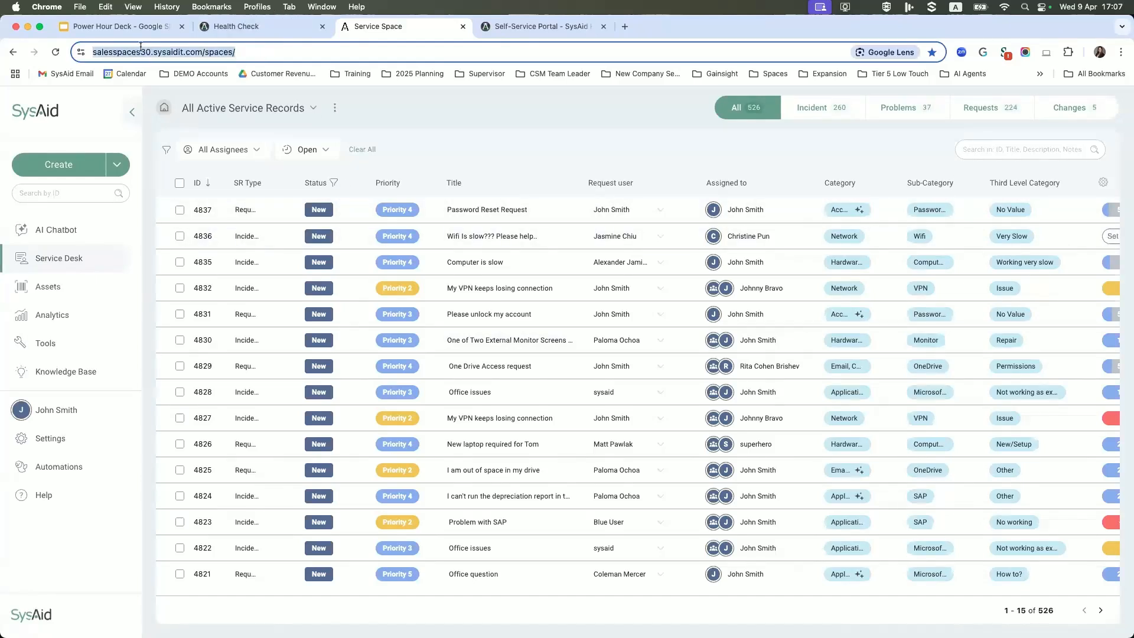
{"action": "left_click", "coordinate": [181, 52]}
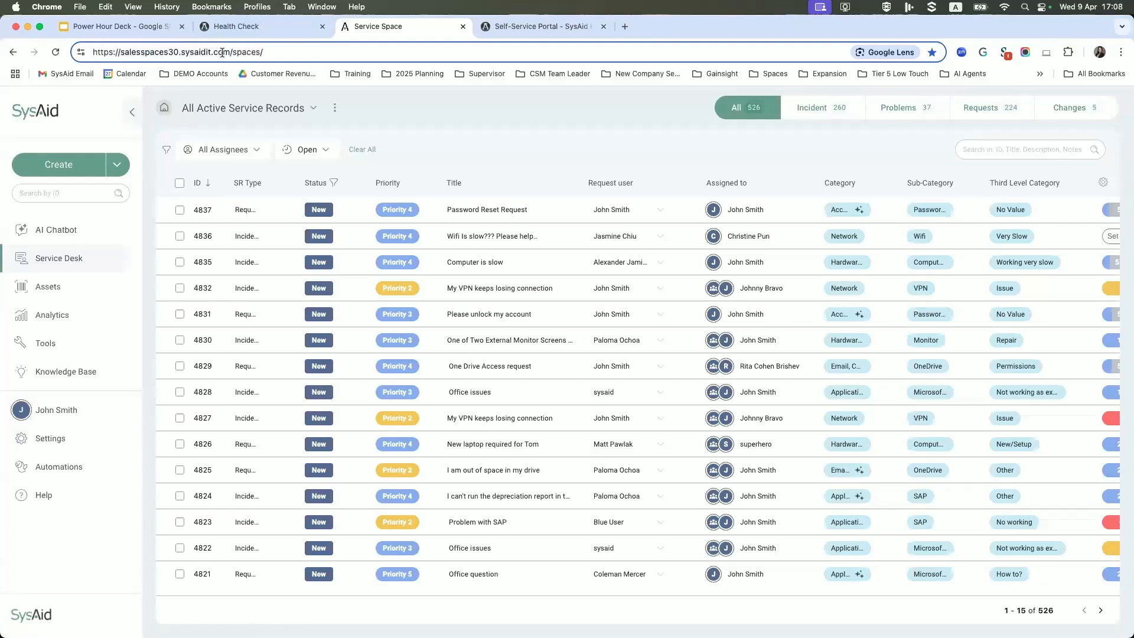
{"action": "left_click_drag", "start_coordinate": [232, 52], "coordinate": [329, 55]}
{"action": "type", "text": "health"}
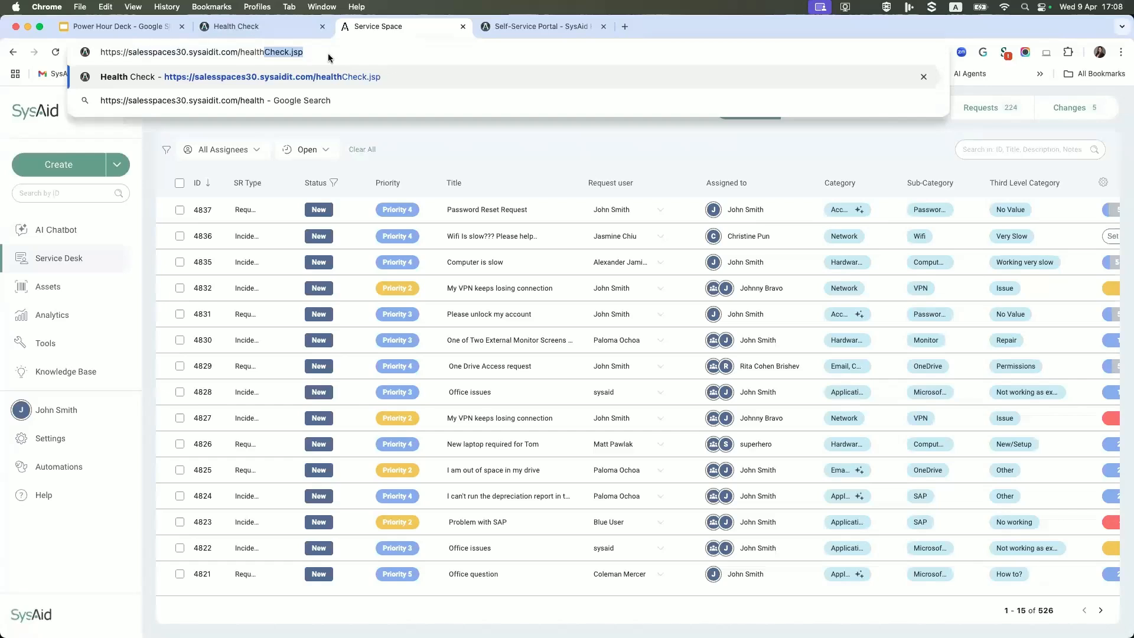
{"action": "key", "text": "Right"}
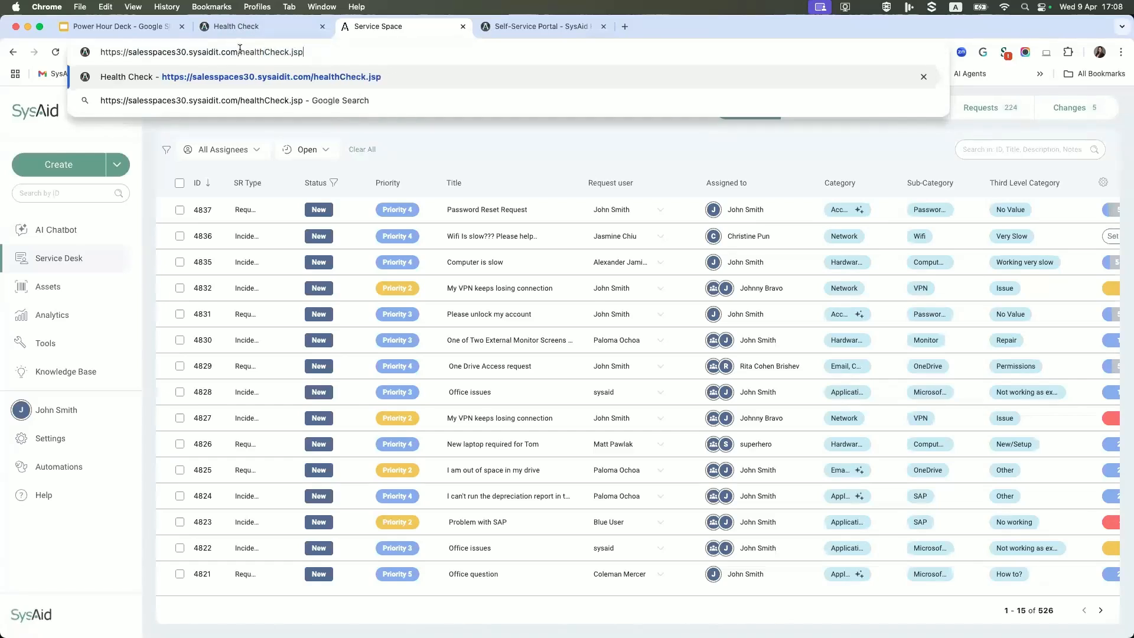
{"action": "double_click", "coordinate": [297, 52]}
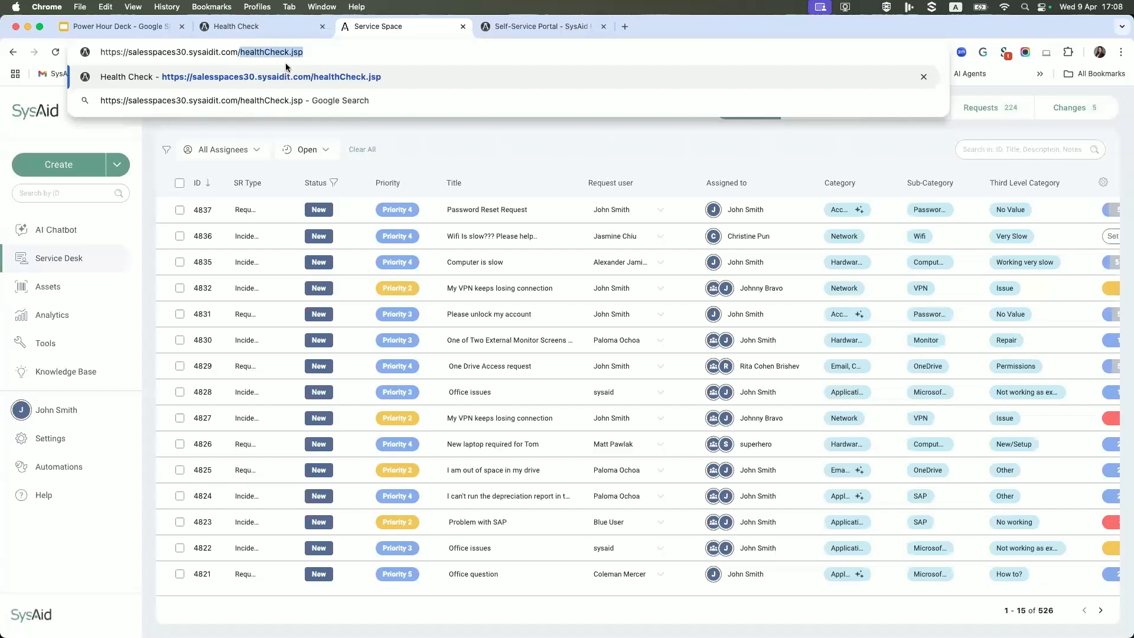
{"action": "left_click", "coordinate": [314, 51]}
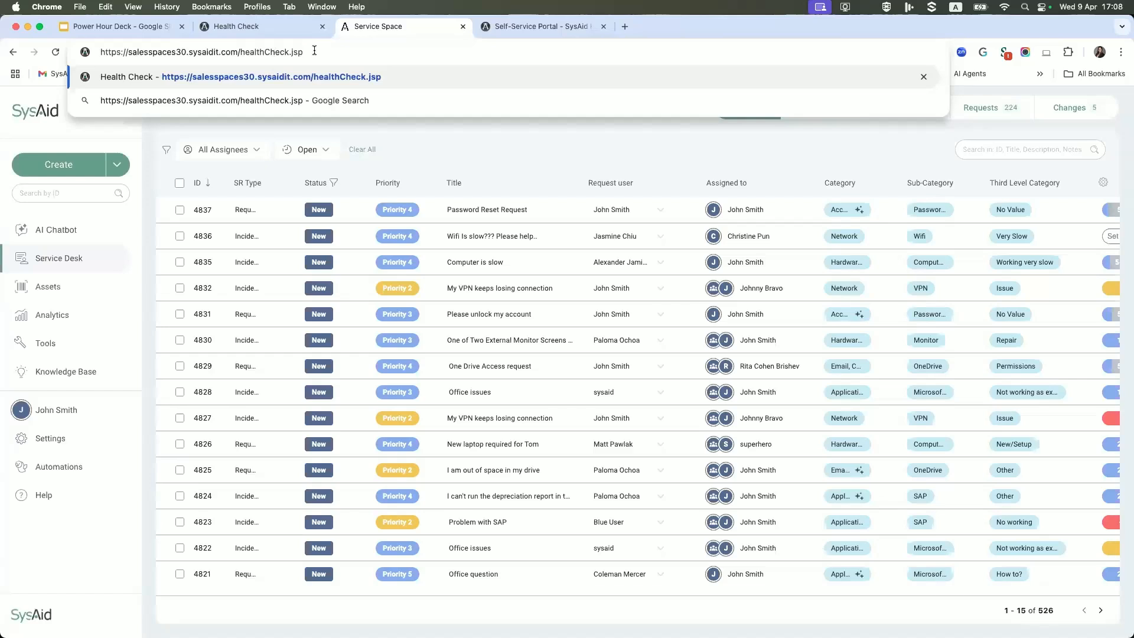
{"action": "key", "text": "Return"}
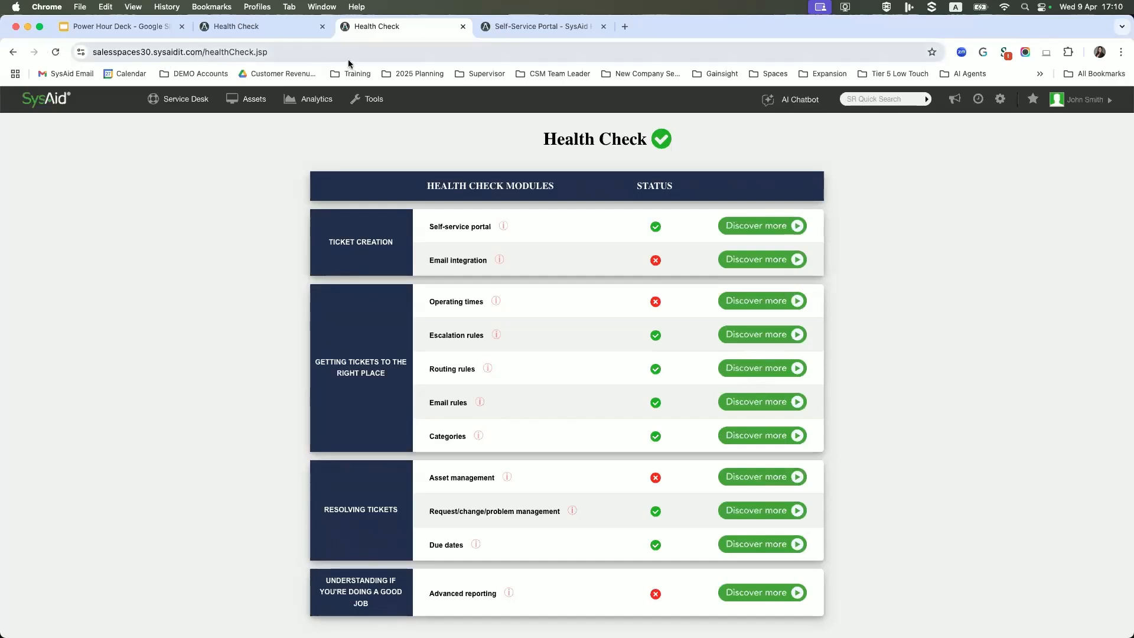
{"action": "left_click", "coordinate": [311, 54]}
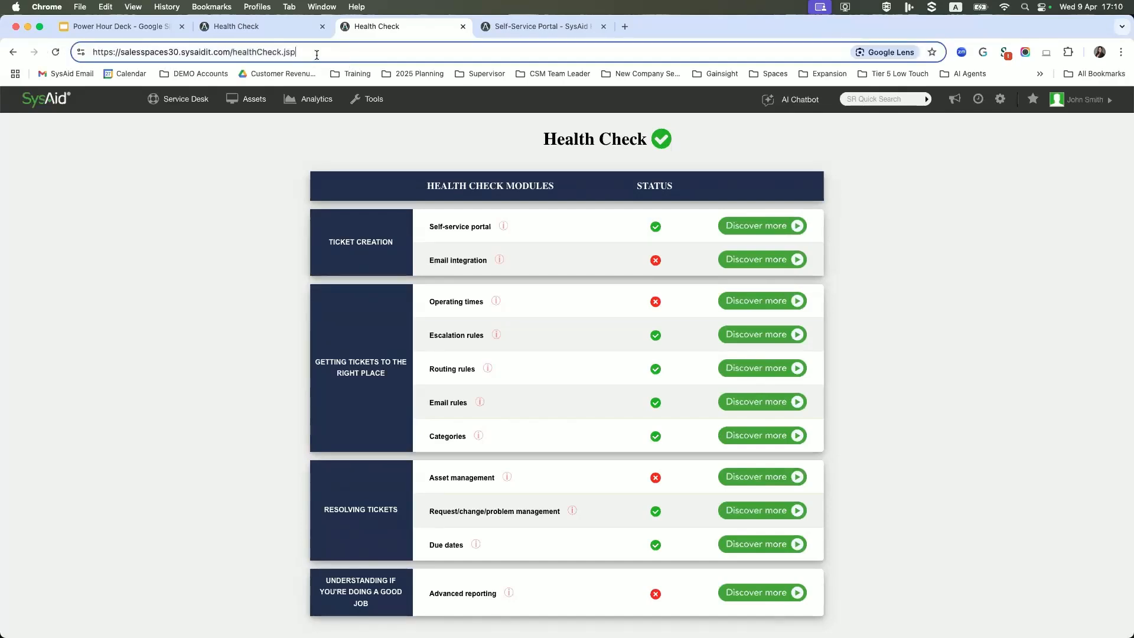
{"action": "double_click", "coordinate": [235, 52]}
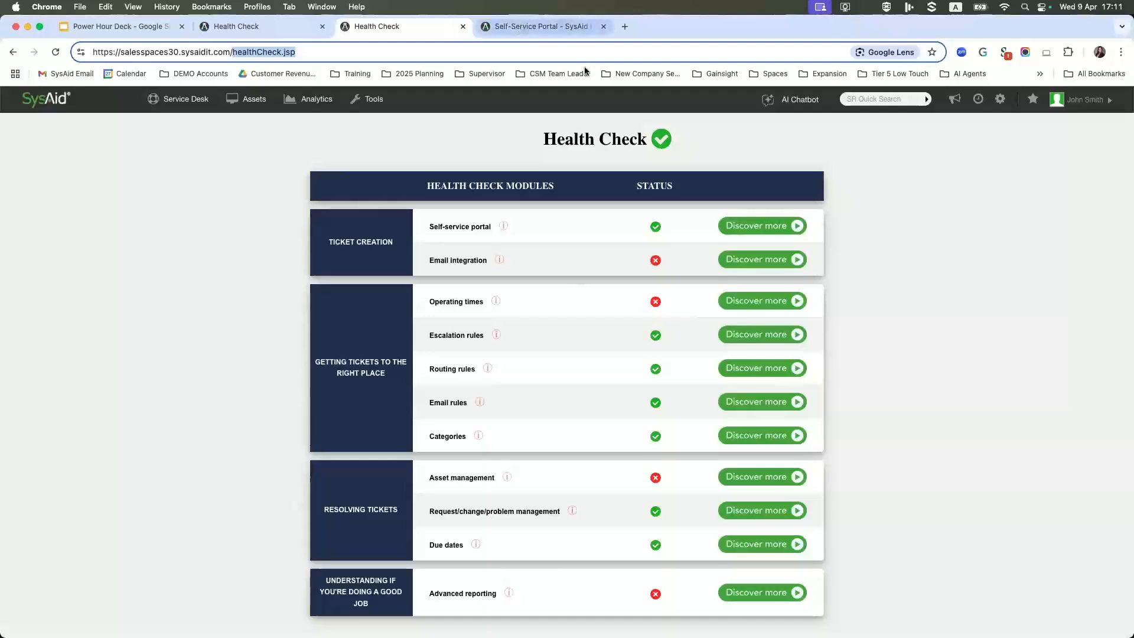
- Switch to the Self-Service Portal and look through its home page from the submission options to the My Tickets list
{"action": "left_click", "coordinate": [523, 26]}
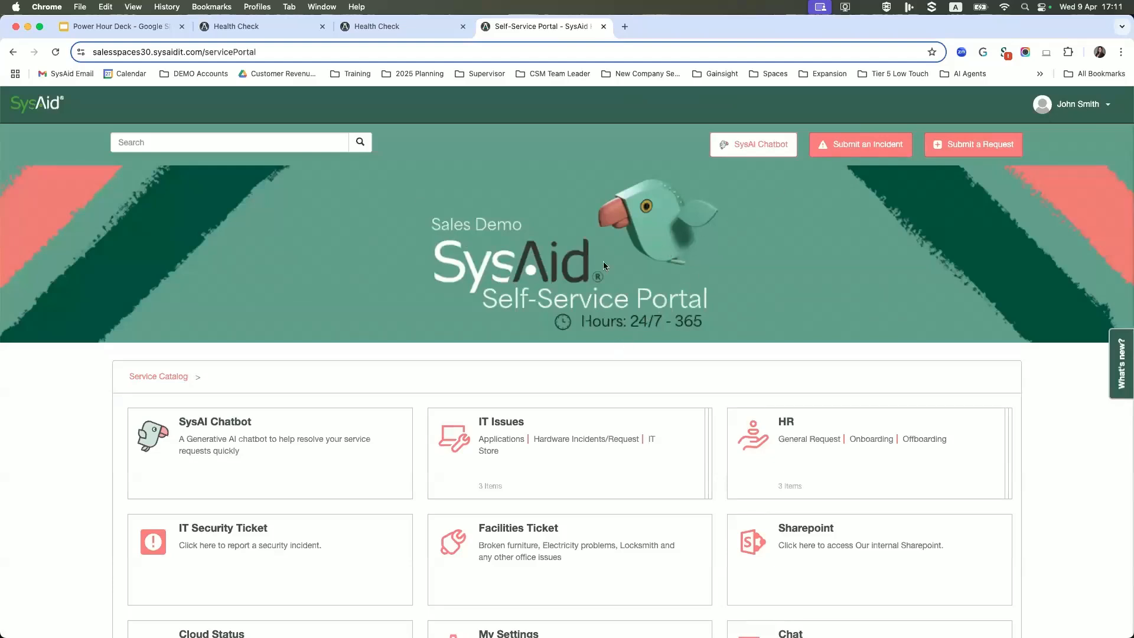
{"action": "left_click", "coordinate": [782, 149]}
{"action": "scroll", "coordinate": [604, 294], "scroll_direction": "down", "scroll_amount": 3}
{"action": "scroll", "coordinate": [600, 298], "scroll_direction": "up", "scroll_amount": 2}
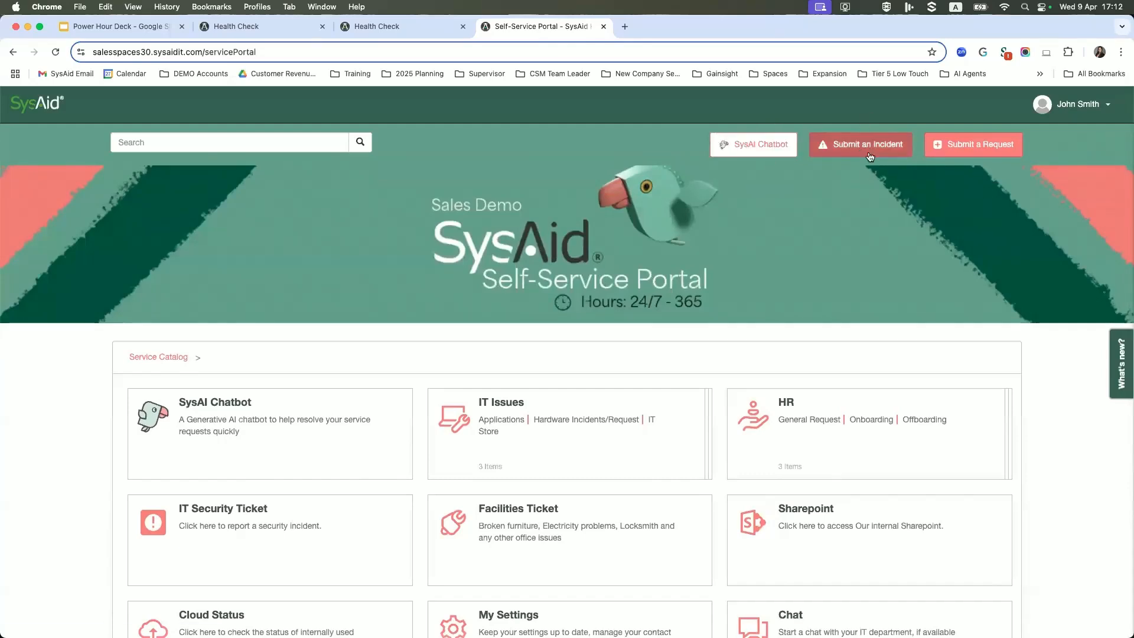
{"action": "scroll", "coordinate": [617, 300], "scroll_direction": "down", "scroll_amount": 1}
{"action": "scroll", "coordinate": [616, 298], "scroll_direction": "down", "scroll_amount": 10}
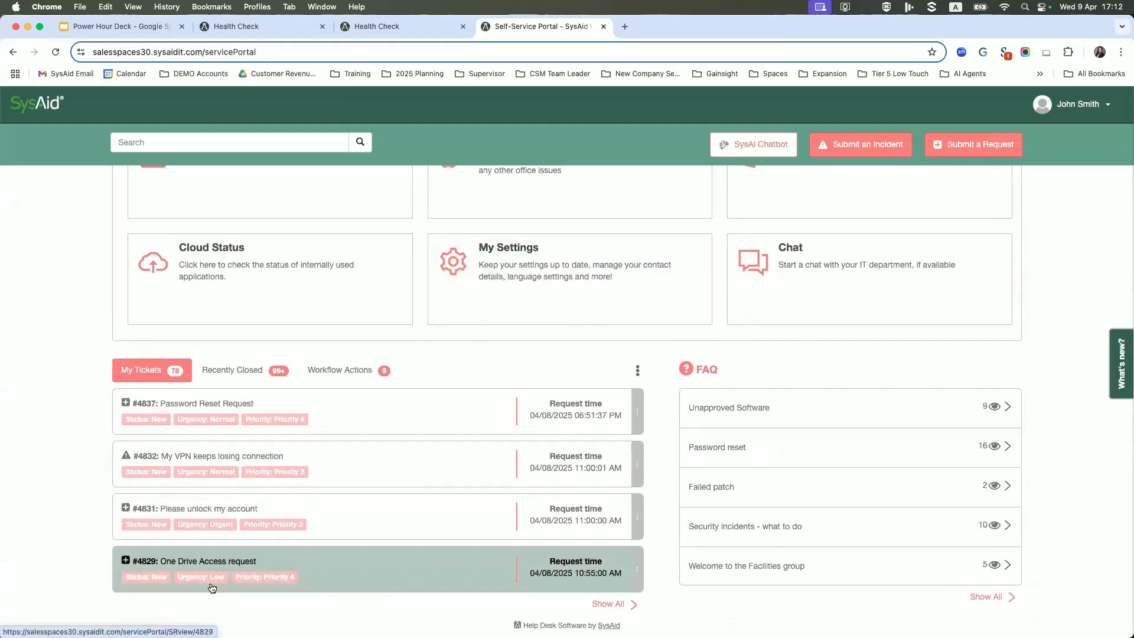
- Examine the details of the Password Reset Request ticket from My Tickets, and return to the portal home page
{"action": "left_click", "coordinate": [275, 401]}
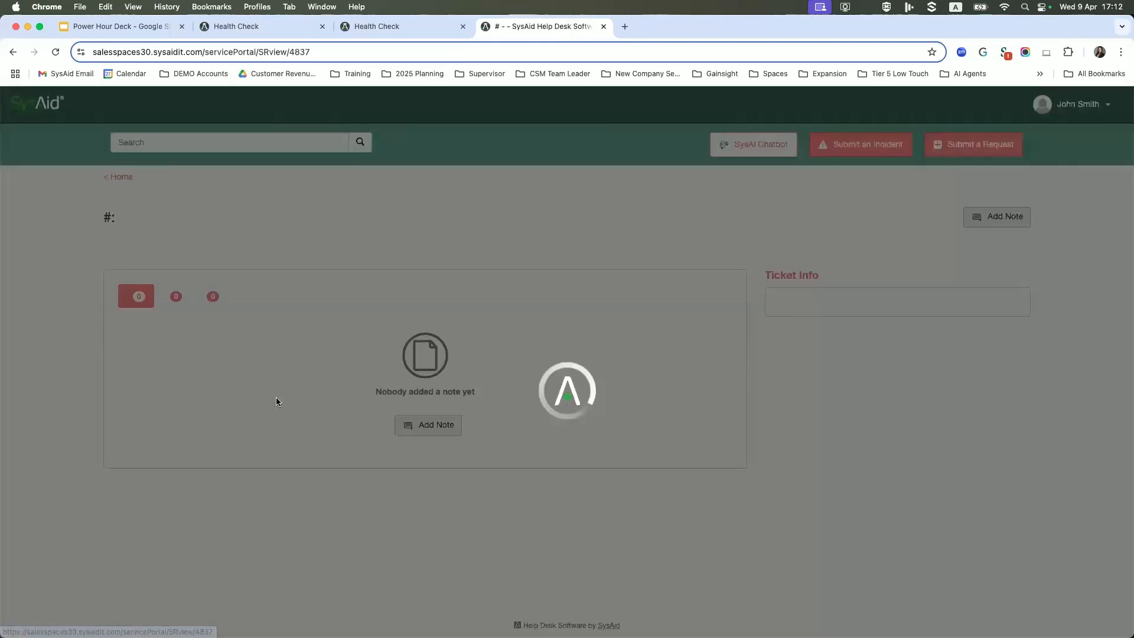
{"action": "scroll", "coordinate": [370, 439], "scroll_direction": "down", "scroll_amount": 2}
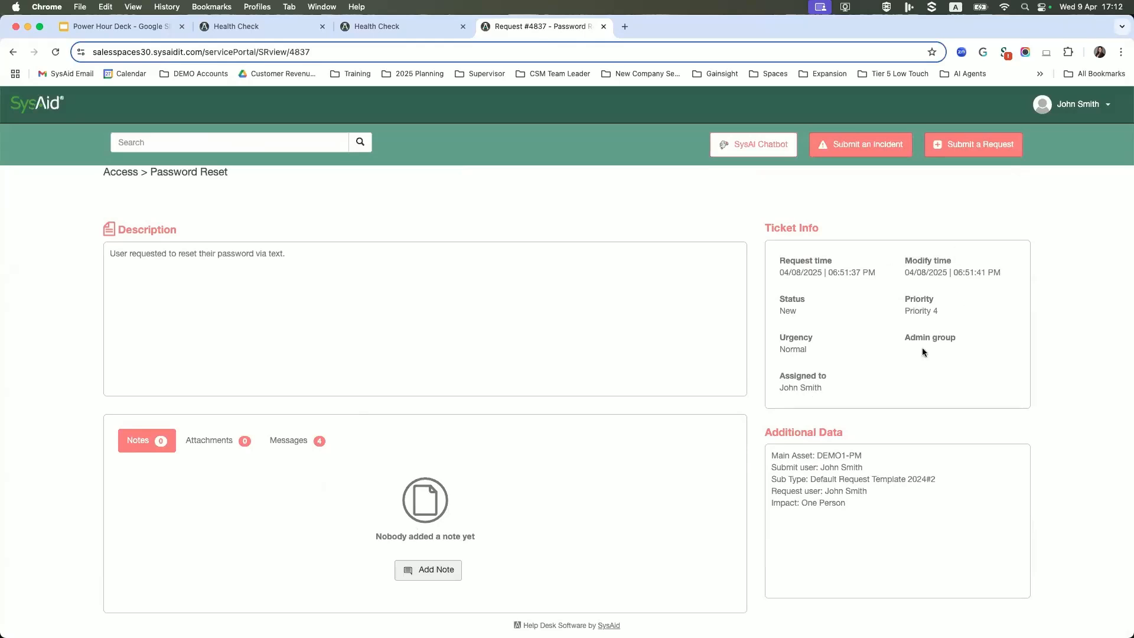
{"action": "scroll", "coordinate": [414, 331], "scroll_direction": "up", "scroll_amount": 2}
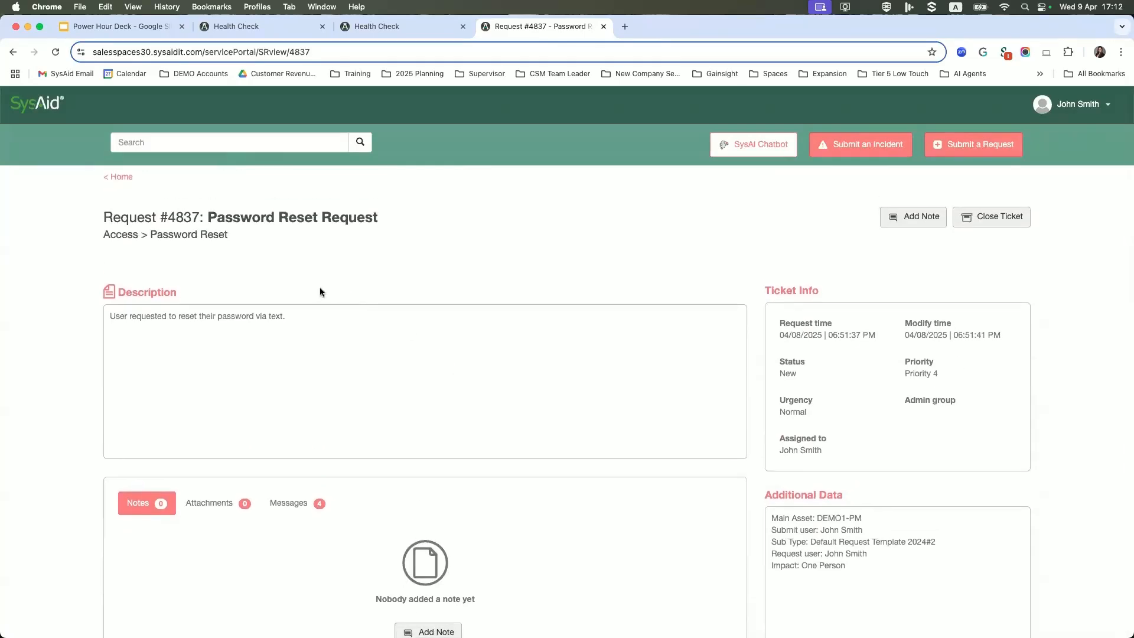
{"action": "left_click", "coordinate": [37, 111]}
- Open the Submit Incident form, view the available main categories without choosing one, and return to the portal home page
{"action": "scroll", "coordinate": [223, 354], "scroll_direction": "down", "scroll_amount": 4}
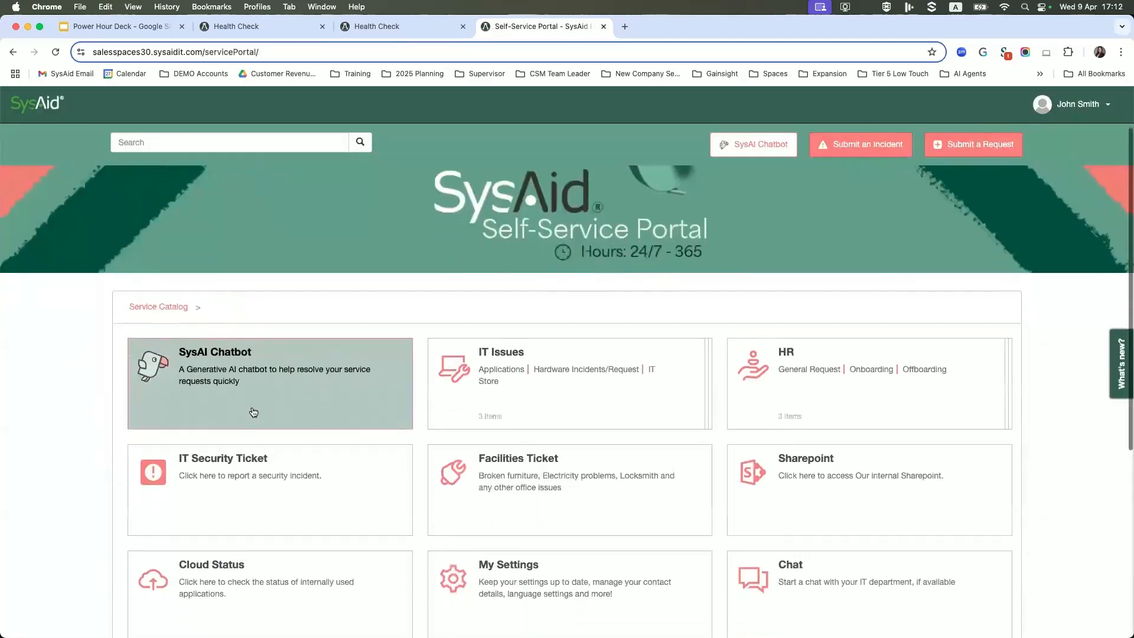
{"action": "scroll", "coordinate": [254, 413], "scroll_direction": "down", "scroll_amount": 3}
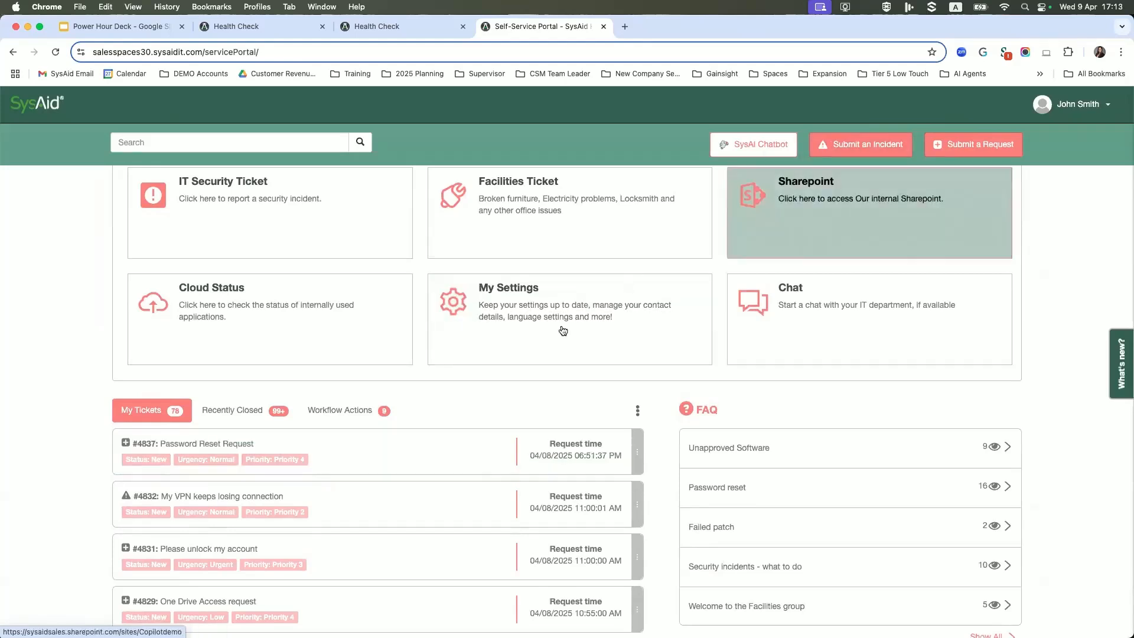
{"action": "left_click", "coordinate": [871, 149]}
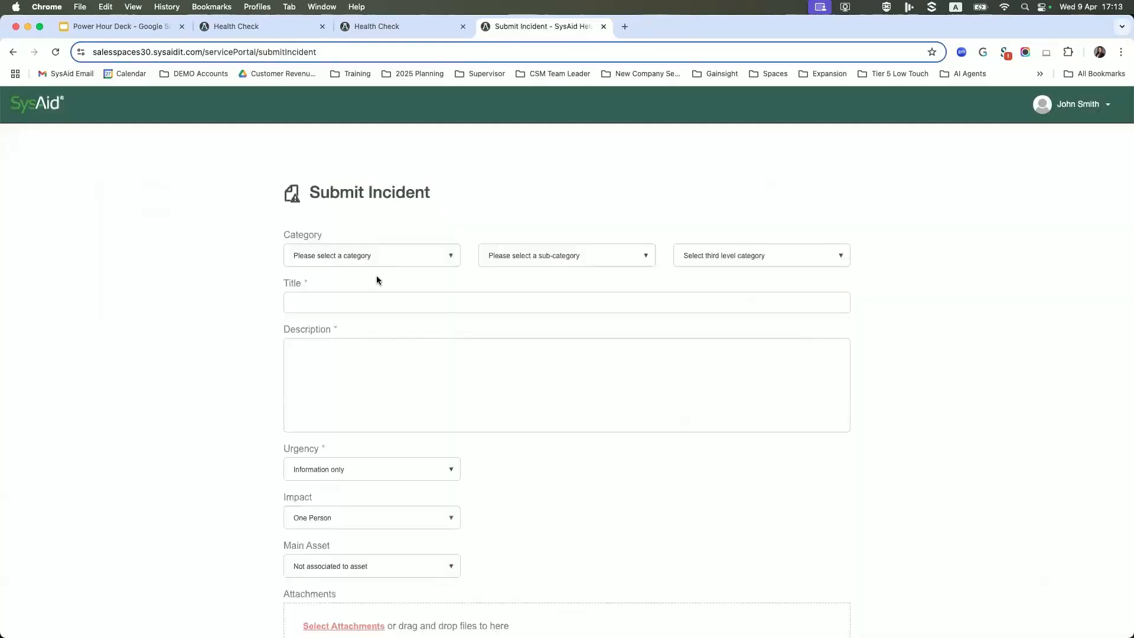
{"action": "left_click", "coordinate": [390, 265]}
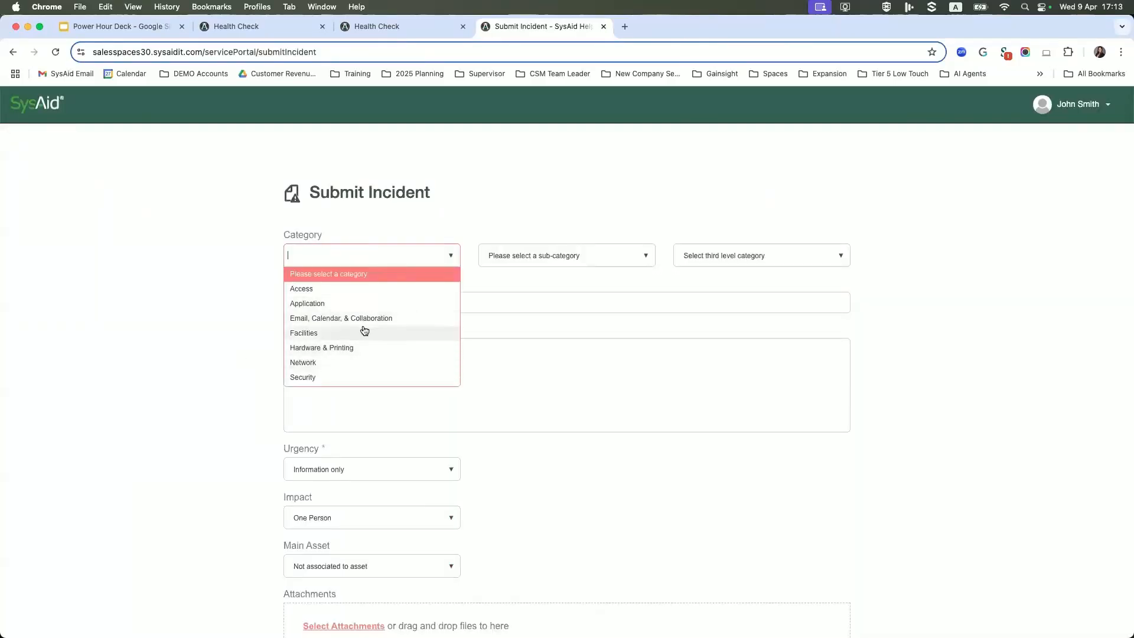
{"action": "left_click", "coordinate": [200, 484]}
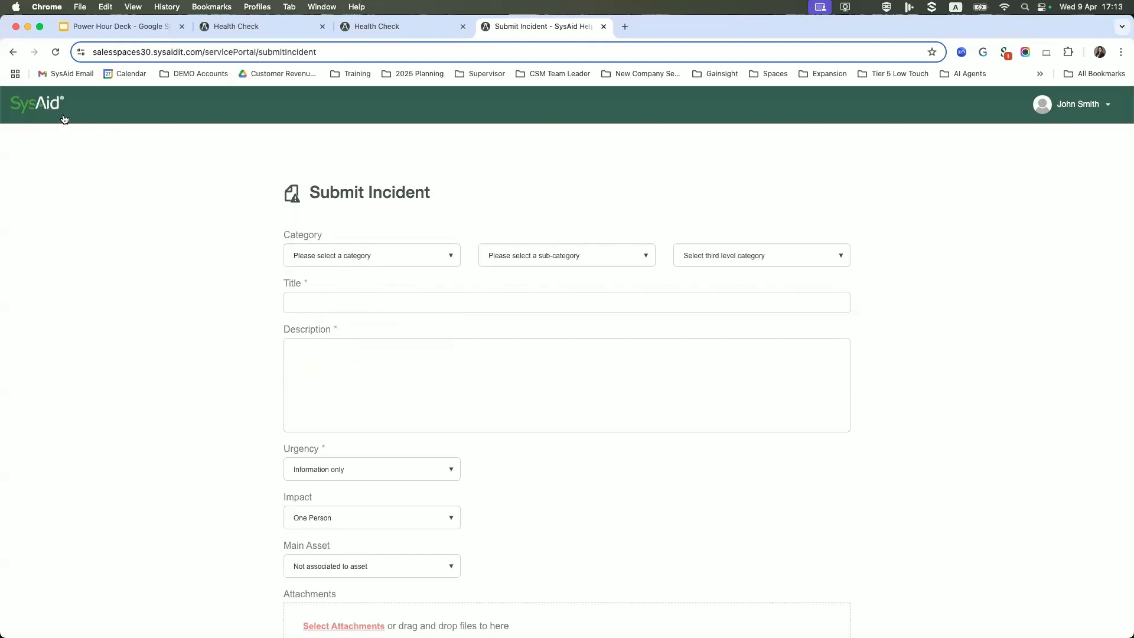
{"action": "left_click", "coordinate": [44, 109]}
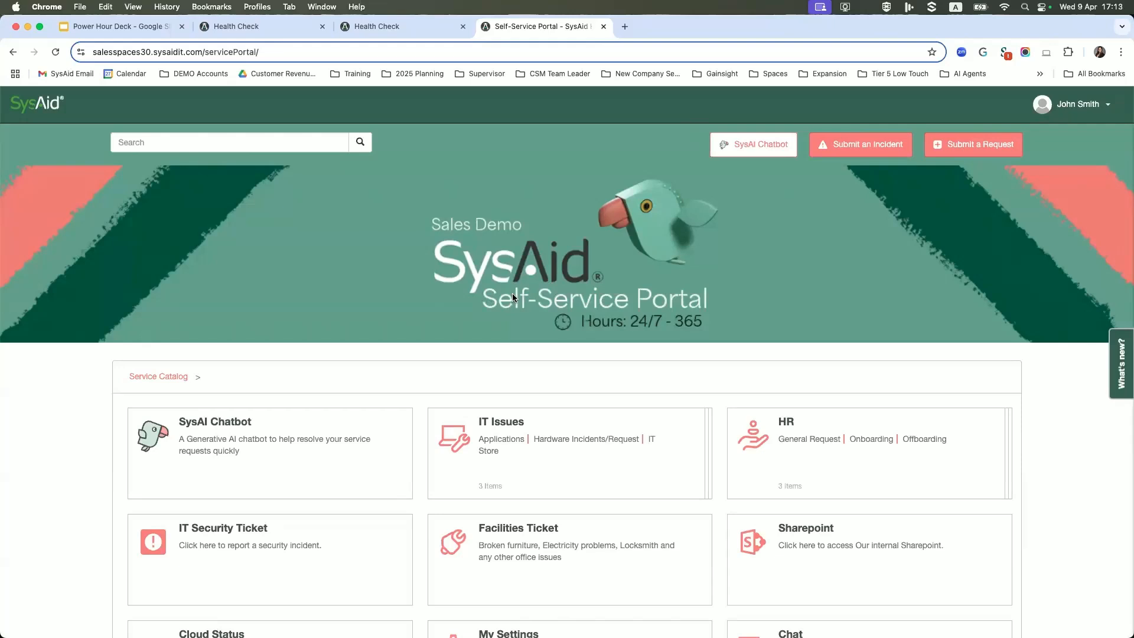
- Review the portal's service catalog, My Tickets and FAQ sections, and open the catalog's HR category
{"action": "scroll", "coordinate": [496, 357], "scroll_direction": "down", "scroll_amount": 5}
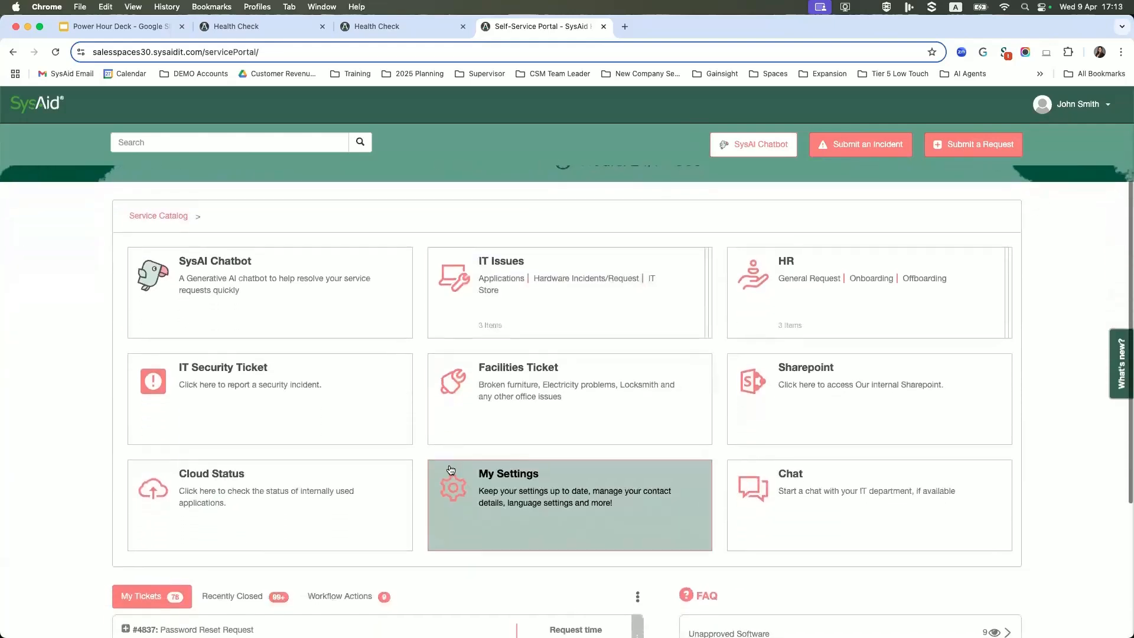
{"action": "scroll", "coordinate": [451, 470], "scroll_direction": "down", "scroll_amount": 7}
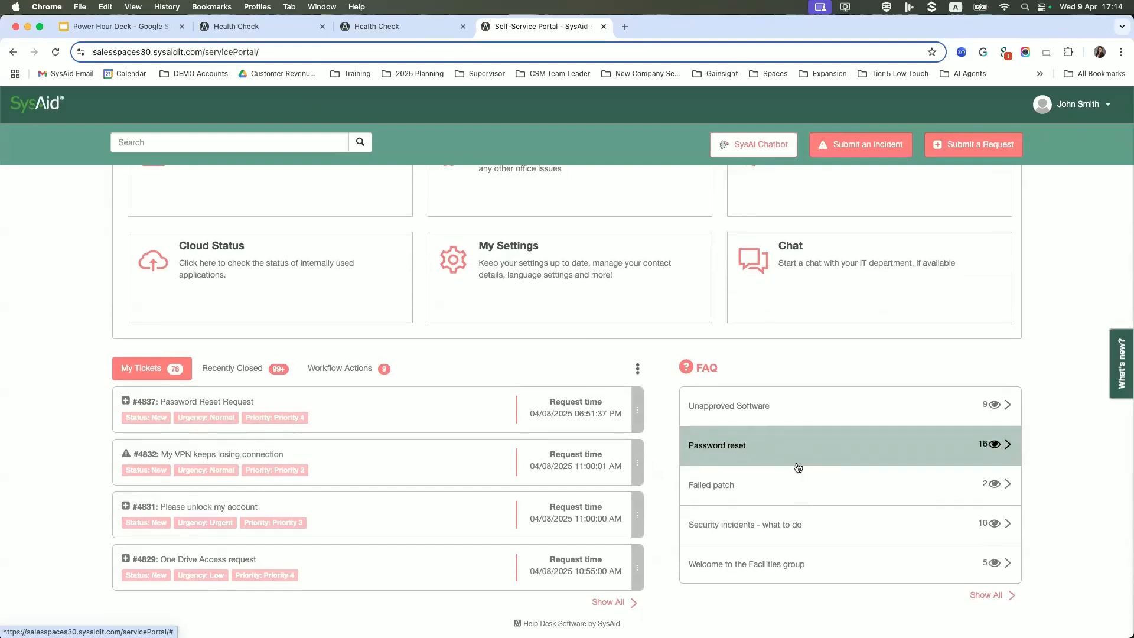
{"action": "scroll", "coordinate": [799, 469], "scroll_direction": "up", "scroll_amount": 5}
{"action": "scroll", "coordinate": [967, 489], "scroll_direction": "up", "scroll_amount": 2}
{"action": "scroll", "coordinate": [933, 520], "scroll_direction": "down", "scroll_amount": 2}
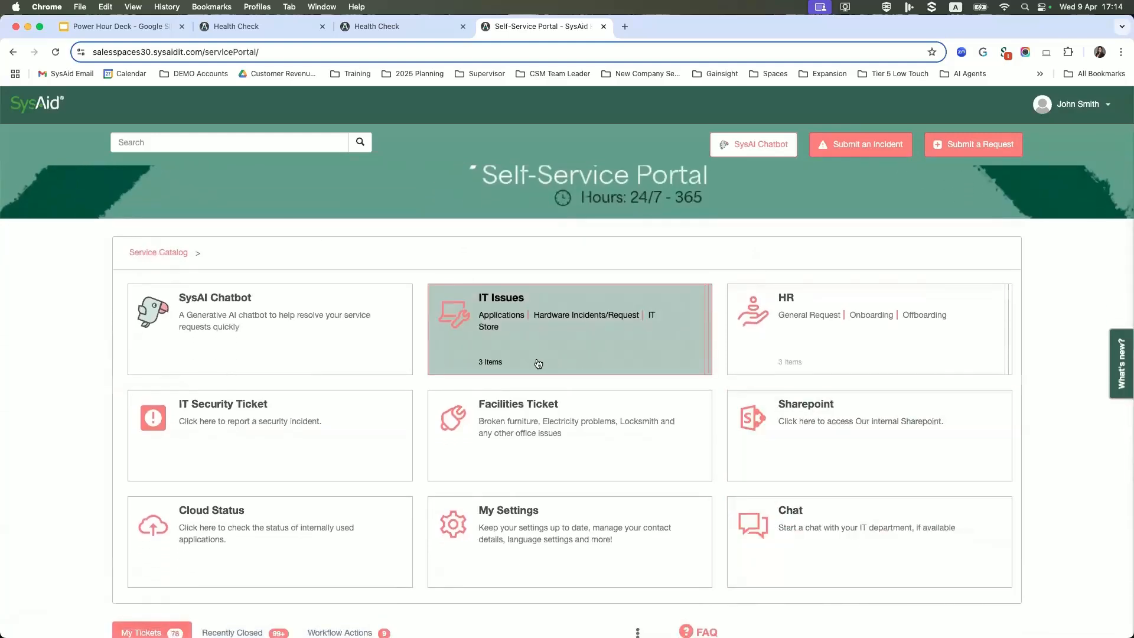
{"action": "scroll", "coordinate": [504, 381], "scroll_direction": "down", "scroll_amount": 1}
{"action": "scroll", "coordinate": [504, 381], "scroll_direction": "down", "scroll_amount": 1}
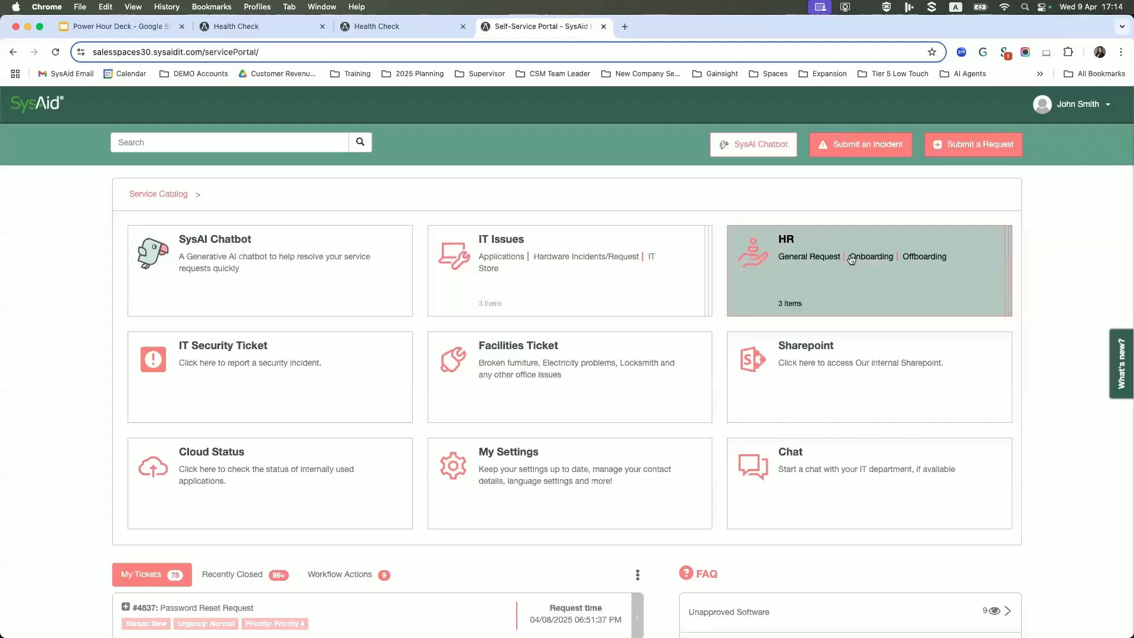
{"action": "left_click", "coordinate": [830, 260]}
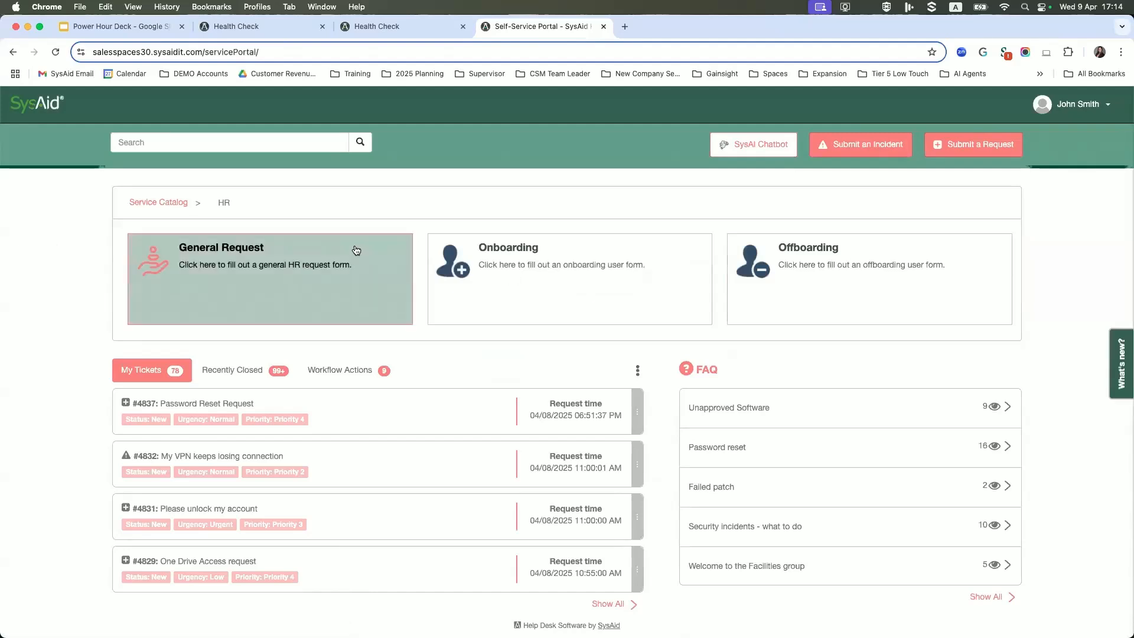
{"action": "scroll", "coordinate": [385, 246], "scroll_direction": "up", "scroll_amount": 5}
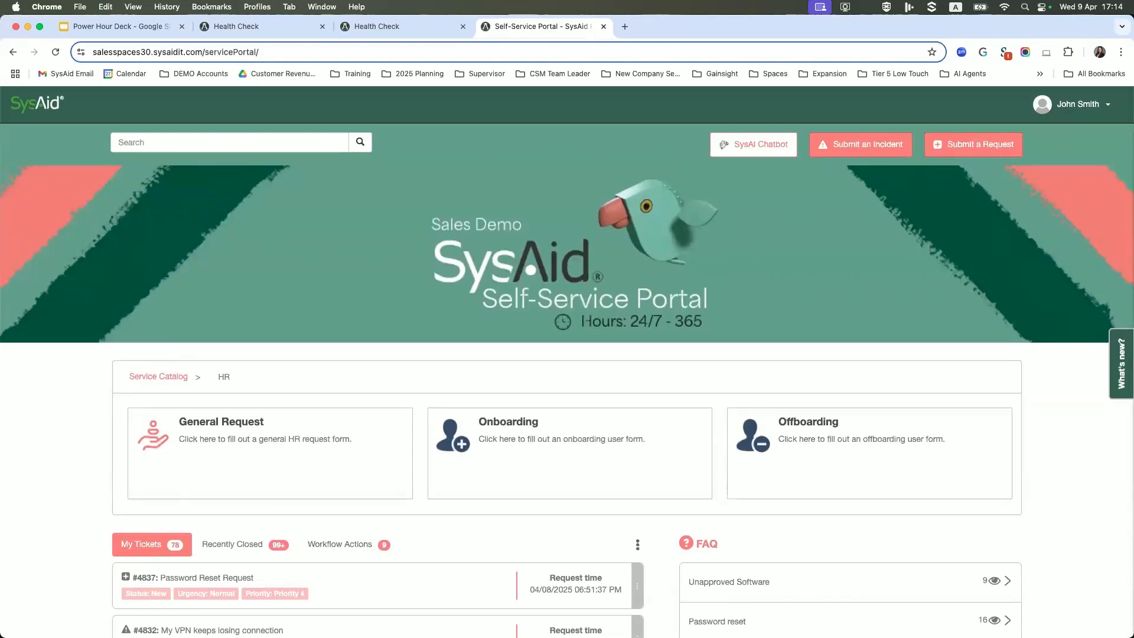
- Leave the portal and bring up the Health Check page of the sales08 account
{"action": "left_click", "coordinate": [423, 32]}
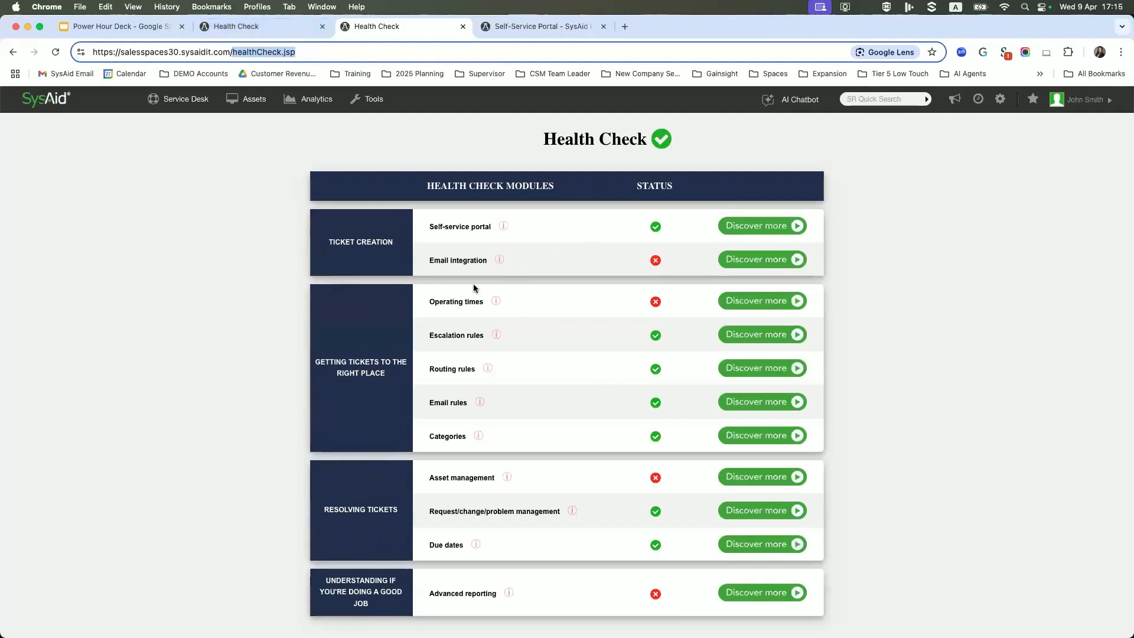
{"action": "left_click", "coordinate": [272, 27]}
{"action": "left_click", "coordinate": [413, 26]}
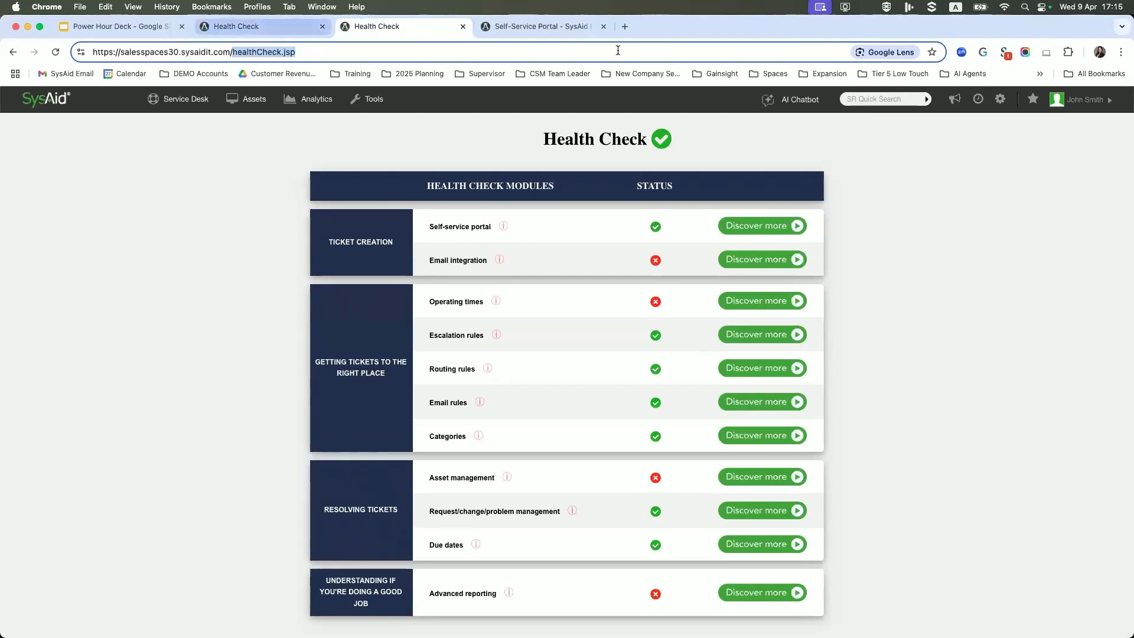
{"action": "key", "text": "ctrl+shift+Tab"}
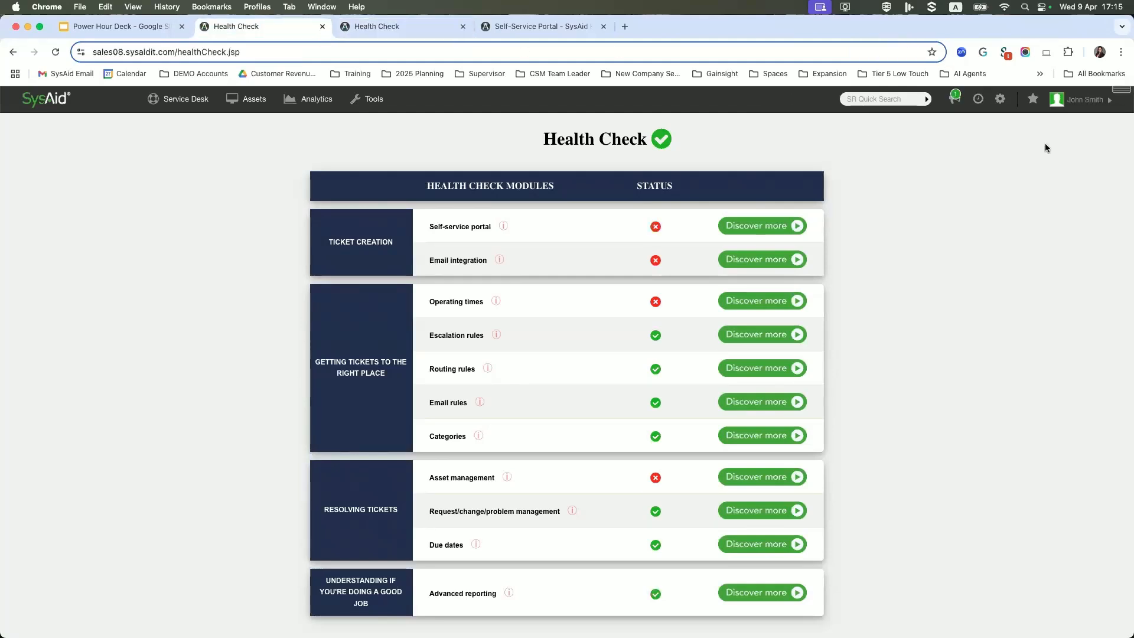
{"action": "left_click", "coordinate": [1094, 105]}
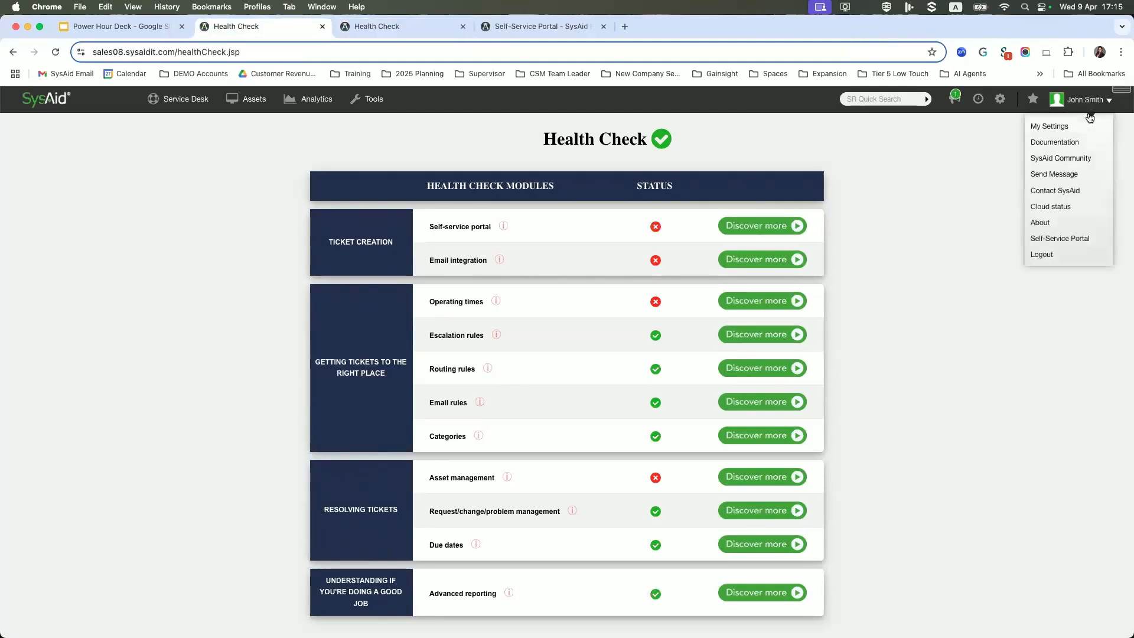
{"action": "left_click", "coordinate": [183, 54]}
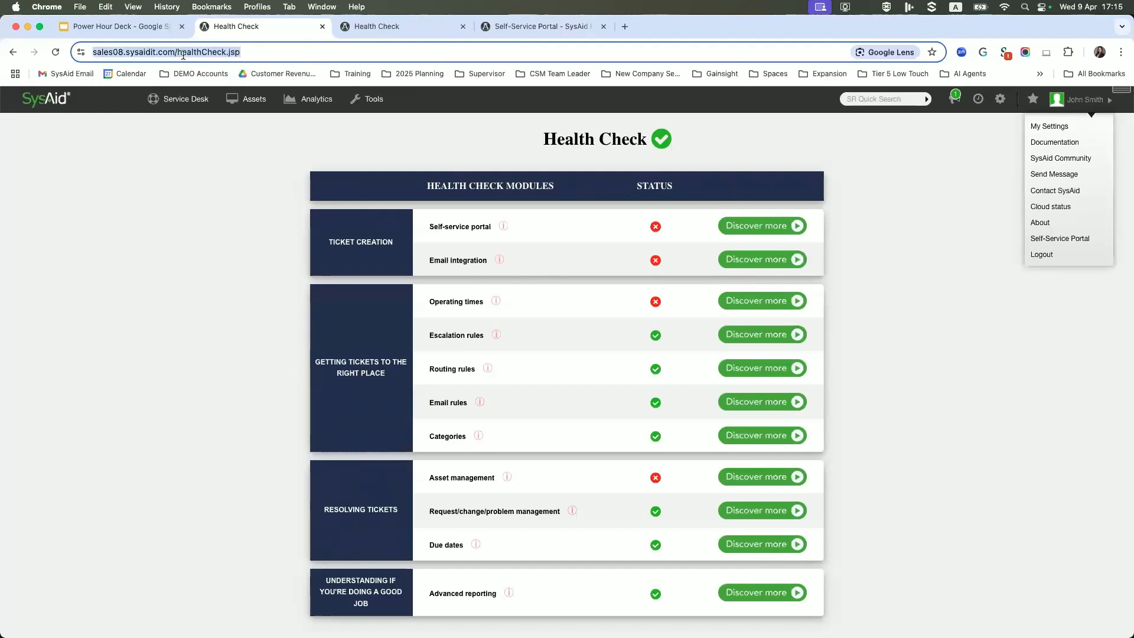
{"action": "left_click_drag", "start_coordinate": [280, 53], "coordinate": [219, 54]}
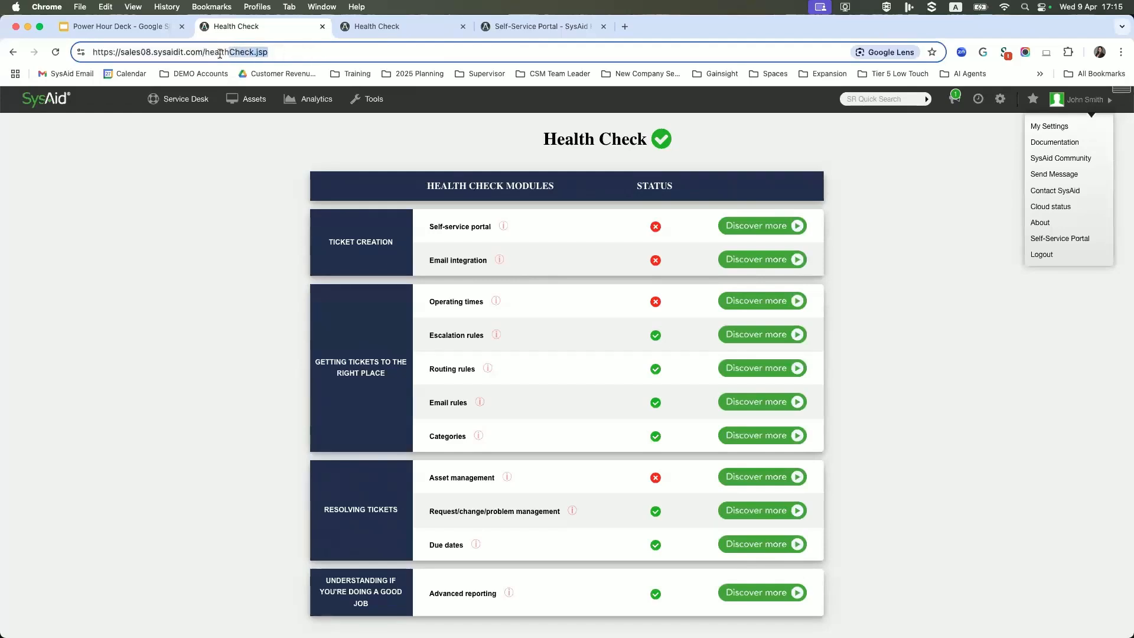
{"action": "key", "text": "Return"}
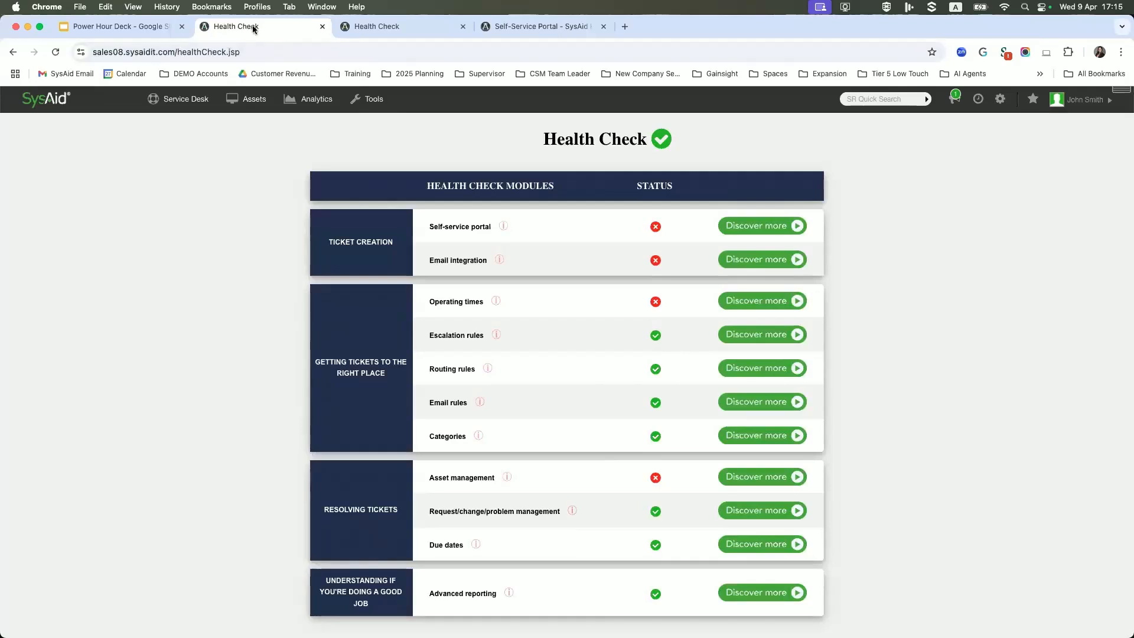
- Go to the sales08 account's home page and open the email integration list in its settings
{"action": "left_click_drag", "start_coordinate": [239, 52], "coordinate": [176, 52]}
{"action": "key", "text": "BackSpace"}
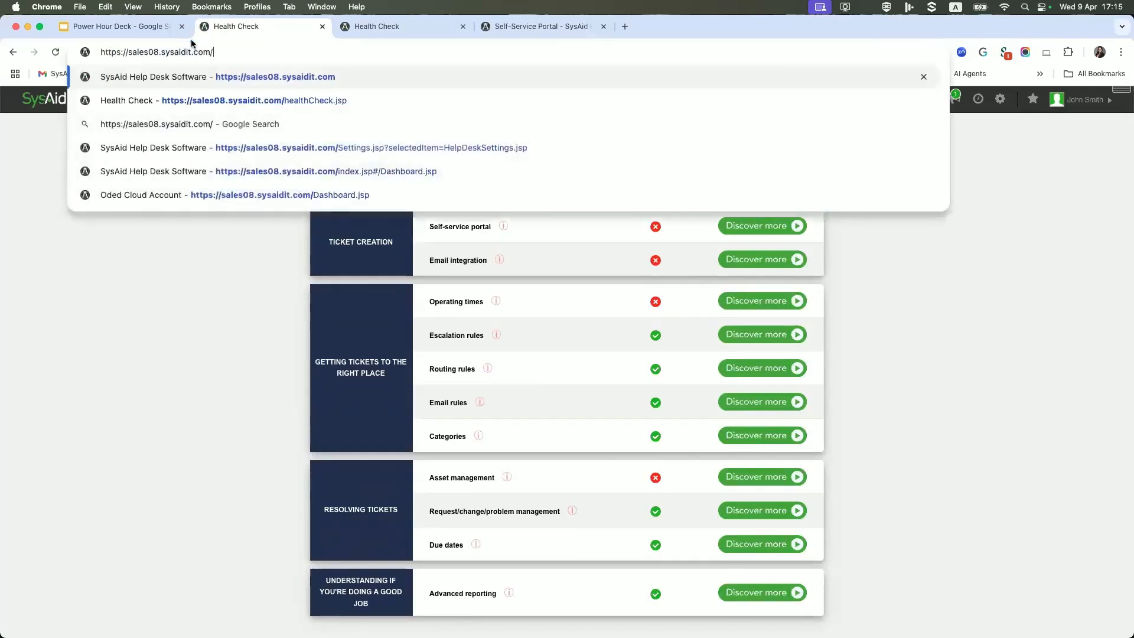
{"action": "key", "text": "Return"}
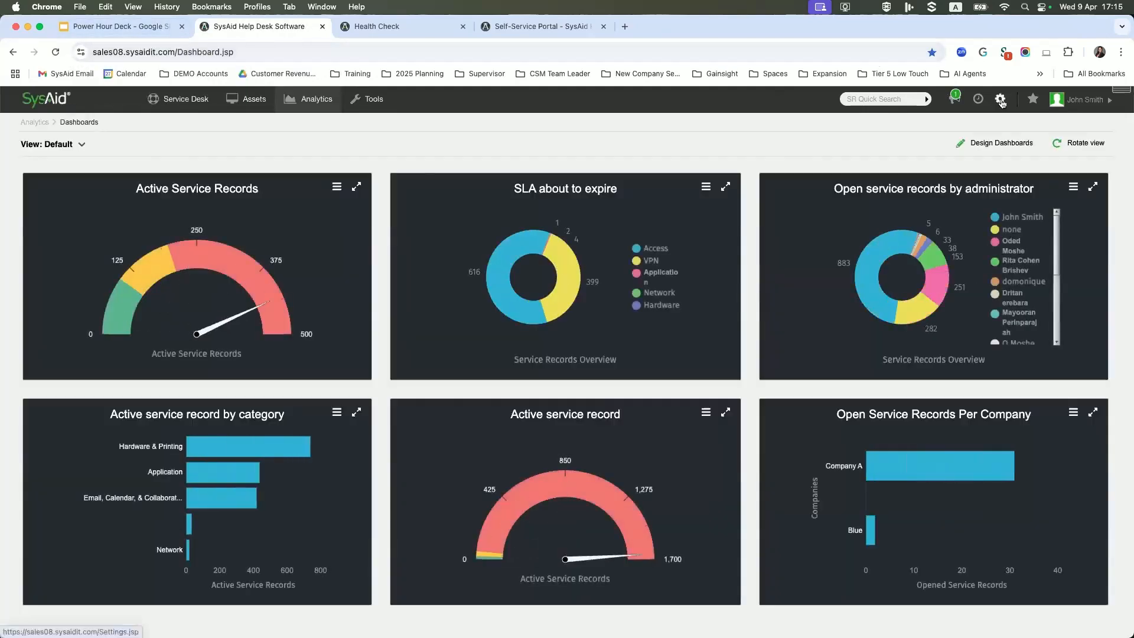
{"action": "left_click", "coordinate": [1000, 100]}
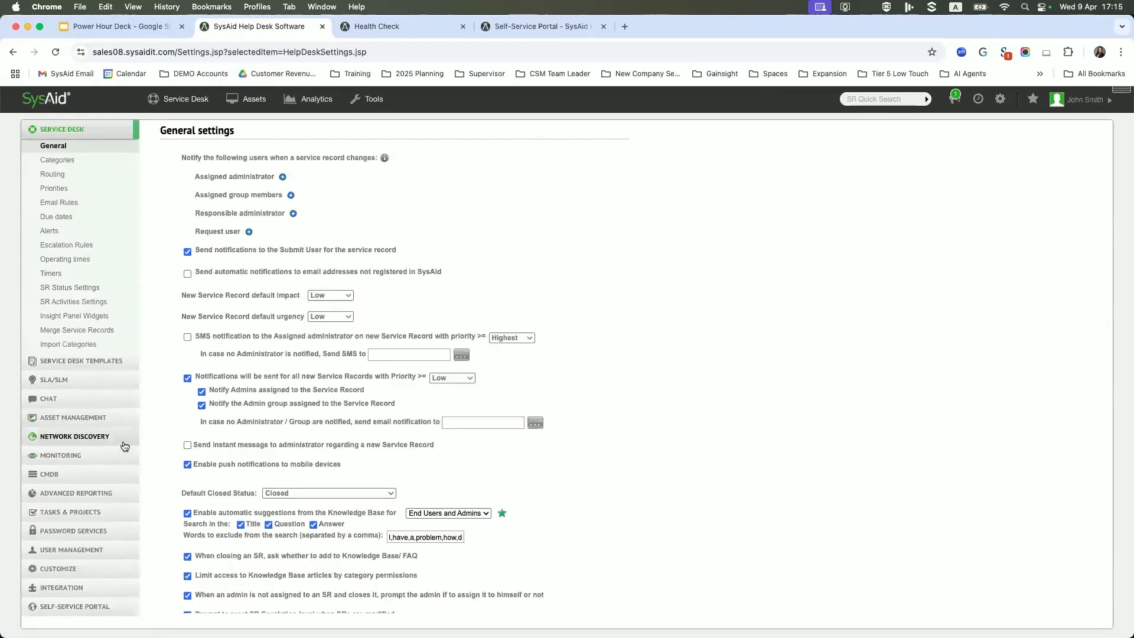
{"action": "left_click", "coordinate": [100, 587]}
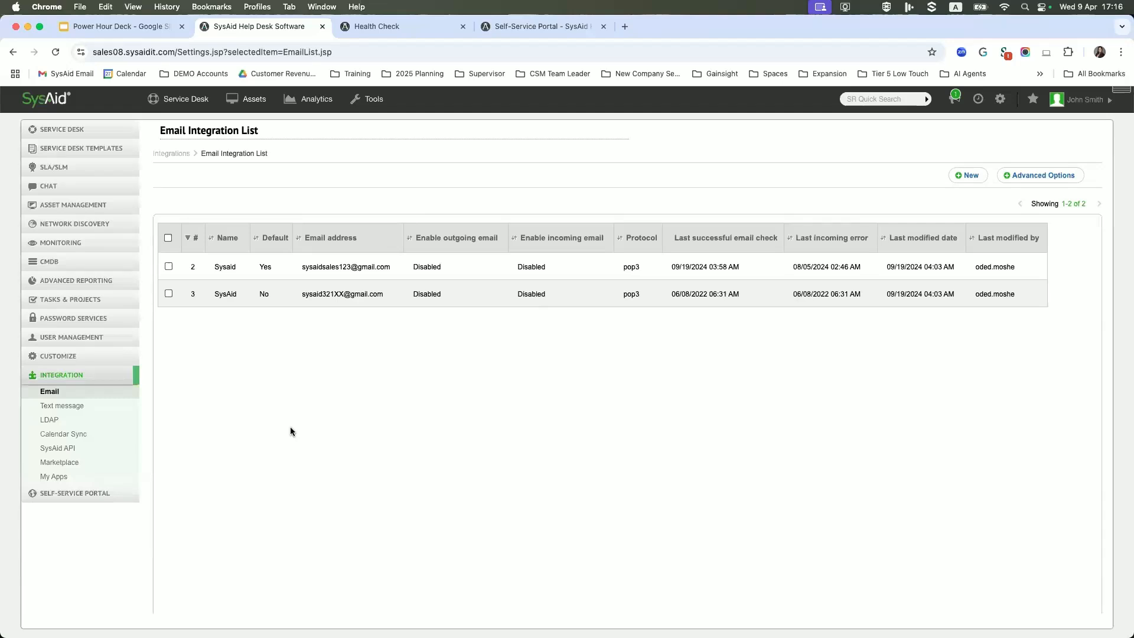
- Open the Incidents list, dismiss the AI Agents promotion, and view the messages of the external monitor incident #251
{"action": "mouse_move", "coordinate": [183, 101]}
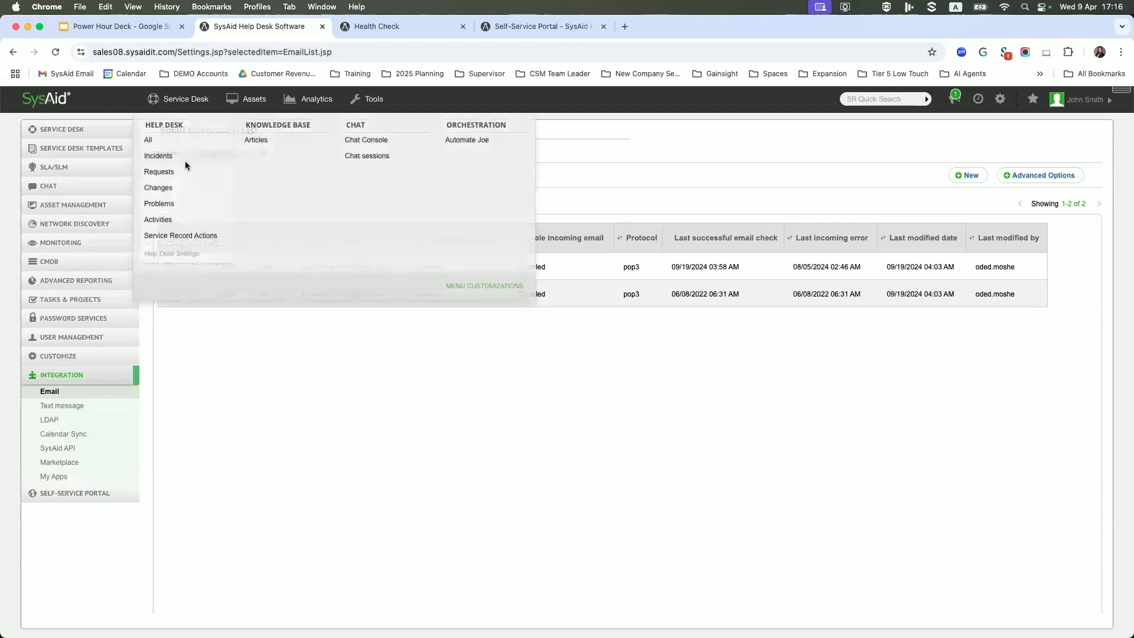
{"action": "left_click", "coordinate": [170, 156]}
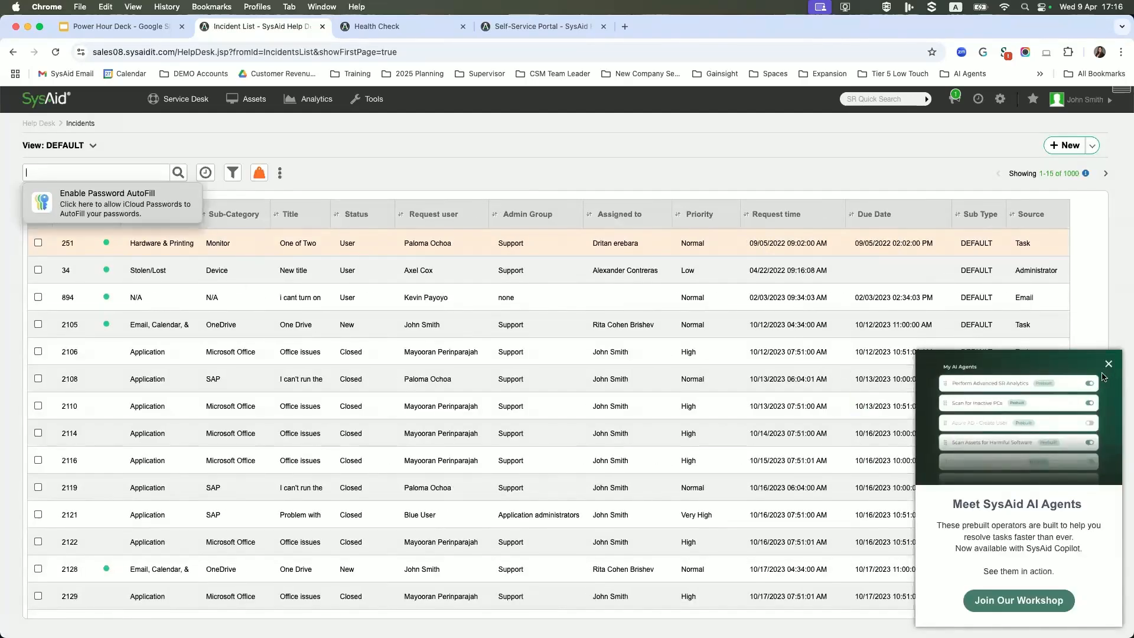
{"action": "left_click", "coordinate": [1107, 364]}
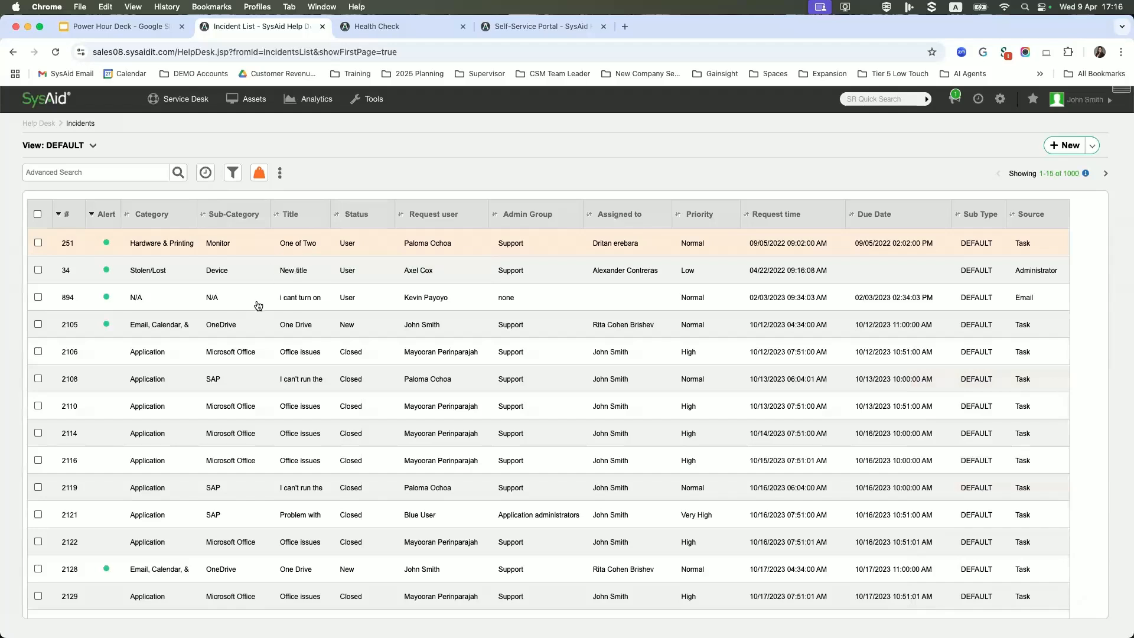
{"action": "left_click", "coordinate": [228, 309]}
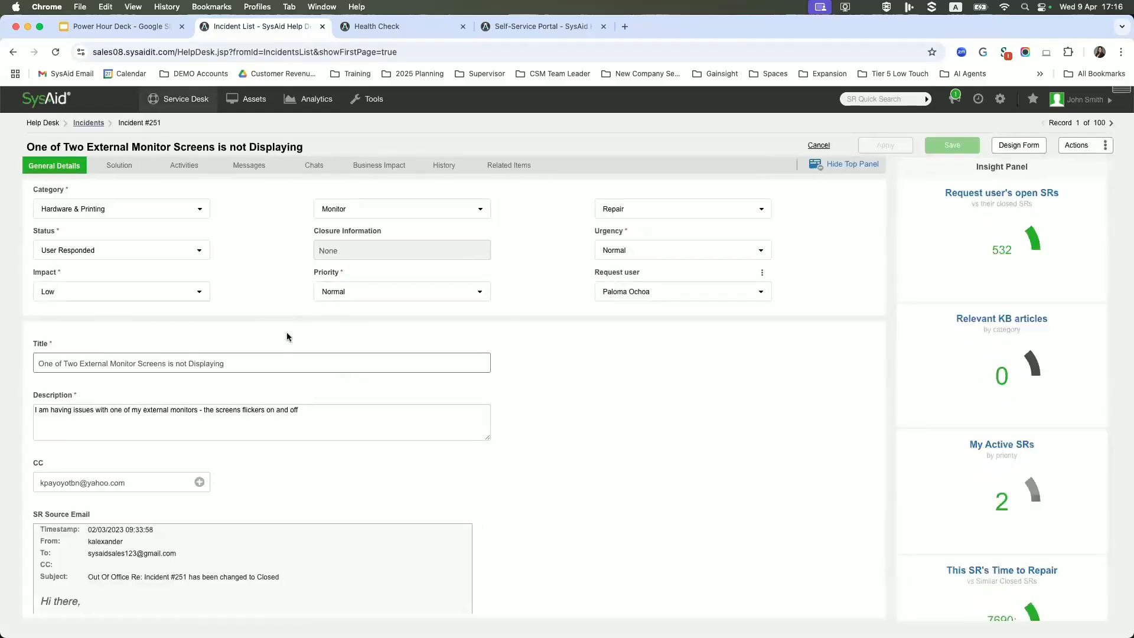
{"action": "left_click", "coordinate": [247, 168]}
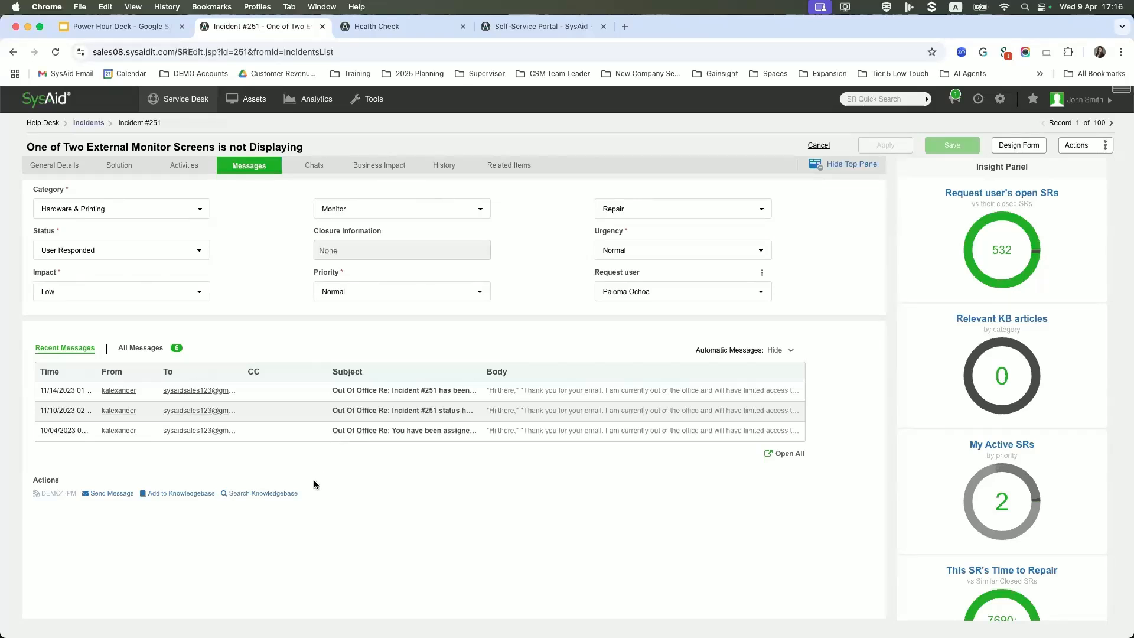
- Show the Health Check page of the salesspaces30 account and highlight healthCheck.jsp in its address
{"action": "left_click", "coordinate": [418, 28]}
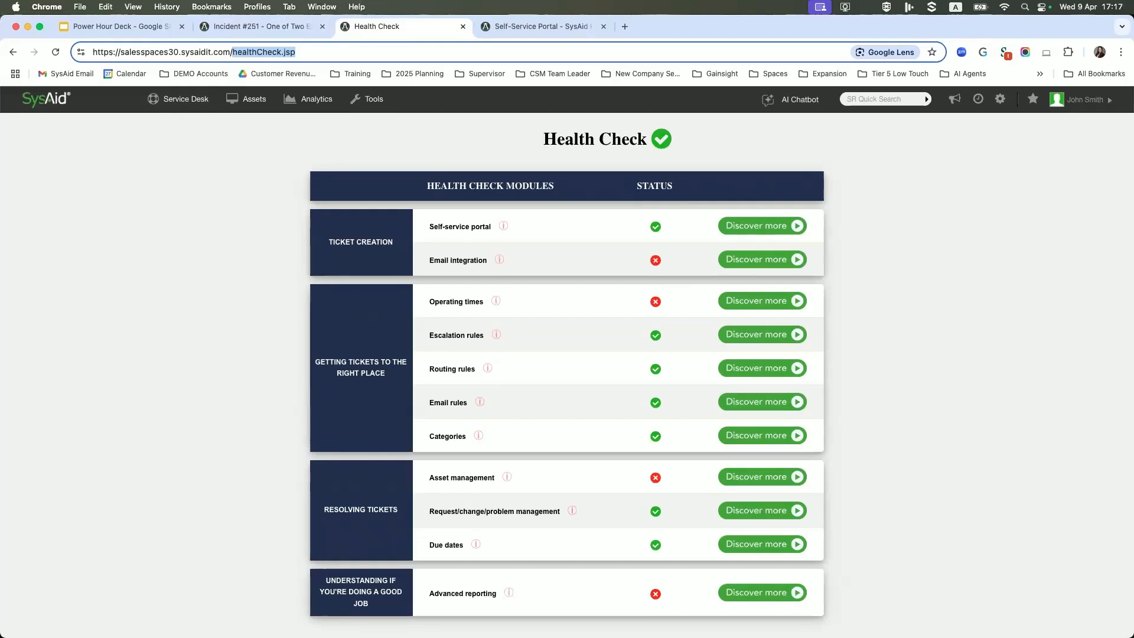
{"action": "left_click", "coordinate": [232, 52]}
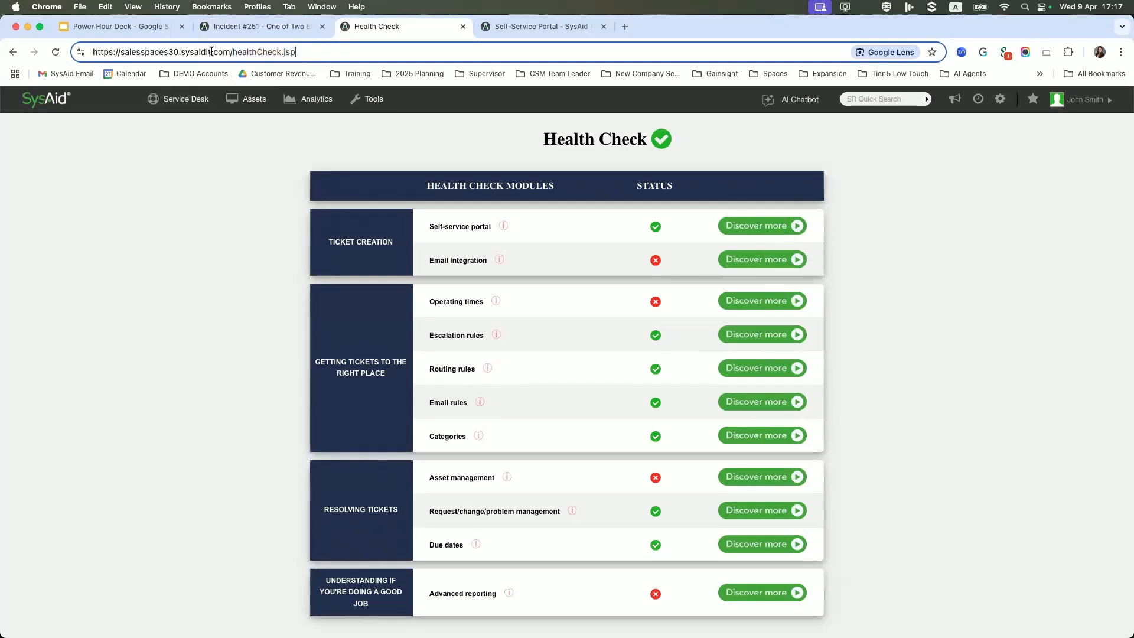
{"action": "left_click", "coordinate": [333, 51], "text": "shift"}
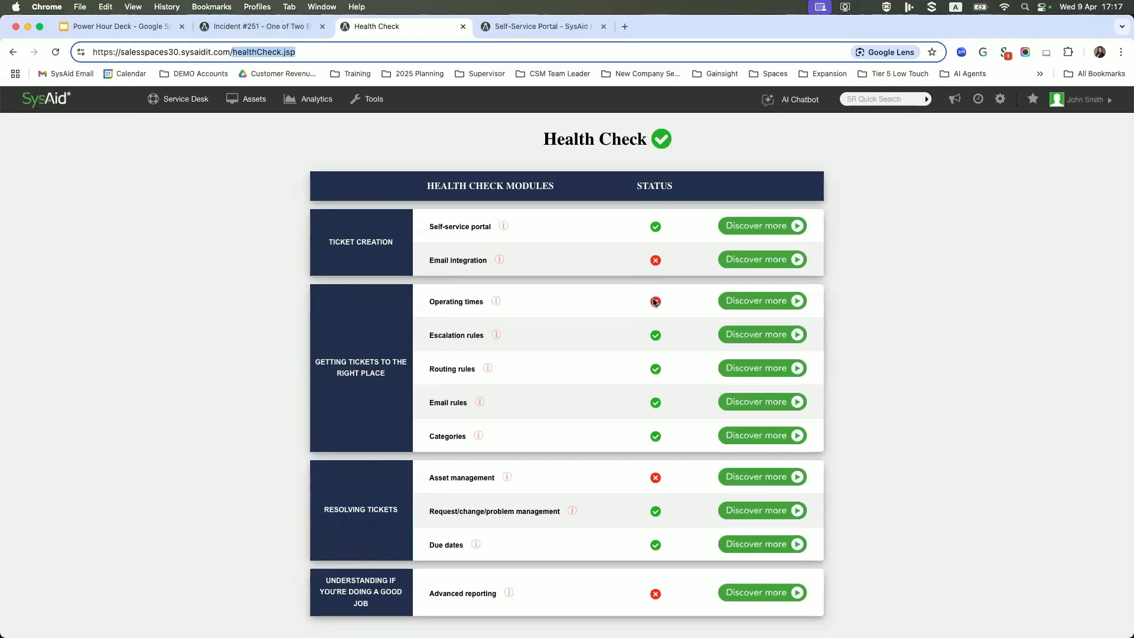
- Return to the sales08 account and open the Default Operating Times from the Service Desk settings for review
{"action": "left_click", "coordinate": [283, 32]}
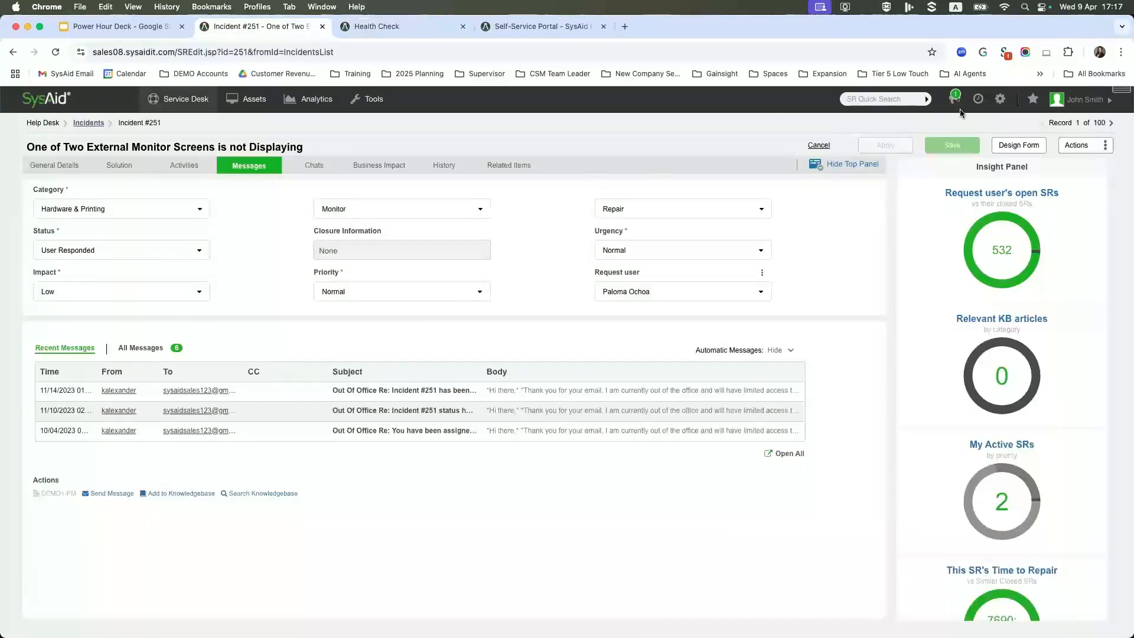
{"action": "left_click", "coordinate": [1001, 102]}
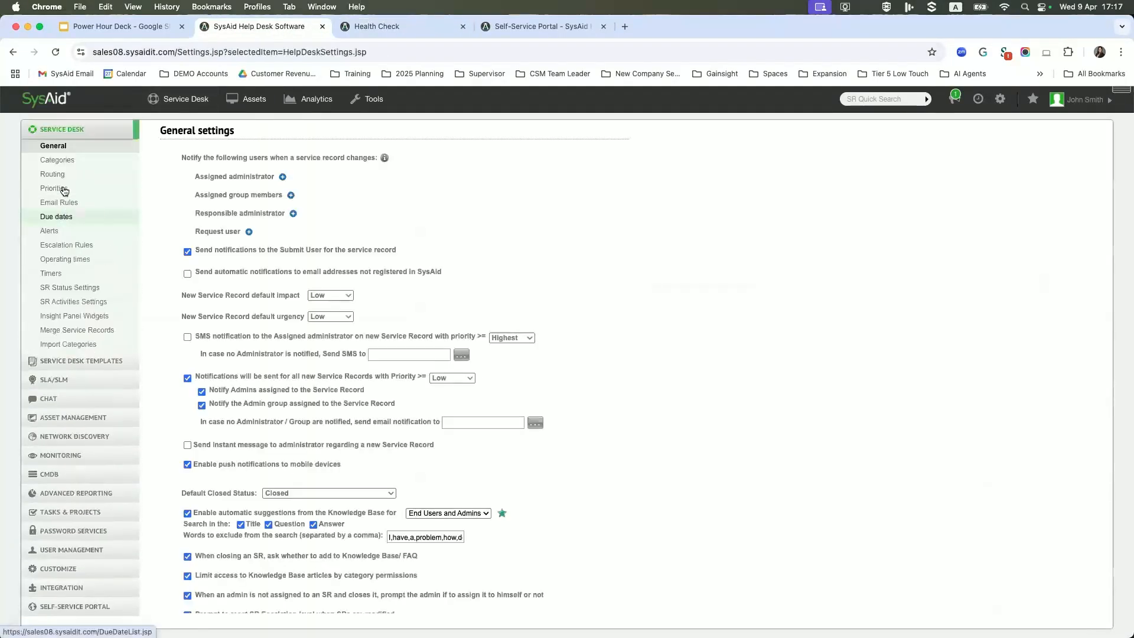
{"action": "left_click", "coordinate": [66, 261]}
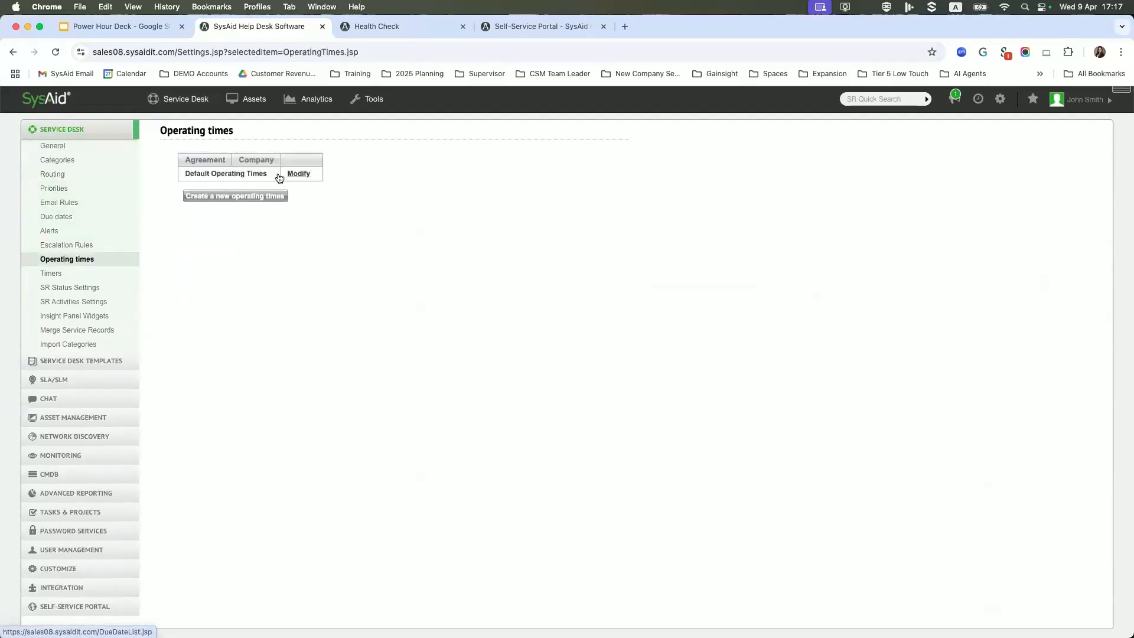
{"action": "left_click", "coordinate": [289, 178]}
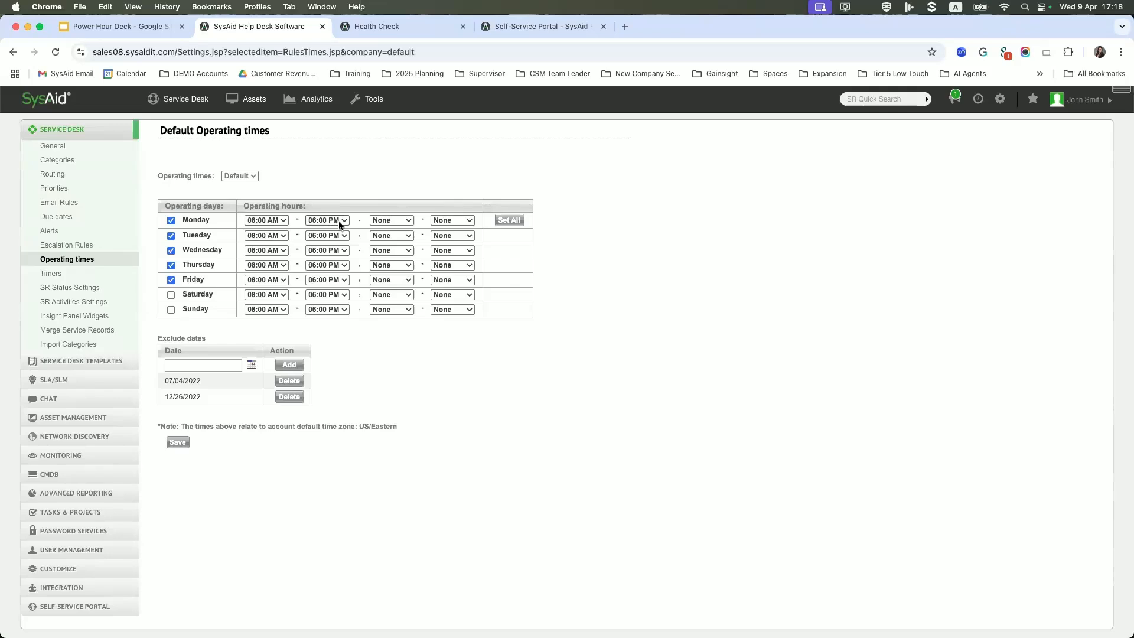
- Return to the Health Check page of the salesspaces30 account and show its user menu options
{"action": "left_click", "coordinate": [399, 26]}
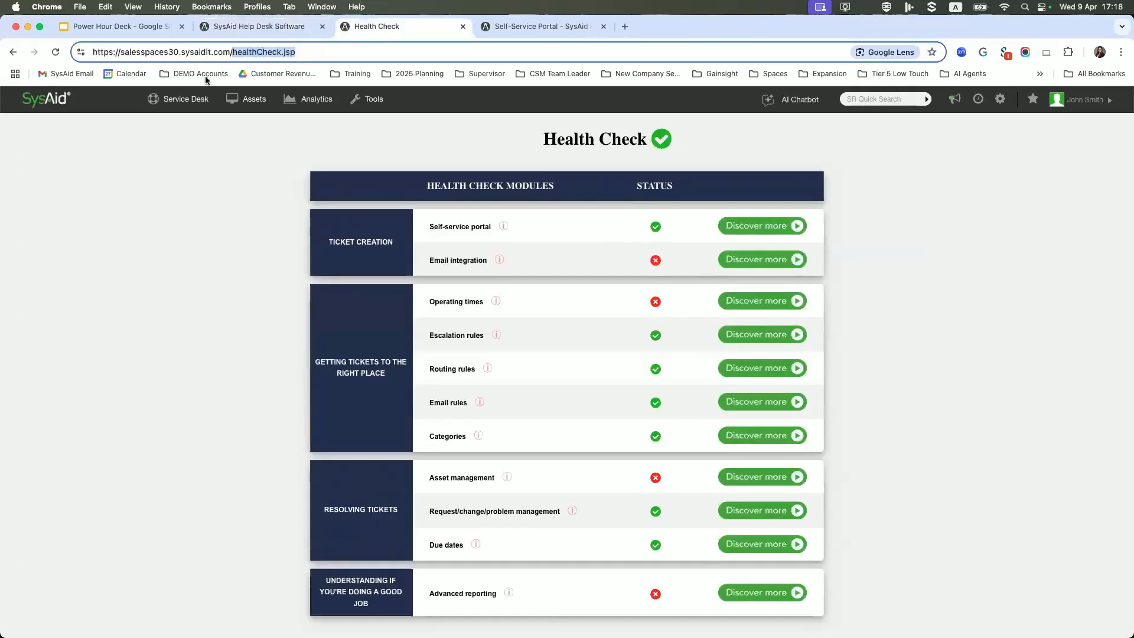
{"action": "double_click", "coordinate": [122, 52]}
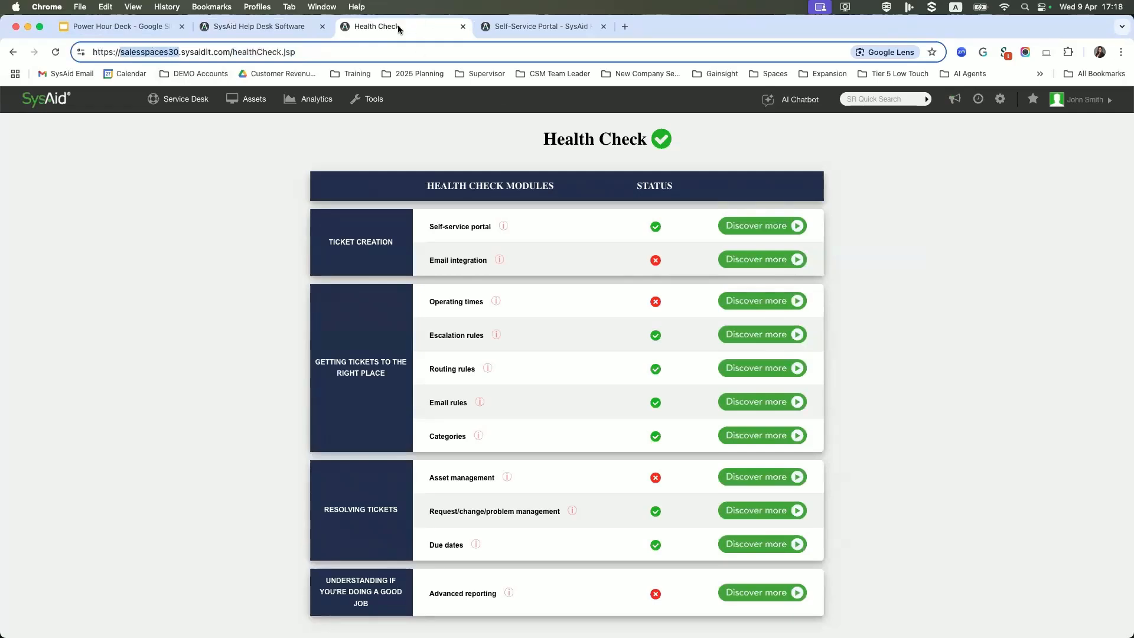
{"action": "left_click", "coordinate": [257, 25]}
{"action": "left_click", "coordinate": [378, 28]}
{"action": "left_click", "coordinate": [1086, 100]}
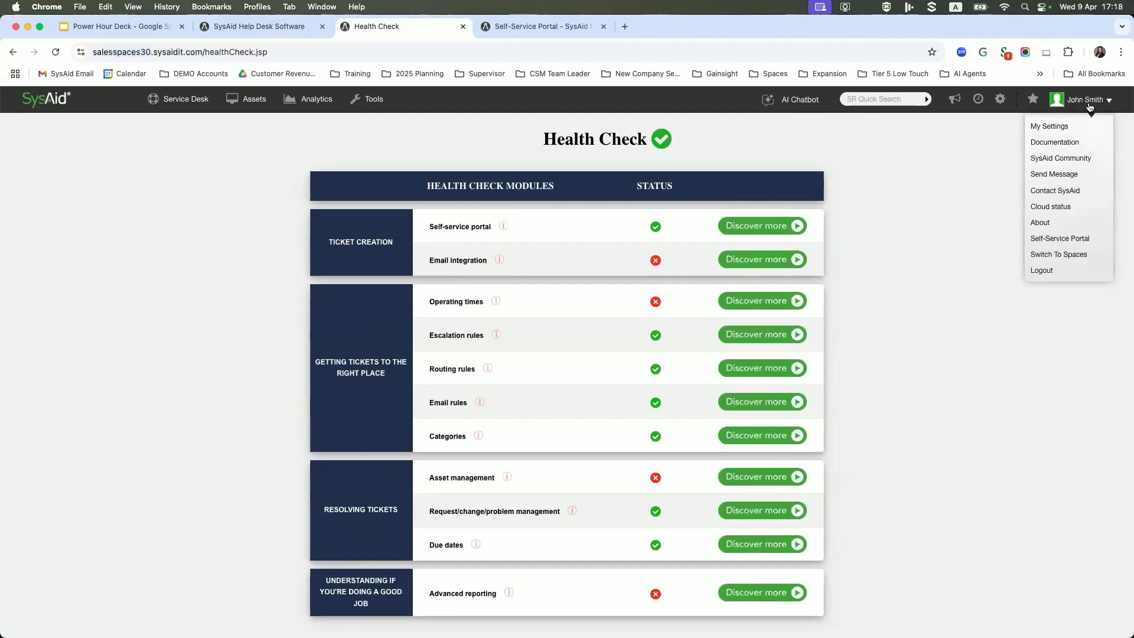
- Try to load the salesspaces30 home page by shortening the Health Check address
{"action": "left_click", "coordinate": [284, 54]}
{"action": "left_click_drag", "start_coordinate": [321, 47], "coordinate": [242, 52]}
{"action": "key", "text": "BackSpace"}
{"action": "key", "text": "Return"}
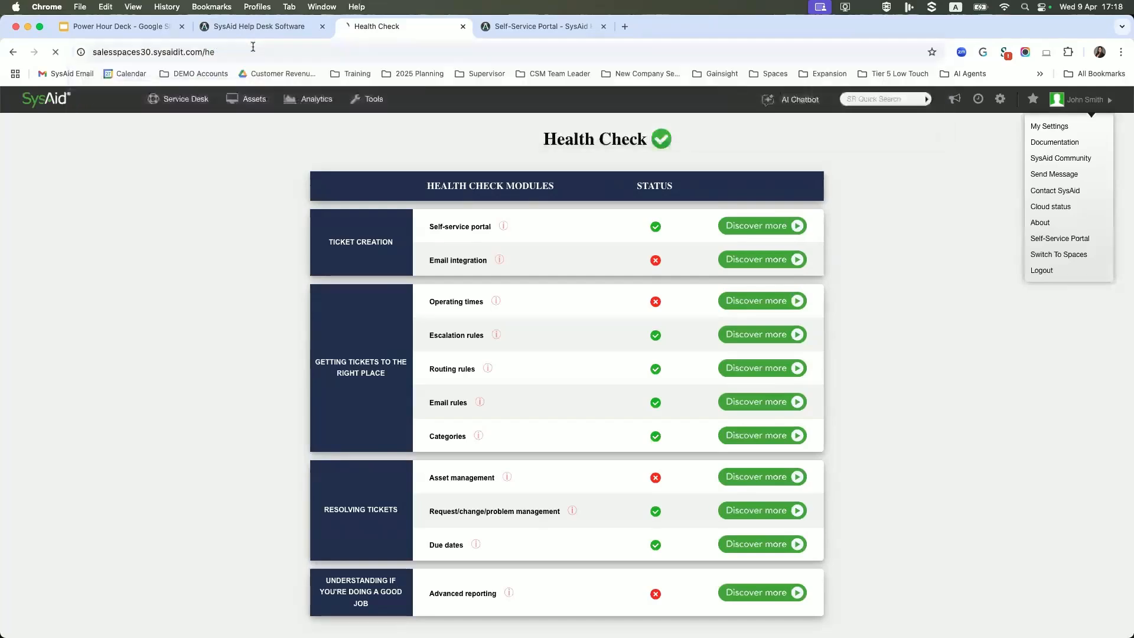
- Load the root address salesspaces30.sysaidit.com and switch from the Spaces interface to the classic one
{"action": "left_click", "coordinate": [228, 52]}
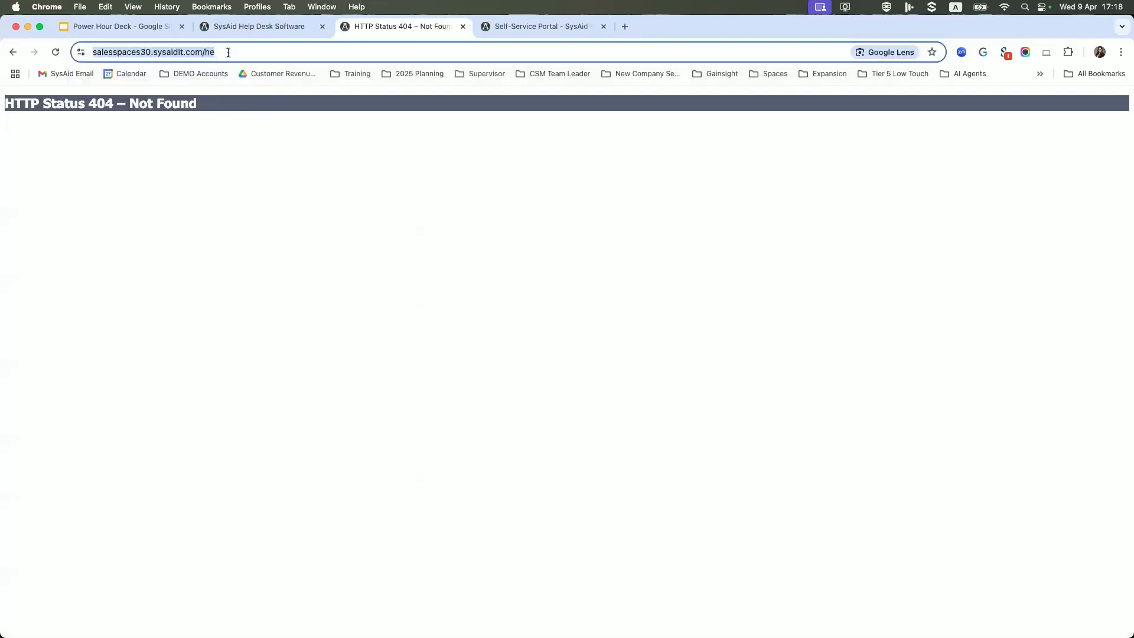
{"action": "left_click", "coordinate": [217, 54]}
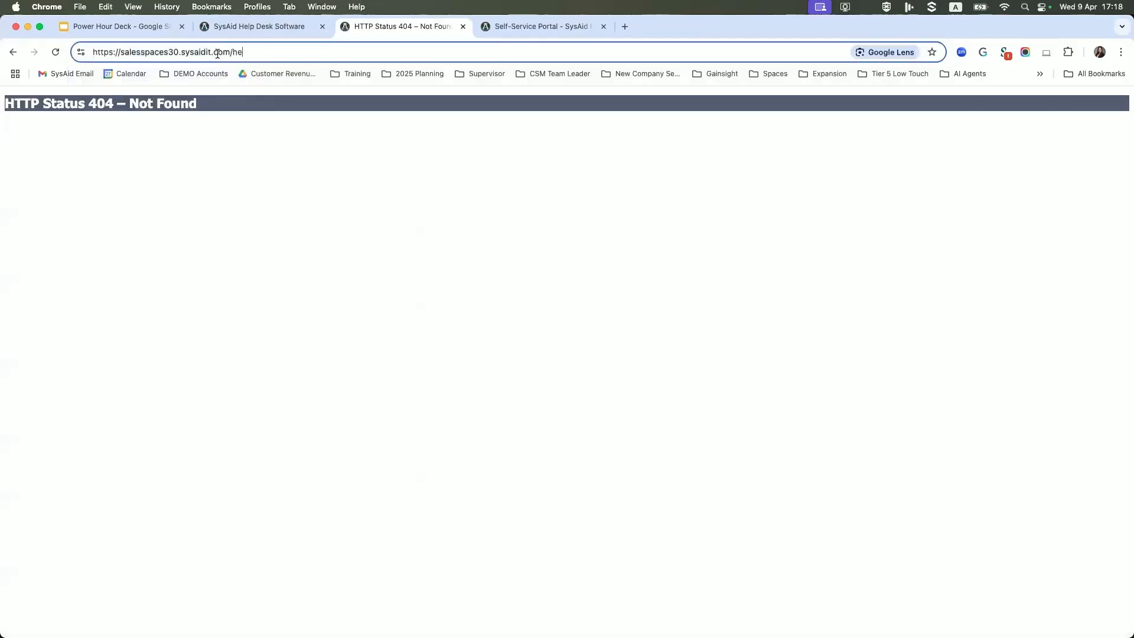
{"action": "key", "text": "BackSpace"}
{"action": "key", "text": "BackSpace"}
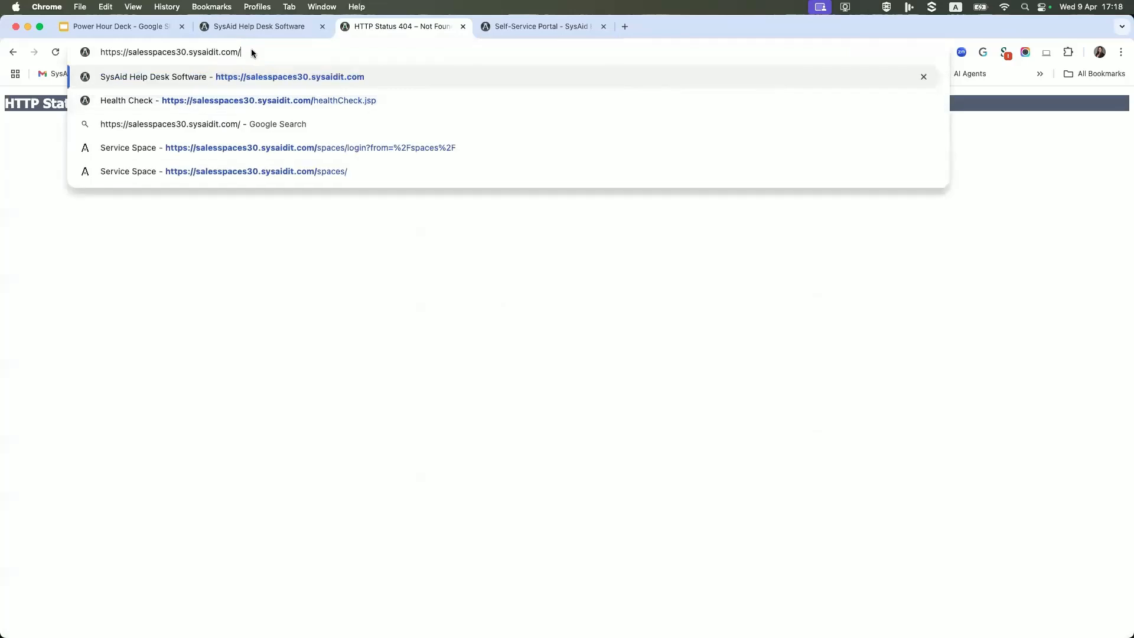
{"action": "key", "text": "Return"}
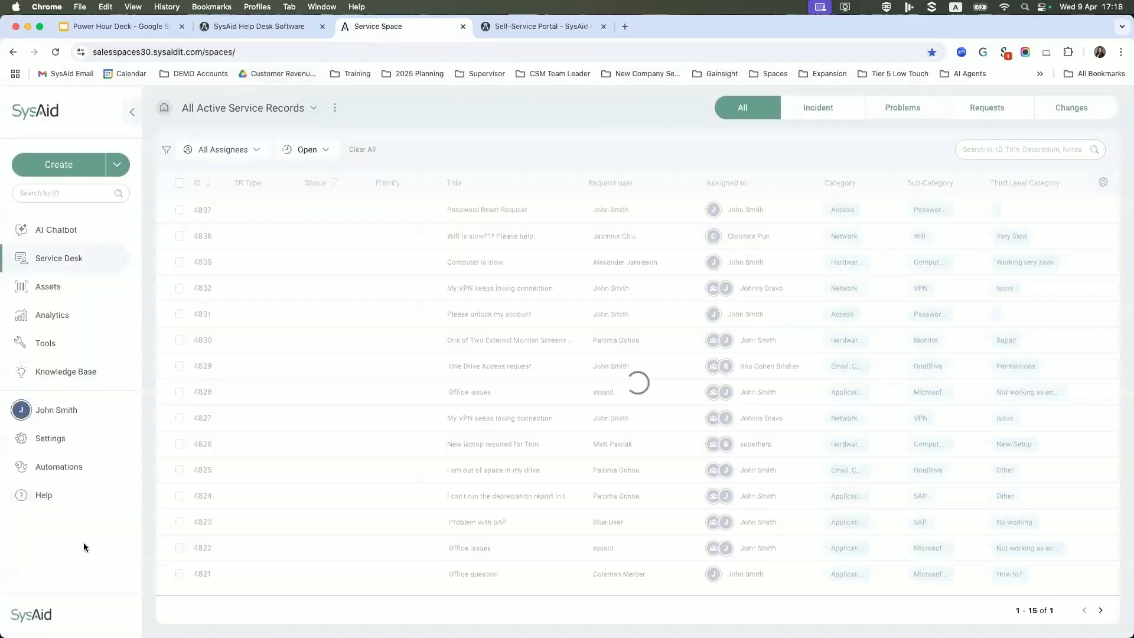
{"action": "left_click", "coordinate": [50, 415]}
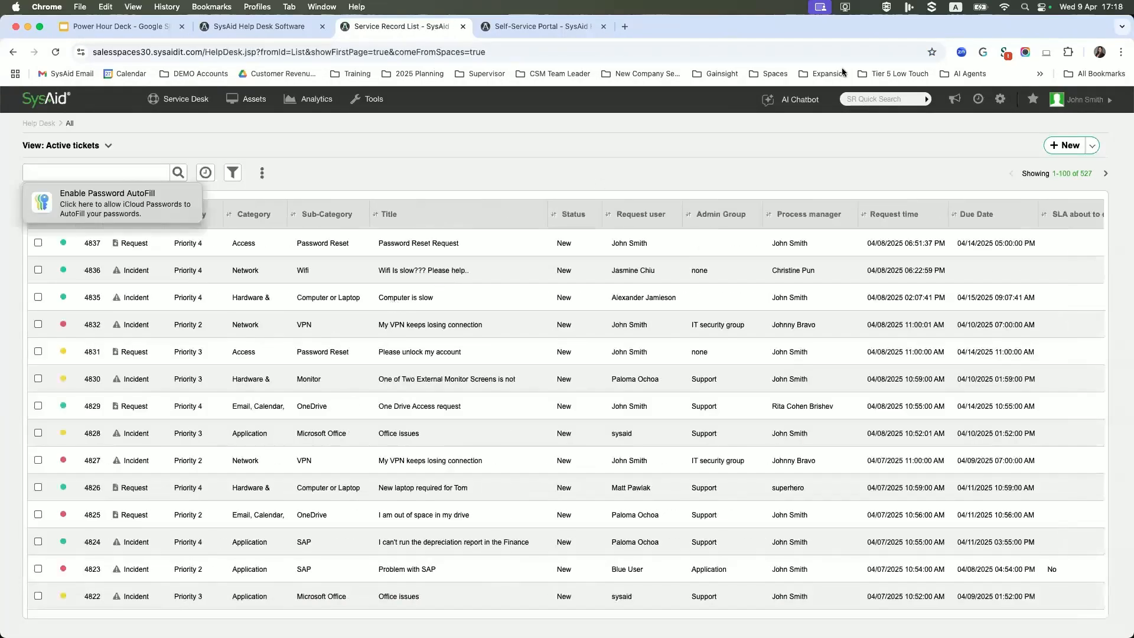
- Open the salesspaces30 account's Default Operating Times for modification from the Service Desk settings
{"action": "left_click", "coordinate": [1000, 98]}
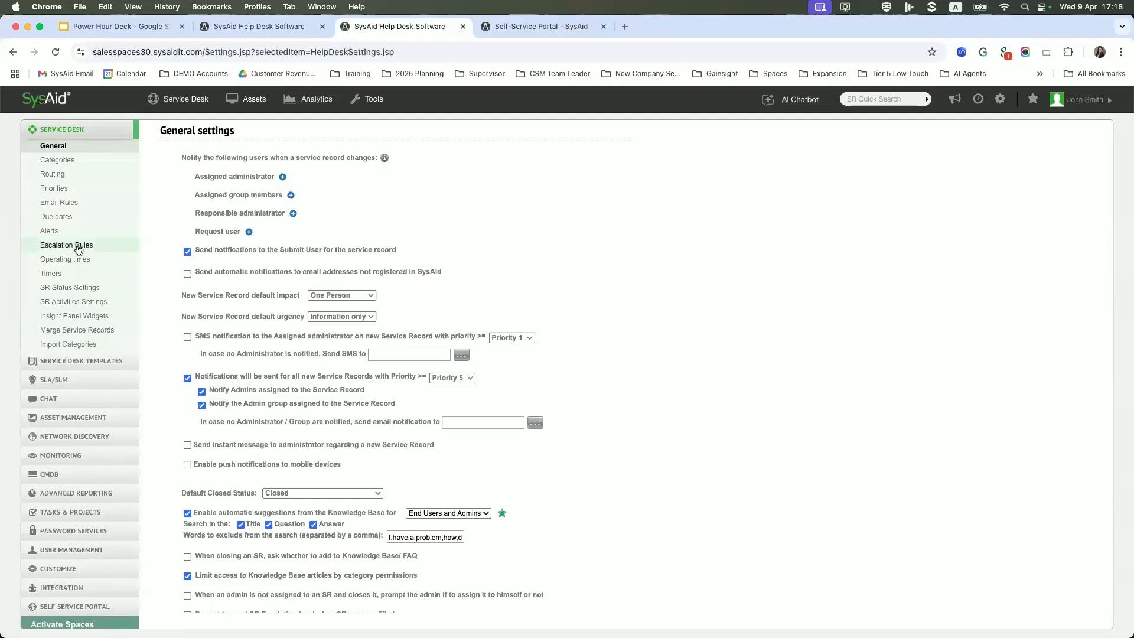
{"action": "left_click", "coordinate": [100, 267]}
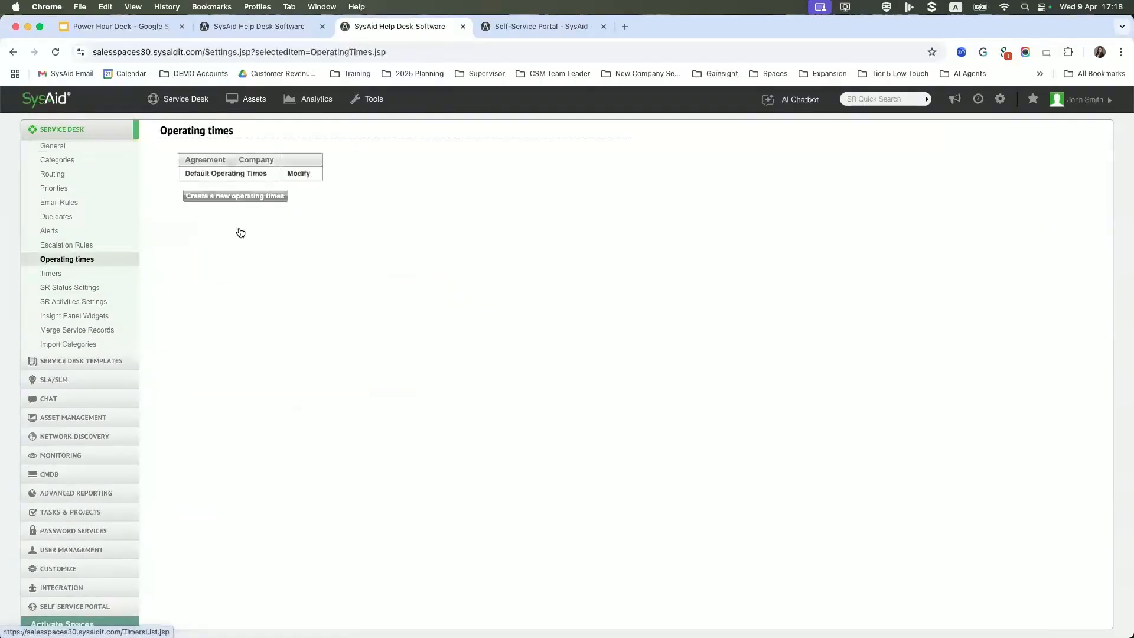
{"action": "left_click", "coordinate": [297, 174]}
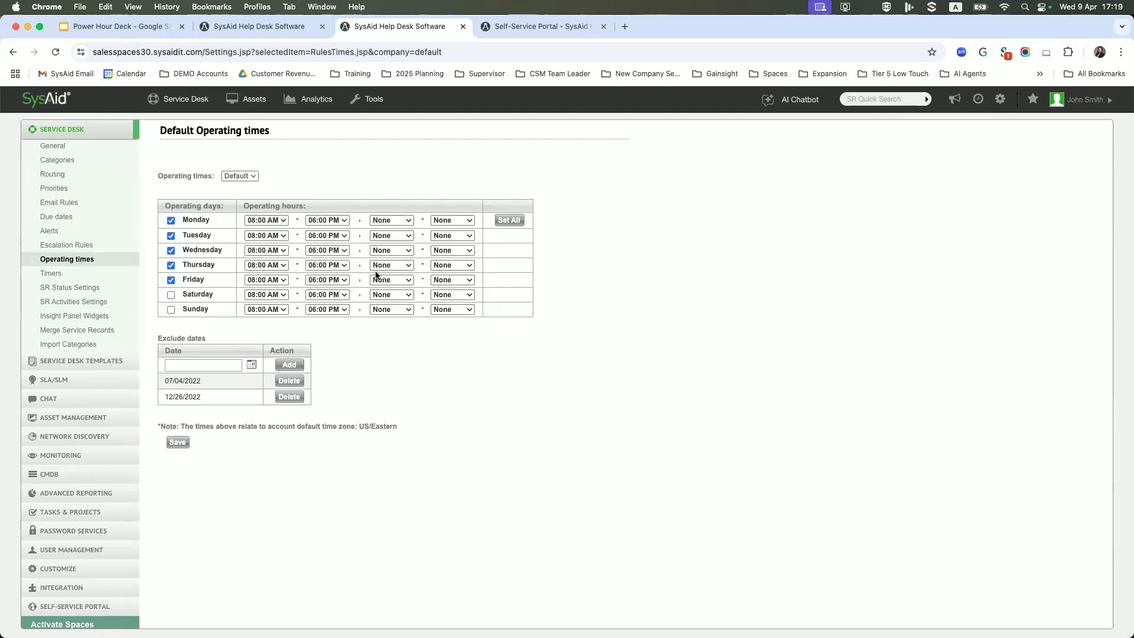
- Set Monday's first operating period to end at 01:00 PM and its second period to start at 02:00 PM
{"action": "left_click", "coordinate": [342, 221]}
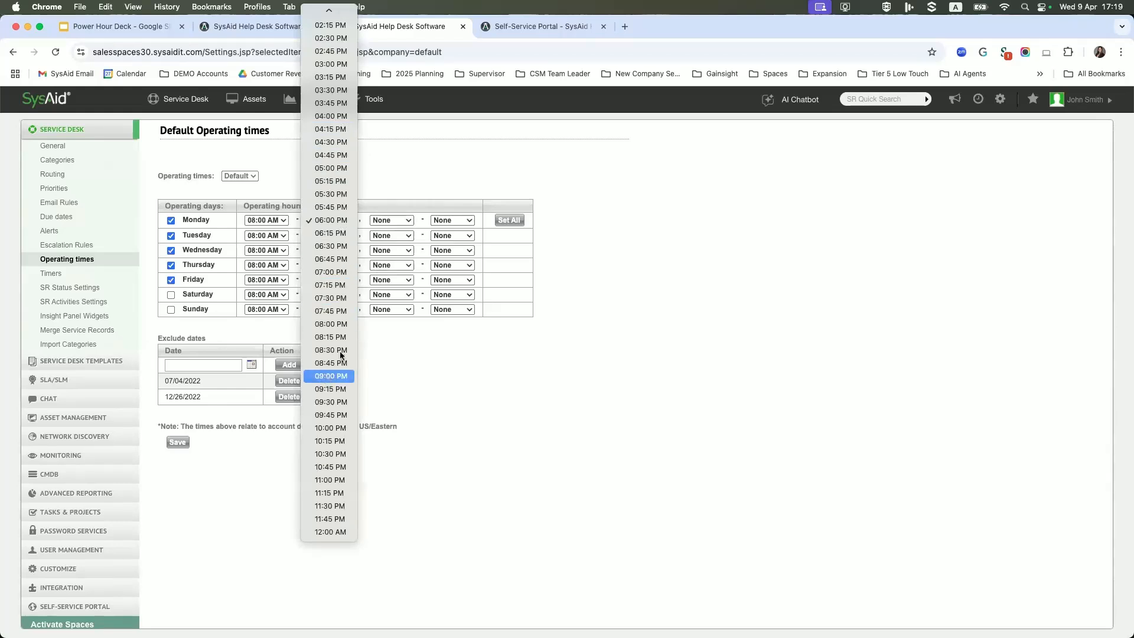
{"action": "scroll", "coordinate": [340, 354], "scroll_direction": "up", "scroll_amount": 5}
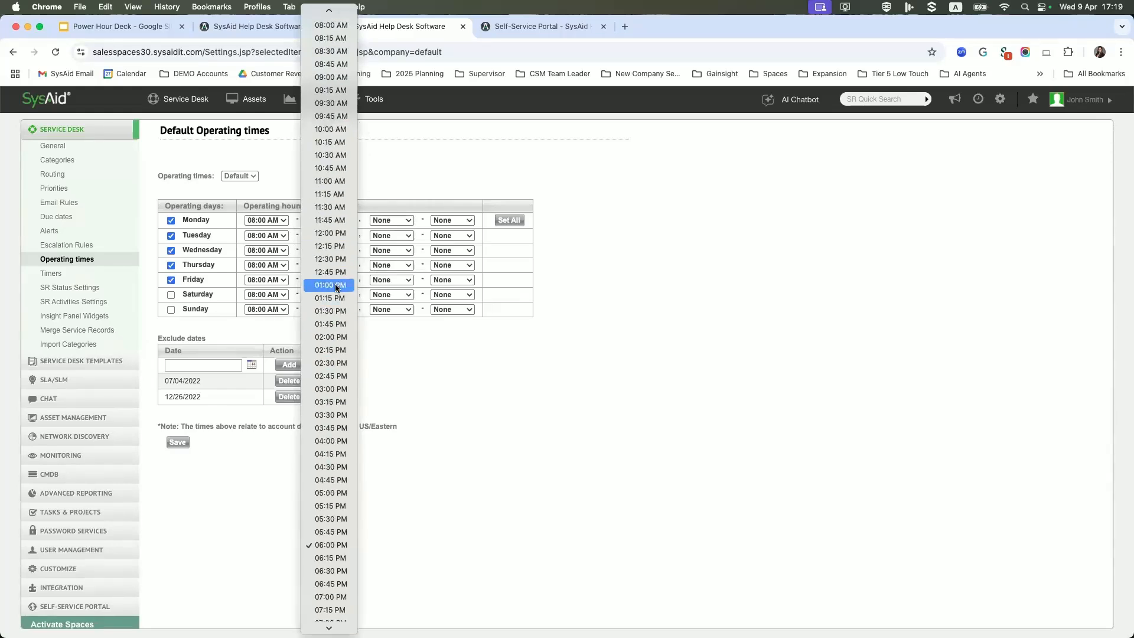
{"action": "left_click", "coordinate": [333, 286]}
{"action": "left_click", "coordinate": [407, 221]}
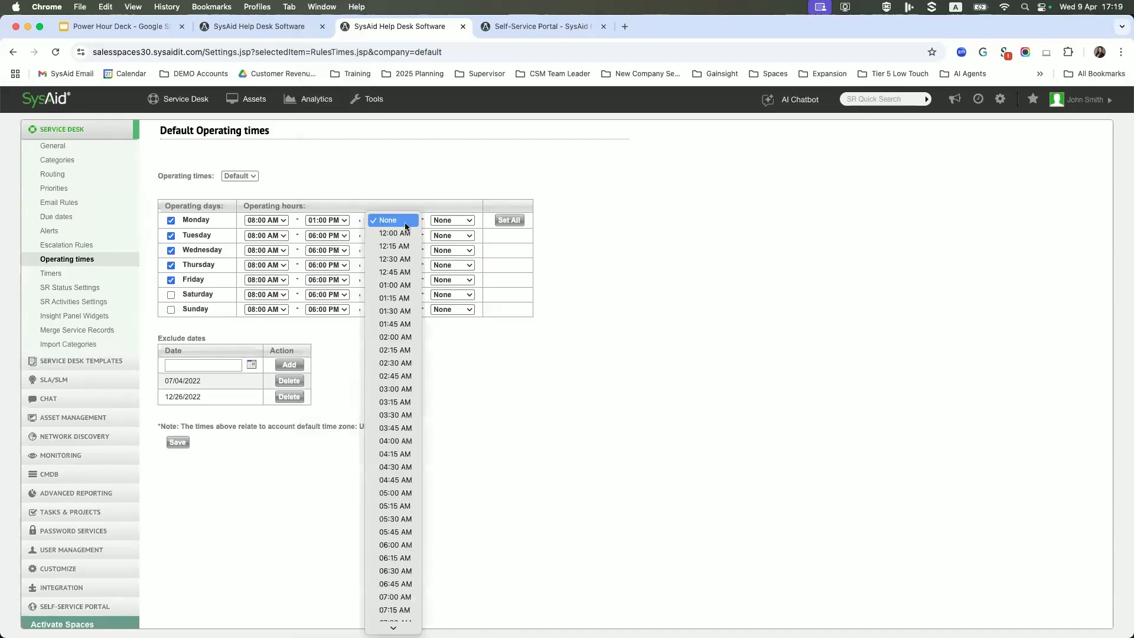
{"action": "scroll", "coordinate": [394, 390], "scroll_direction": "down", "scroll_amount": 5}
{"action": "scroll", "coordinate": [395, 390], "scroll_direction": "down", "scroll_amount": 5}
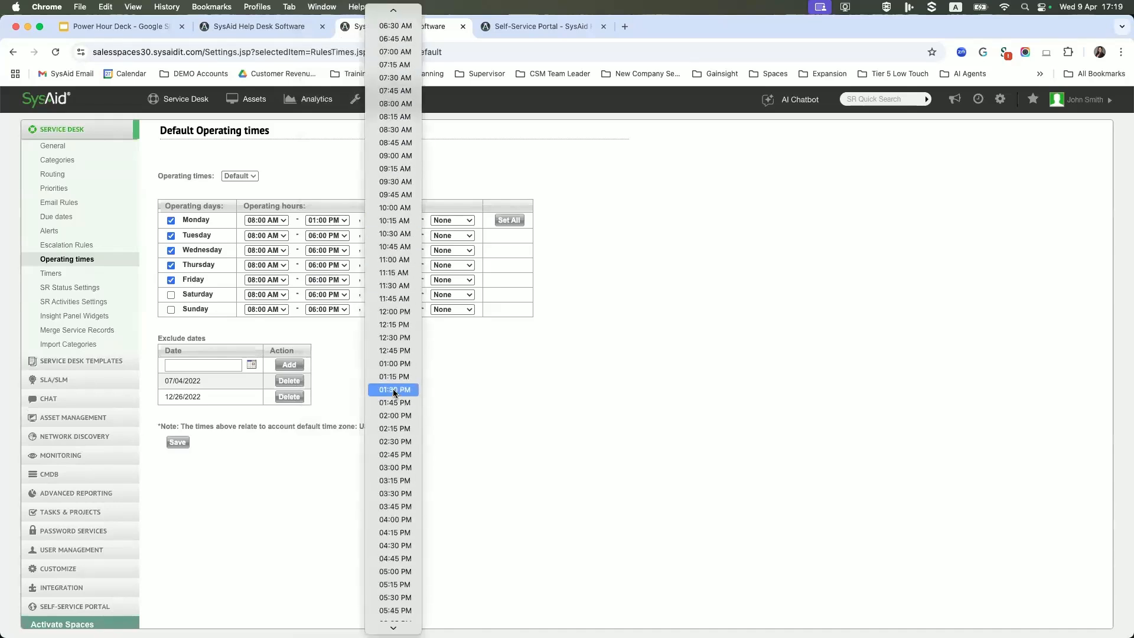
{"action": "left_click", "coordinate": [395, 403]}
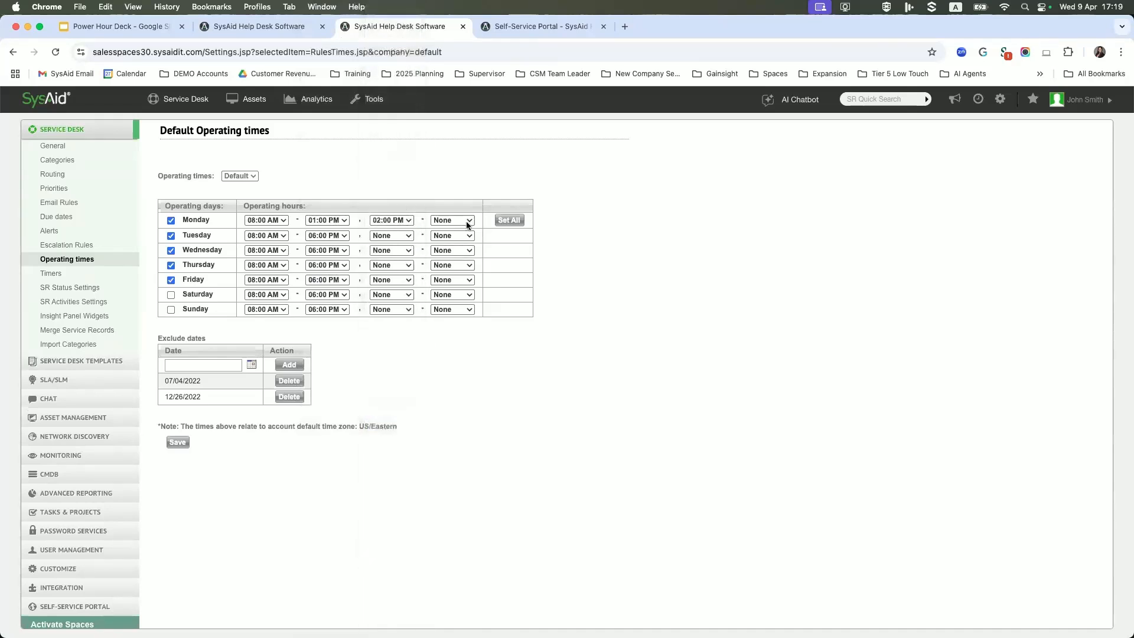
- End Monday's second operating period at 06:00 PM and apply Monday's hours to all days of the week
{"action": "left_click", "coordinate": [466, 221]}
{"action": "scroll", "coordinate": [458, 515], "scroll_direction": "down", "scroll_amount": 10}
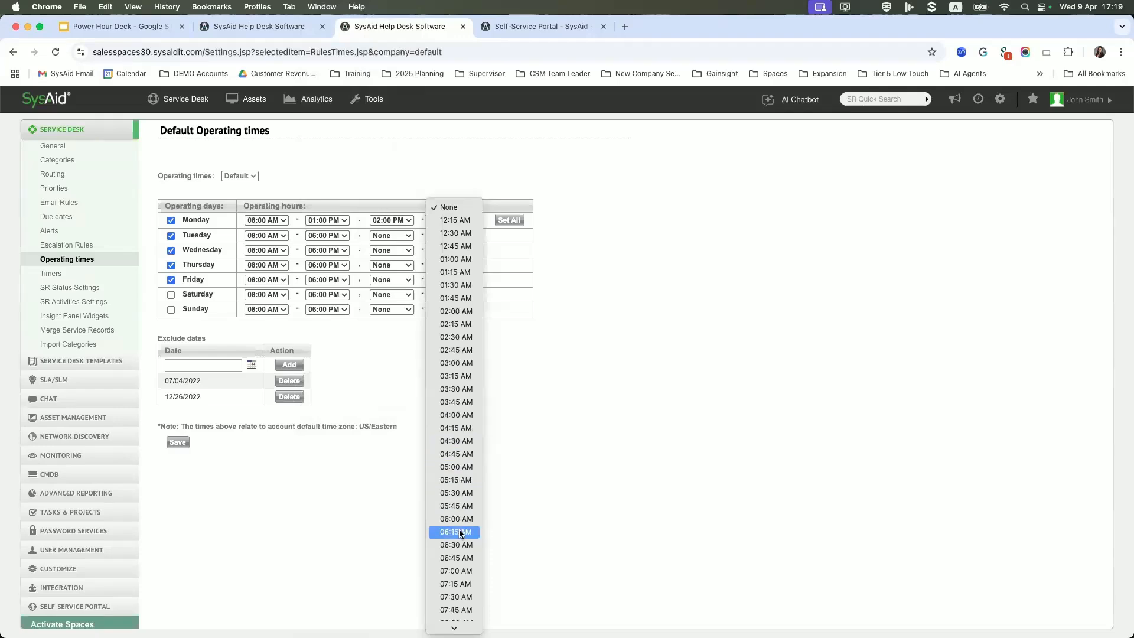
{"action": "scroll", "coordinate": [461, 531], "scroll_direction": "down", "scroll_amount": 5}
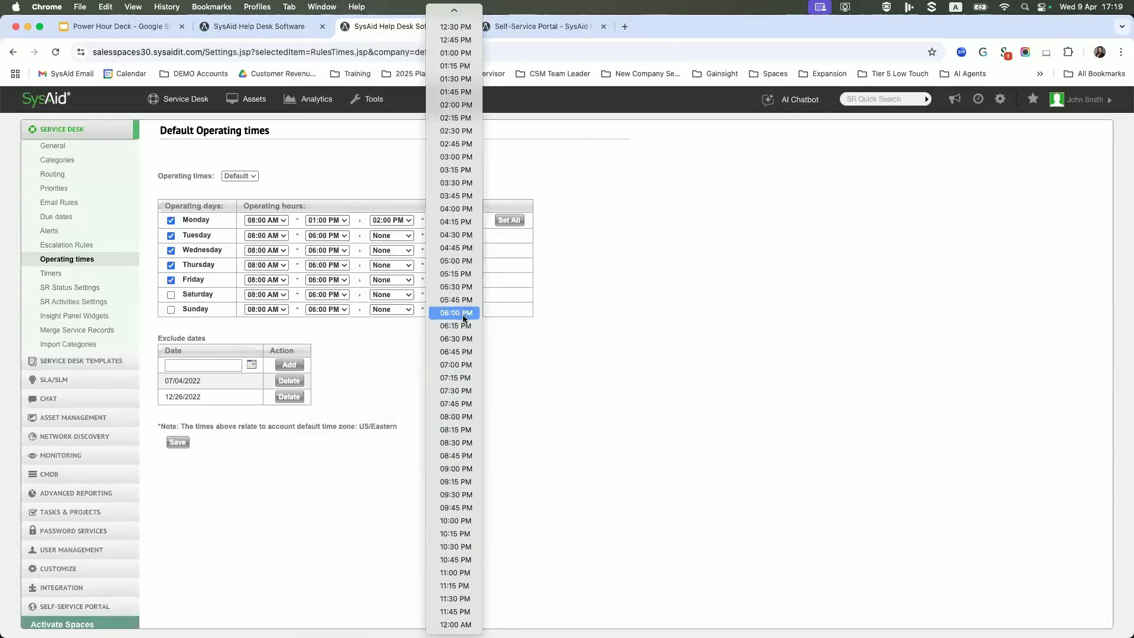
{"action": "left_click", "coordinate": [465, 313]}
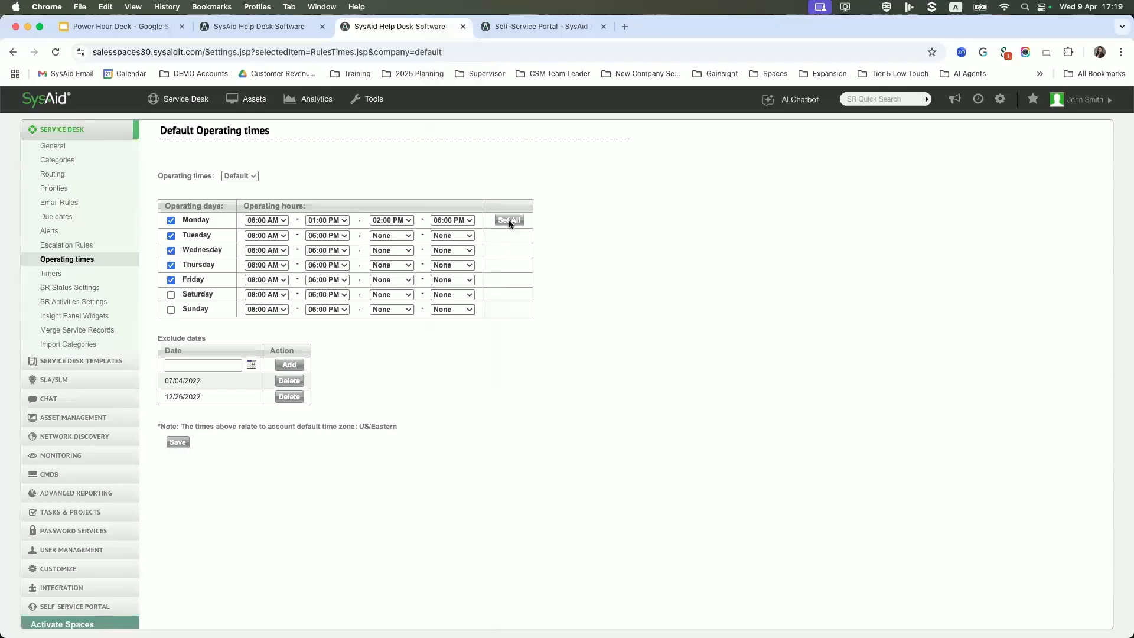
{"action": "left_click", "coordinate": [510, 220]}
{"action": "key", "text": "Return"}
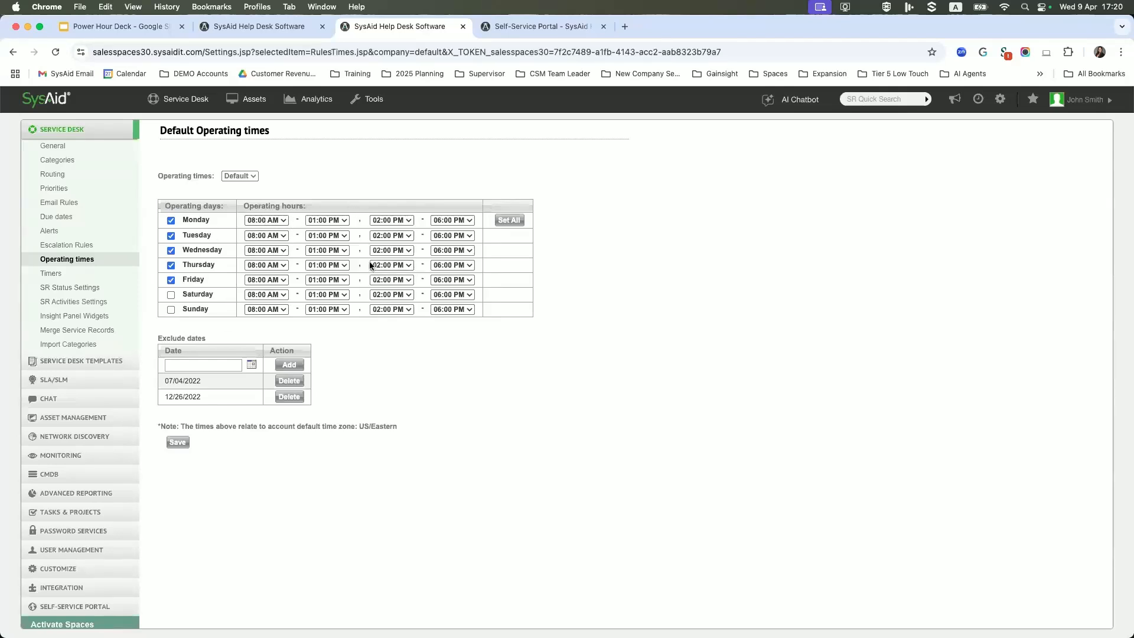
- Add 12/25/2025 to the excluded dates and save the default operating times
{"action": "left_click_drag", "start_coordinate": [406, 428], "coordinate": [361, 426]}
{"action": "left_click", "coordinate": [288, 365]}
{"action": "left_click", "coordinate": [540, 302]}
{"action": "left_click", "coordinate": [288, 382]}
{"action": "left_click", "coordinate": [288, 382]}
{"action": "left_click", "coordinate": [287, 381]}
{"action": "left_click", "coordinate": [288, 382]}
{"action": "left_click", "coordinate": [288, 381]}
{"action": "left_click", "coordinate": [288, 382]}
{"action": "left_click", "coordinate": [287, 381]}
{"action": "left_click", "coordinate": [288, 382]}
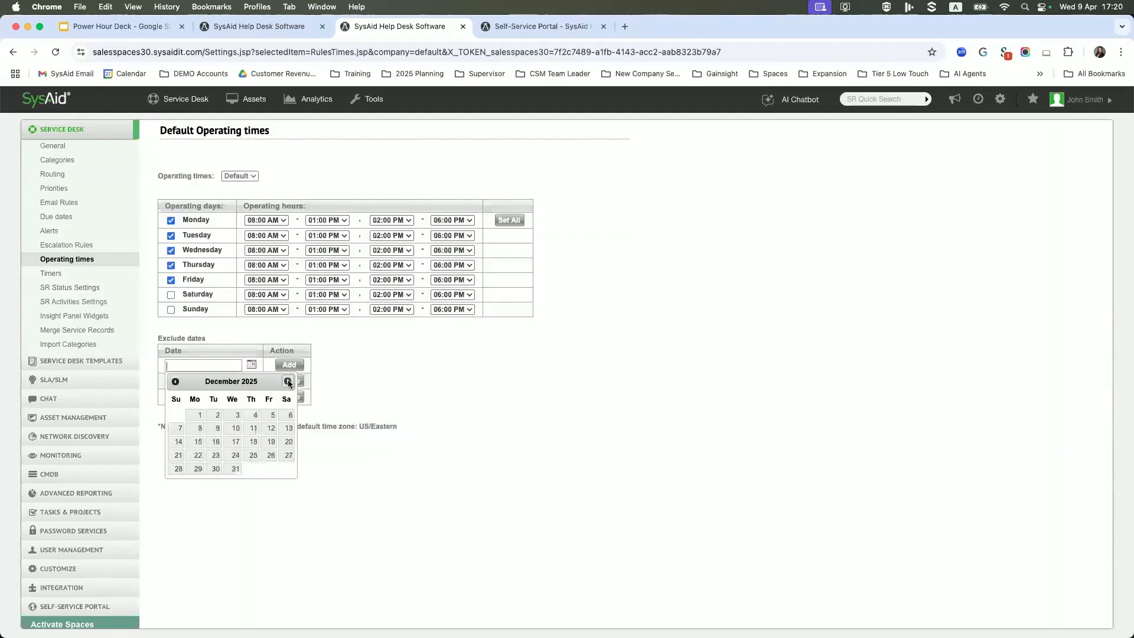
{"action": "left_click", "coordinate": [252, 457]}
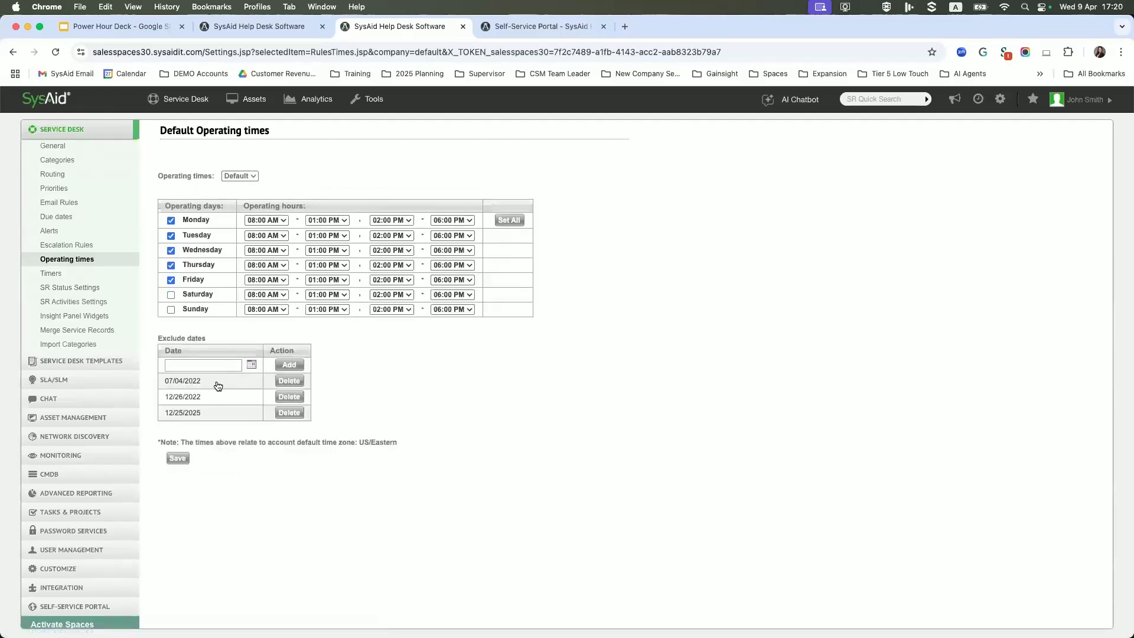
{"action": "left_click", "coordinate": [179, 459]}
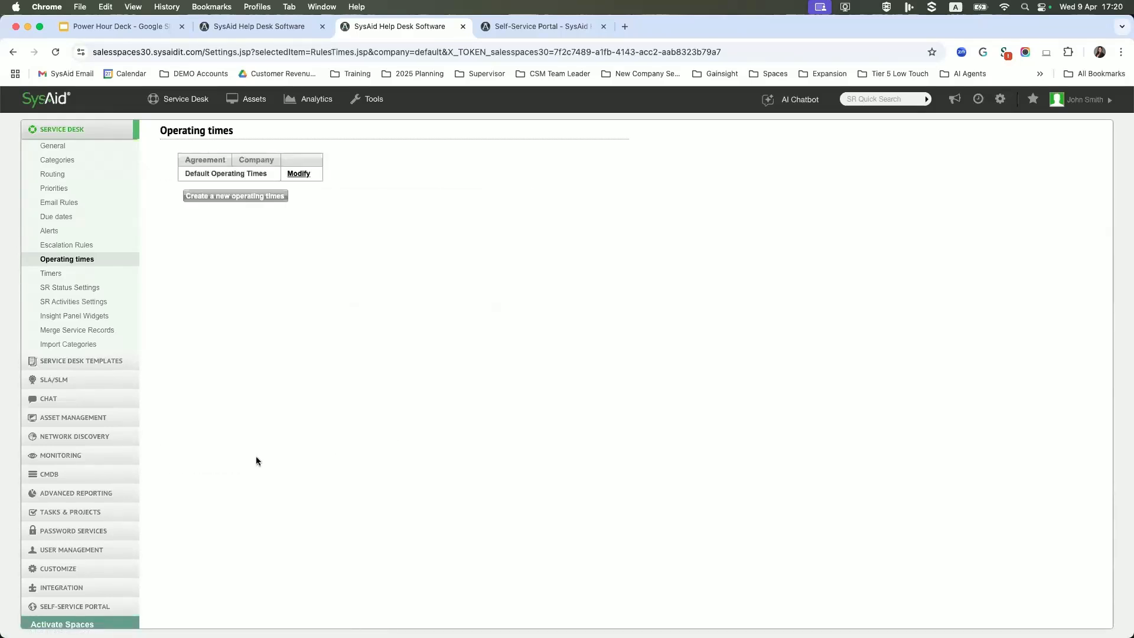
- Reopen Default Operating Times to check the saved hours and excluded dates
{"action": "left_click", "coordinate": [299, 174]}
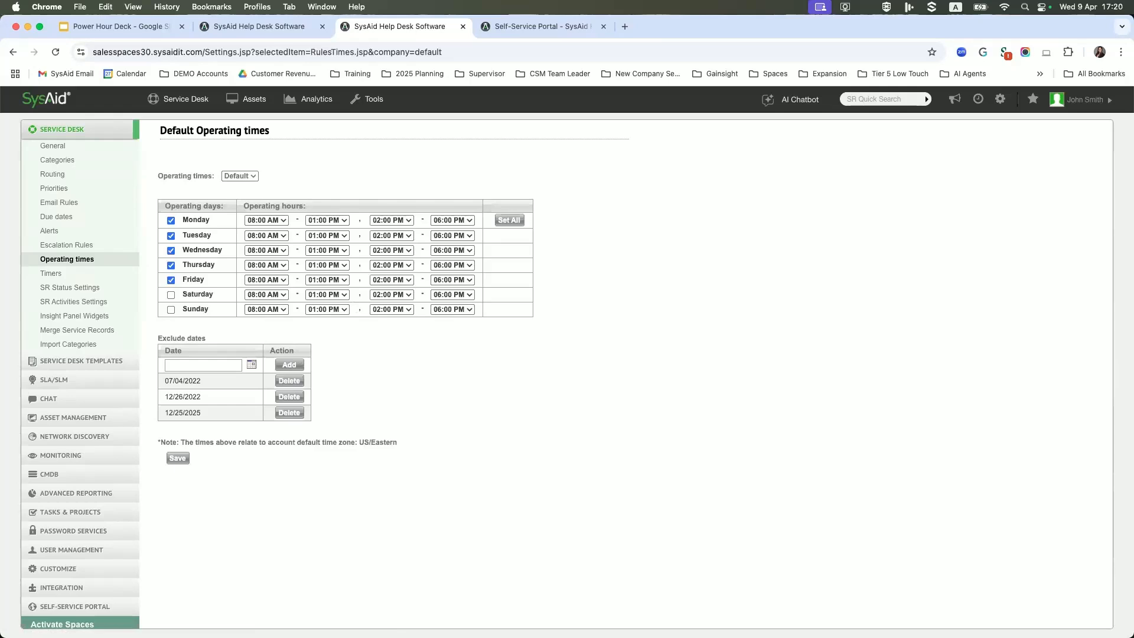
{"action": "left_click", "coordinate": [299, 30]}
{"action": "left_click", "coordinate": [426, 30]}
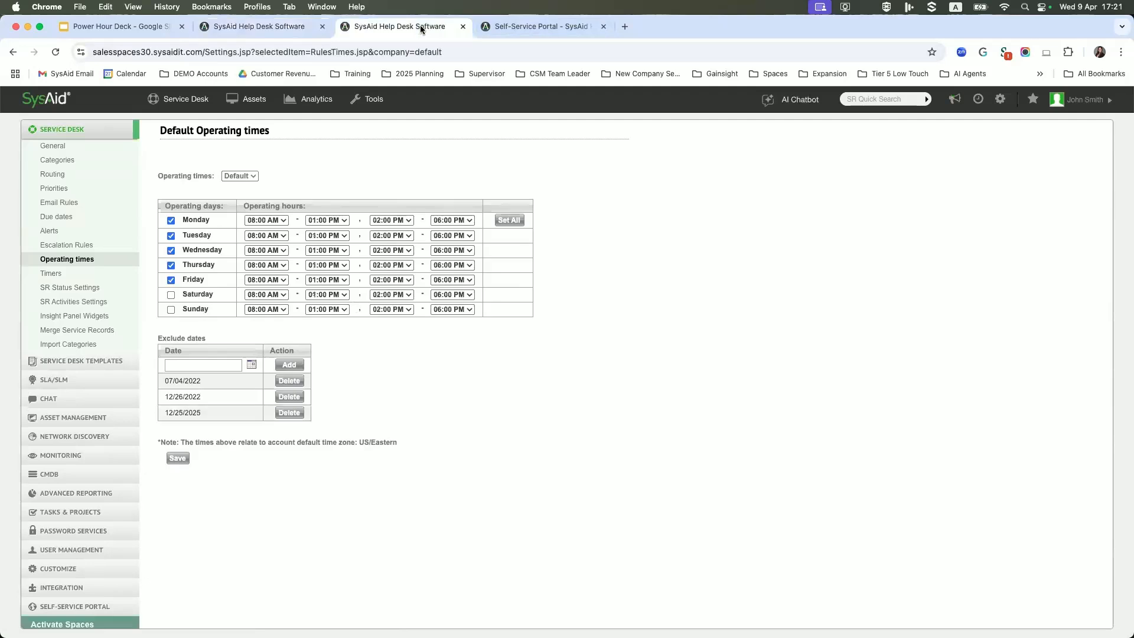
- Return to the Spaces interface and open Operating Times Settings by searching the settings for "ope"
{"action": "left_click", "coordinate": [1075, 110]}
{"action": "left_click", "coordinate": [1070, 254]}
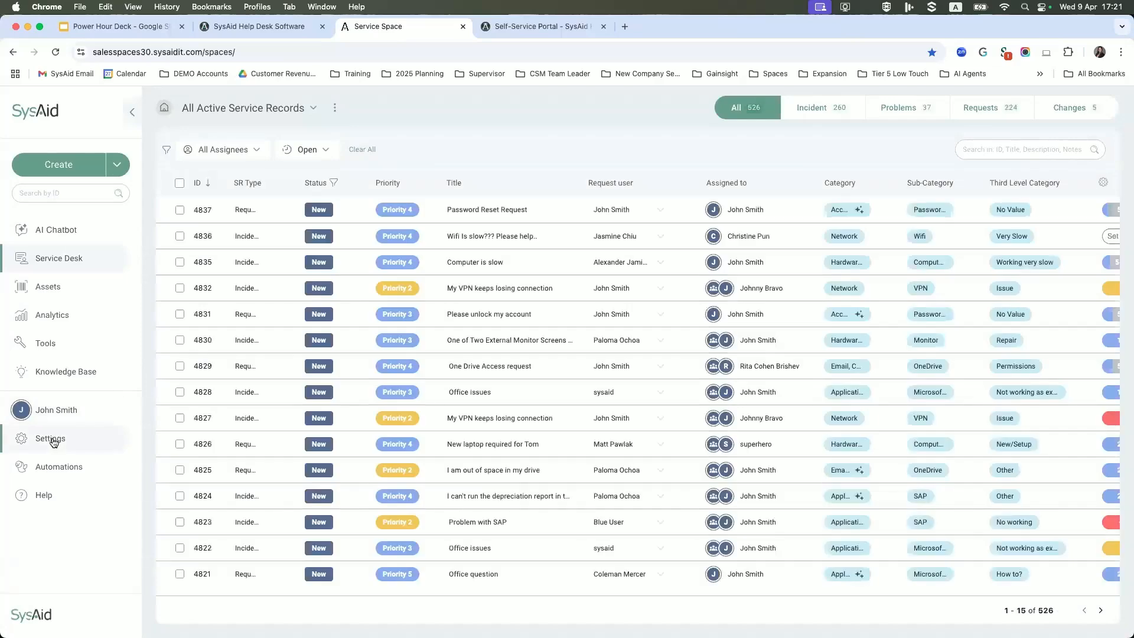
{"action": "left_click", "coordinate": [50, 438]}
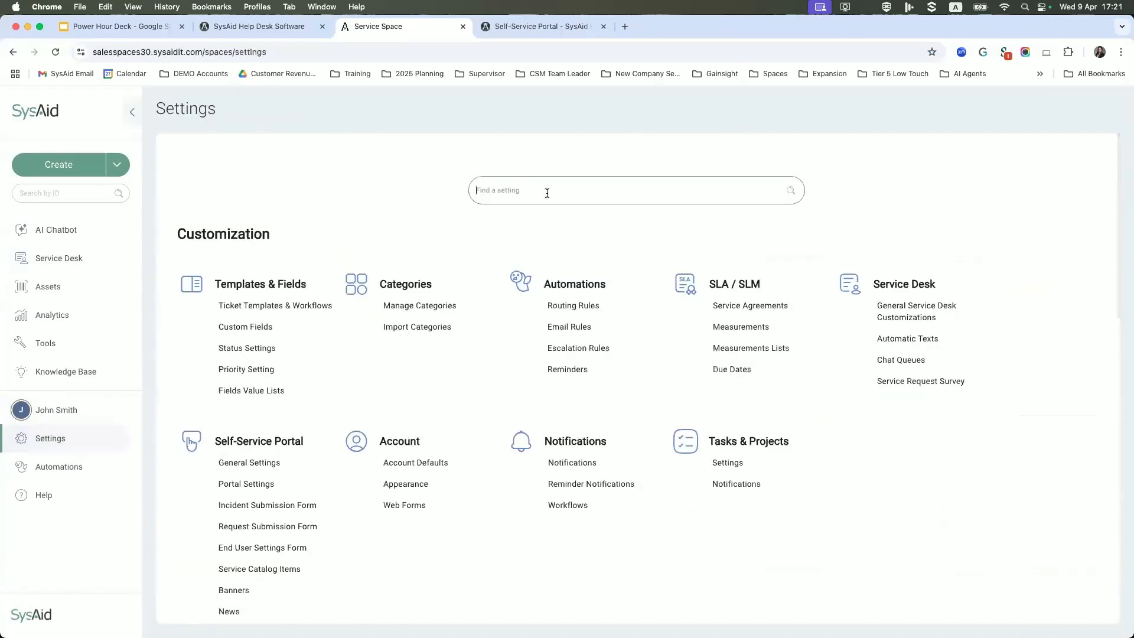
{"action": "type", "text": "ope"}
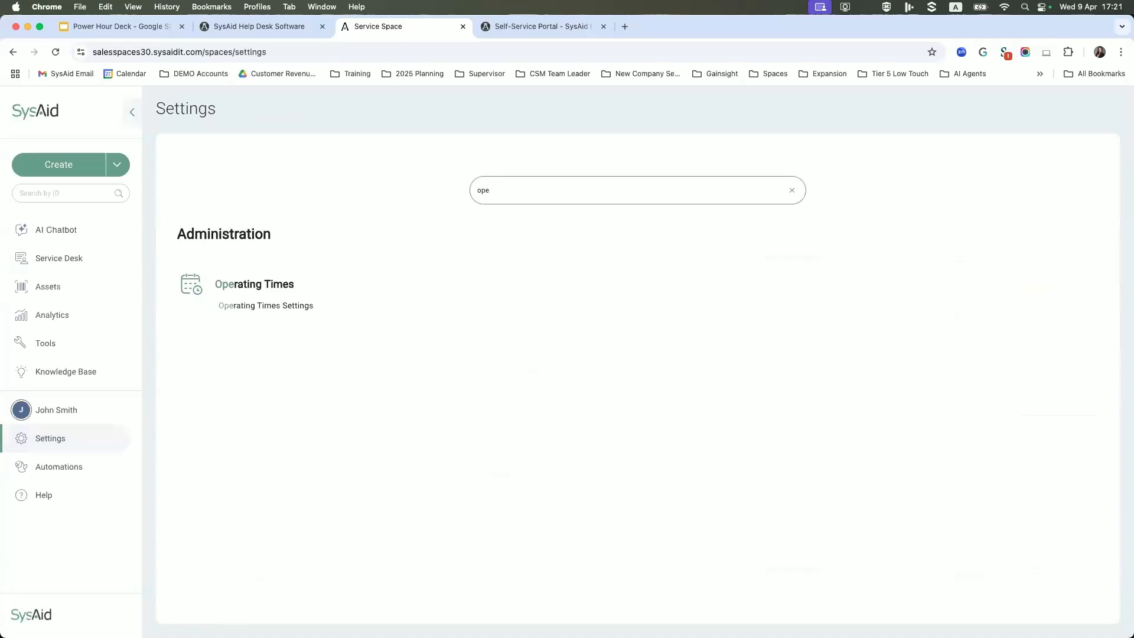
{"action": "left_click", "coordinate": [243, 306]}
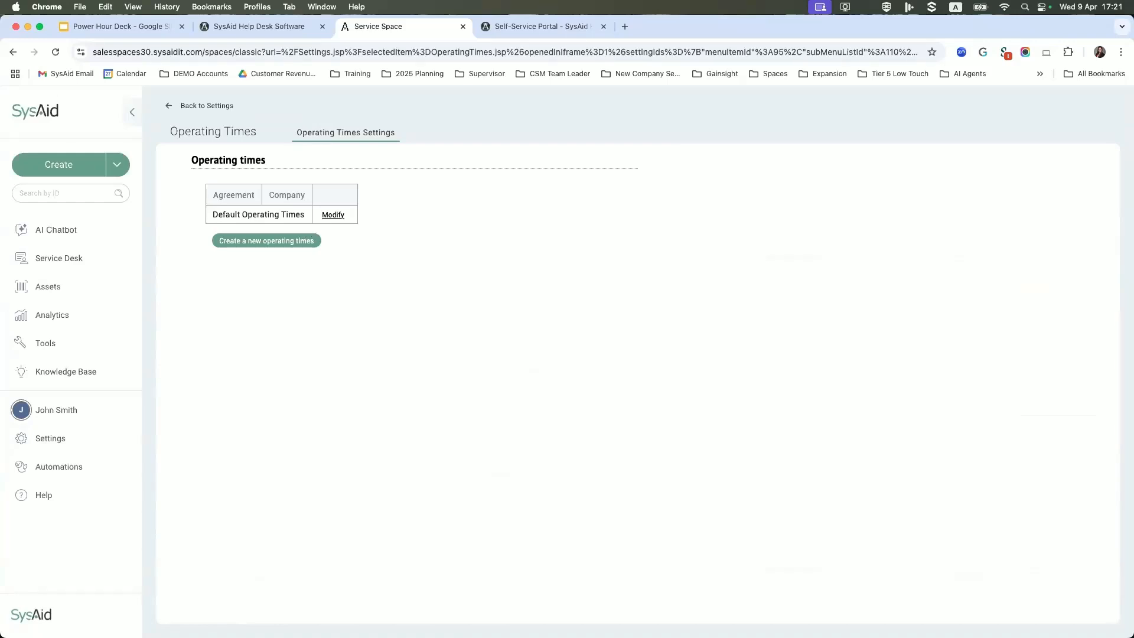
{"action": "left_click", "coordinate": [288, 29]}
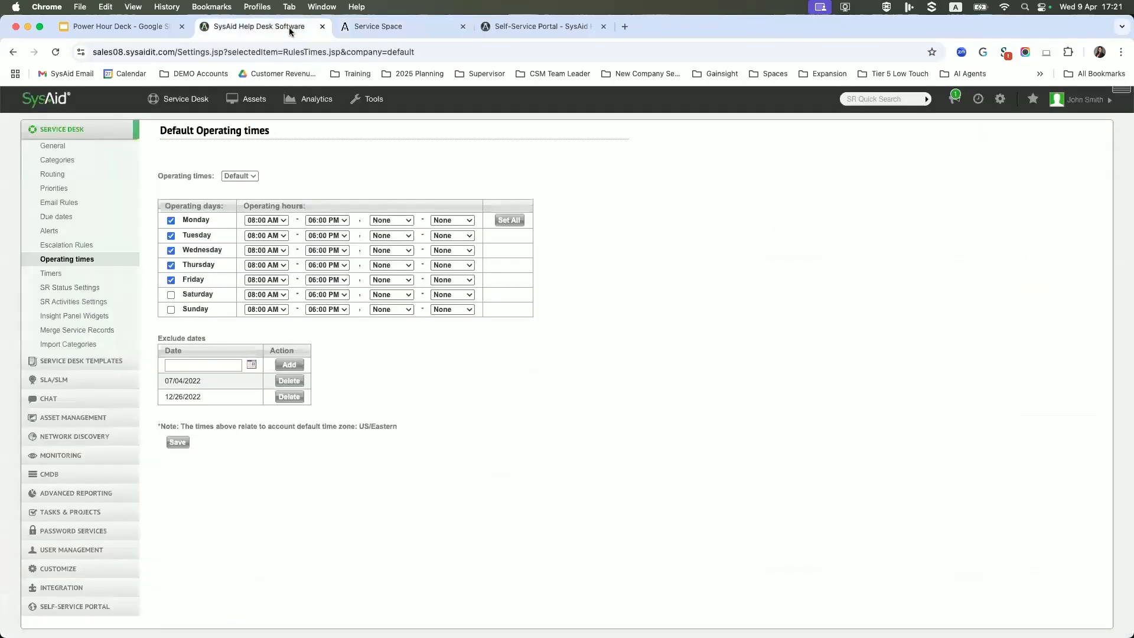
{"action": "left_click", "coordinate": [385, 29]}
{"action": "left_click", "coordinate": [570, 31]}
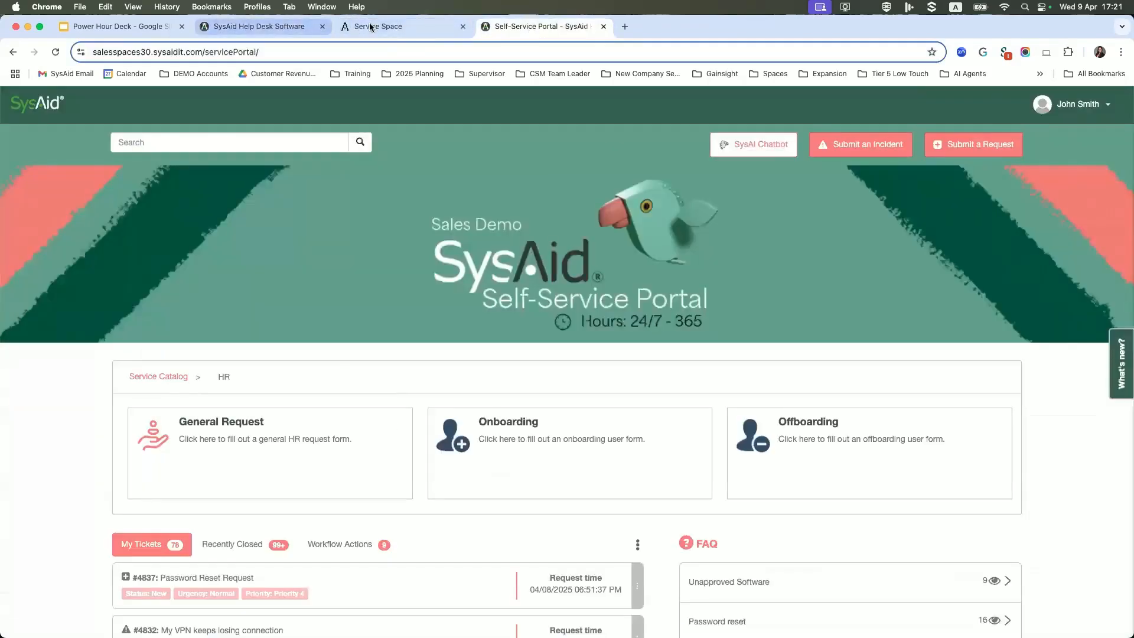
{"action": "left_click", "coordinate": [266, 27]}
{"action": "key", "text": "super+l"}
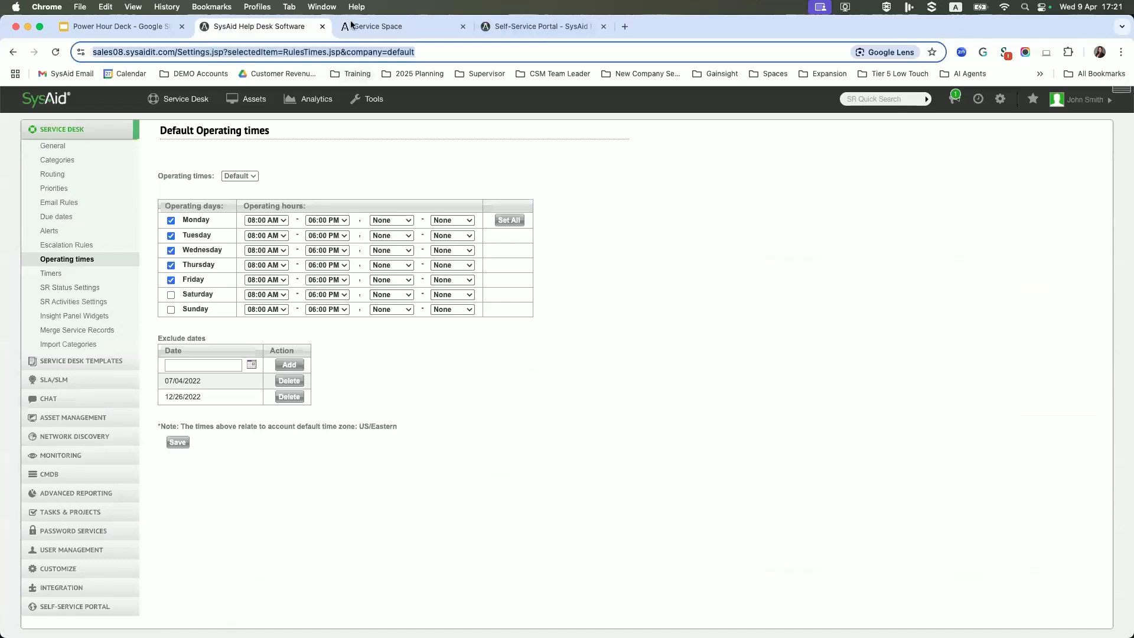
- Load the Health Check page at salesspaces30.sysaidit.com/healthCheck.jsp in place of the Operating Times page
{"action": "left_click", "coordinate": [378, 26]}
{"action": "left_click", "coordinate": [201, 51]}
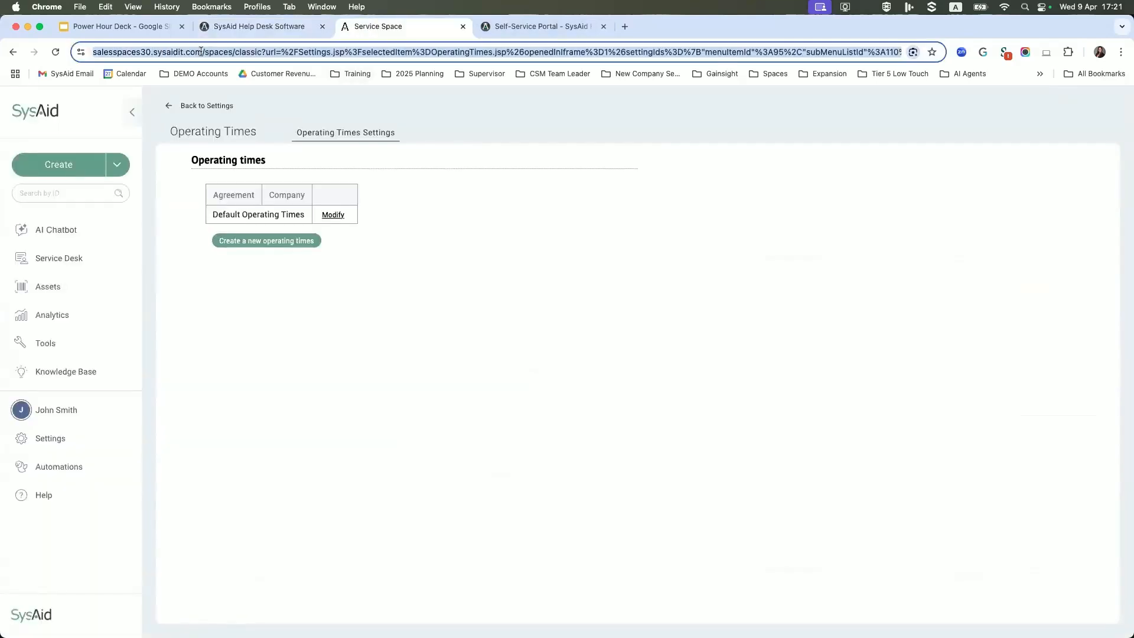
{"action": "left_click", "coordinate": [204, 51]}
{"action": "left_click_drag", "start_coordinate": [234, 52], "coordinate": [1126, 49]}
{"action": "key", "text": "BackSpace"}
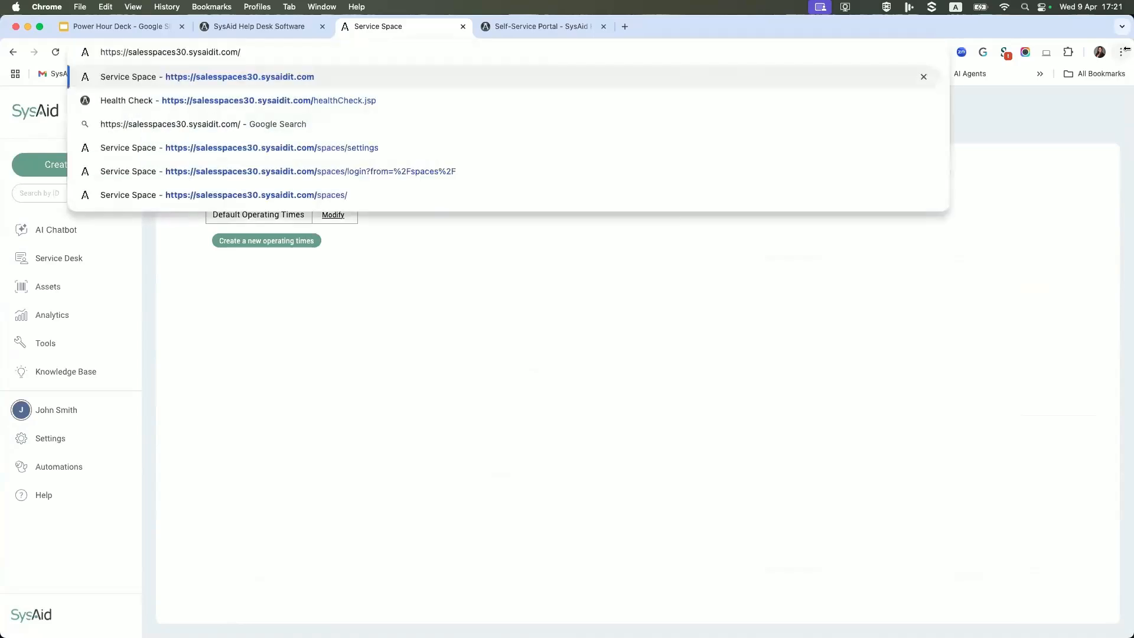
{"action": "type", "text": "health"}
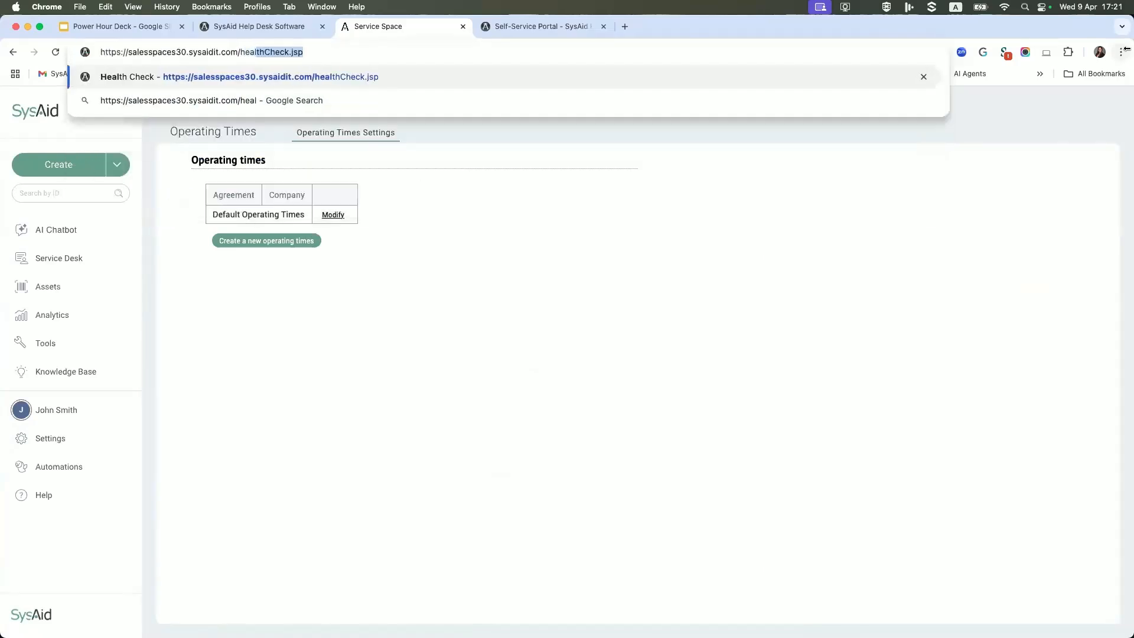
{"action": "key", "text": "Right"}
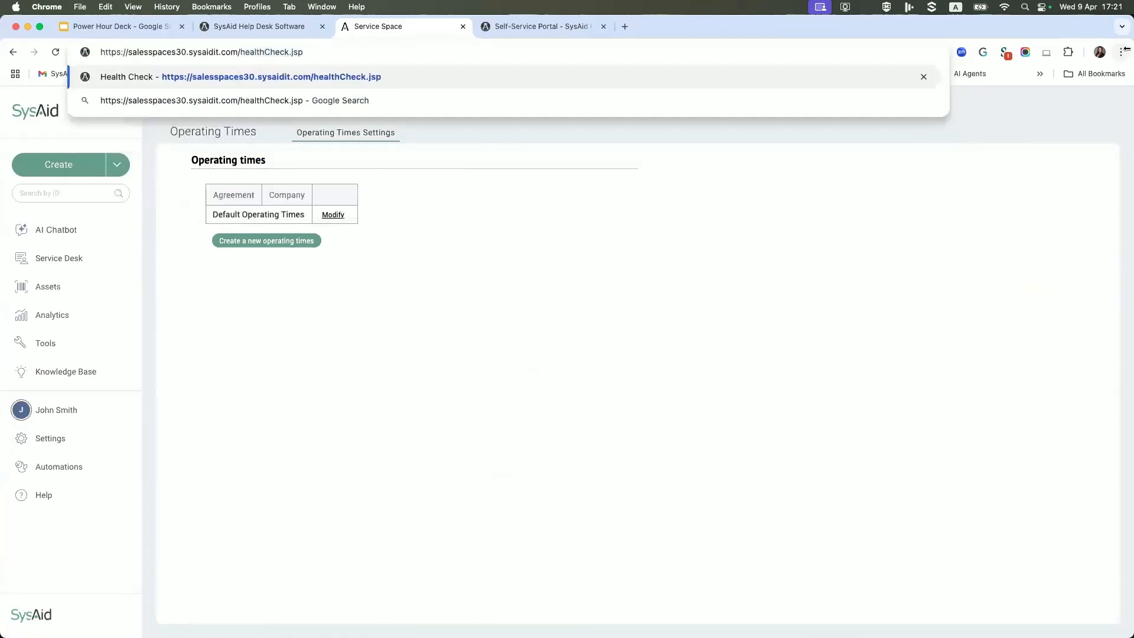
{"action": "key", "text": "Return"}
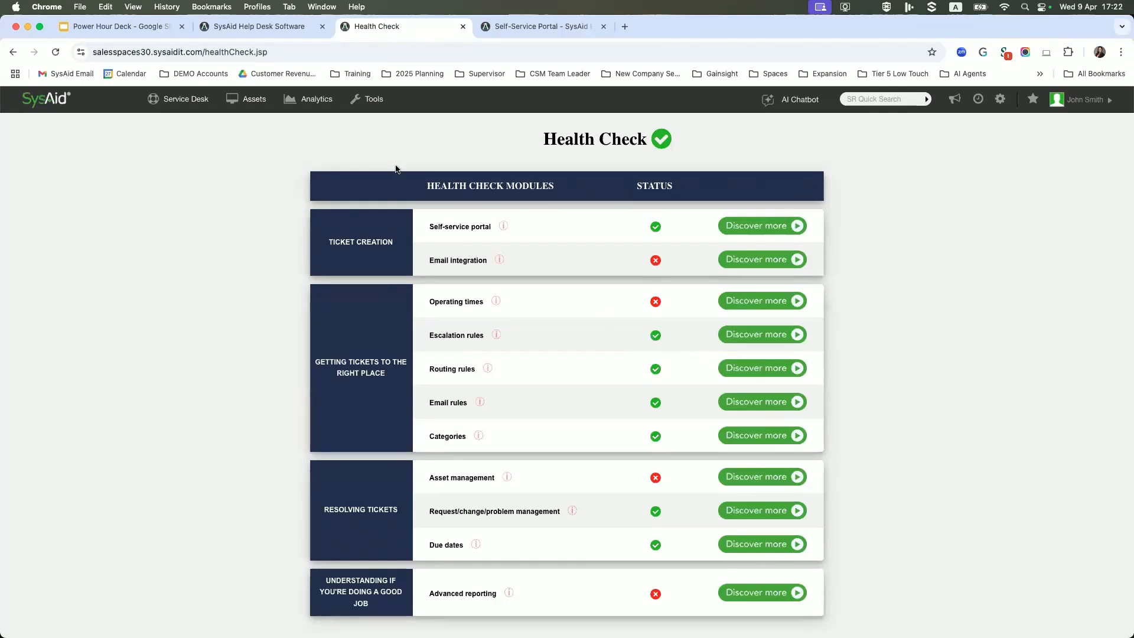
- Examine the Escalation Rules list in the sales08 account's Service Desk settings alongside the Health Check page
{"action": "left_click", "coordinate": [267, 30]}
{"action": "left_click", "coordinate": [84, 253]}
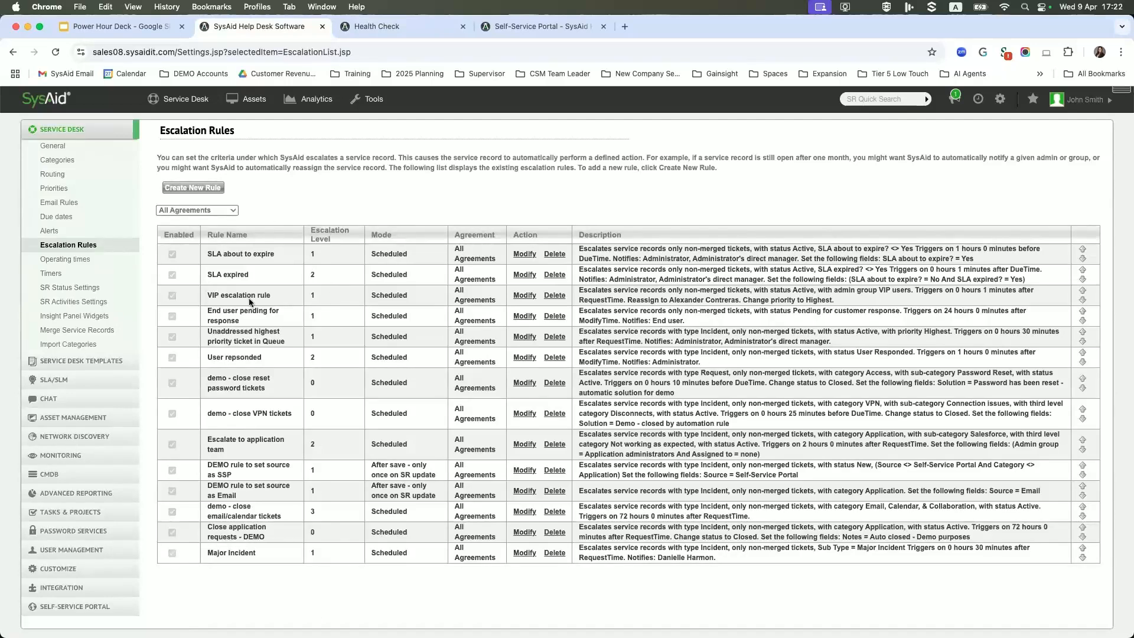
{"action": "mouse_move", "coordinate": [495, 614]}
{"action": "left_click", "coordinate": [381, 28]}
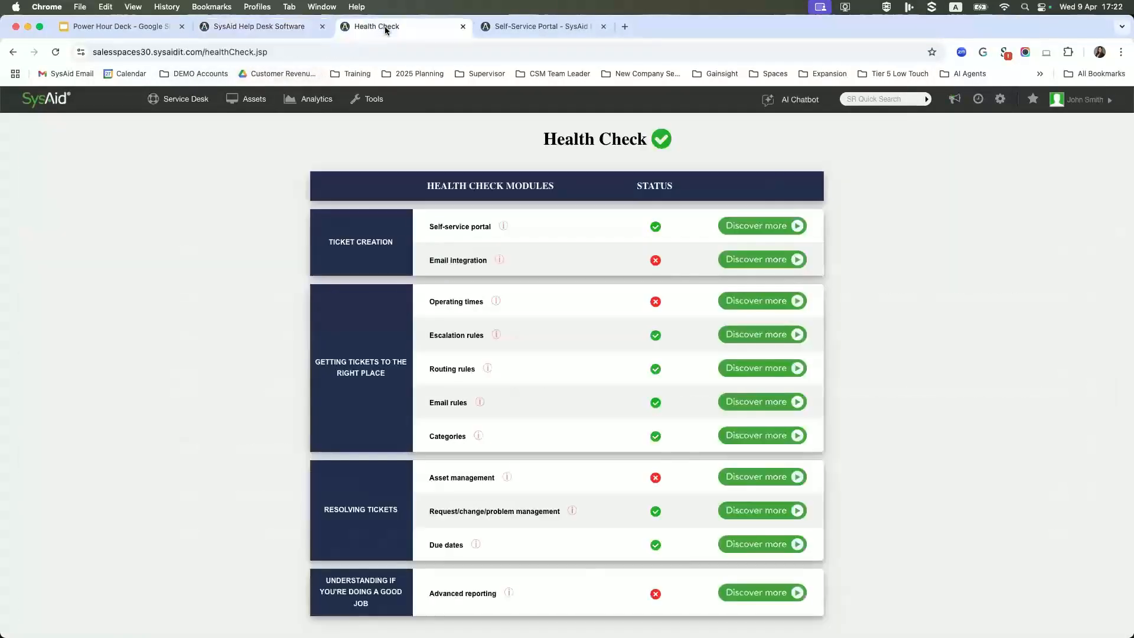
{"action": "left_click", "coordinate": [255, 26]}
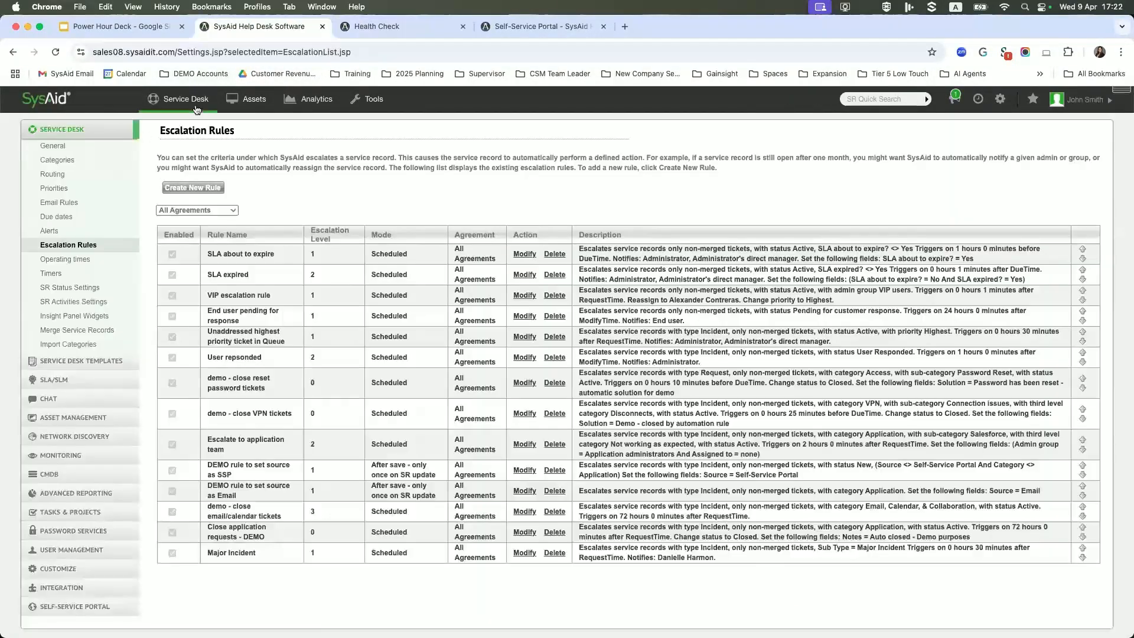
- Open the Help Desk list of all service records and look through the Status column's filter options
{"action": "mouse_move", "coordinate": [183, 101]}
{"action": "left_click", "coordinate": [177, 156]}
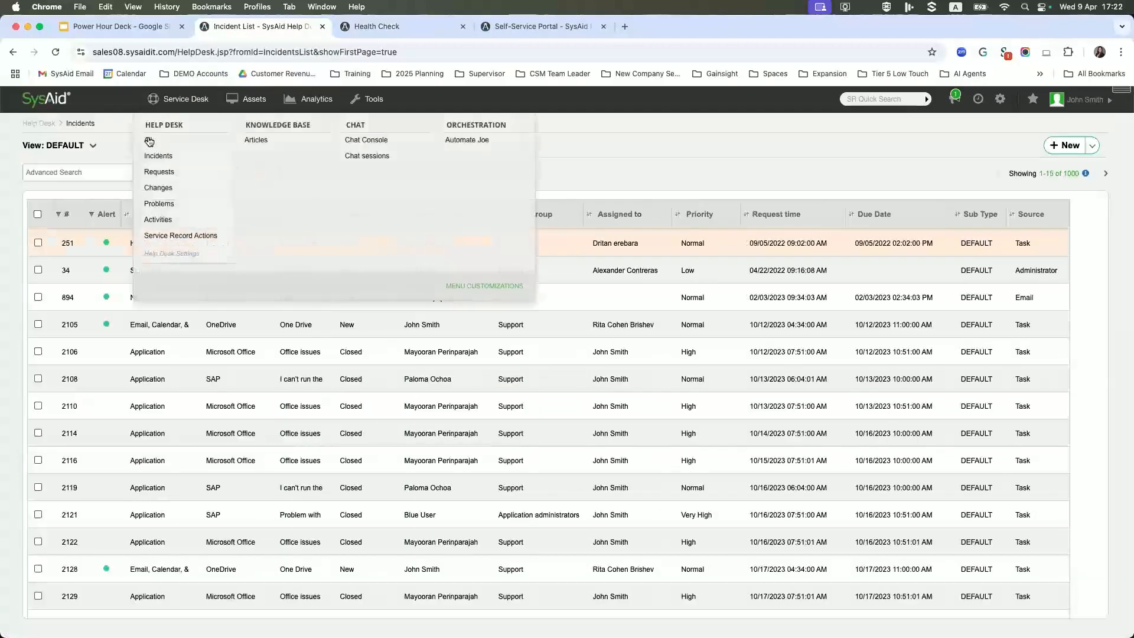
{"action": "left_click", "coordinate": [149, 141]}
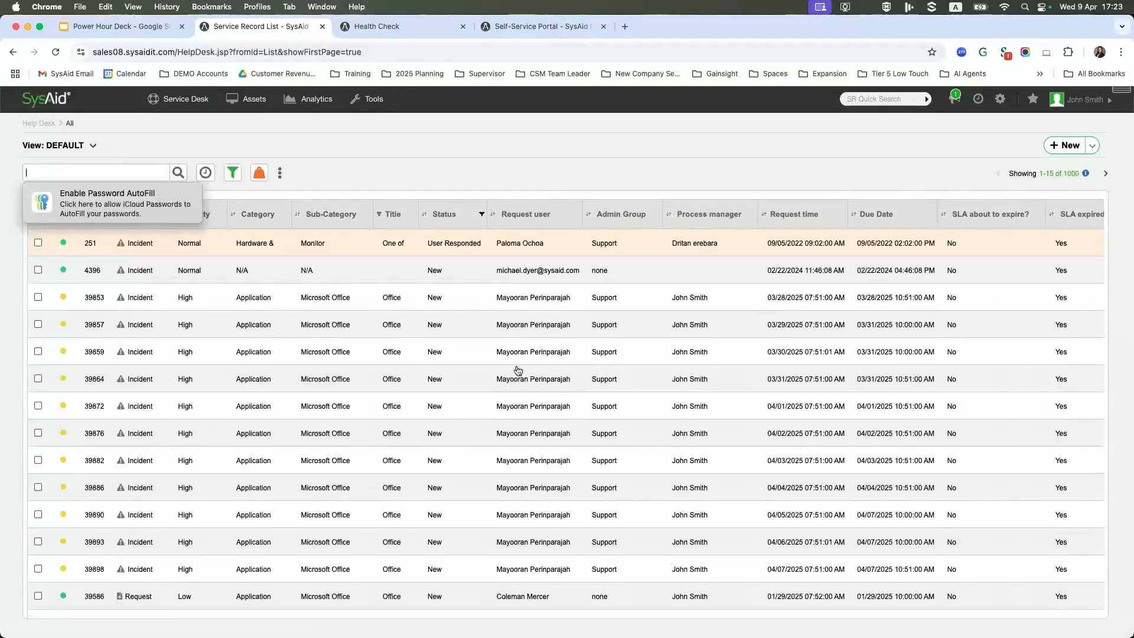
{"action": "left_click", "coordinate": [480, 215]}
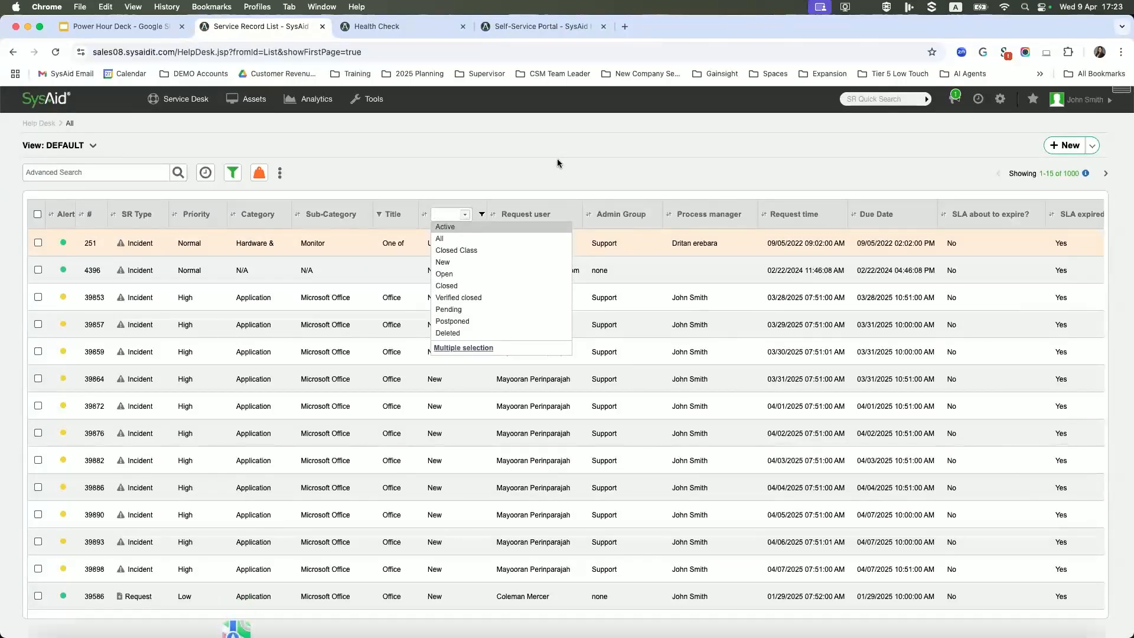
{"action": "left_click", "coordinate": [490, 170]}
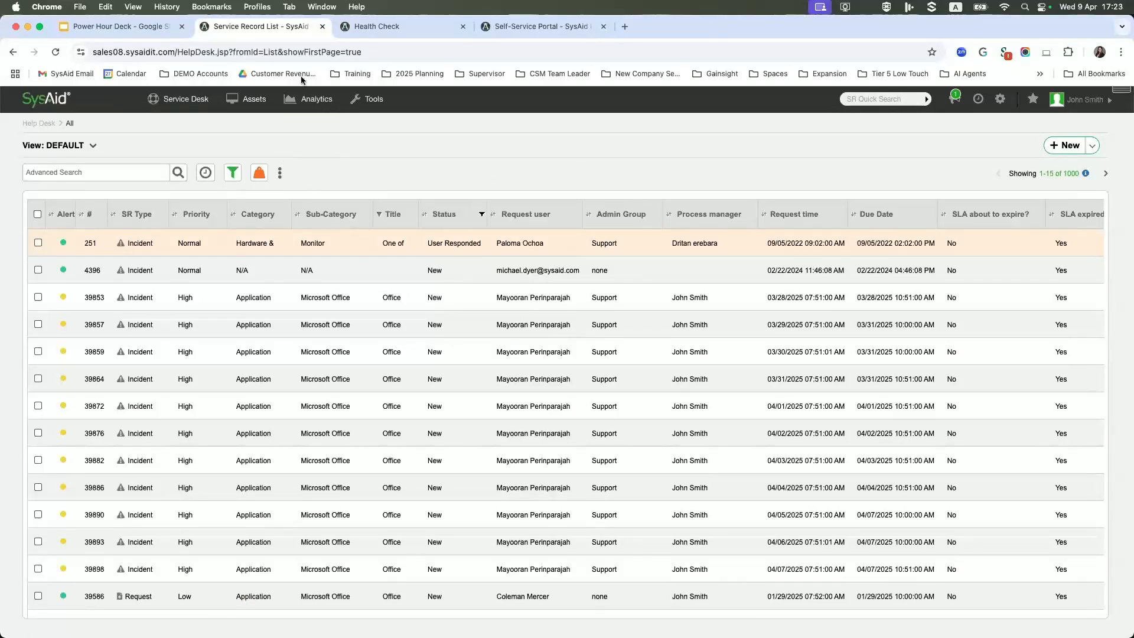
- Open the "SLA about to expire" escalation rule and review its conditions, due-time trigger and notification recipients
{"action": "left_click", "coordinate": [1000, 99]}
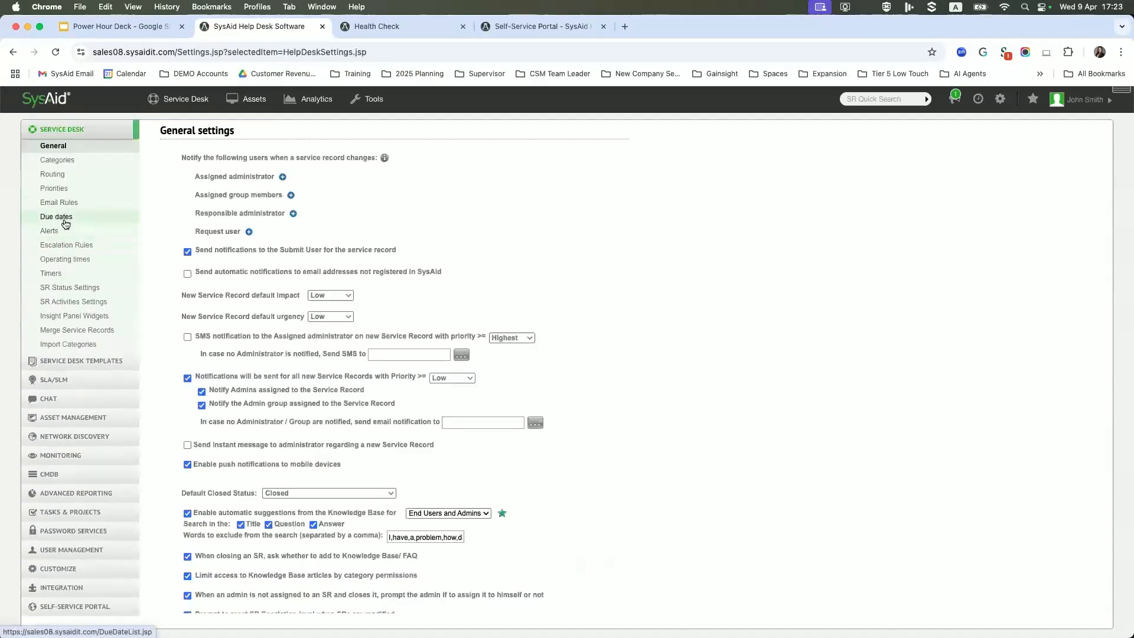
{"action": "left_click", "coordinate": [66, 244]}
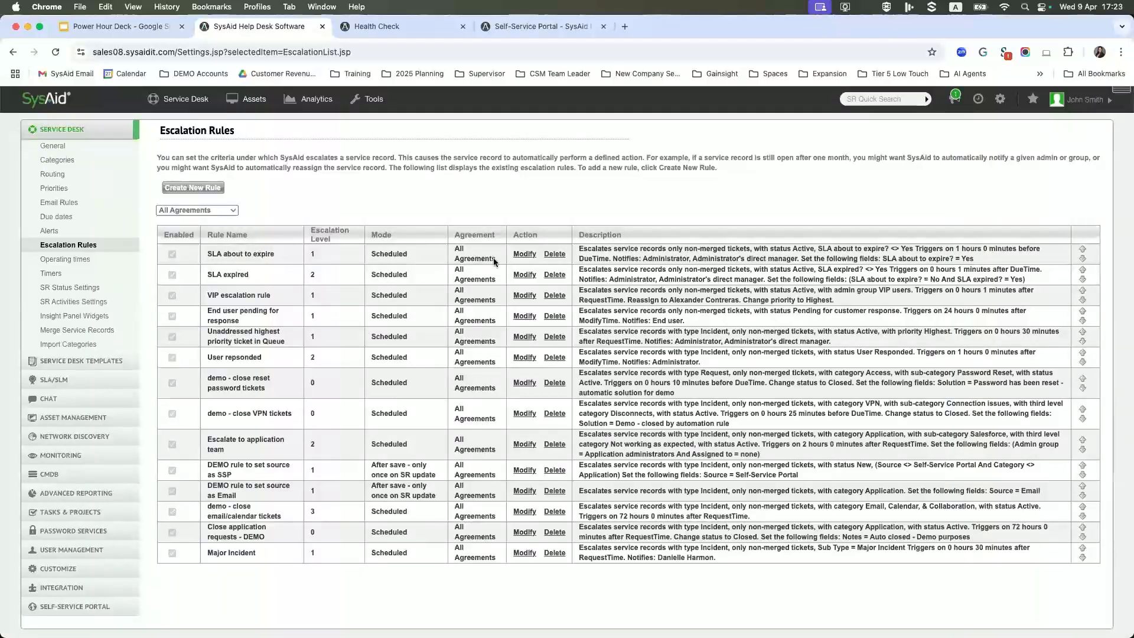
{"action": "left_click", "coordinate": [524, 254]}
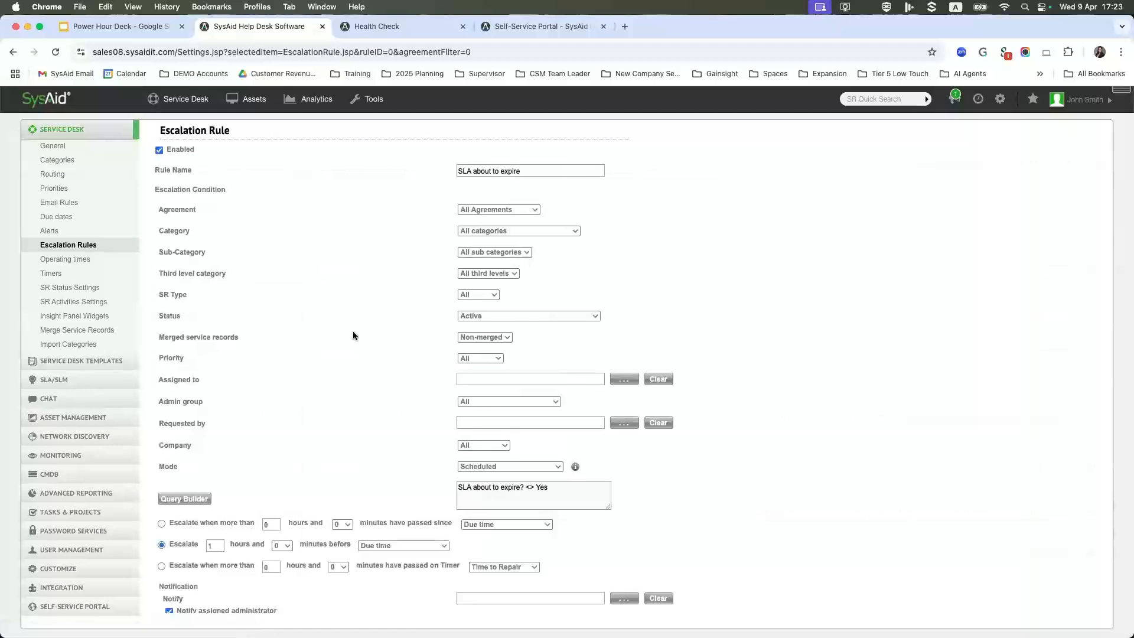
{"action": "scroll", "coordinate": [353, 334], "scroll_direction": "down", "scroll_amount": 5}
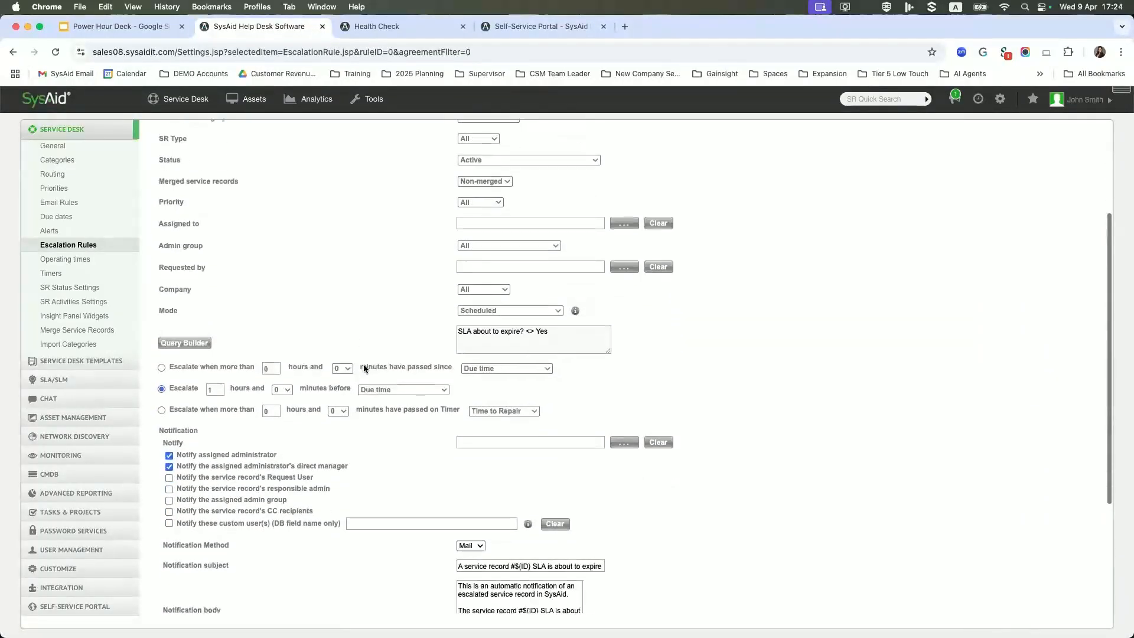
{"action": "scroll", "coordinate": [395, 341], "scroll_direction": "down", "scroll_amount": 1}
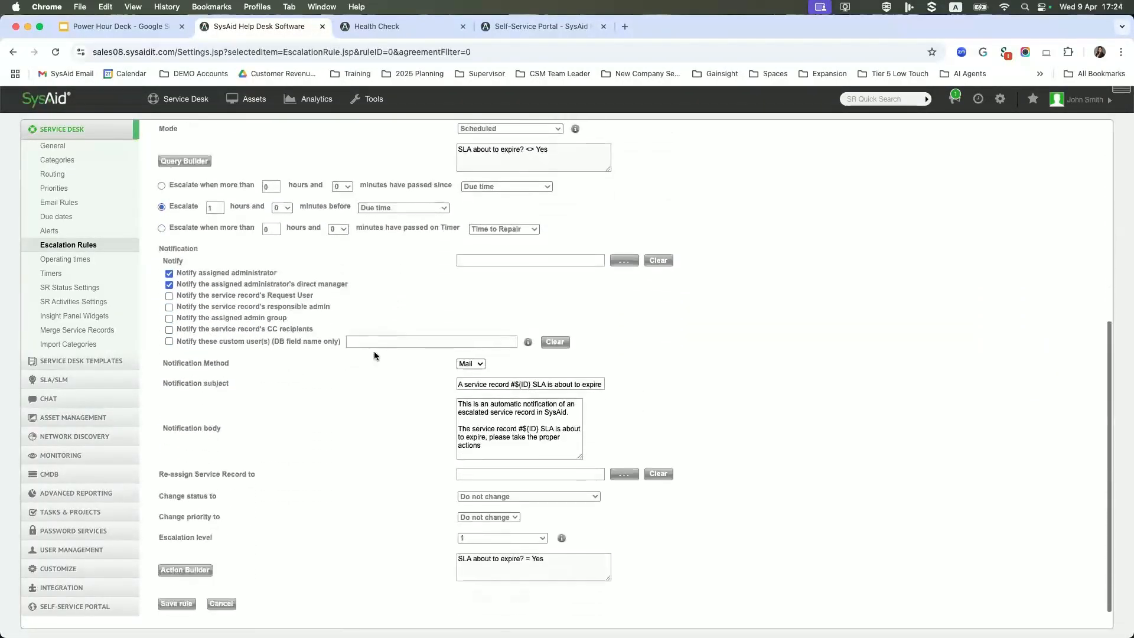
{"action": "scroll", "coordinate": [343, 354], "scroll_direction": "up", "scroll_amount": 5}
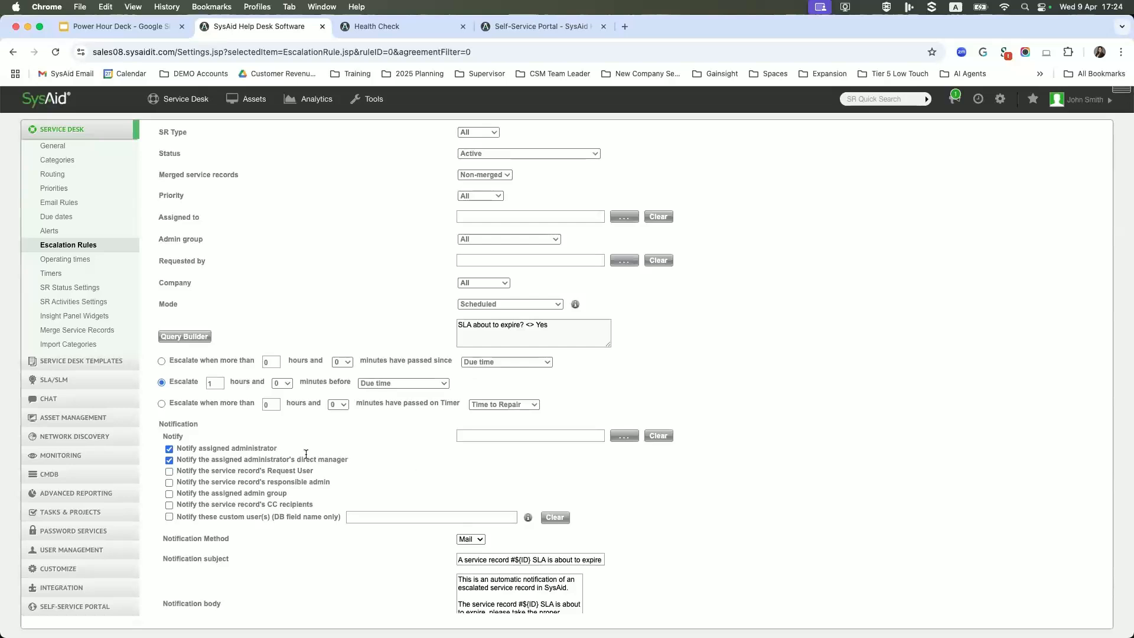
{"action": "left_click_drag", "start_coordinate": [288, 460], "coordinate": [347, 460]}
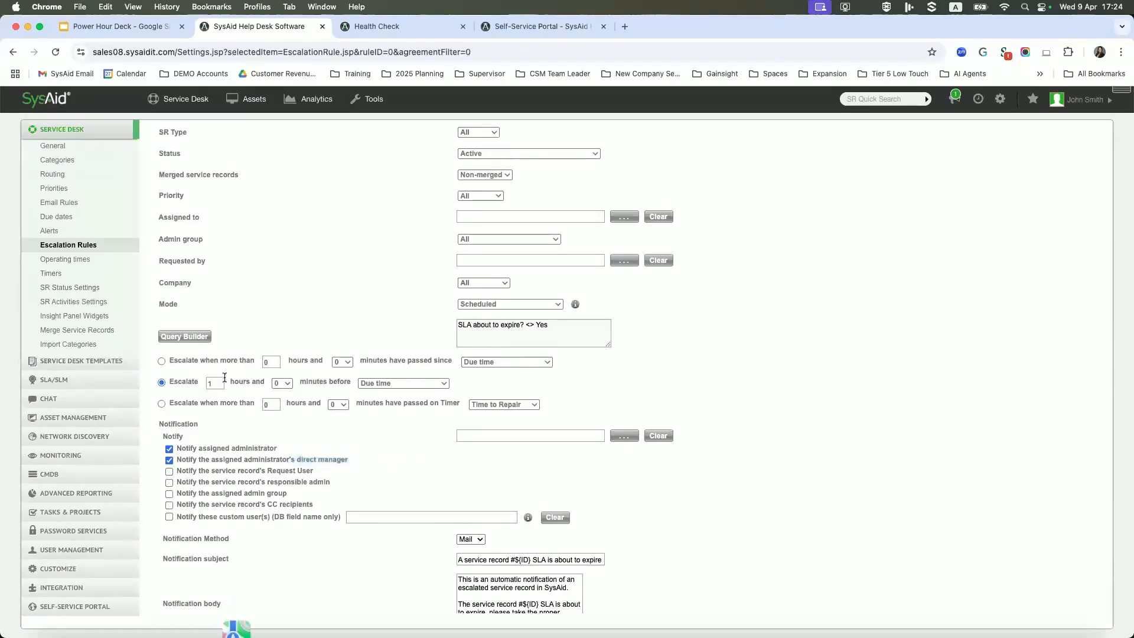
- Examine the "SLA about to expire" rule's time-before-due-time trigger along with its notification and action settings
{"action": "left_click", "coordinate": [349, 373]}
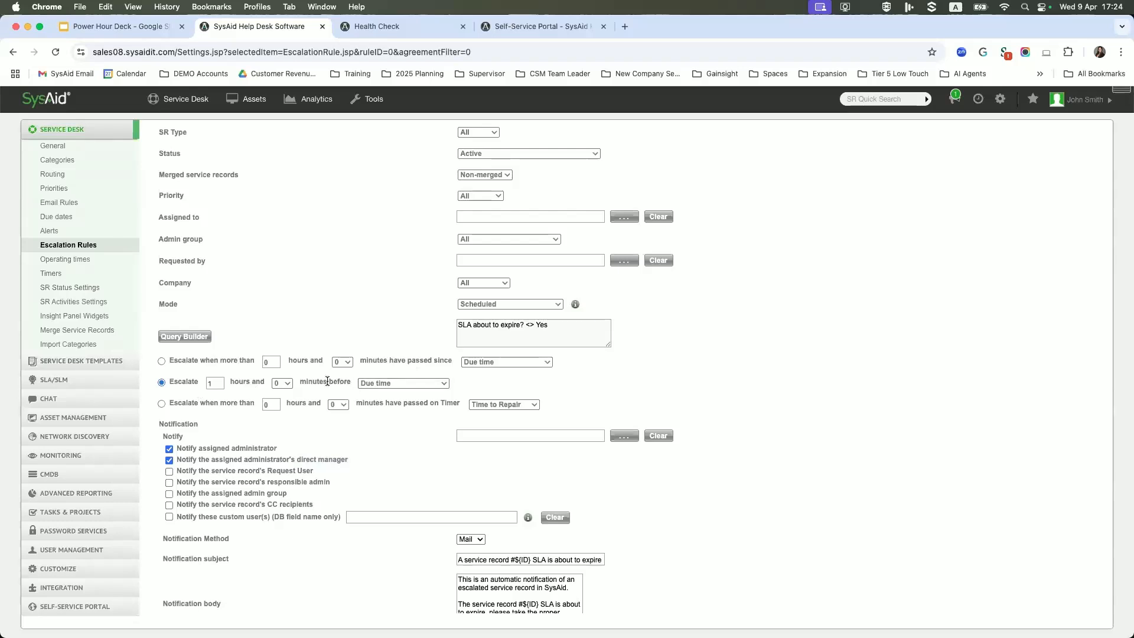
{"action": "left_click_drag", "start_coordinate": [326, 382], "coordinate": [353, 382]}
{"action": "scroll", "coordinate": [437, 428], "scroll_direction": "down", "scroll_amount": 5}
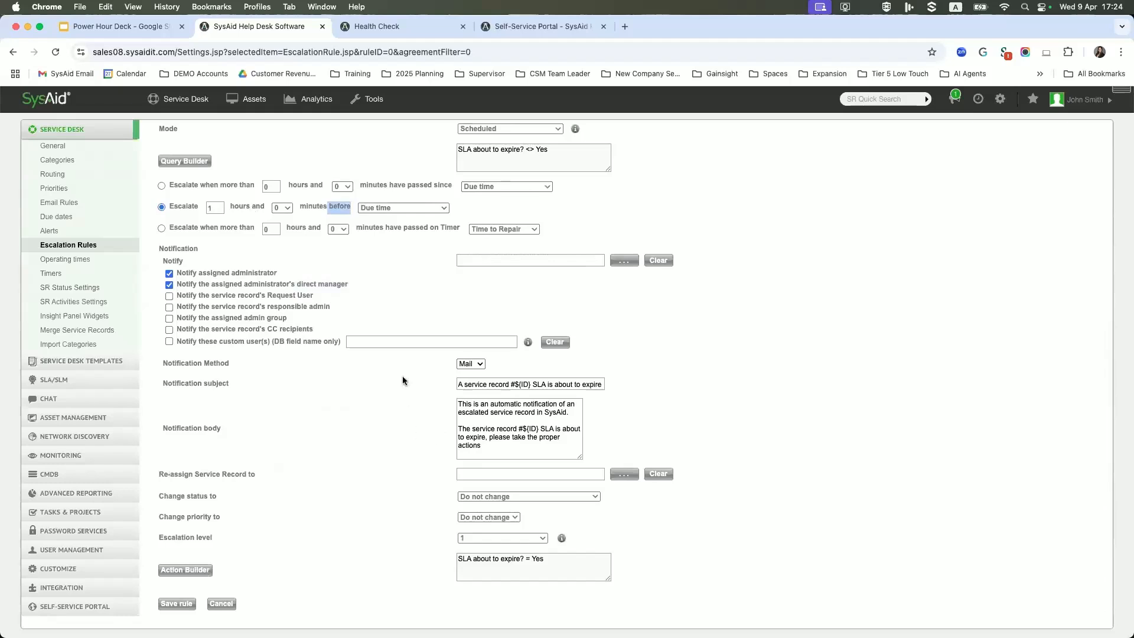
{"action": "scroll", "coordinate": [402, 379], "scroll_direction": "up", "scroll_amount": 7}
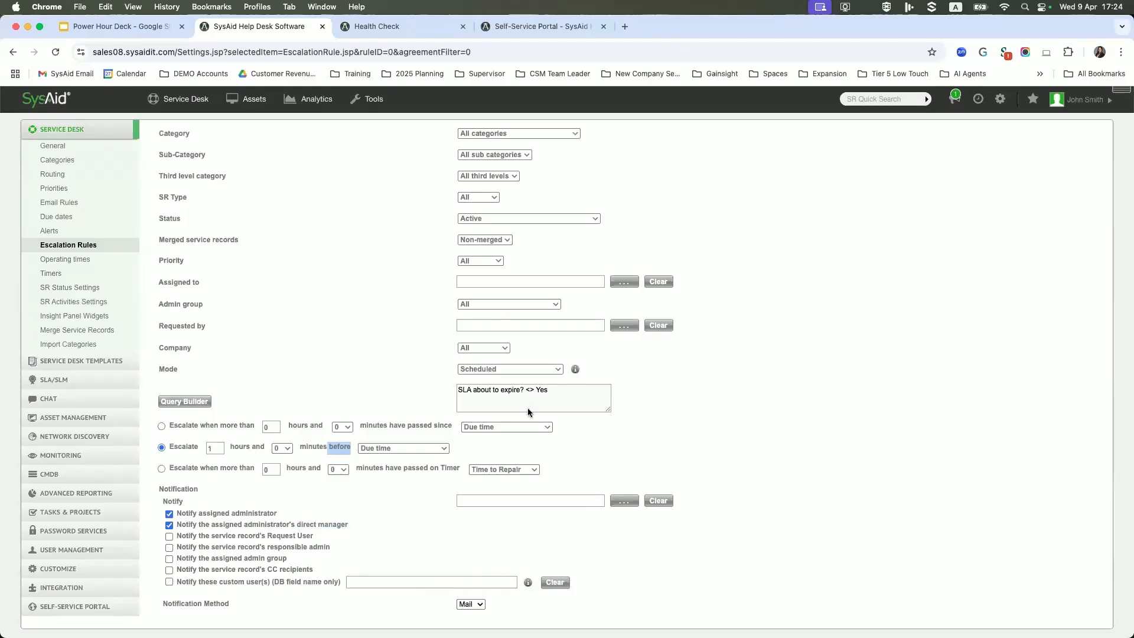
- Open the SysAid documentation for the escalation rule page and skim the New Escalation Rule article
{"action": "left_click", "coordinate": [1084, 104]}
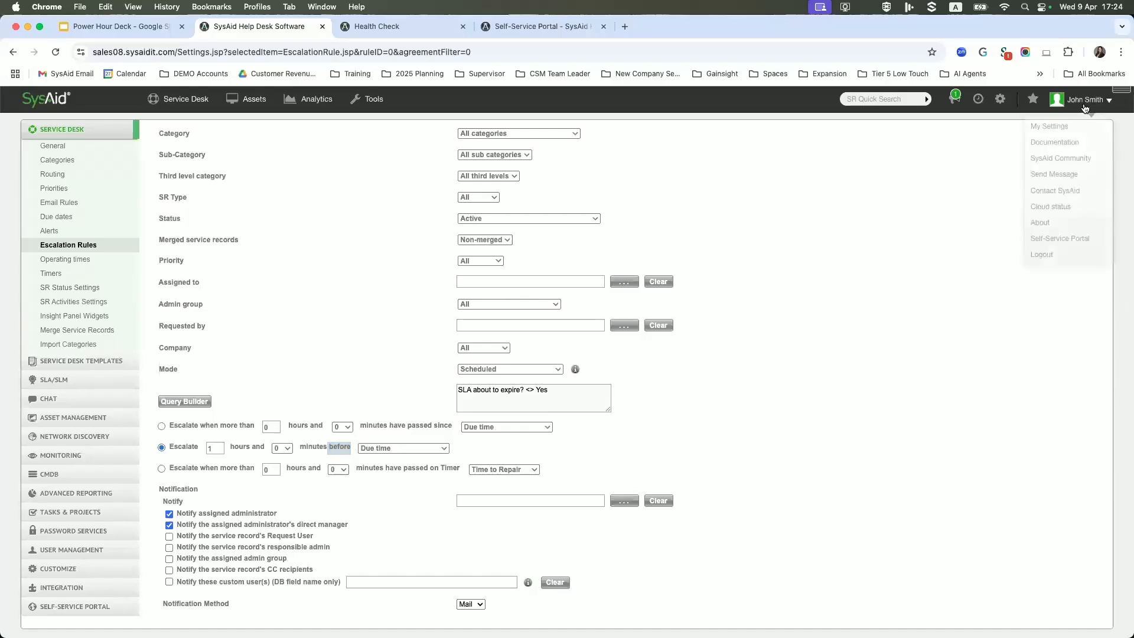
{"action": "left_click", "coordinate": [1056, 142]}
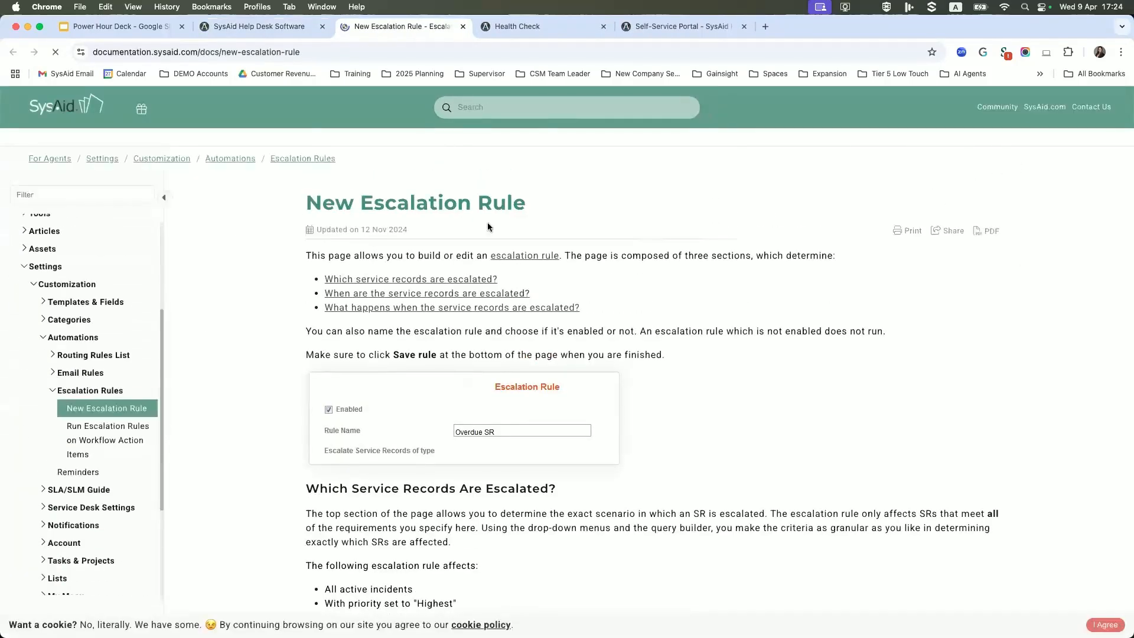
{"action": "scroll", "coordinate": [451, 506], "scroll_direction": "down", "scroll_amount": 2}
{"action": "scroll", "coordinate": [451, 507], "scroll_direction": "down", "scroll_amount": 2}
{"action": "scroll", "coordinate": [450, 507], "scroll_direction": "up", "scroll_amount": 5}
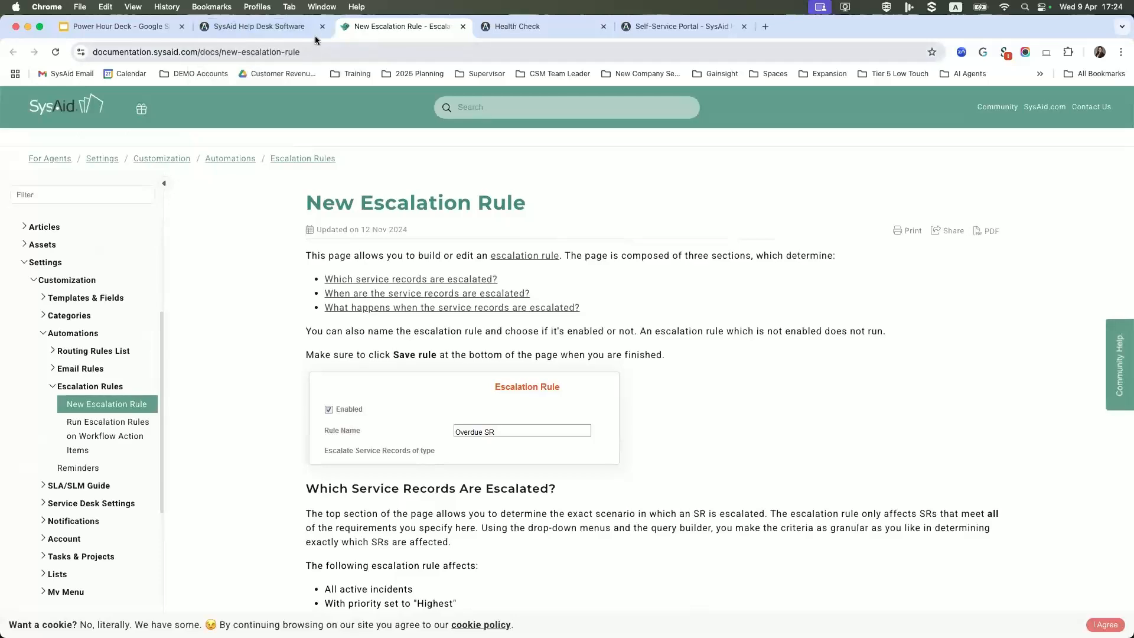
- Return to the "SLA about to expire" rule and re-examine the "before" wording in its due-time trigger
{"action": "left_click", "coordinate": [279, 26]}
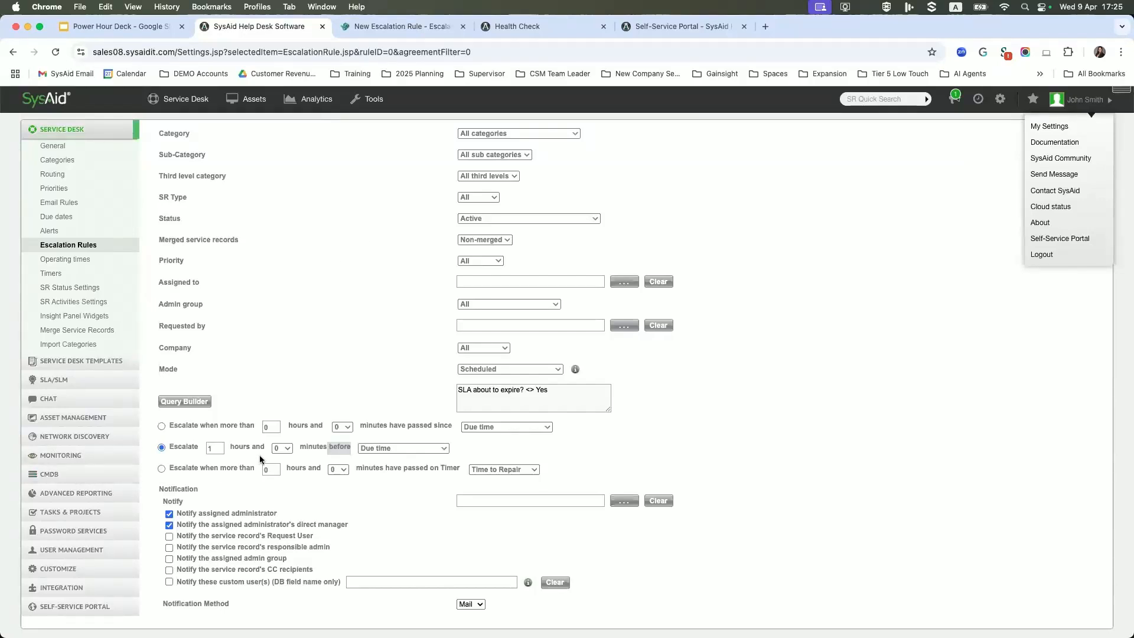
{"action": "scroll", "coordinate": [328, 459], "scroll_direction": "down", "scroll_amount": 5}
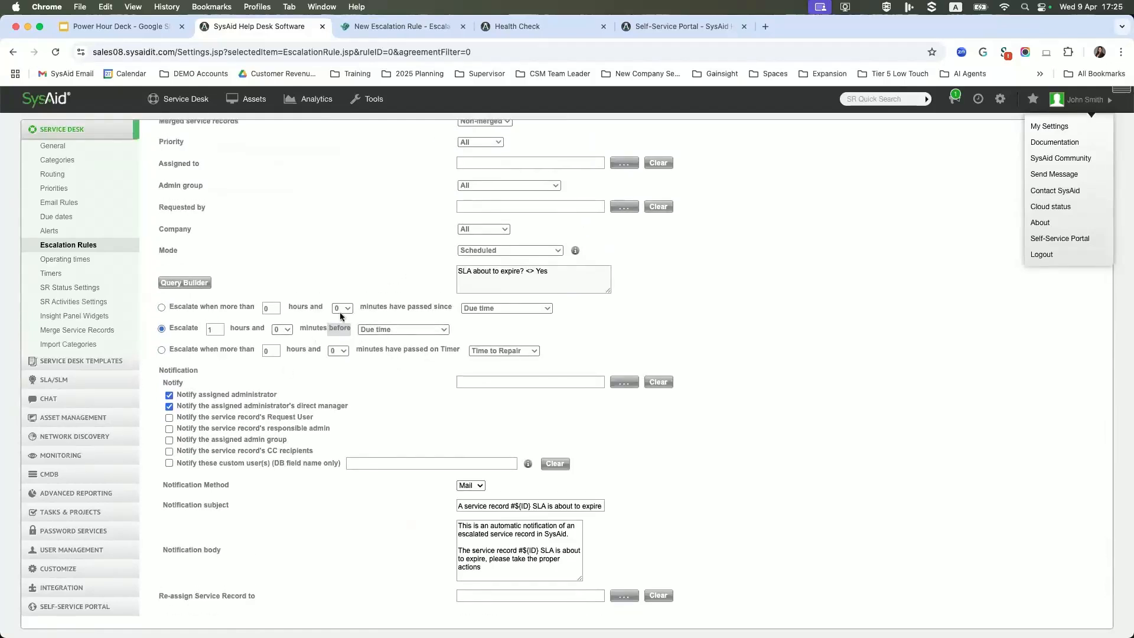
{"action": "left_click", "coordinate": [329, 329]}
{"action": "left_click_drag", "start_coordinate": [328, 329], "coordinate": [352, 330]}
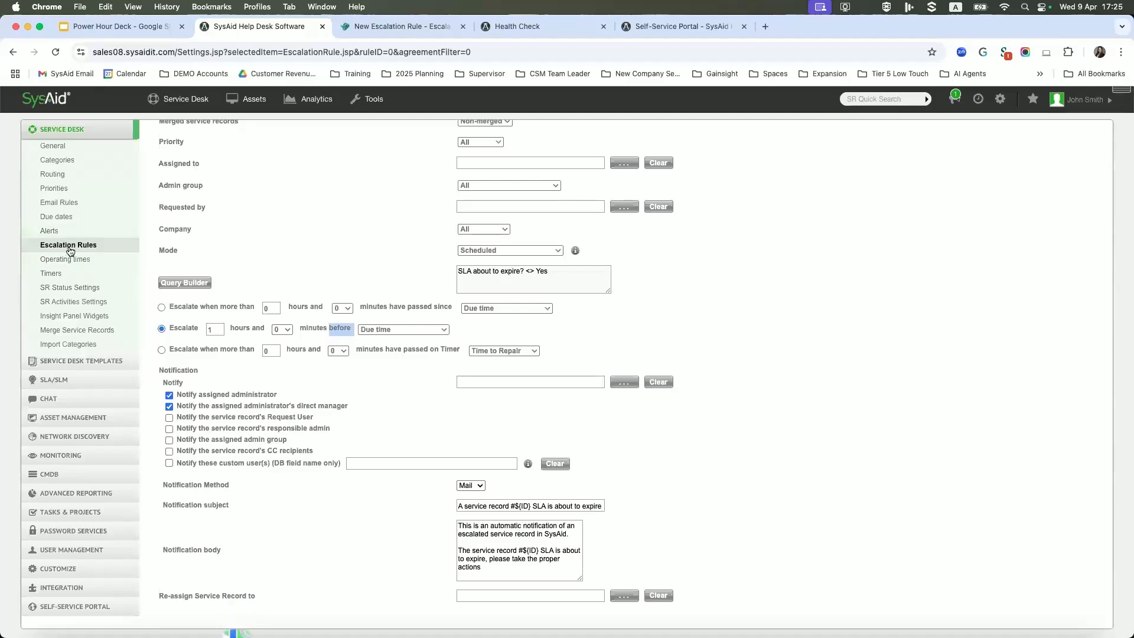
- Open the "SLA expired" escalation rule and review its conditions, query, due-time trigger and notification recipients
{"action": "left_click", "coordinate": [126, 246]}
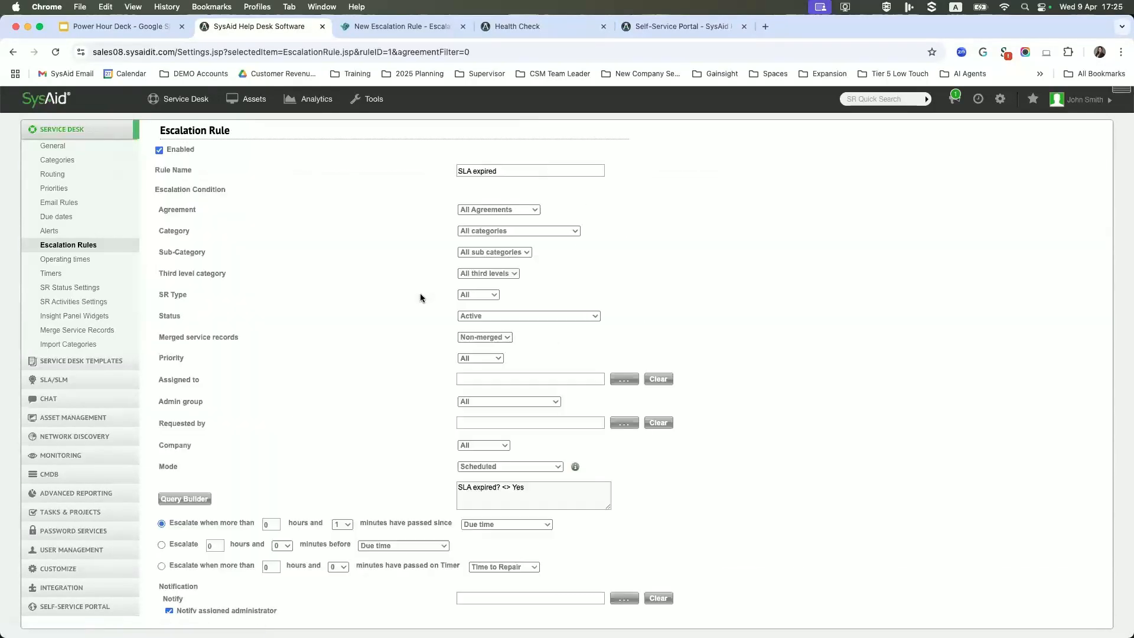
{"action": "scroll", "coordinate": [377, 333], "scroll_direction": "down", "scroll_amount": 3}
{"action": "scroll", "coordinate": [363, 346], "scroll_direction": "down", "scroll_amount": 2}
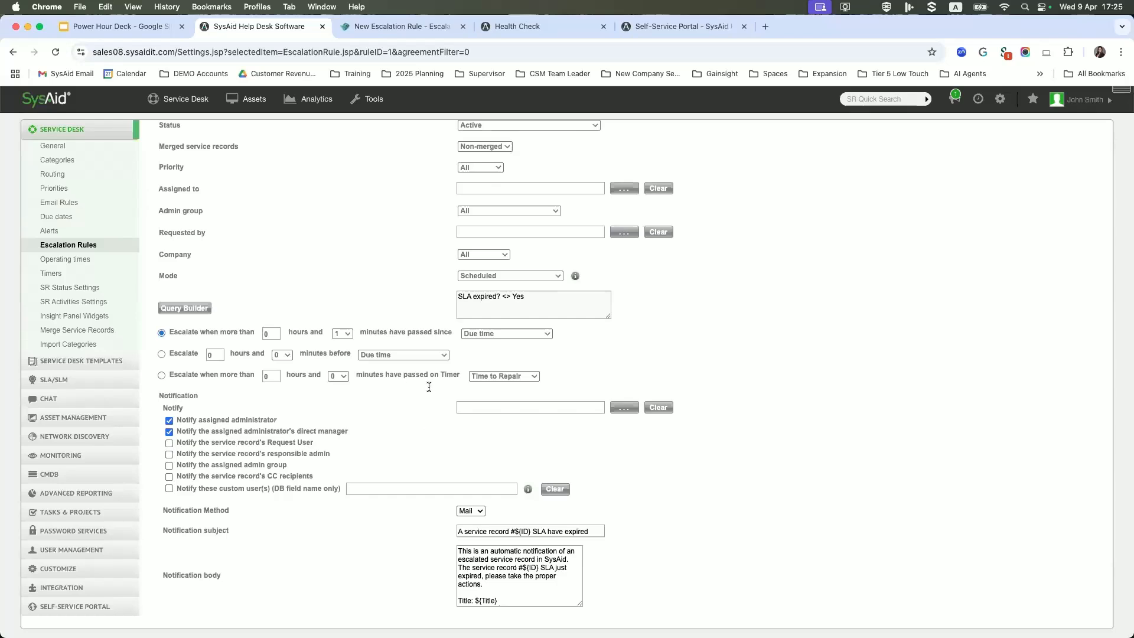
{"action": "scroll", "coordinate": [423, 408], "scroll_direction": "up", "scroll_amount": 3}
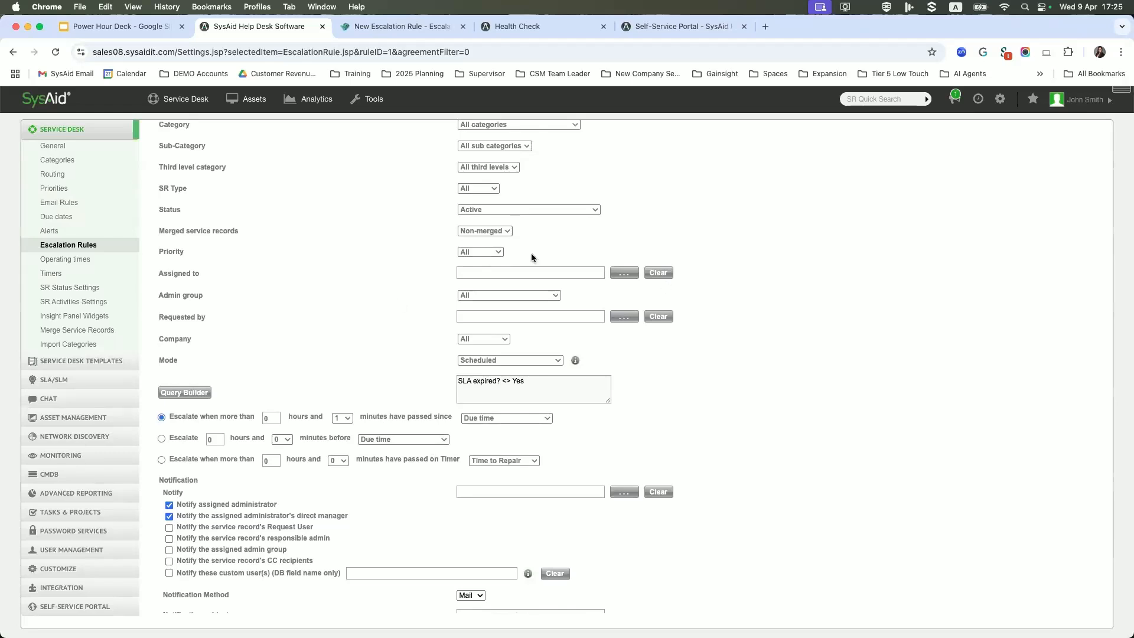
{"action": "scroll", "coordinate": [270, 421], "scroll_direction": "down", "scroll_amount": 2}
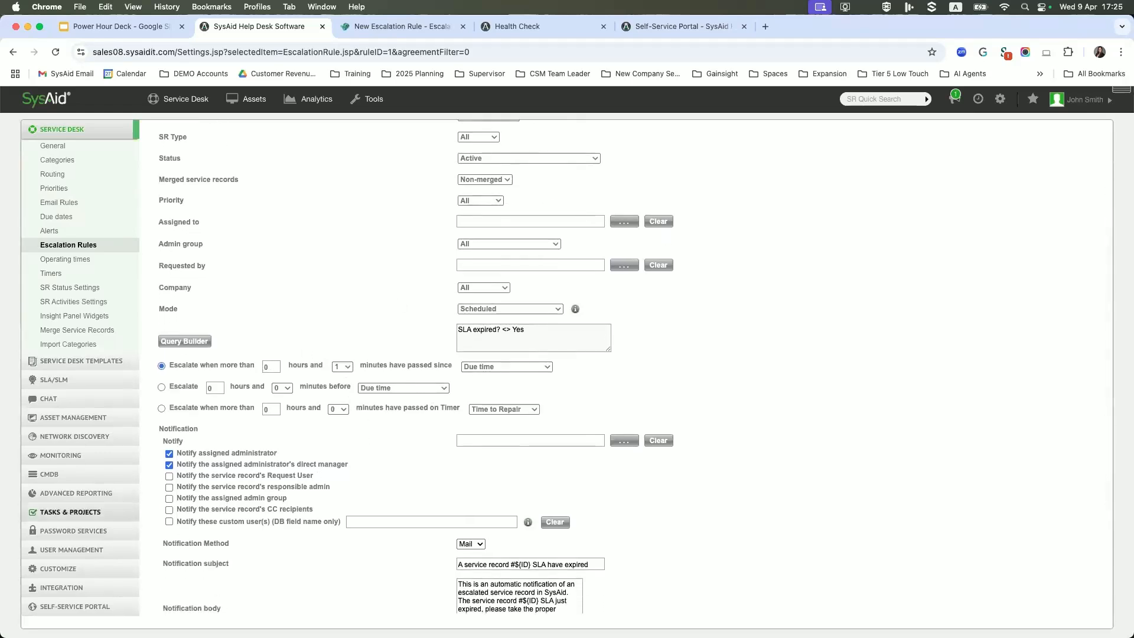
{"action": "scroll", "coordinate": [410, 270], "scroll_direction": "up", "scroll_amount": 4}
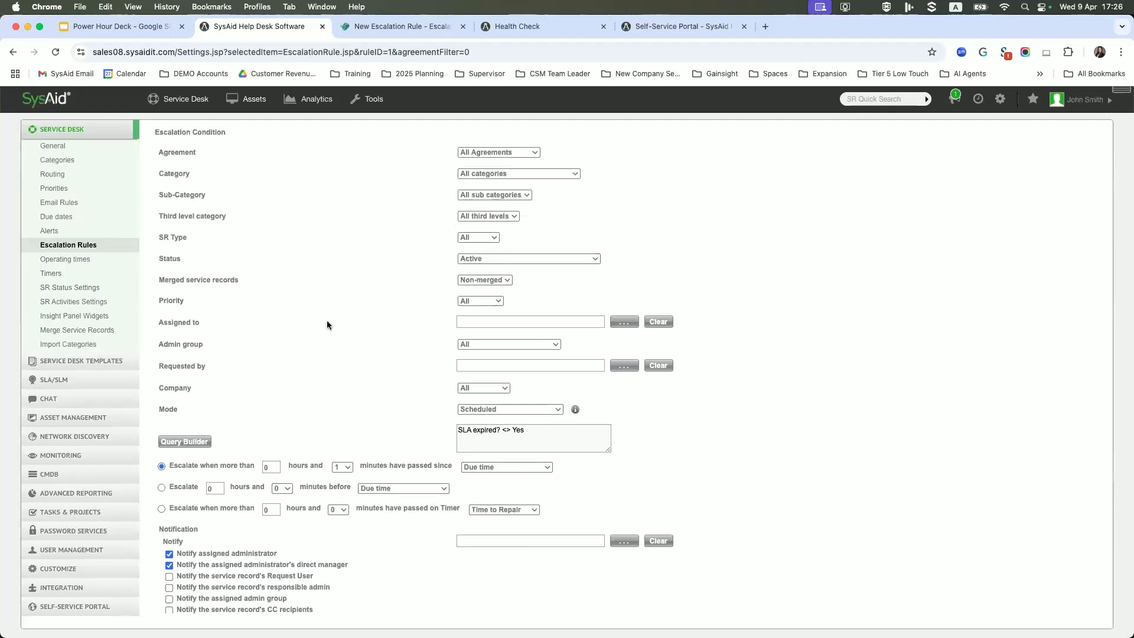
- Review the "SLA expired" rule's notification subject and body, escalation level and action settings
{"action": "scroll", "coordinate": [381, 373], "scroll_direction": "down", "scroll_amount": 5}
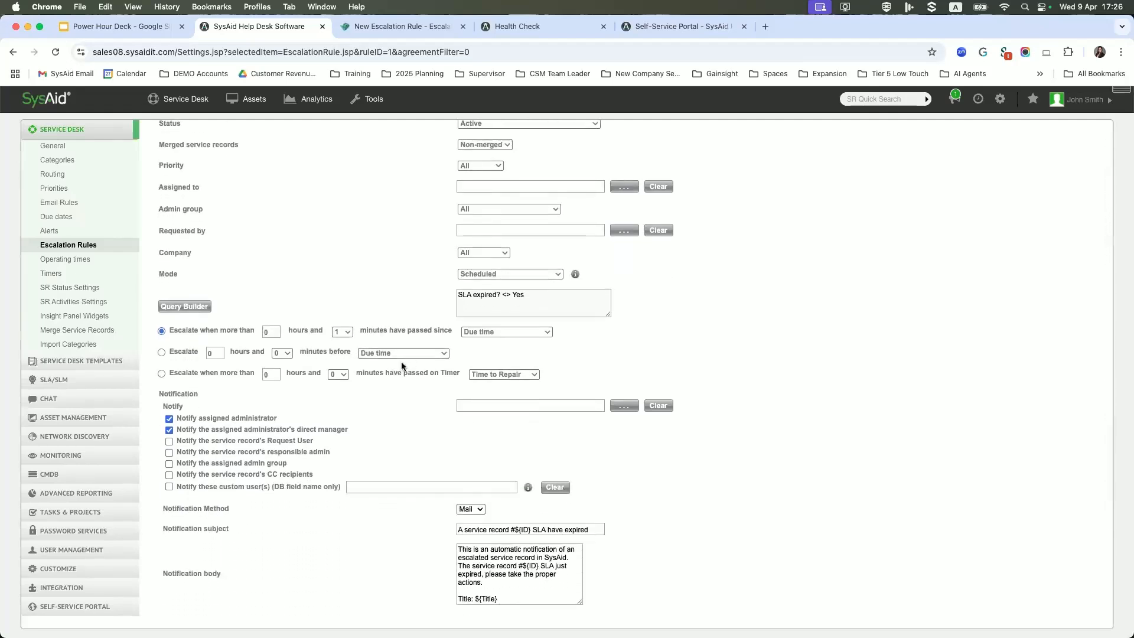
{"action": "scroll", "coordinate": [401, 365], "scroll_direction": "down", "scroll_amount": 5}
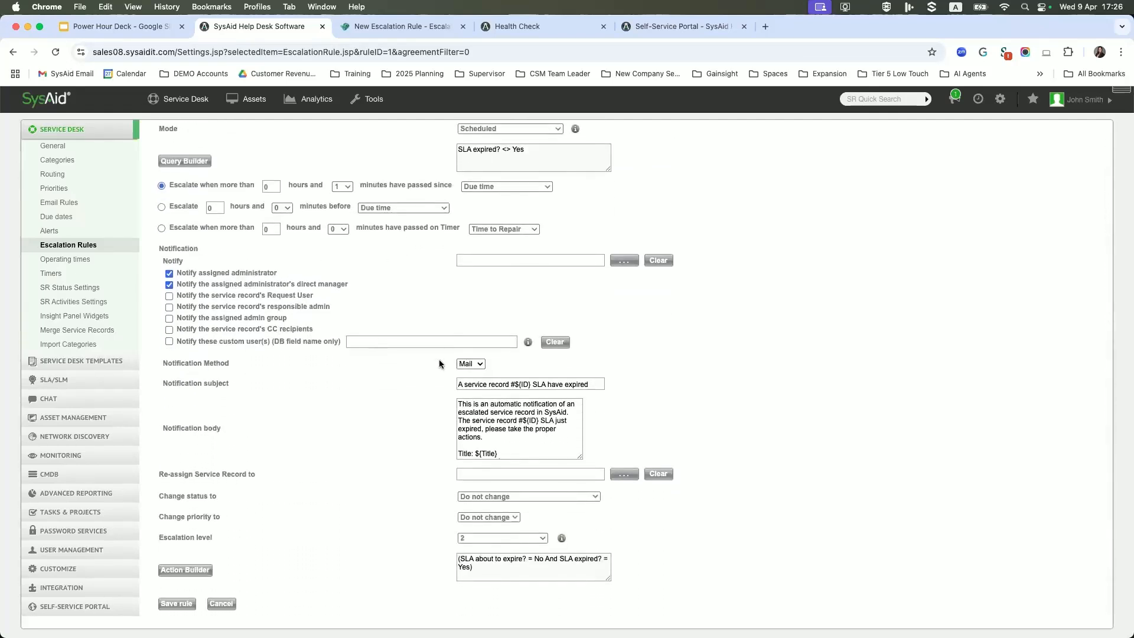
{"action": "scroll", "coordinate": [501, 419], "scroll_direction": "down", "scroll_amount": 5}
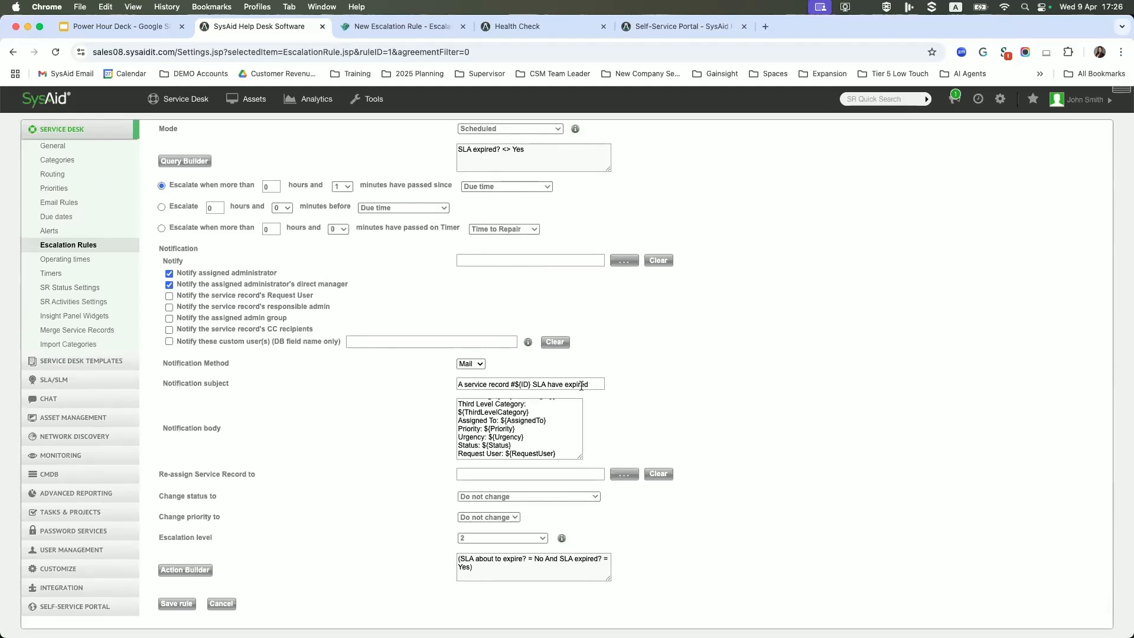
{"action": "left_click_drag", "start_coordinate": [582, 385], "coordinate": [399, 388]}
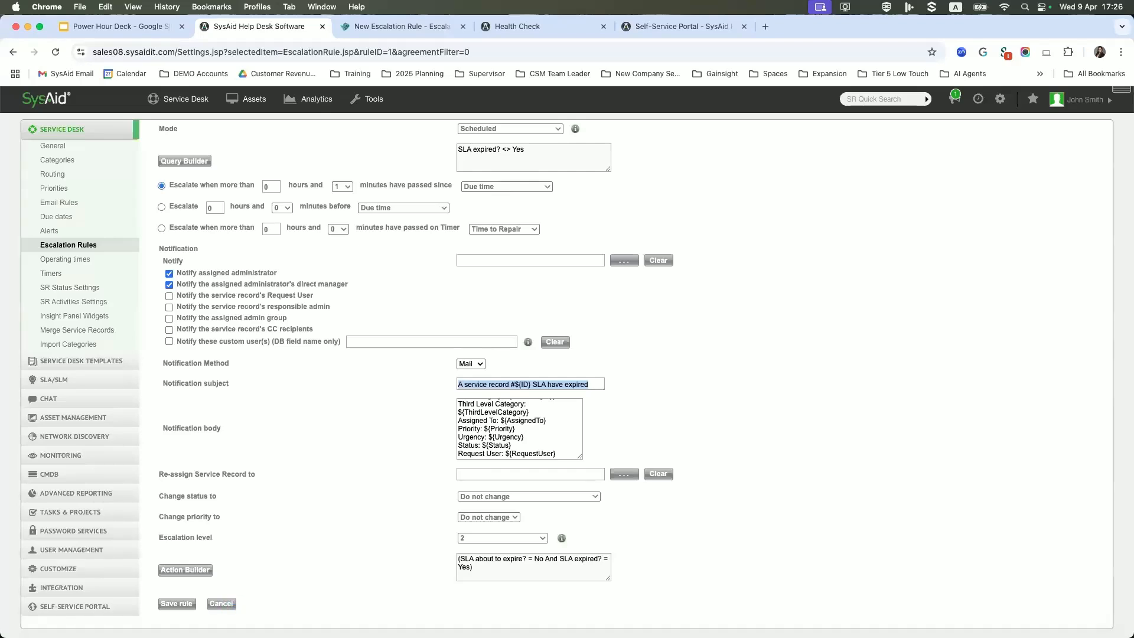
{"action": "left_click", "coordinate": [373, 442]}
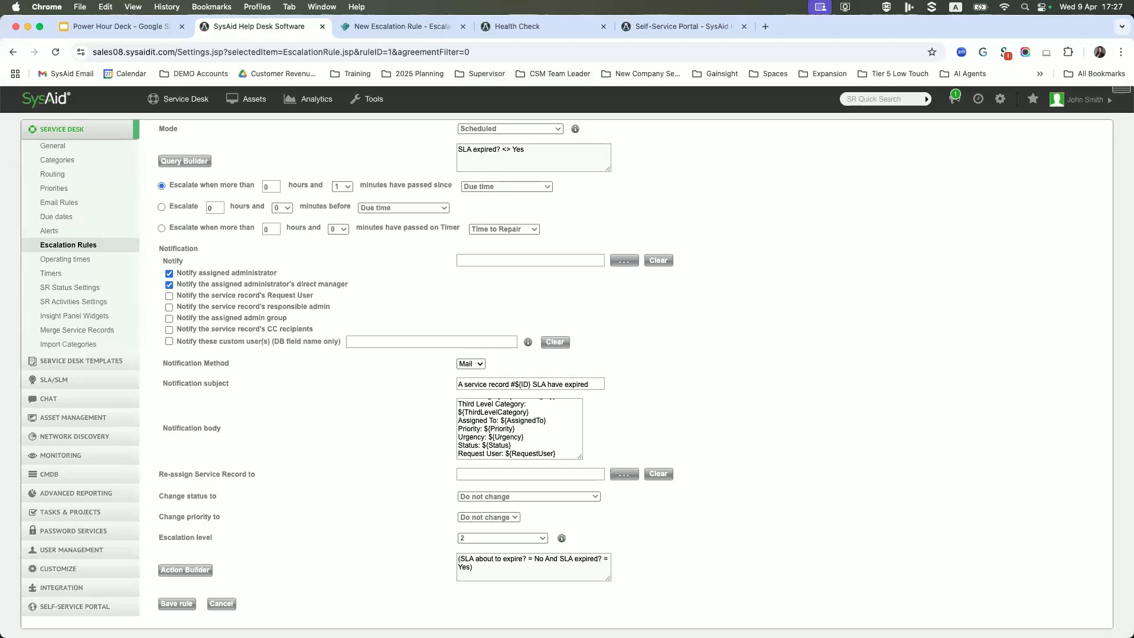
- Check the Routing rules module on the Health Check page, then return to the sales08 account
{"action": "left_click", "coordinate": [514, 29]}
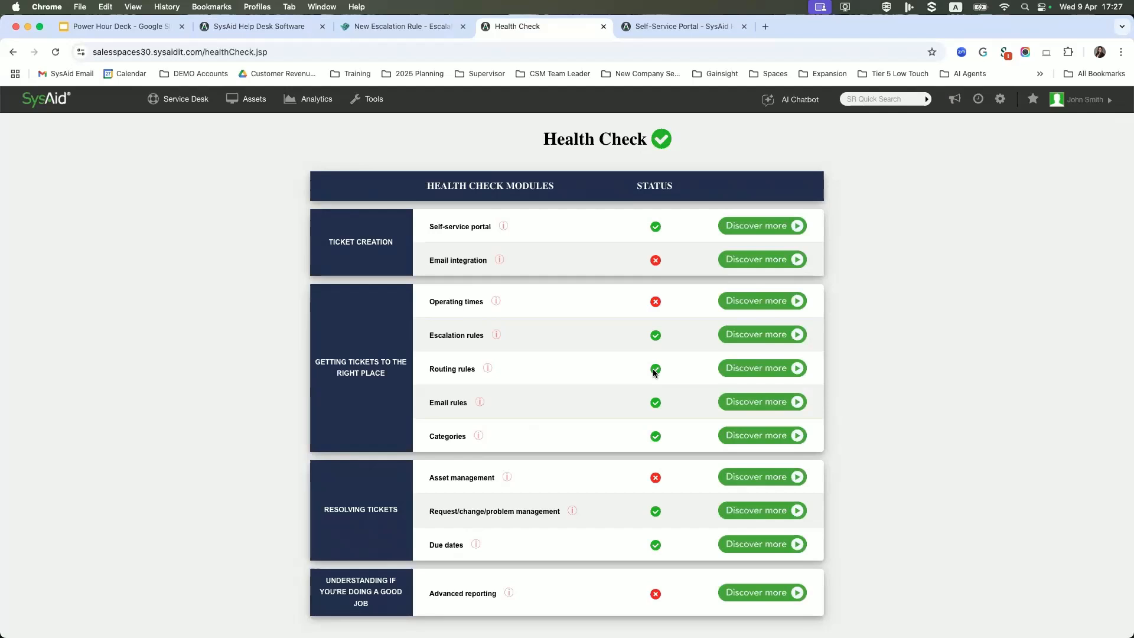
{"action": "mouse_move", "coordinate": [489, 372]}
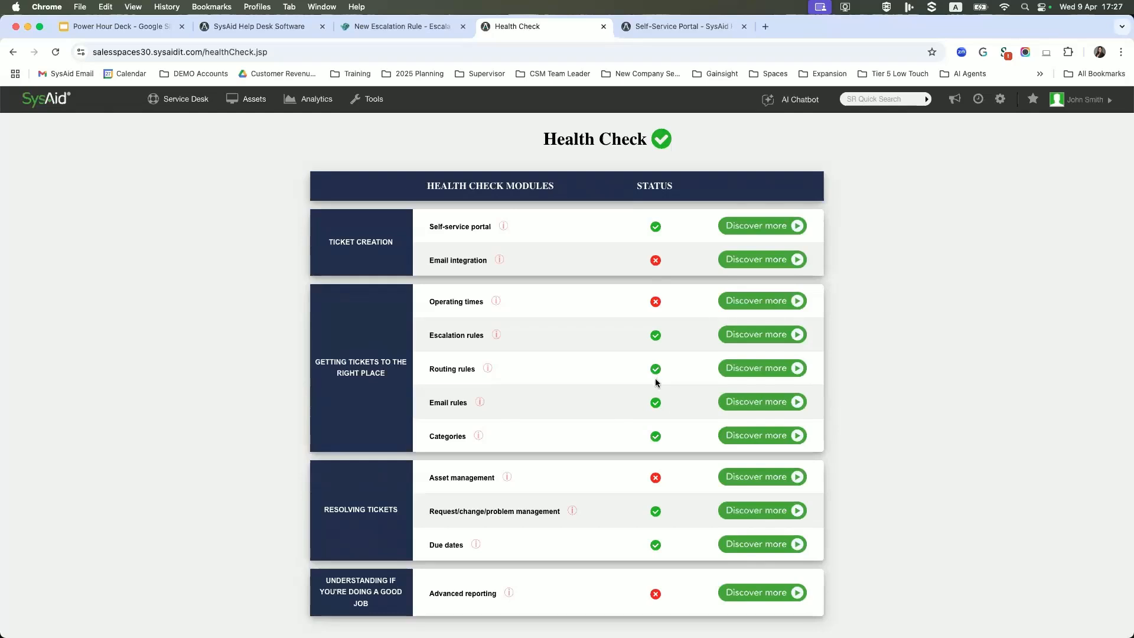
{"action": "left_click", "coordinate": [251, 28]}
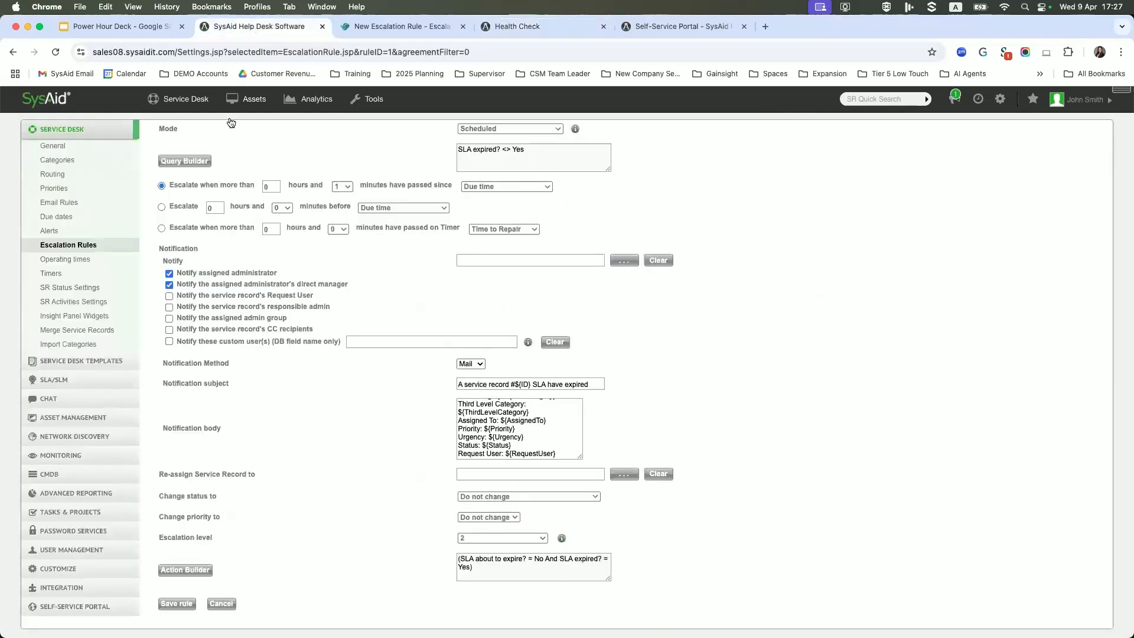
- Open the "i cant turn on my pc" incident from the Incidents list and look through its general details
{"action": "mouse_move", "coordinate": [180, 100]}
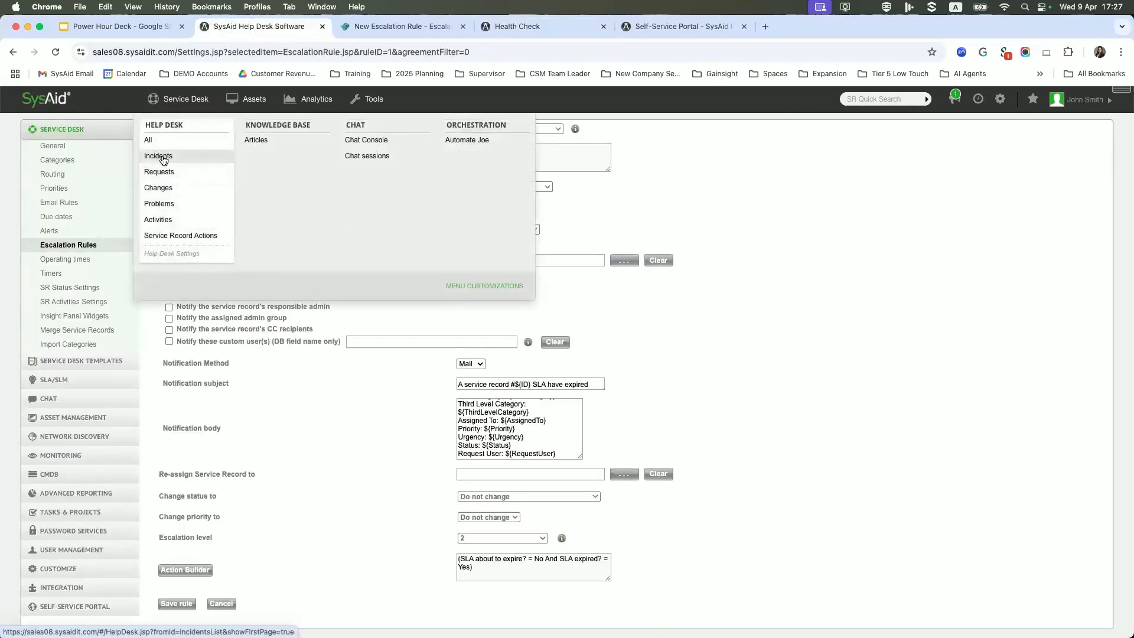
{"action": "left_click", "coordinate": [166, 158]}
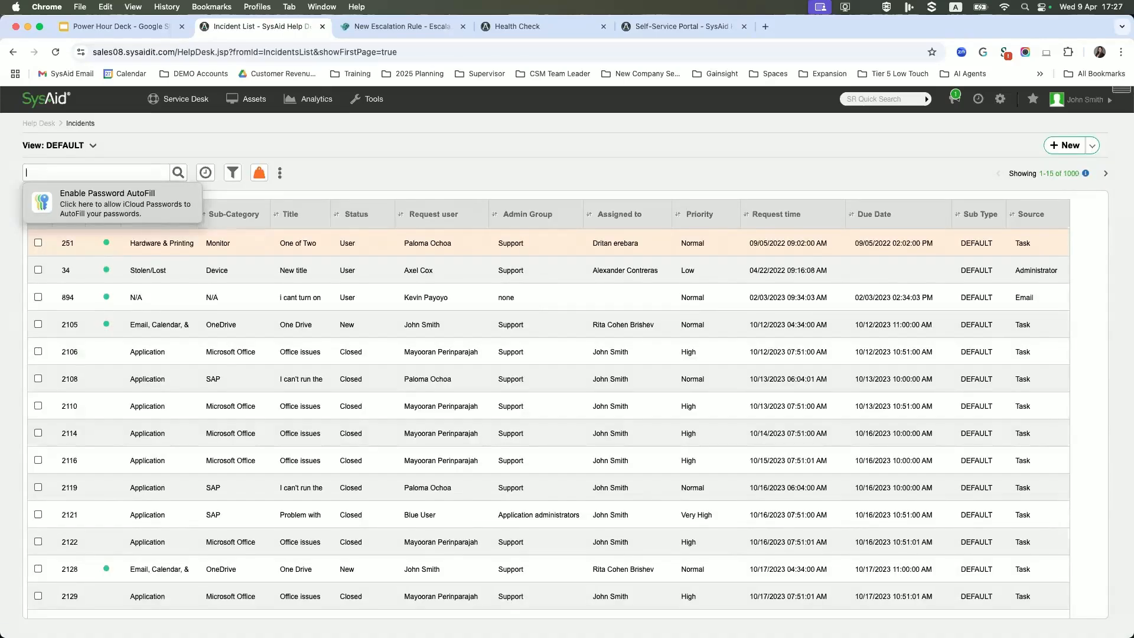
{"action": "left_click", "coordinate": [539, 298]}
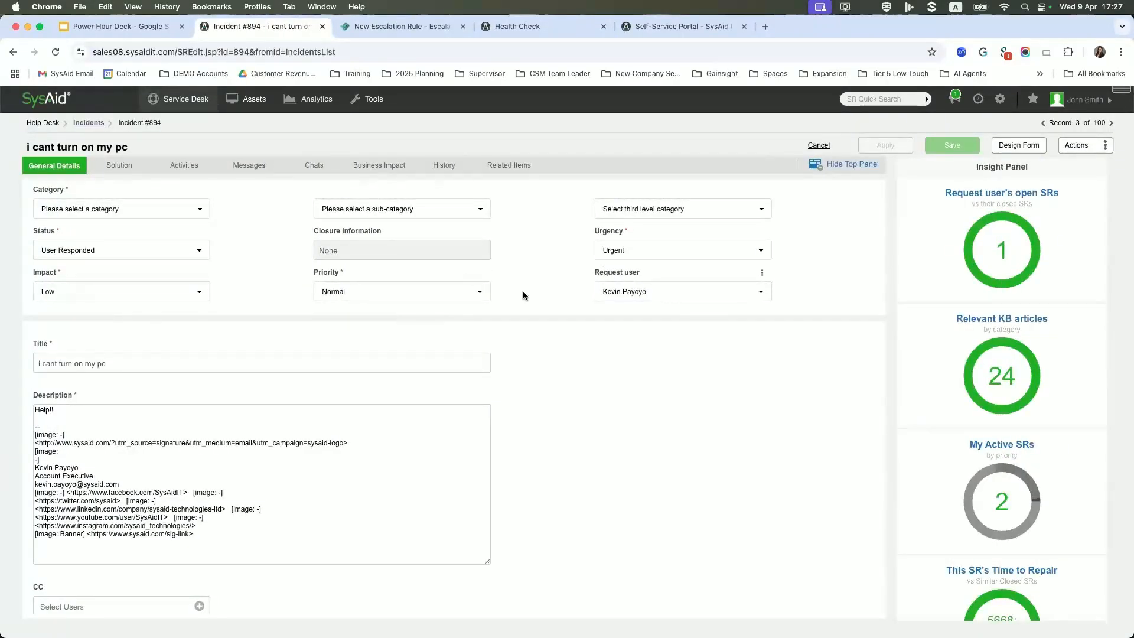
{"action": "scroll", "coordinate": [500, 420], "scroll_direction": "down", "scroll_amount": 5}
{"action": "scroll", "coordinate": [352, 470], "scroll_direction": "down", "scroll_amount": 3}
{"action": "scroll", "coordinate": [400, 460], "scroll_direction": "up", "scroll_amount": 5}
- Start a new routing rule in the Service Desk settings and set its category condition to Hardware & Printing
{"action": "left_click", "coordinate": [1000, 99]}
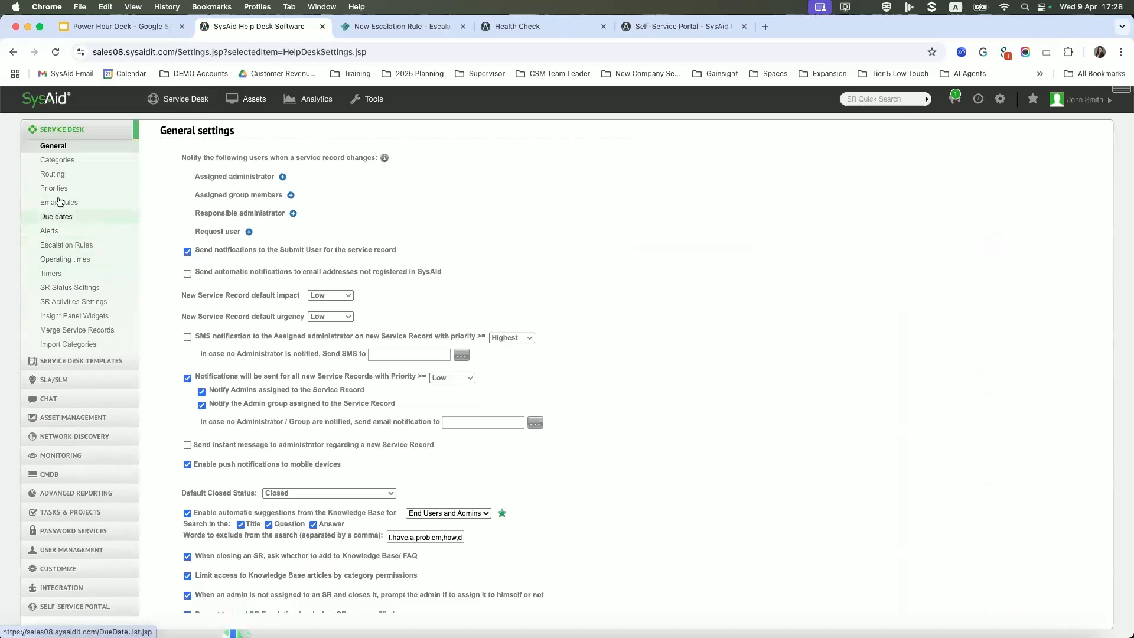
{"action": "left_click", "coordinate": [57, 176]}
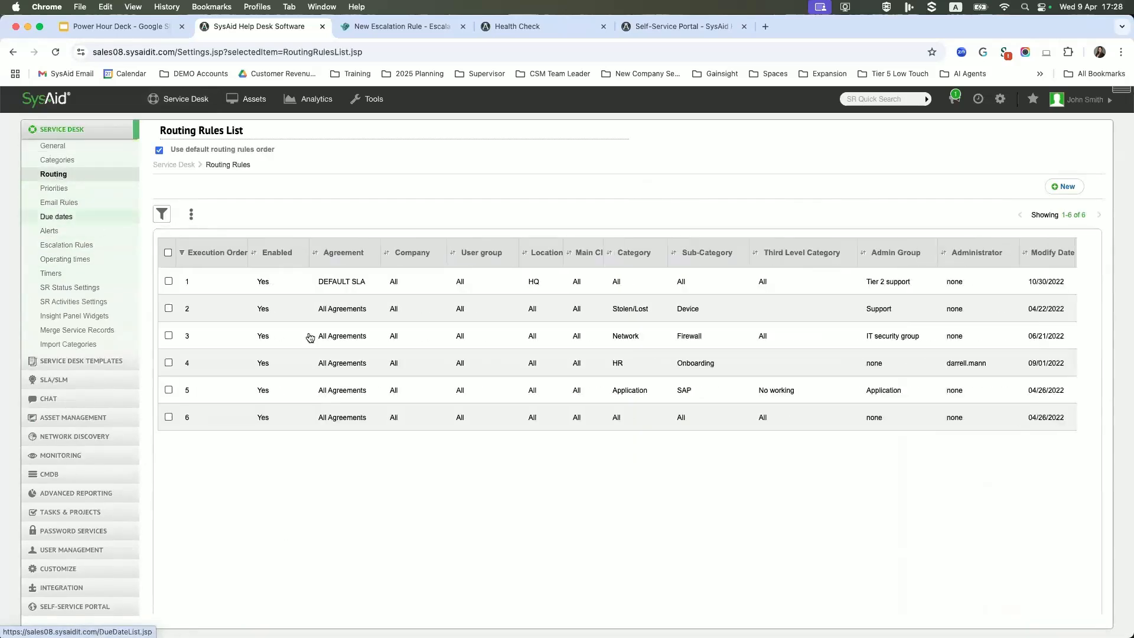
{"action": "left_click", "coordinate": [1065, 186]}
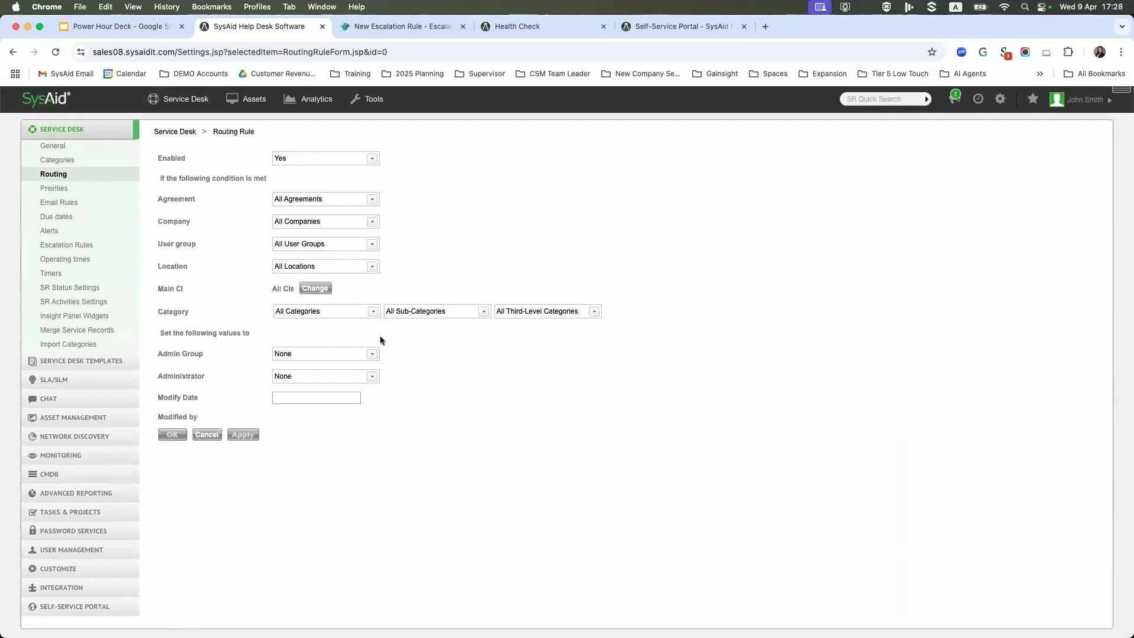
{"action": "left_click", "coordinate": [336, 311]}
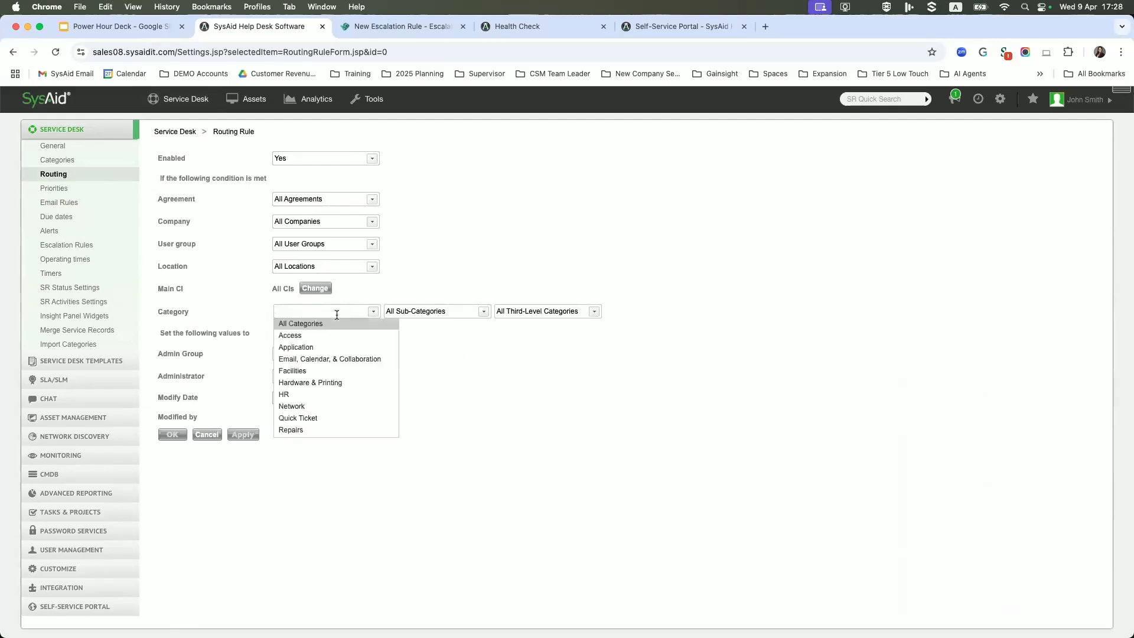
{"action": "left_click", "coordinate": [304, 384]}
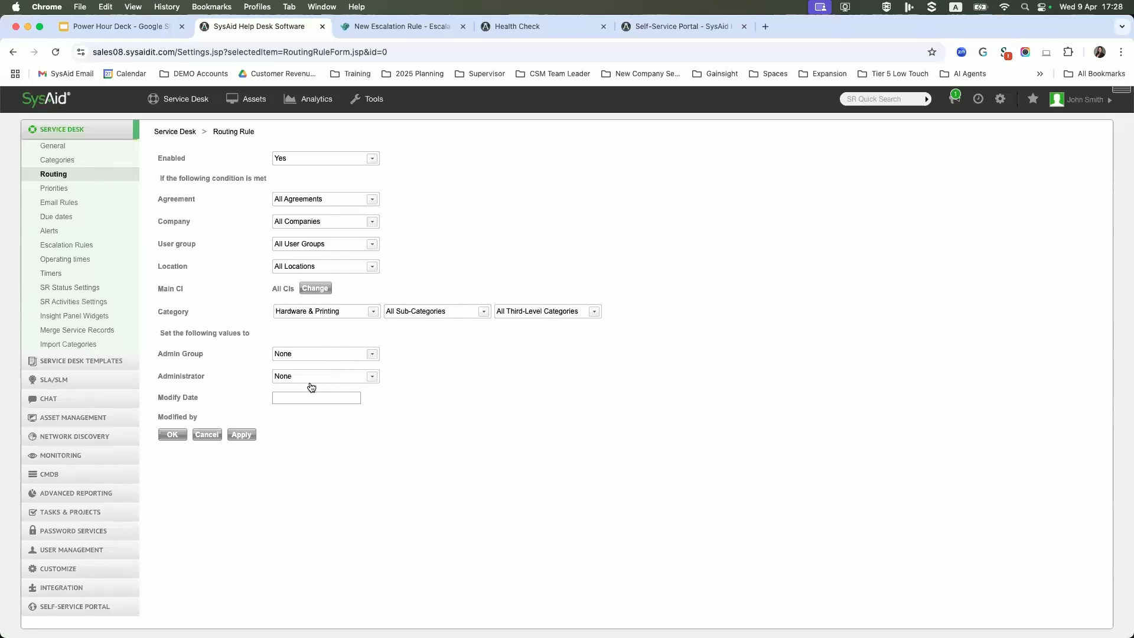
- Look through the admin groups for the routing rule and assign an individual agent as its administrator
{"action": "left_click", "coordinate": [372, 353]}
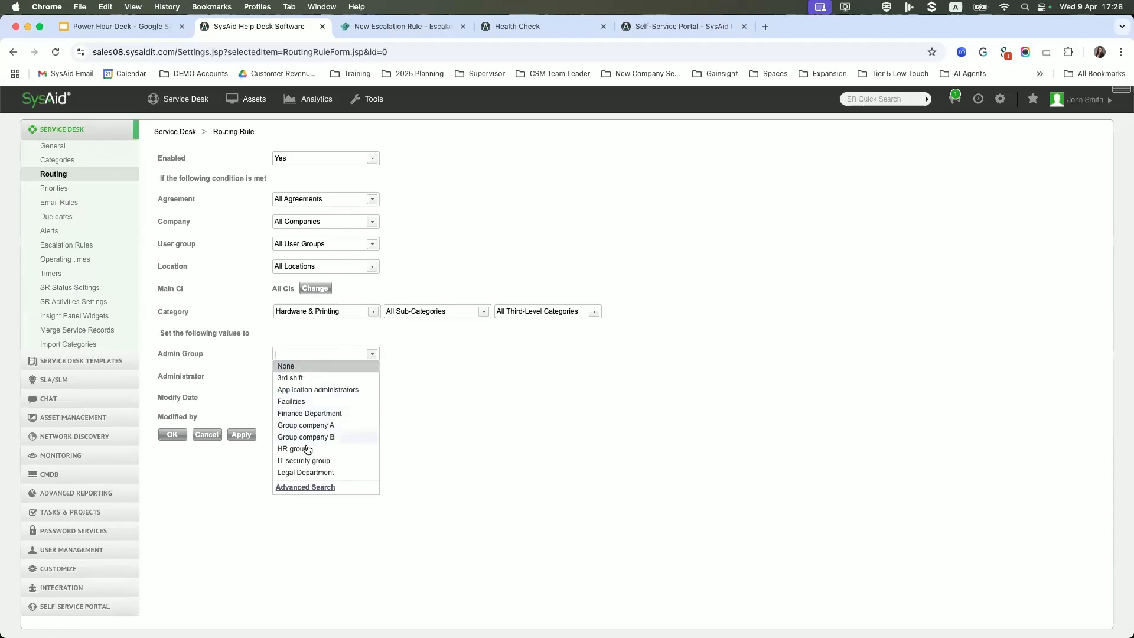
{"action": "scroll", "coordinate": [307, 451], "scroll_direction": "down", "scroll_amount": 4}
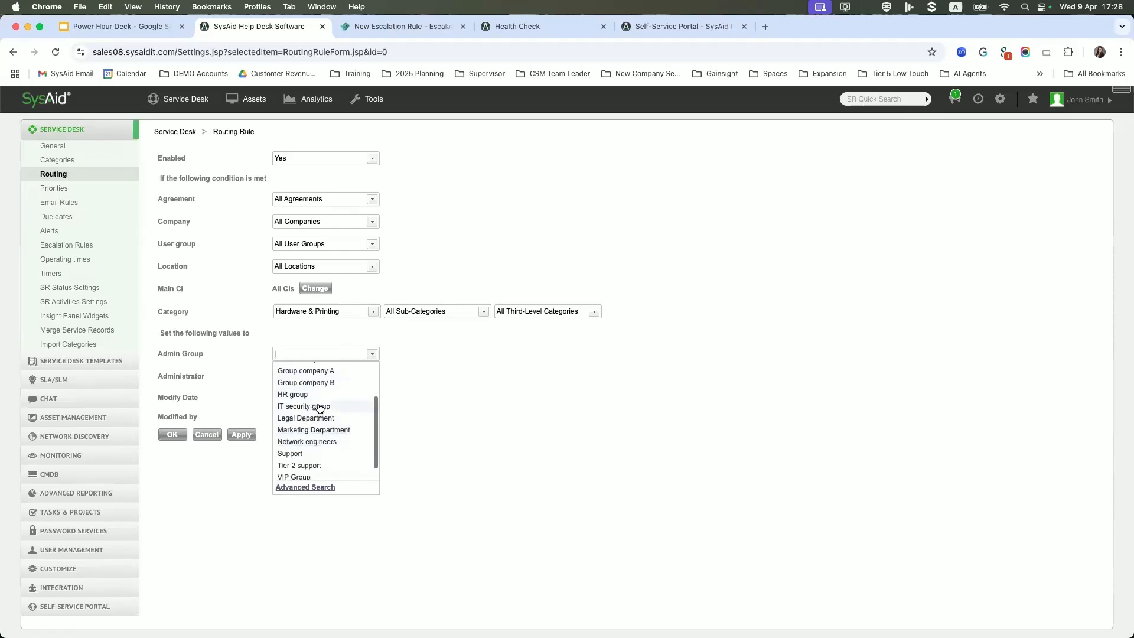
{"action": "left_click", "coordinate": [460, 398]}
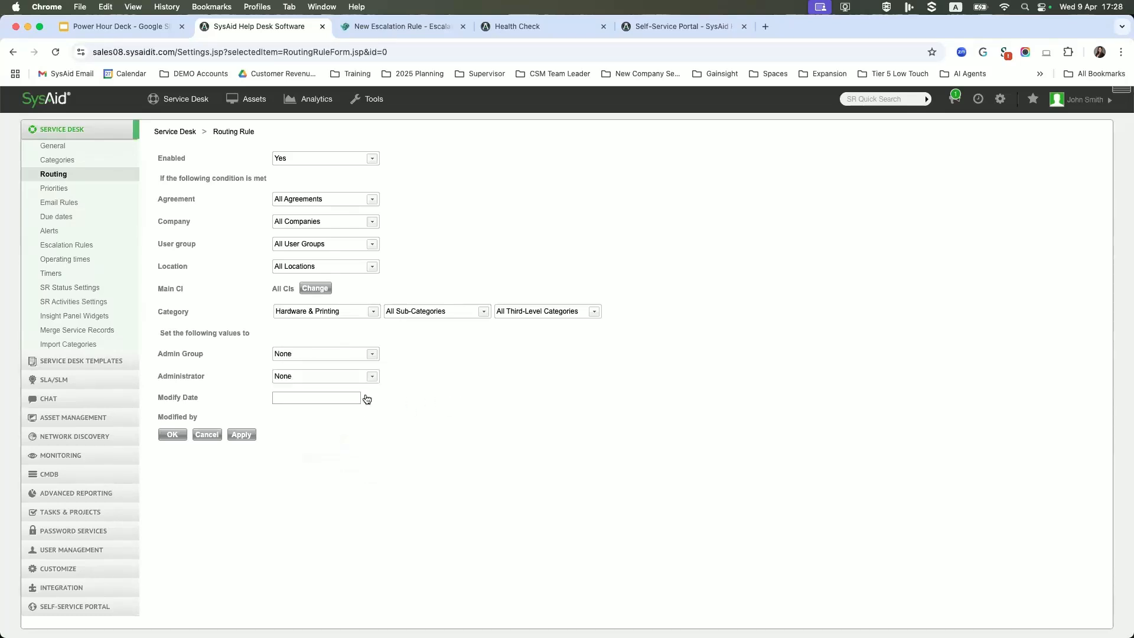
{"action": "left_click", "coordinate": [307, 374]}
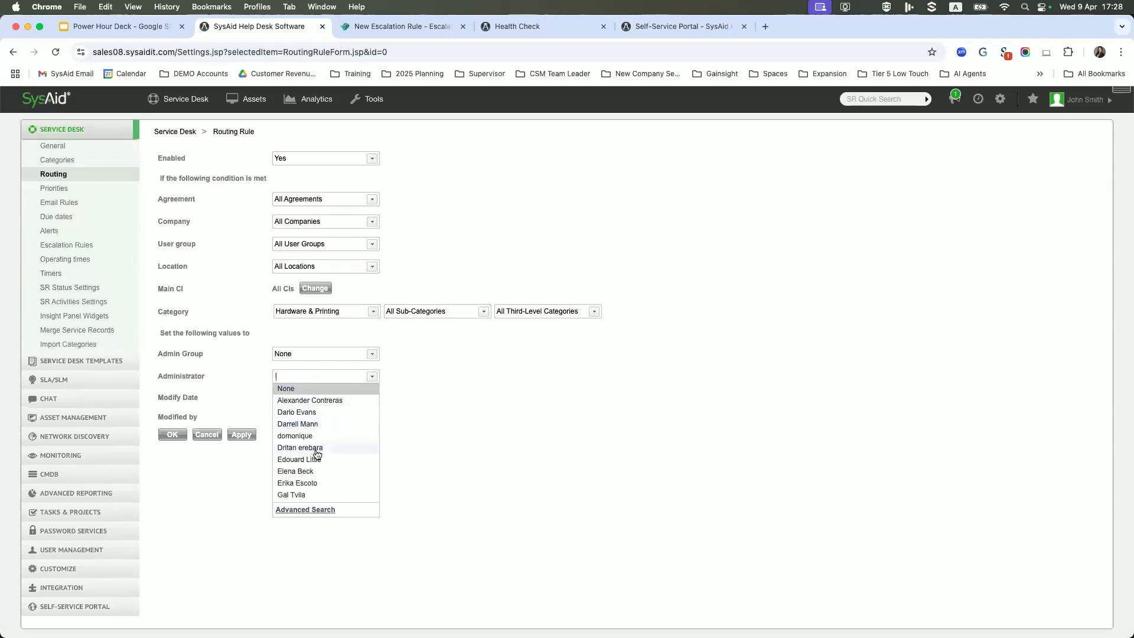
{"action": "scroll", "coordinate": [317, 454], "scroll_direction": "down", "scroll_amount": 3}
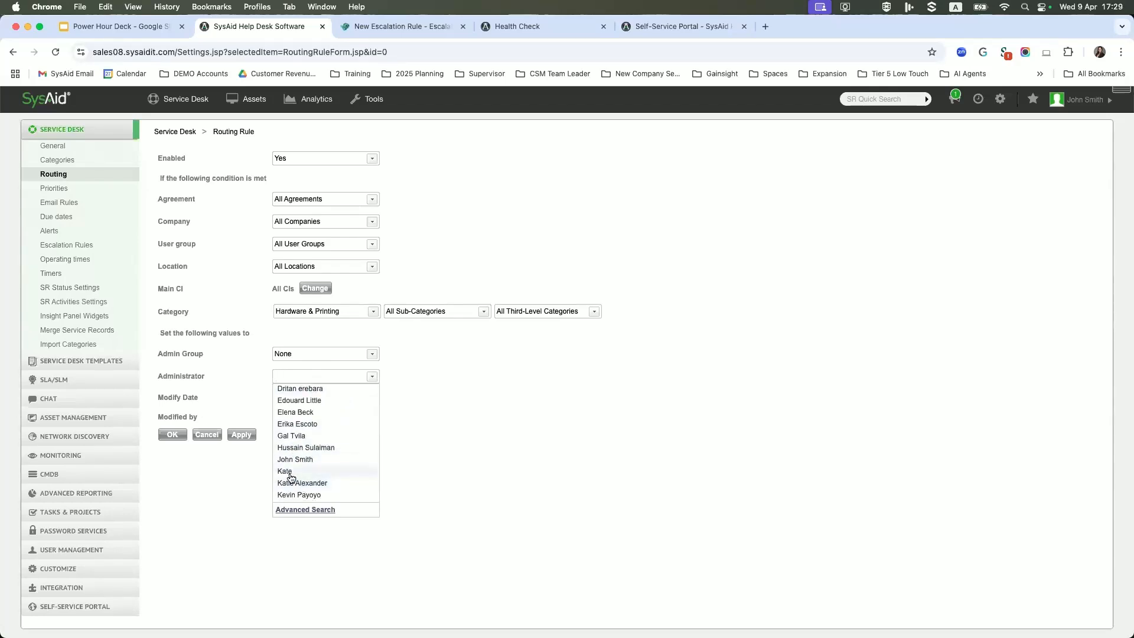
{"action": "left_click", "coordinate": [290, 476]}
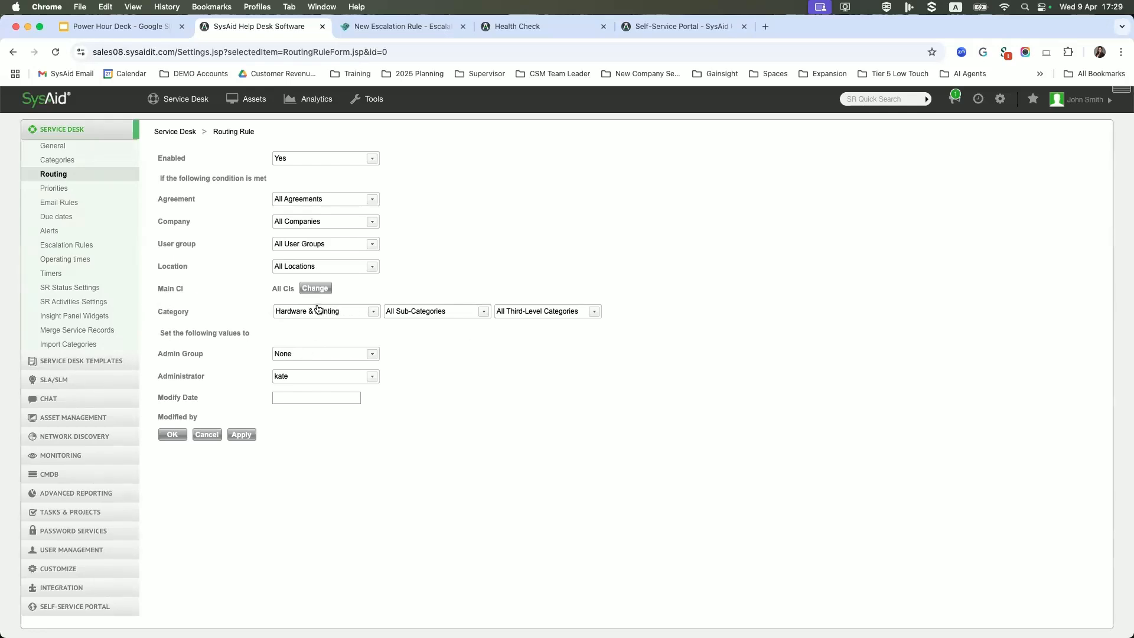
- Review the rule's agreement options and change its administrator to a different agent
{"action": "left_click", "coordinate": [287, 200]}
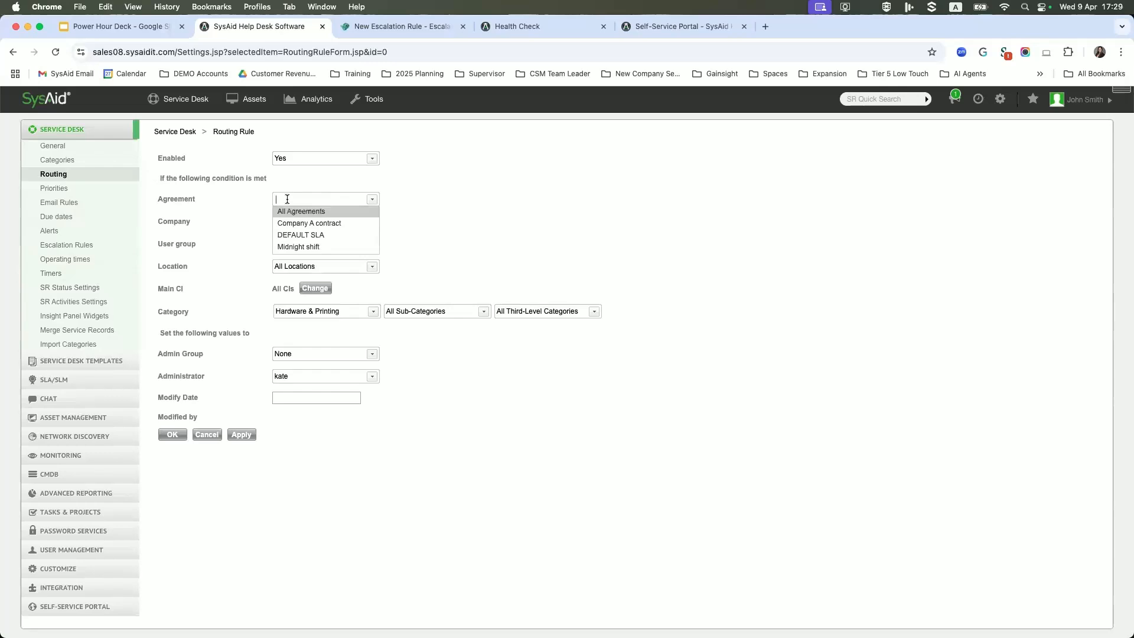
{"action": "left_click", "coordinate": [515, 221]}
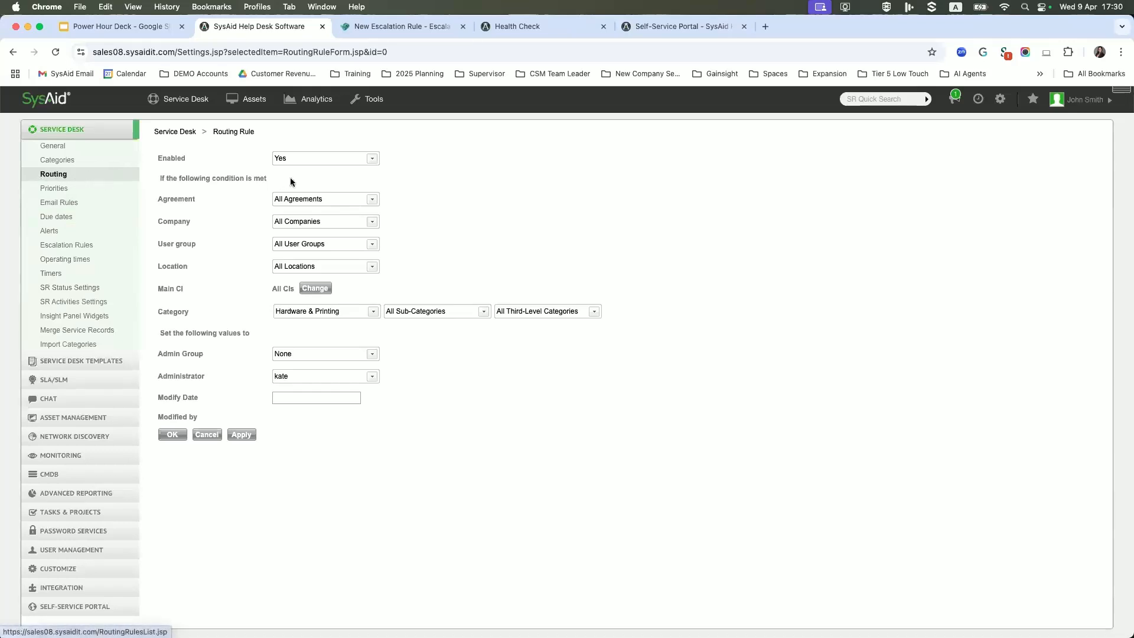
{"action": "left_click", "coordinate": [306, 378]}
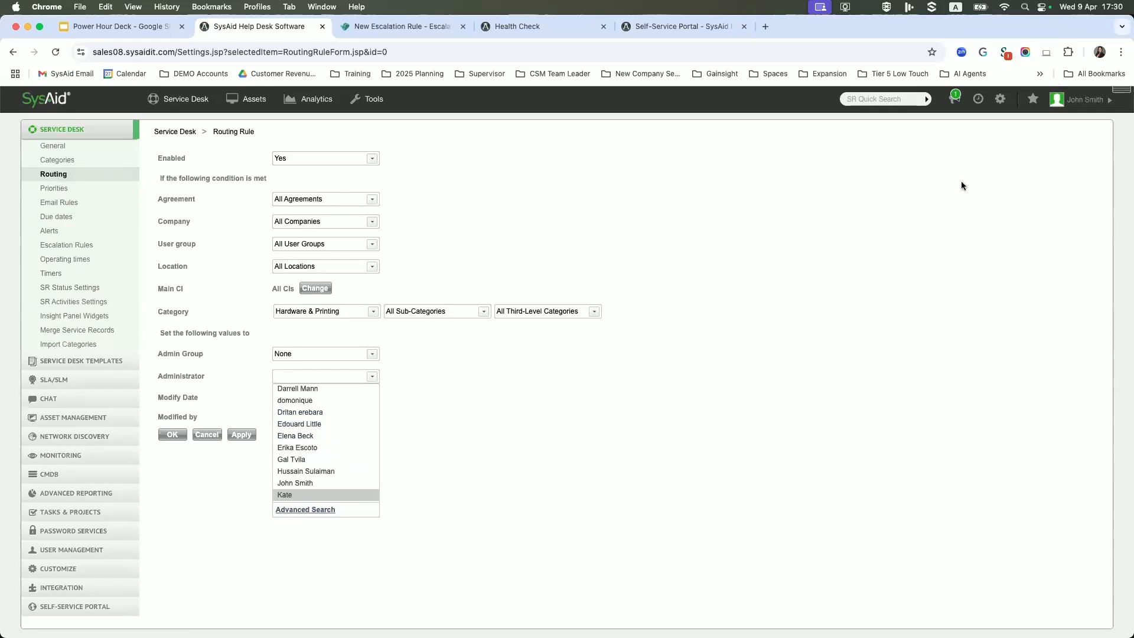
{"action": "left_click", "coordinate": [314, 483]}
{"action": "key", "text": "BackSpace"}
{"action": "key", "text": "BackSpace"}
{"action": "key", "text": "BackSpace"}
{"action": "key", "text": "BackSpace"}
{"action": "key", "text": "BackSpace"}
{"action": "key", "text": "BackSpace"}
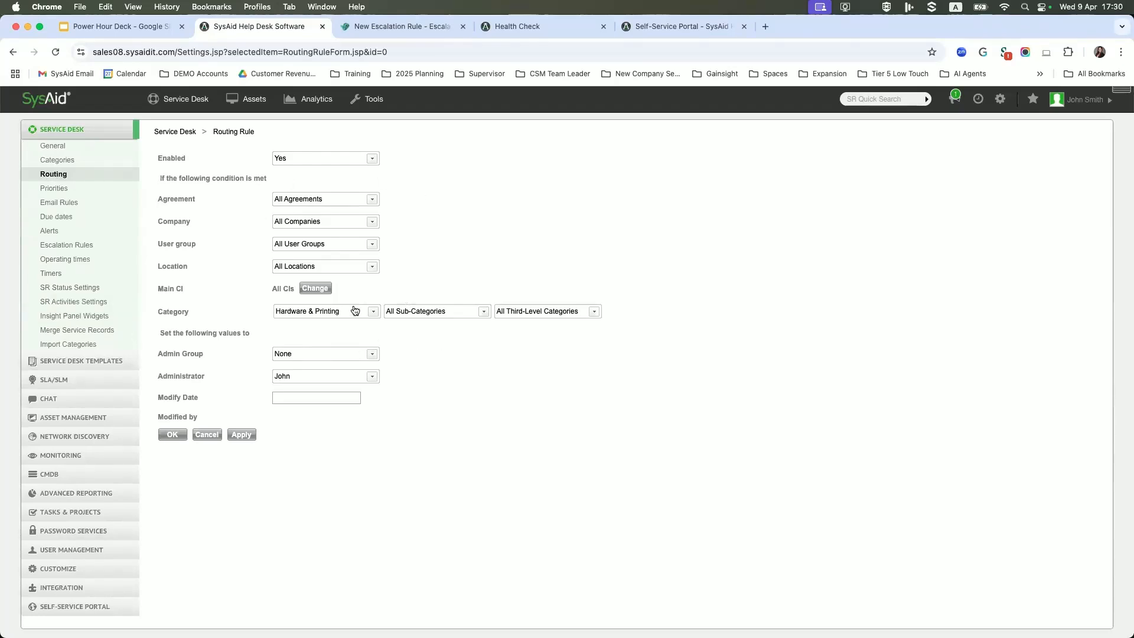
- Set the routing rule's category condition to All Categories and look through the available admin groups
{"action": "left_click", "coordinate": [371, 316]}
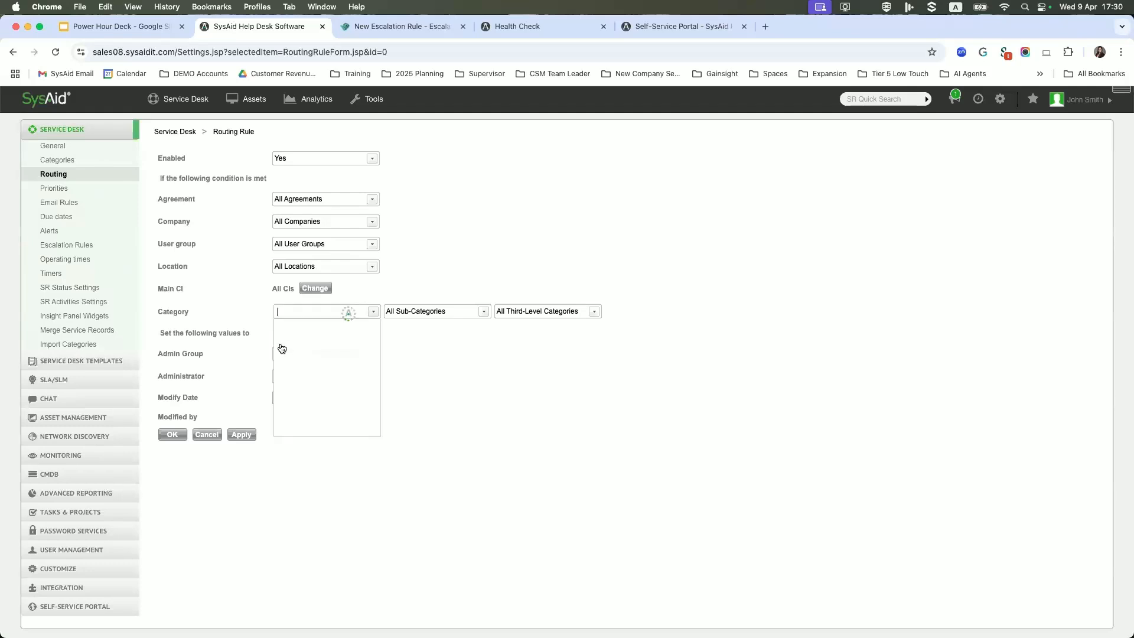
{"action": "left_click", "coordinate": [292, 321]}
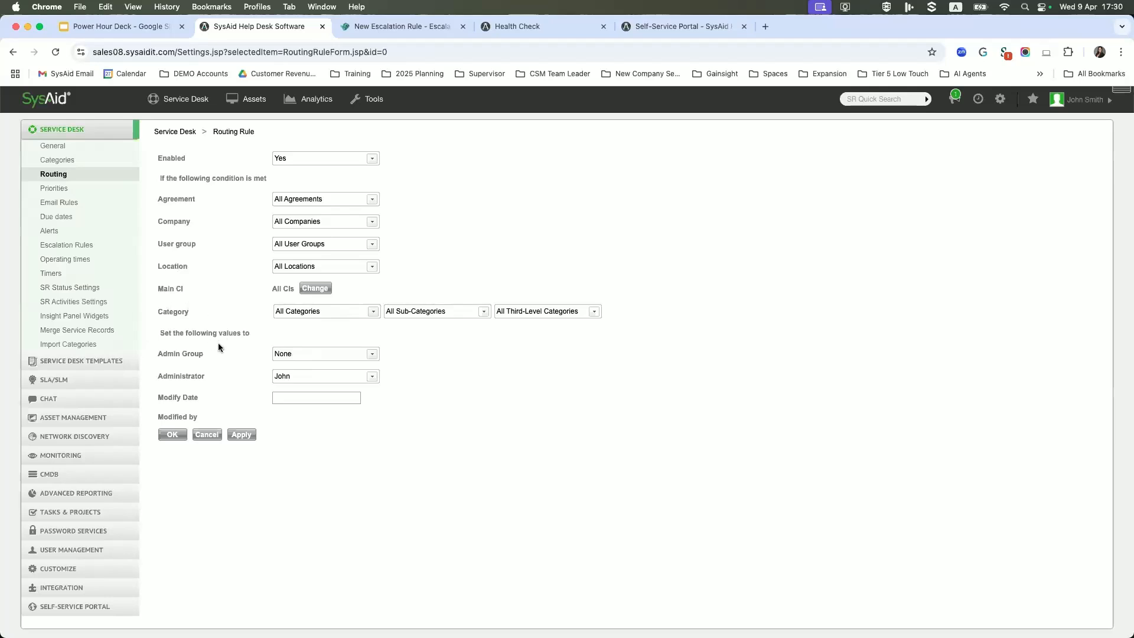
{"action": "left_click", "coordinate": [309, 357]}
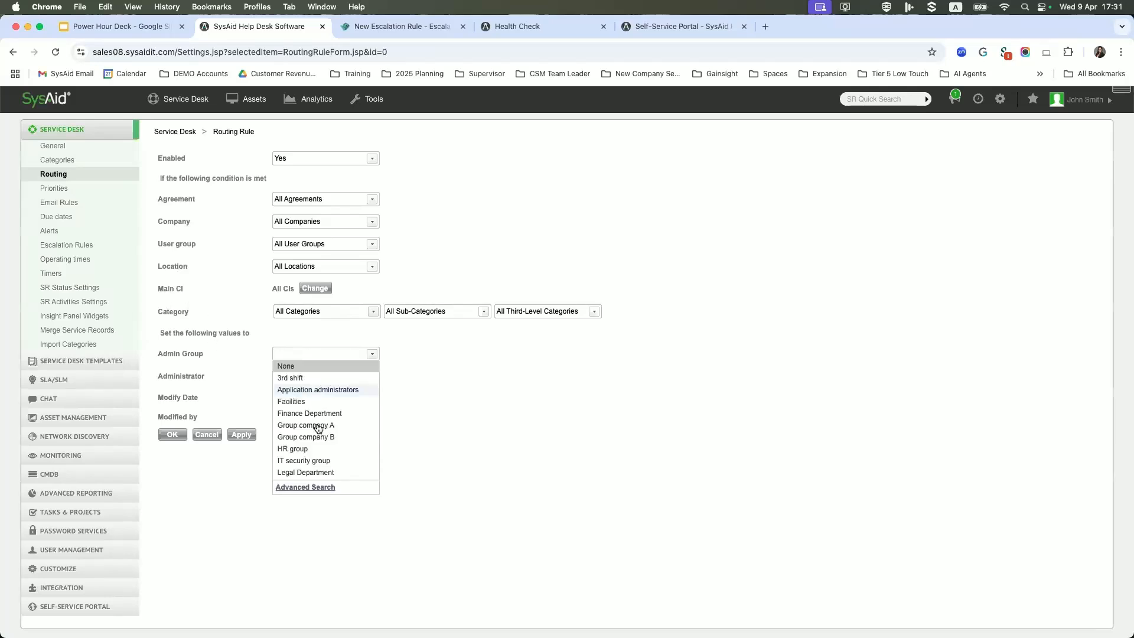
{"action": "scroll", "coordinate": [318, 428], "scroll_direction": "down", "scroll_amount": 3}
{"action": "scroll", "coordinate": [318, 436], "scroll_direction": "up", "scroll_amount": 3}
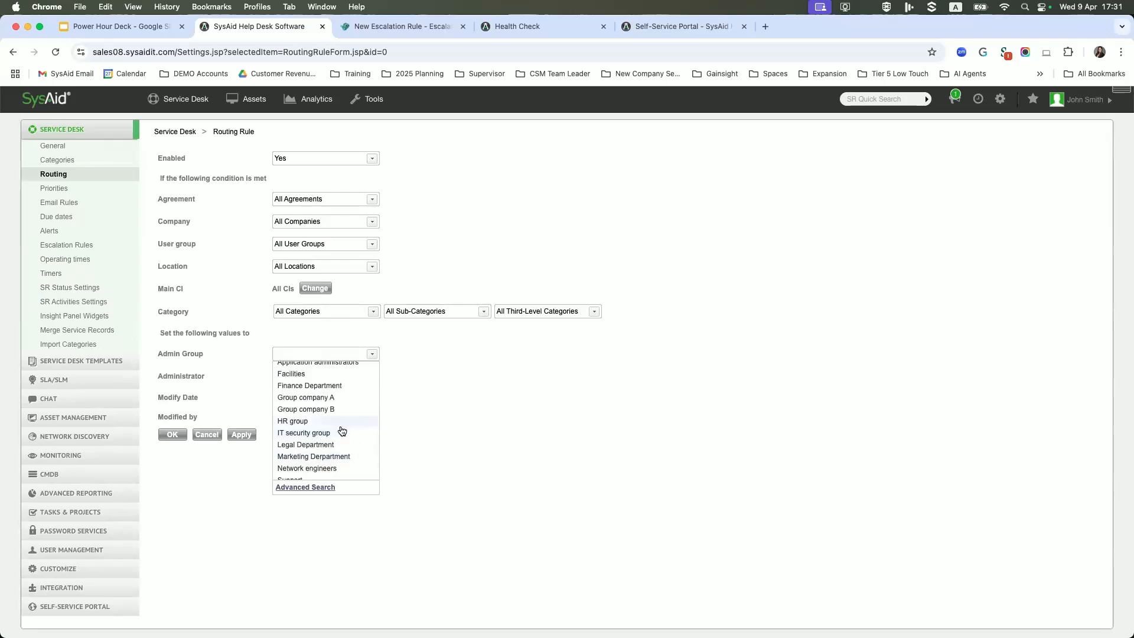
{"action": "scroll", "coordinate": [322, 407], "scroll_direction": "down", "scroll_amount": 3}
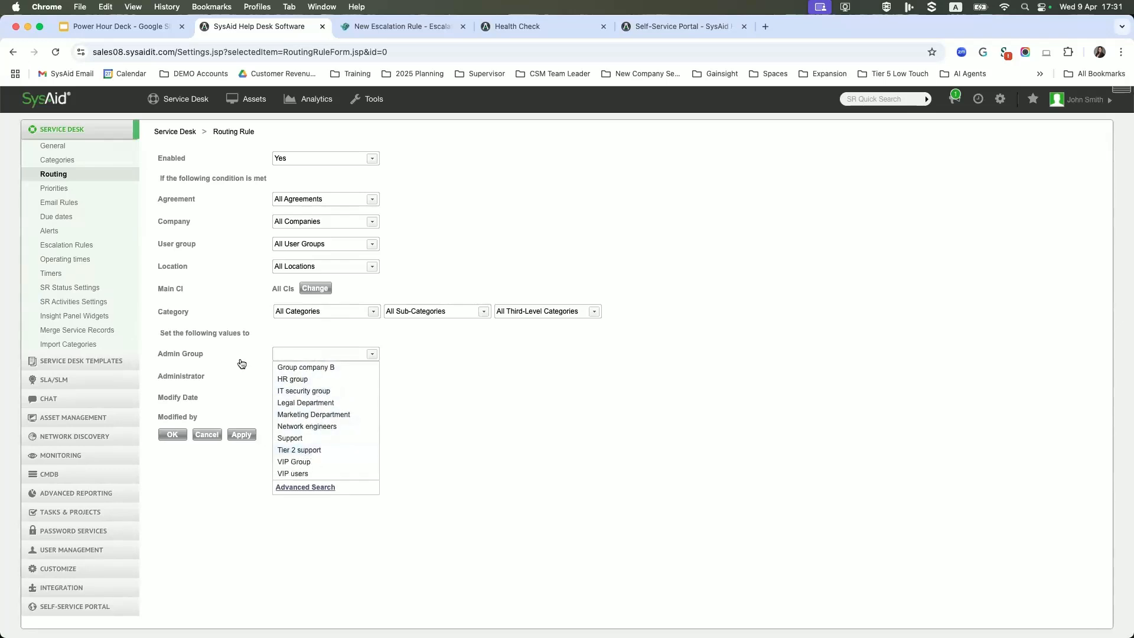
{"action": "left_click", "coordinate": [626, 440]}
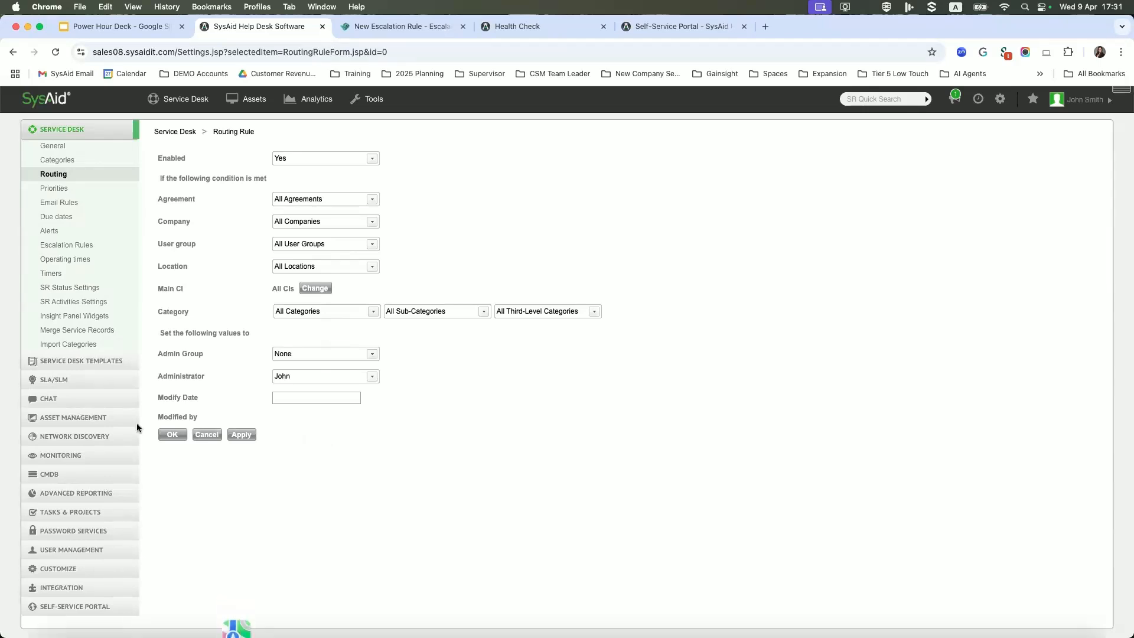
- Read the description of the Email rules module on the Health Check page
{"action": "left_click", "coordinate": [532, 28]}
{"action": "scroll", "coordinate": [536, 336], "scroll_direction": "down", "scroll_amount": 1}
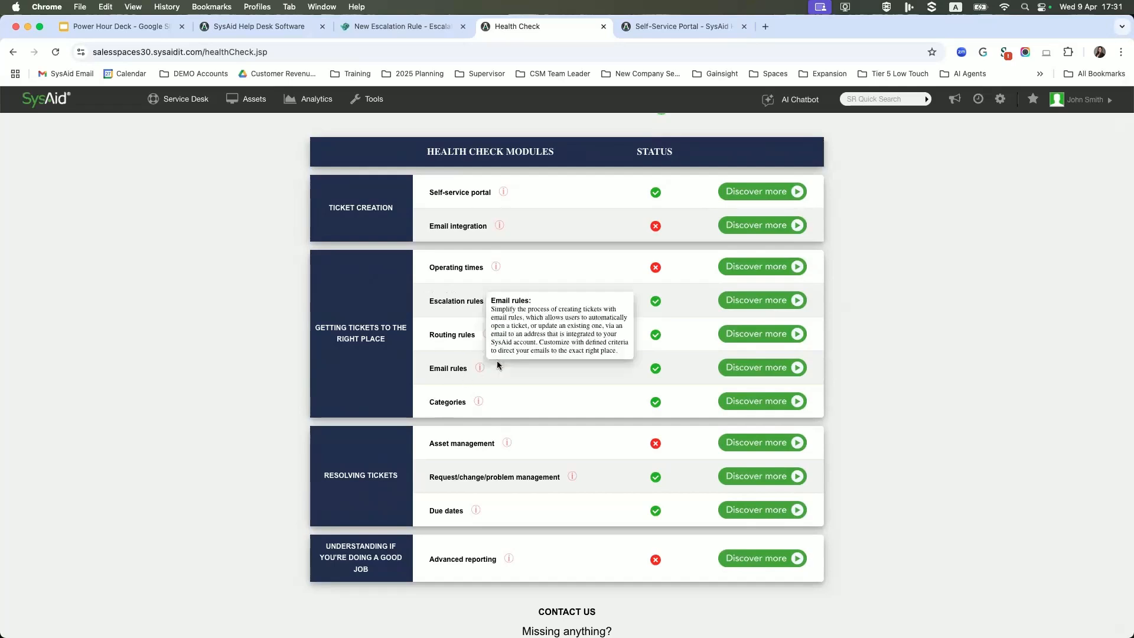
{"action": "mouse_move", "coordinate": [481, 368]}
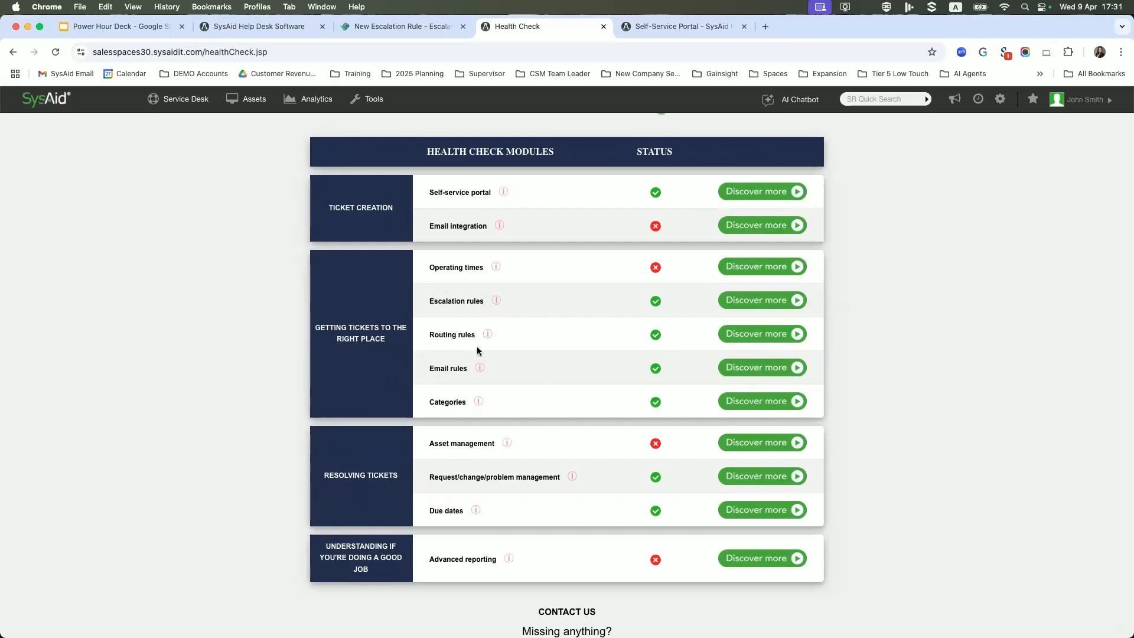
{"action": "scroll", "coordinate": [439, 361], "scroll_direction": "down", "scroll_amount": 1}
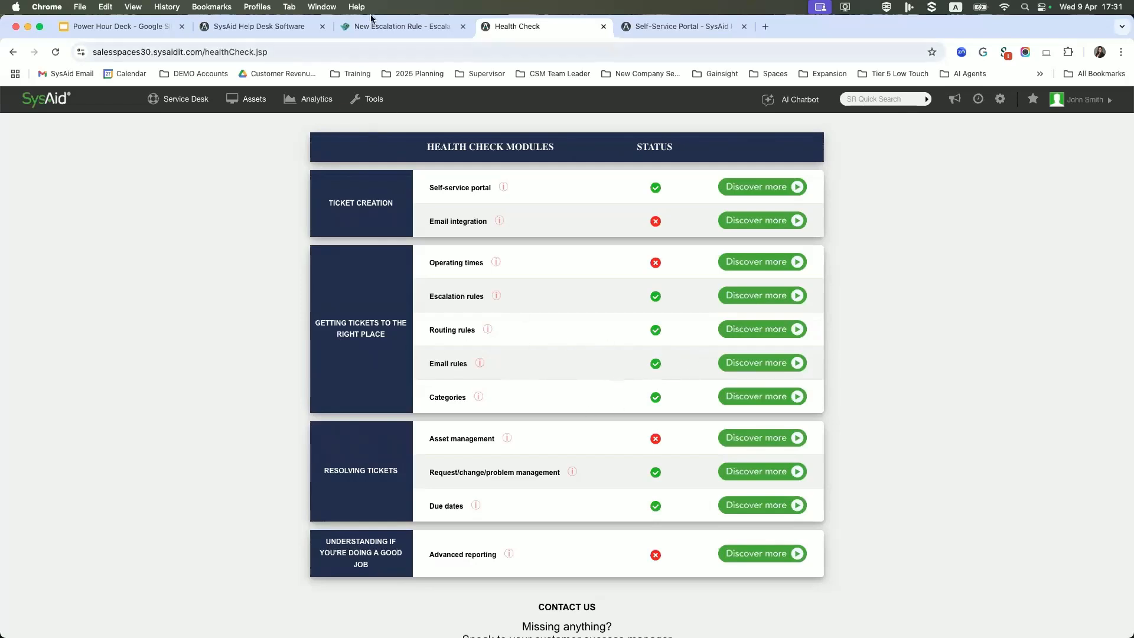
- Return to the sales08 account, open the Email Rules list in the Service Desk settings and look through the existing rules
{"action": "left_click", "coordinate": [275, 28]}
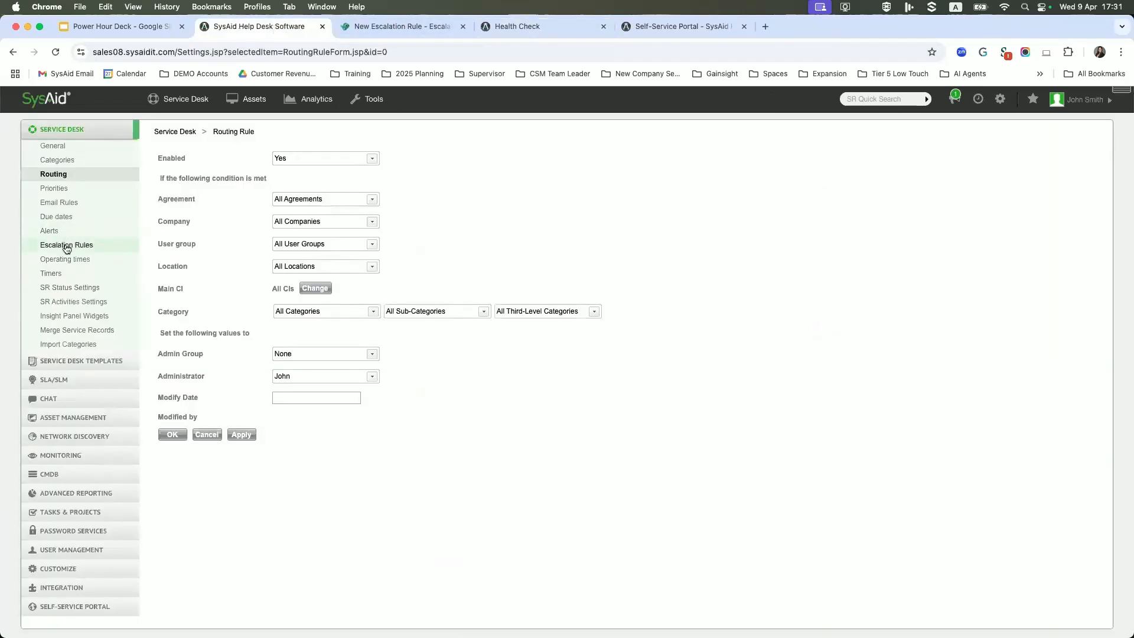
{"action": "left_click", "coordinate": [72, 204]}
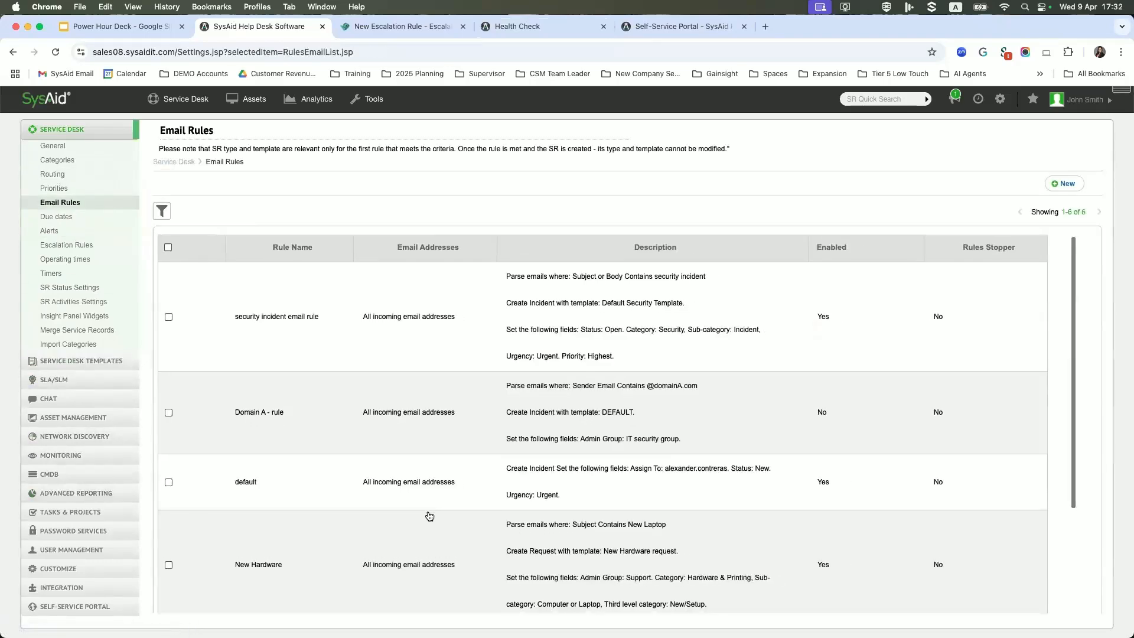
{"action": "scroll", "coordinate": [426, 514], "scroll_direction": "down", "scroll_amount": 3}
{"action": "scroll", "coordinate": [435, 514], "scroll_direction": "up", "scroll_amount": 3}
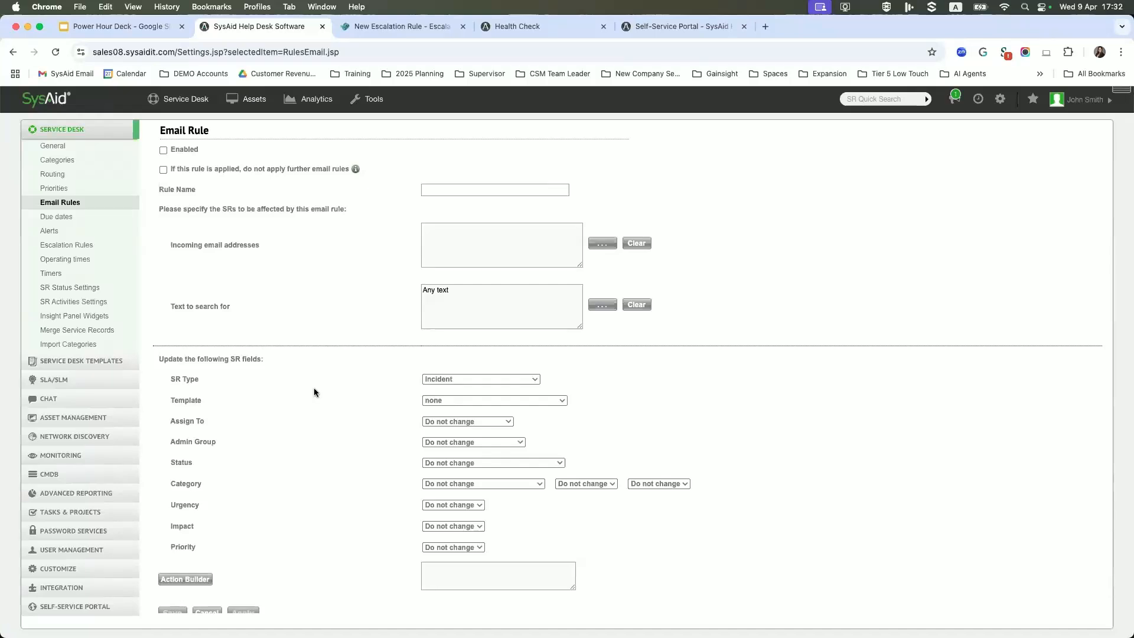
- Start a new email rule and apply it to all incoming email addresses
{"action": "scroll", "coordinate": [329, 393], "scroll_direction": "down", "scroll_amount": 1}
{"action": "scroll", "coordinate": [329, 393], "scroll_direction": "up", "scroll_amount": 1}
{"action": "left_click", "coordinate": [1099, 99]}
{"action": "left_click", "coordinate": [601, 243]}
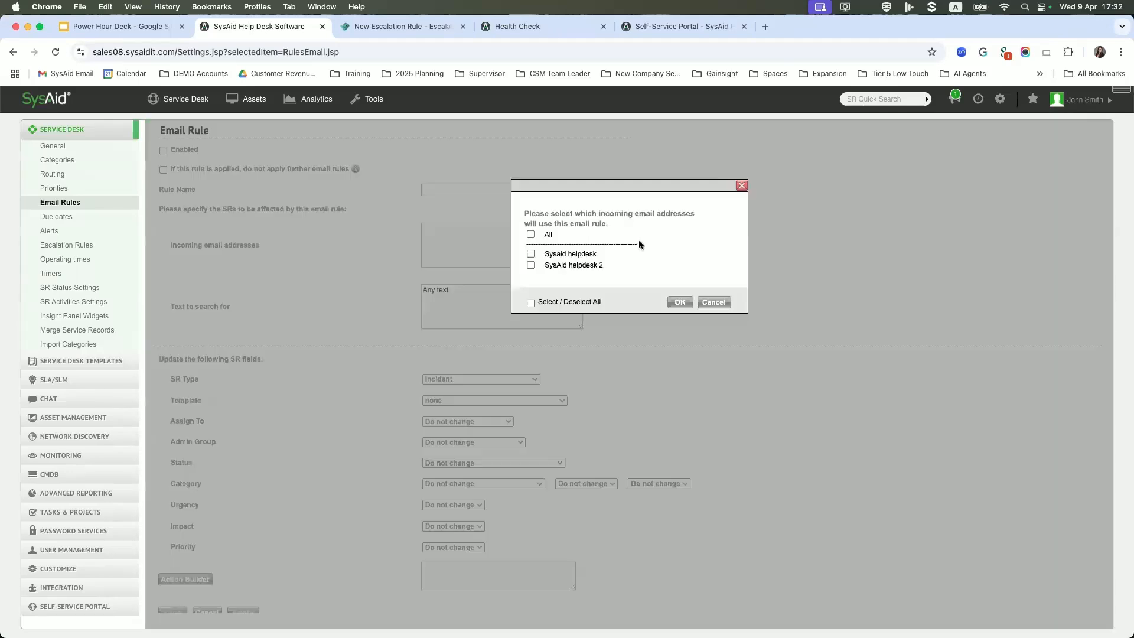
{"action": "left_click", "coordinate": [530, 234]}
{"action": "left_click", "coordinate": [680, 303]}
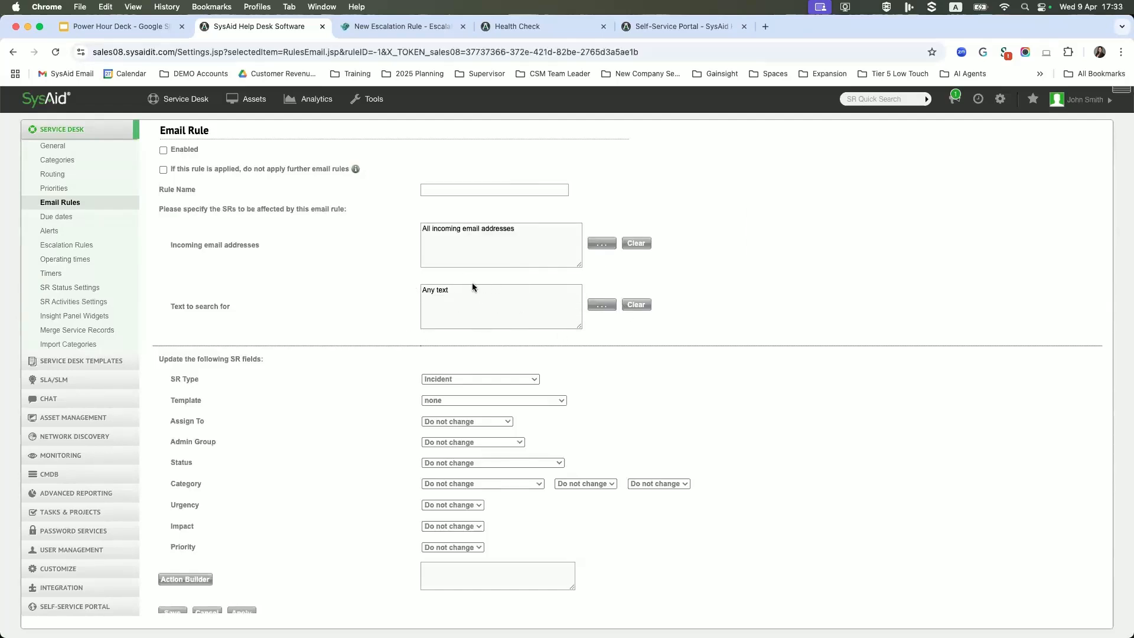
- Set the email rule to update the status to New and the admin group to Tier 2 support
{"action": "left_click", "coordinate": [438, 463]}
{"action": "left_click", "coordinate": [447, 478]}
{"action": "scroll", "coordinate": [335, 475], "scroll_direction": "down", "scroll_amount": 1}
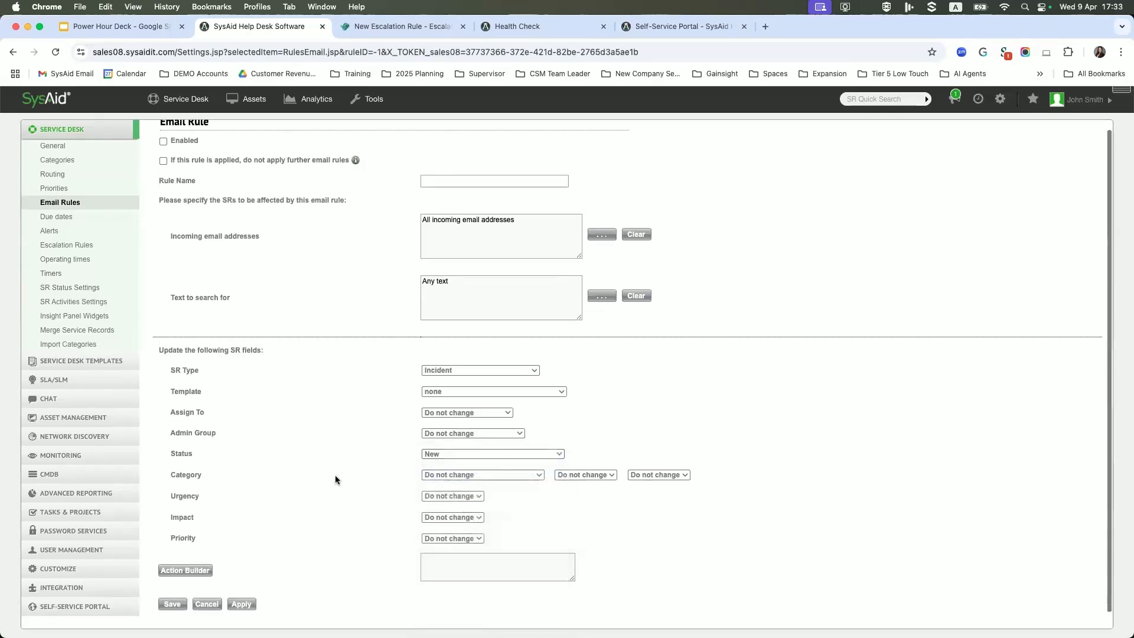
{"action": "left_click", "coordinate": [435, 433]}
{"action": "left_click", "coordinate": [455, 598]}
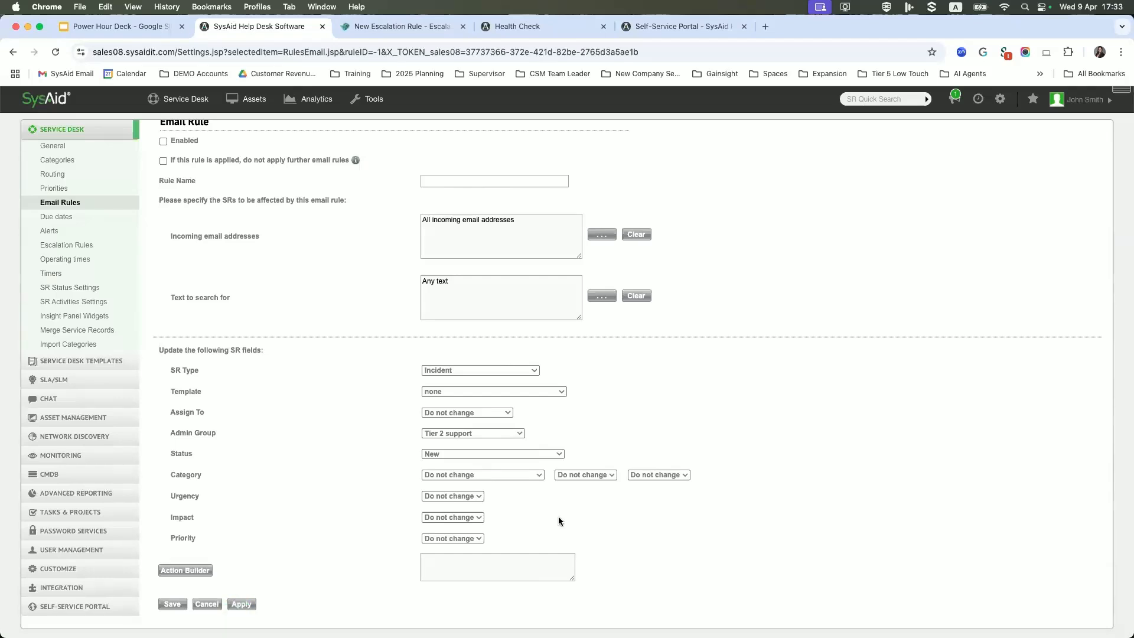
- Check the email rule's urgency options and set its priority to Low
{"action": "left_click", "coordinate": [449, 495]}
{"action": "left_click", "coordinate": [338, 500]}
{"action": "left_click", "coordinate": [438, 538]}
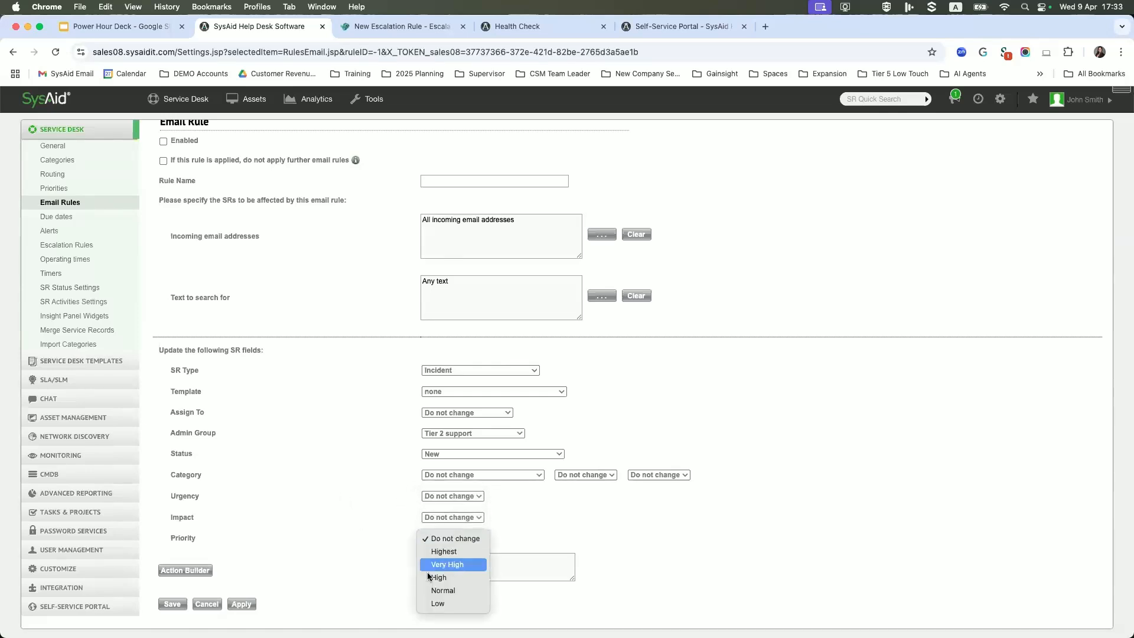
{"action": "left_click", "coordinate": [441, 604]}
{"action": "double_click", "coordinate": [371, 526]}
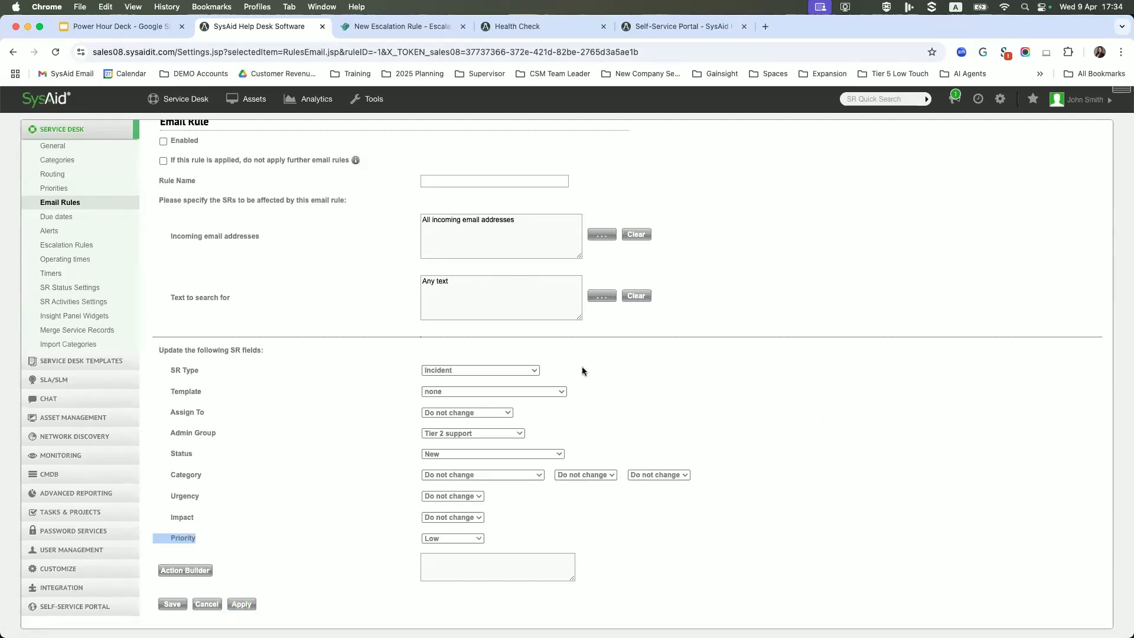
- Check the Categories module on the Health Check page and open the Categories list in the sales08 Service Desk settings
{"action": "left_click", "coordinate": [552, 26]}
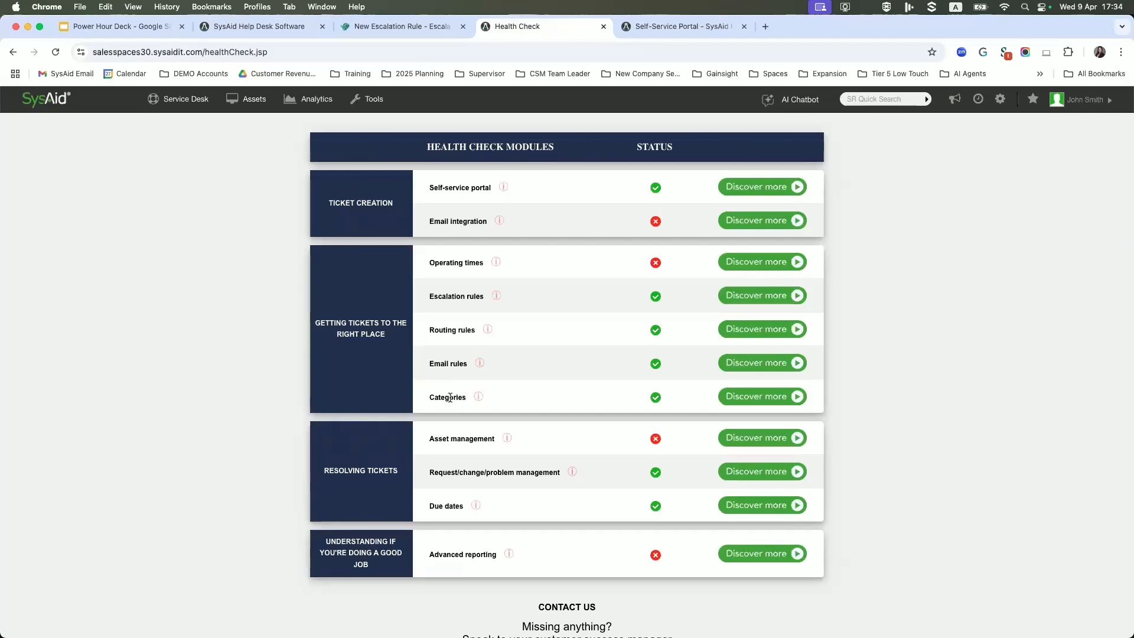
{"action": "mouse_move", "coordinate": [482, 393]}
{"action": "left_click", "coordinate": [270, 27]}
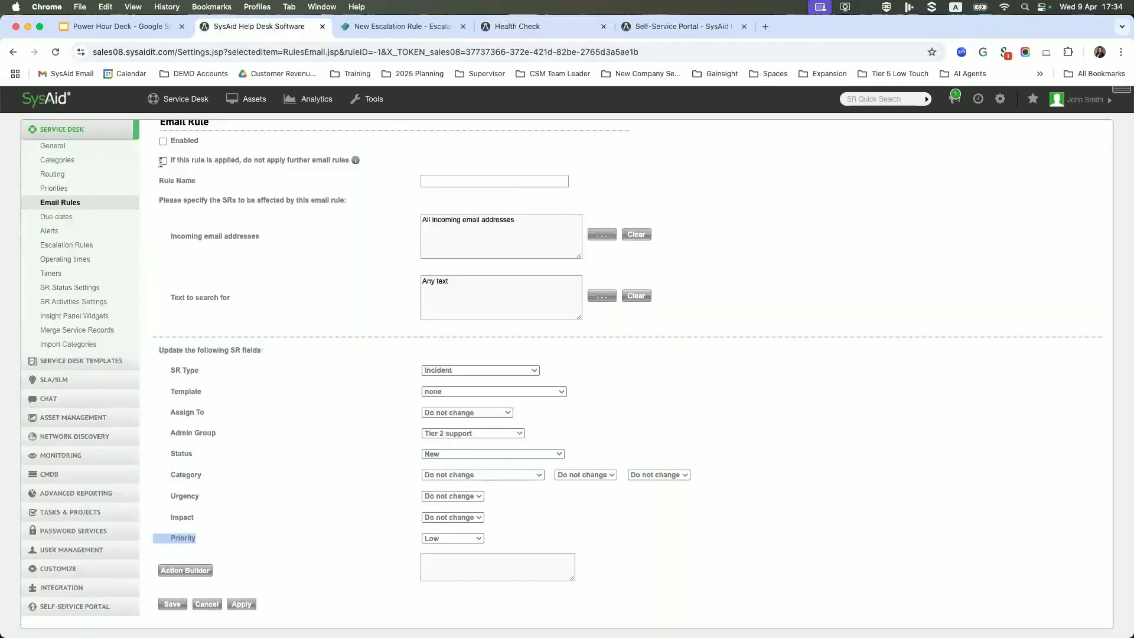
{"action": "left_click", "coordinate": [72, 161]}
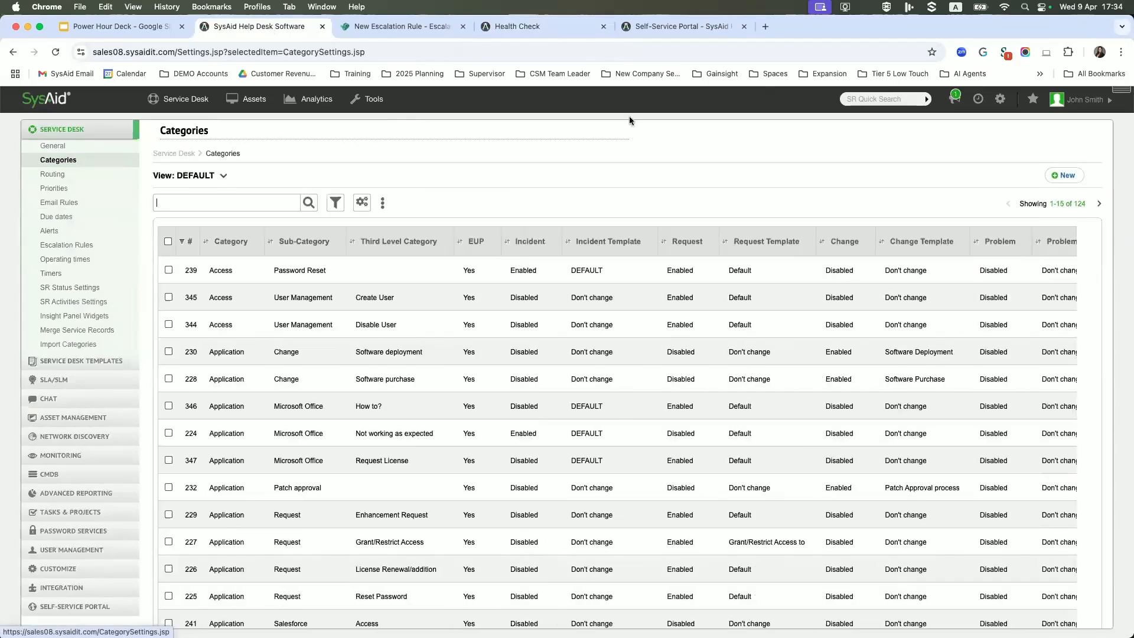
- Revisit the Health Check page and review the main categories offered by the Category column filter in the sales08 Categories list
{"action": "left_click", "coordinate": [550, 26]}
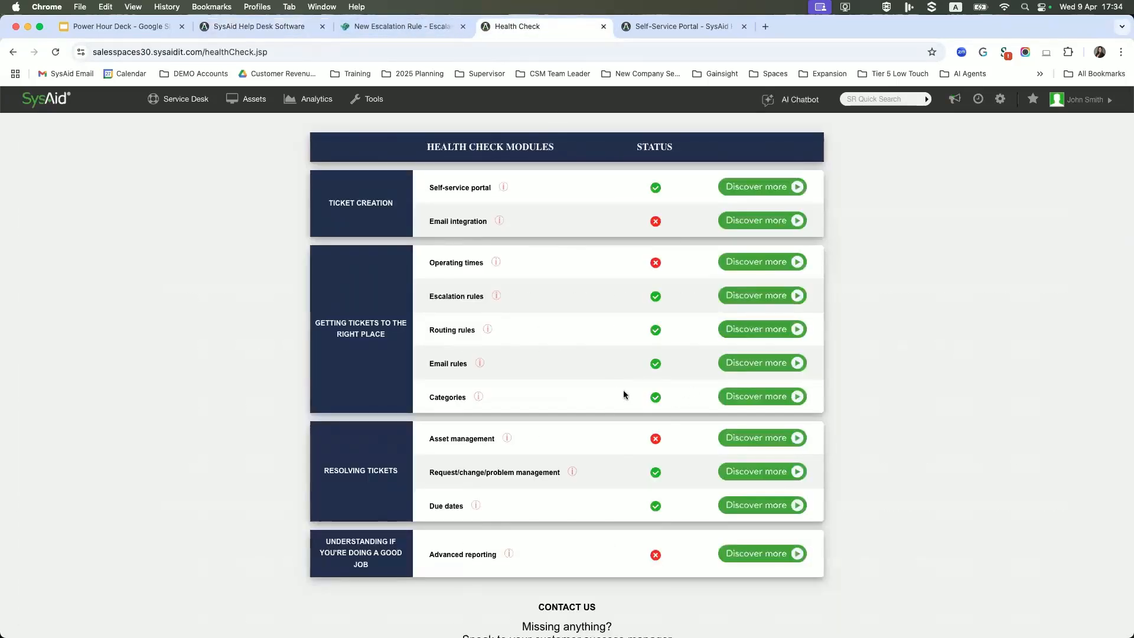
{"action": "left_click", "coordinate": [269, 24]}
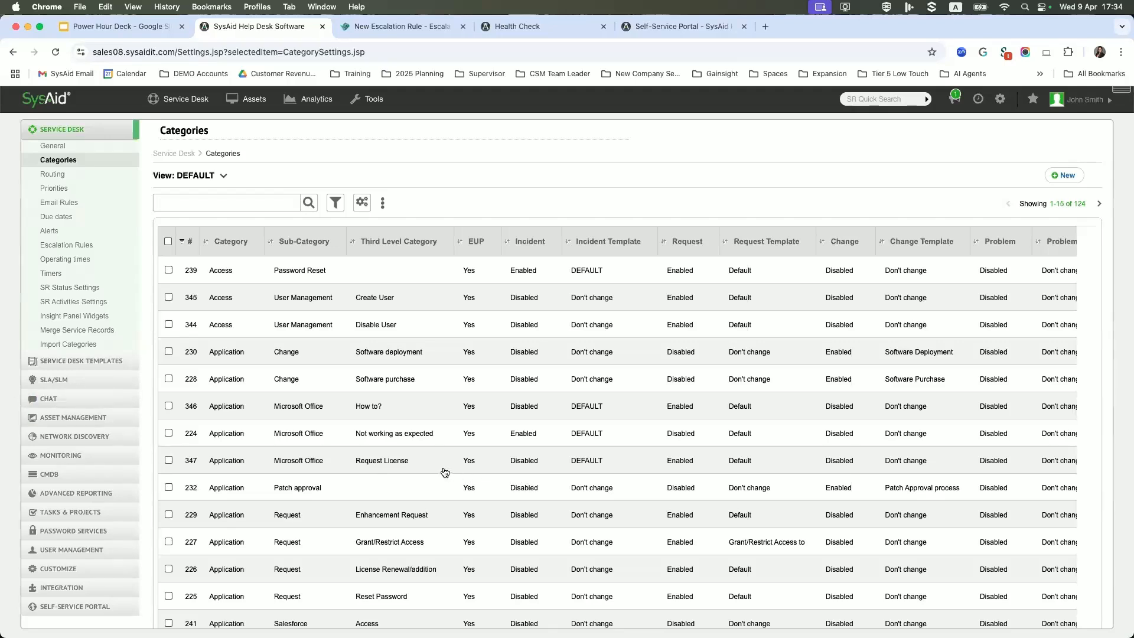
{"action": "left_click", "coordinate": [255, 243]}
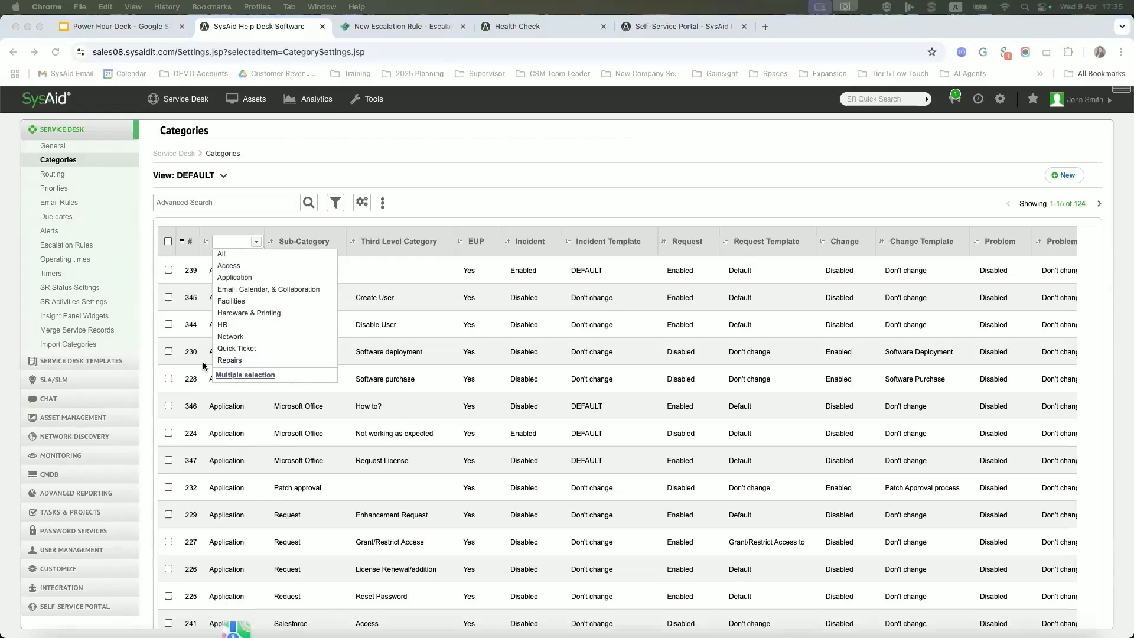
{"action": "left_click", "coordinate": [338, 225]}
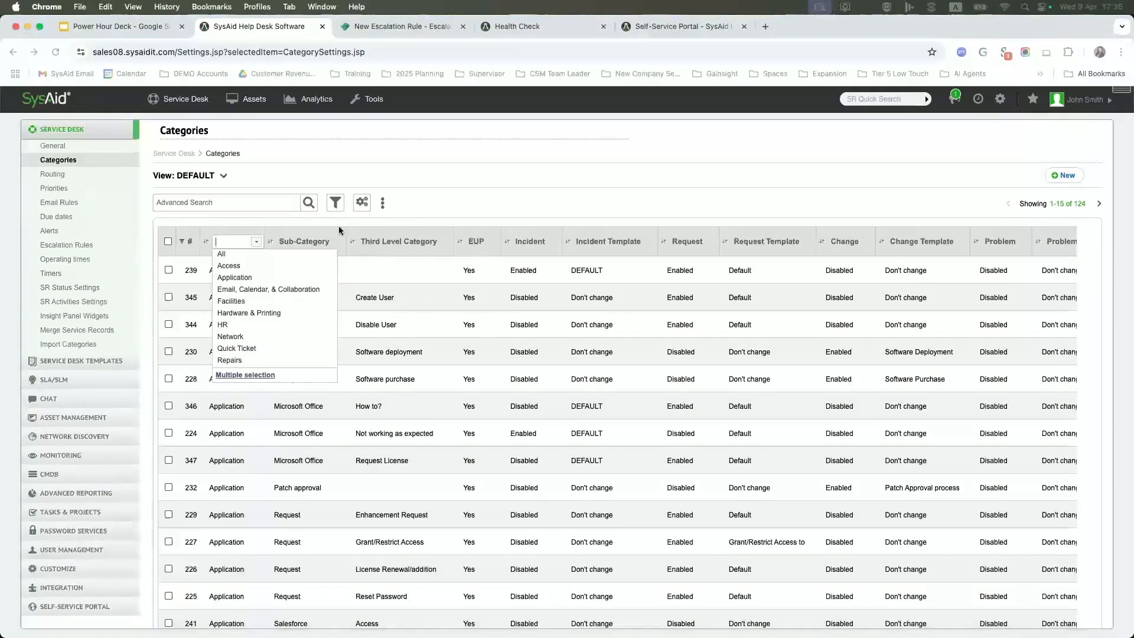
- Review the sub-categories offered by the Sub-Category column filter in the Categories list
{"action": "mouse_move", "coordinate": [331, 242]}
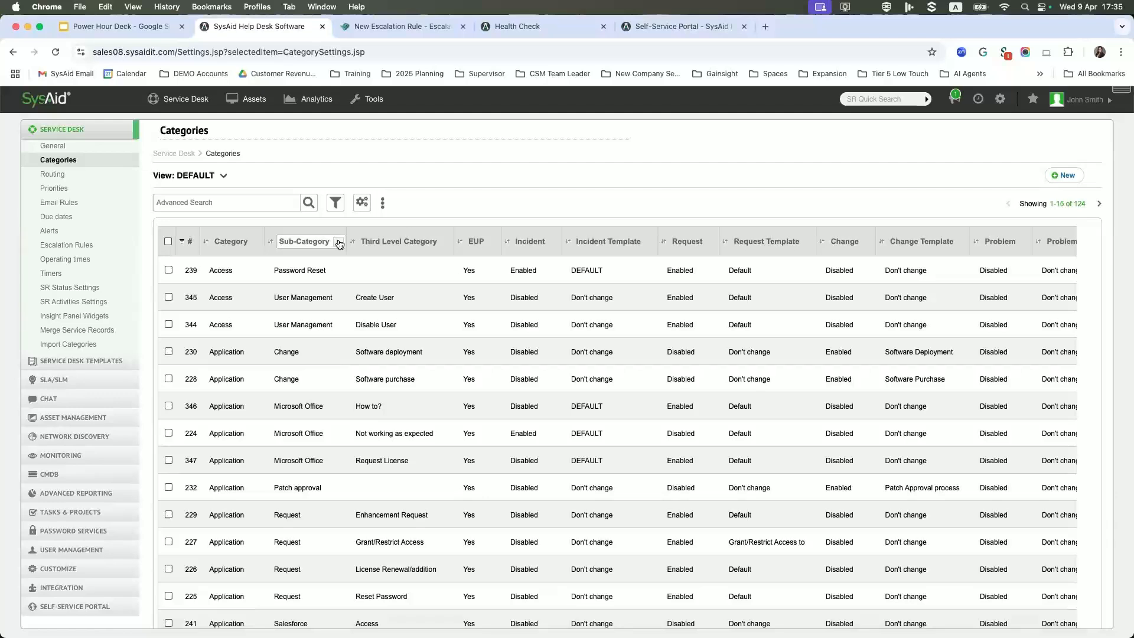
{"action": "left_click", "coordinate": [339, 244]}
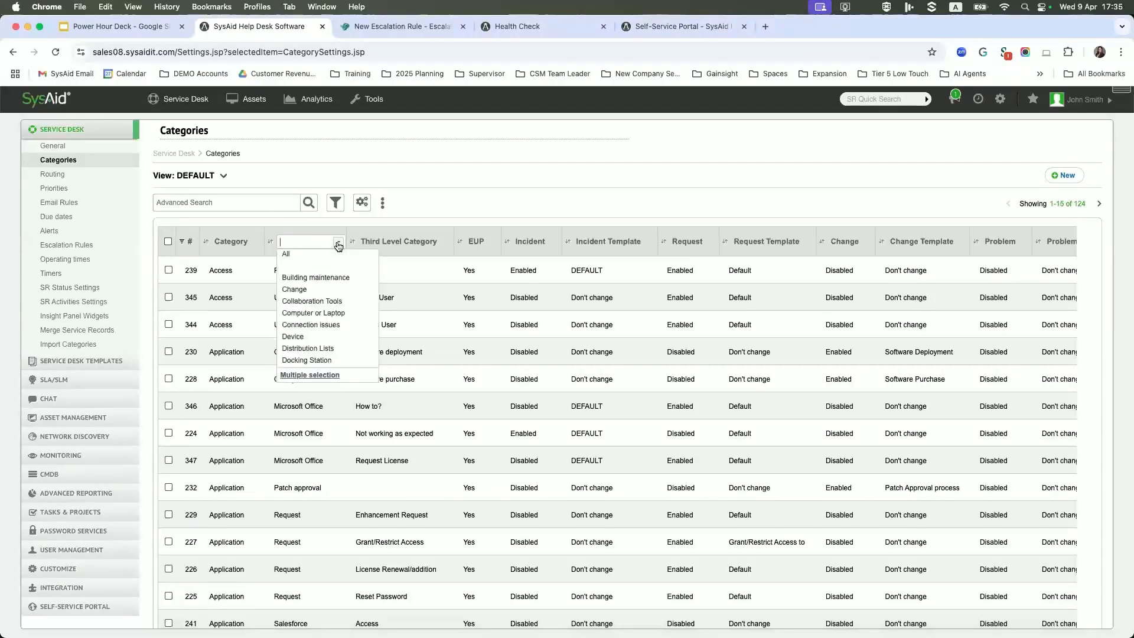
{"action": "scroll", "coordinate": [346, 291], "scroll_direction": "down", "scroll_amount": 8}
{"action": "scroll", "coordinate": [346, 292], "scroll_direction": "up", "scroll_amount": 8}
{"action": "scroll", "coordinate": [335, 301], "scroll_direction": "down", "scroll_amount": 7}
{"action": "scroll", "coordinate": [335, 303], "scroll_direction": "down", "scroll_amount": 5}
{"action": "left_click", "coordinate": [459, 190]}
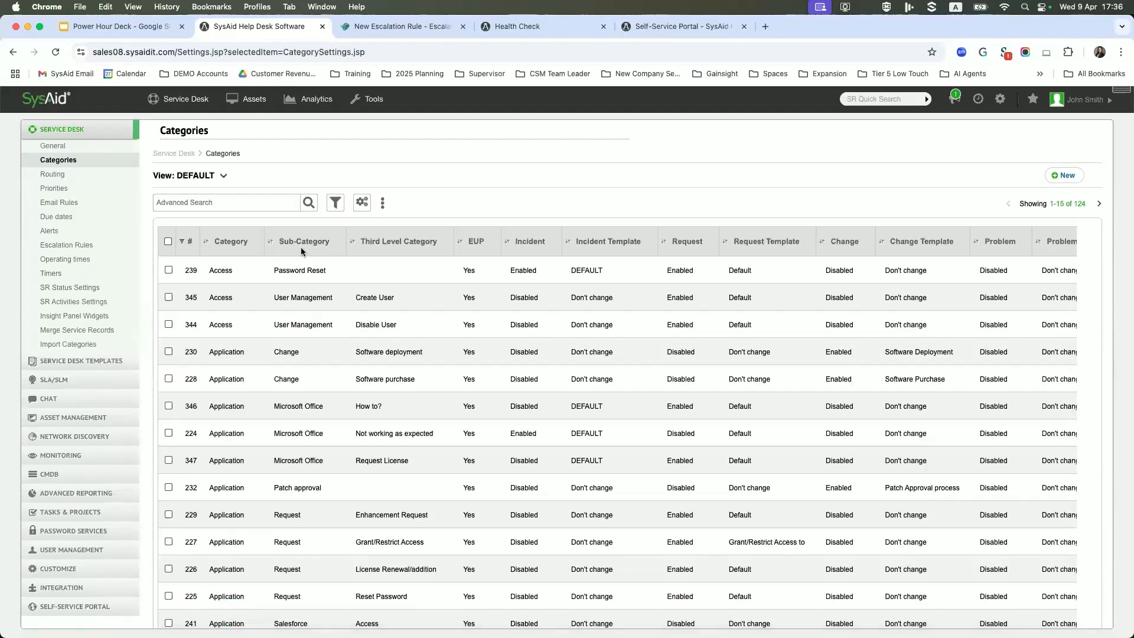
- Compare the main categories in the Category column filter with the options in the Sub-Category filter
{"action": "left_click", "coordinate": [258, 243]}
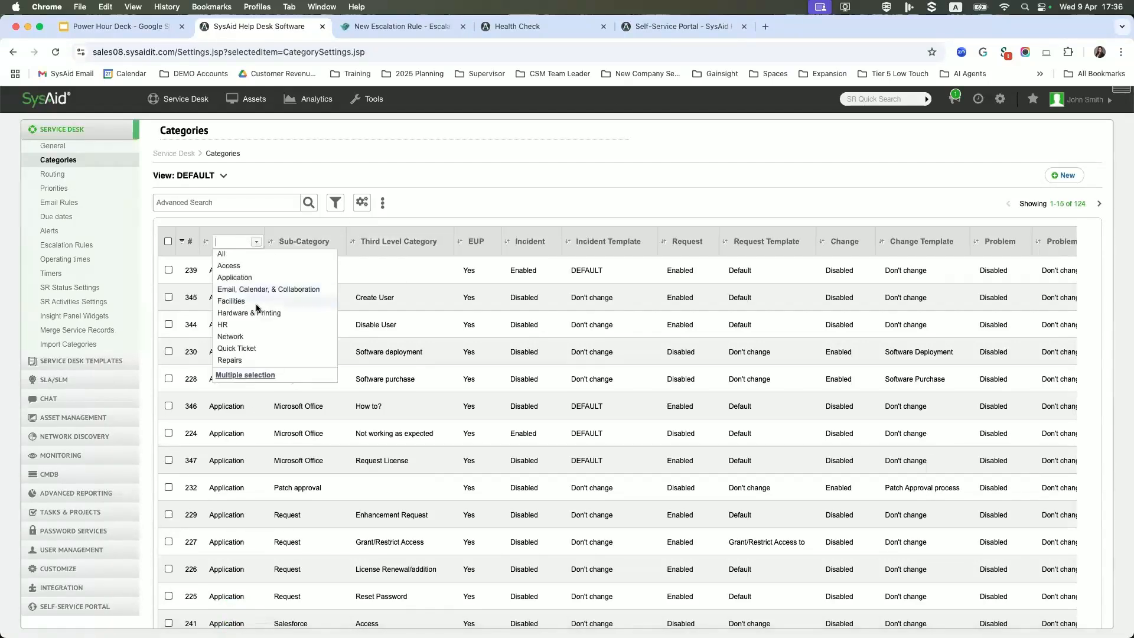
{"action": "left_click", "coordinate": [462, 172]}
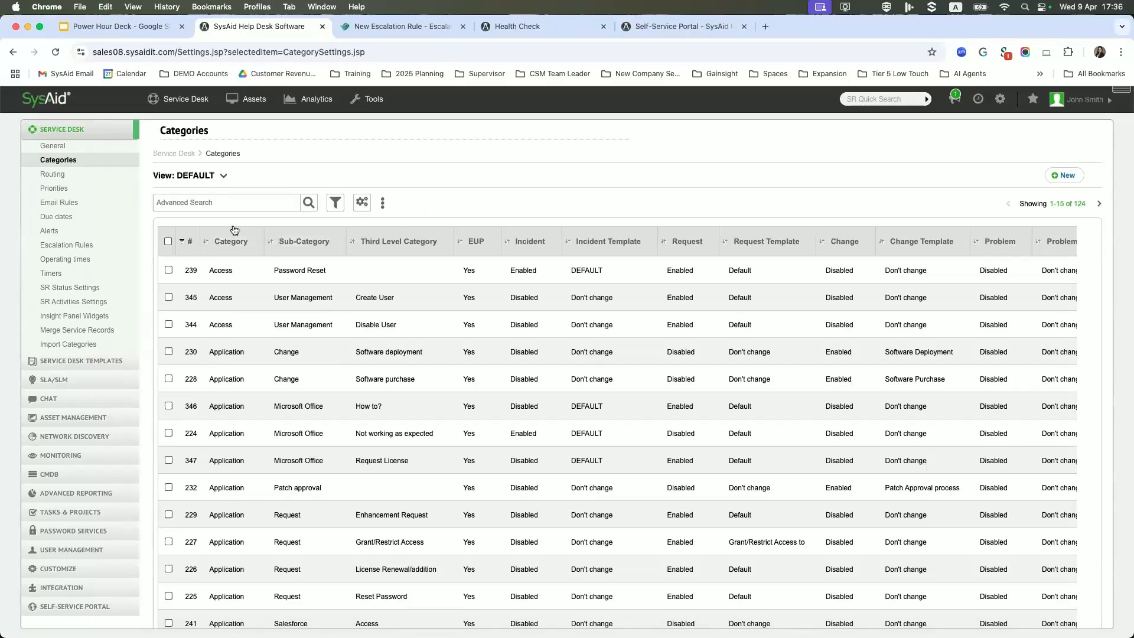
{"action": "left_click", "coordinate": [338, 242]}
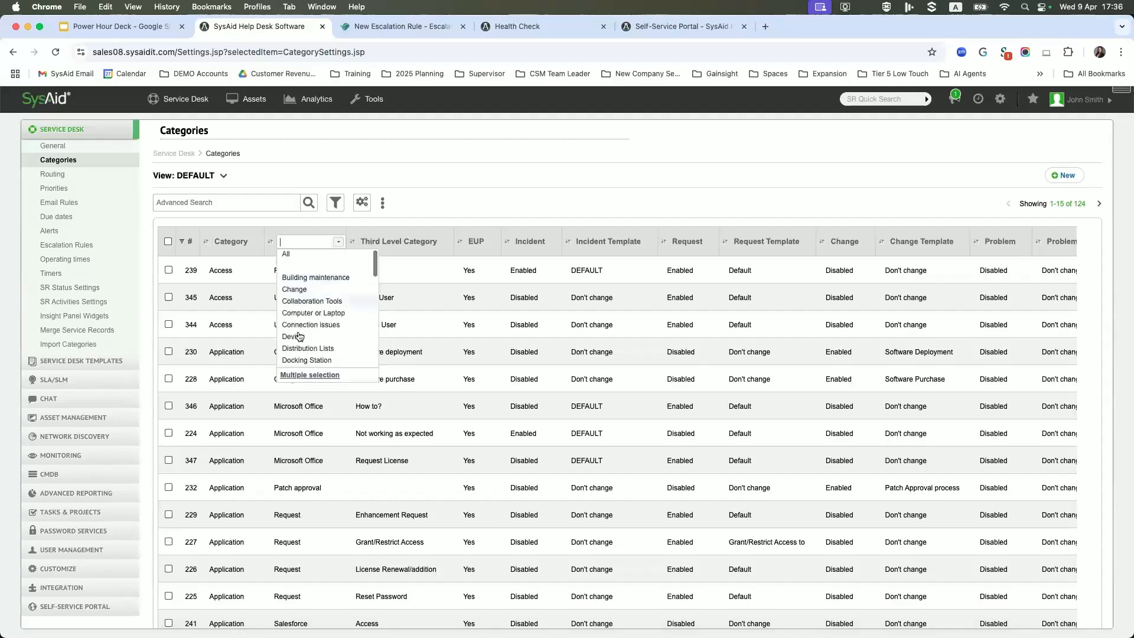
{"action": "scroll", "coordinate": [308, 338], "scroll_direction": "down", "scroll_amount": 7}
{"action": "scroll", "coordinate": [324, 271], "scroll_direction": "up", "scroll_amount": 6}
{"action": "left_click", "coordinate": [292, 245]}
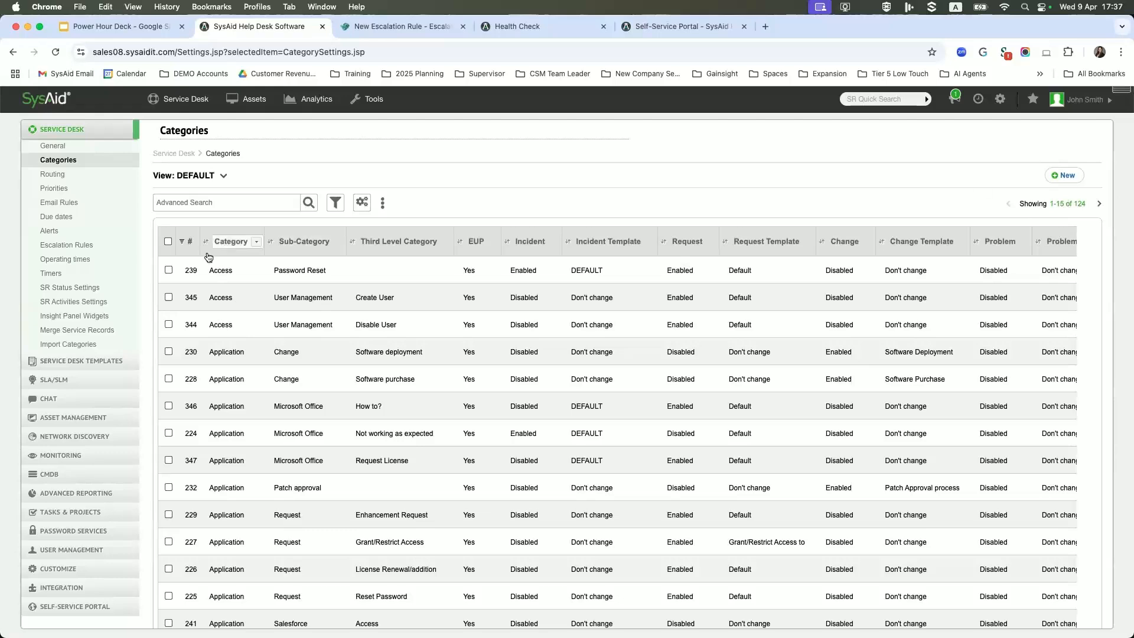
- Display all categories in a single list and look through their sub-categories, third-level categories and templates
{"action": "scroll", "coordinate": [421, 340], "scroll_direction": "down", "scroll_amount": 2}
{"action": "left_click", "coordinate": [1073, 188]}
{"action": "left_click", "coordinate": [1045, 210]}
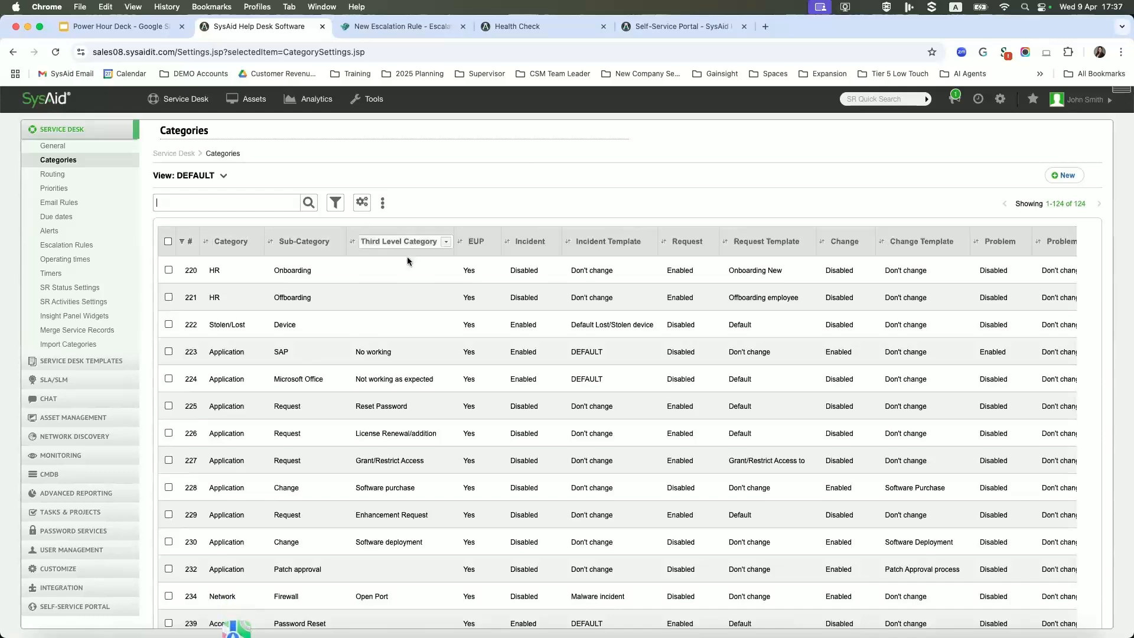
{"action": "scroll", "coordinate": [461, 375], "scroll_direction": "down", "scroll_amount": 10}
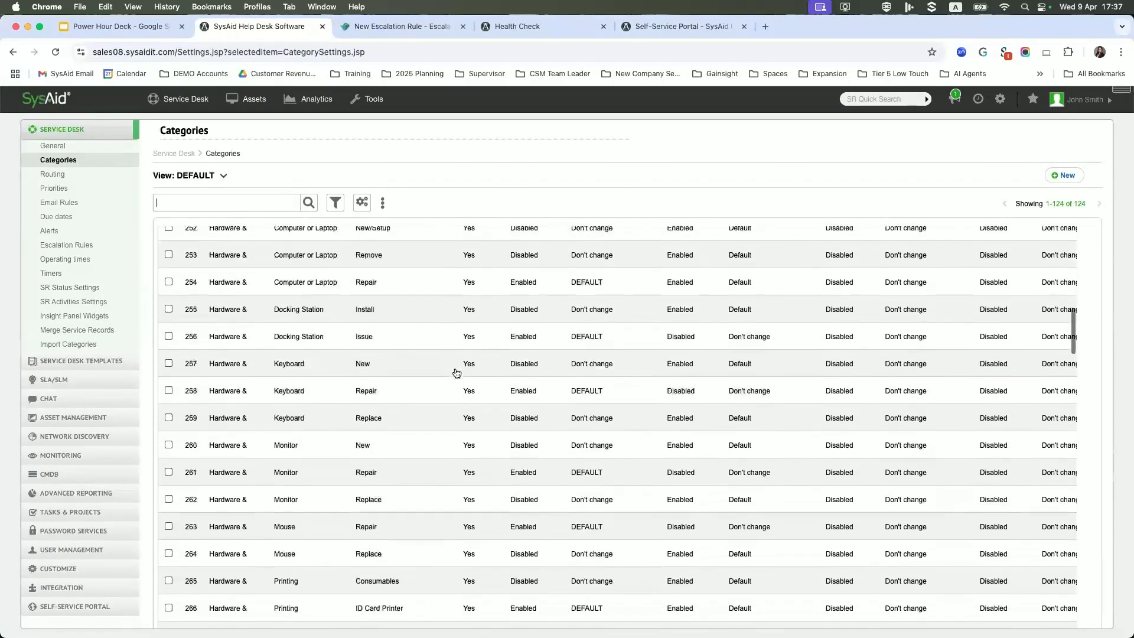
{"action": "scroll", "coordinate": [457, 373], "scroll_direction": "up", "scroll_amount": 10}
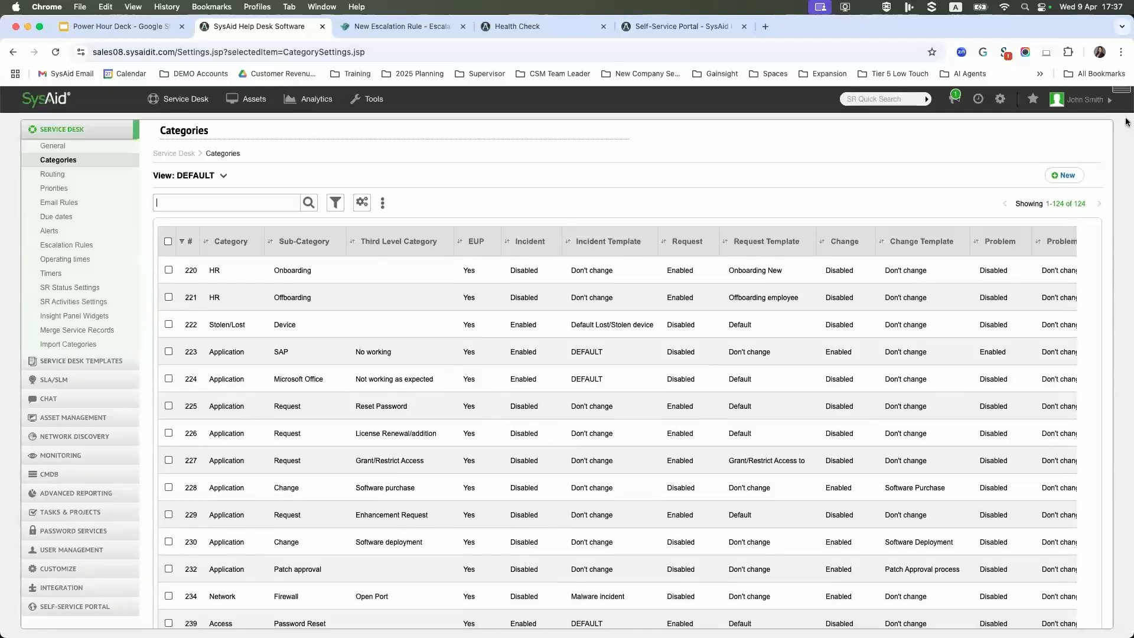
- Switch to the Power Hour Deck in Google Slides and show the Thank you slide with the QR code
{"action": "left_click", "coordinate": [1086, 99]}
{"action": "left_click", "coordinate": [142, 27]}
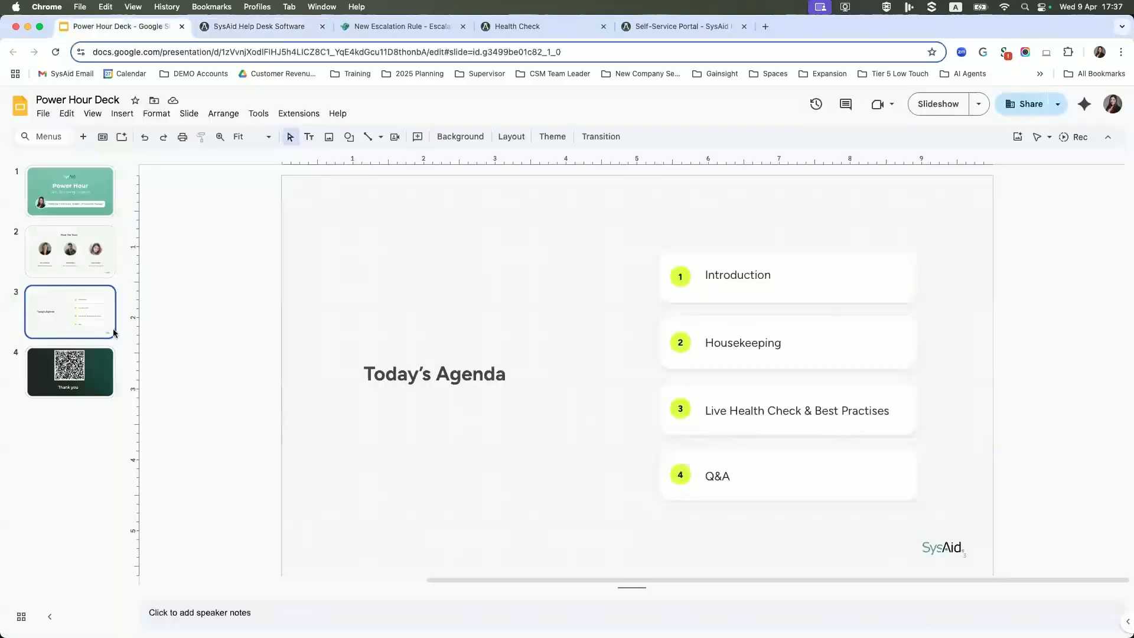
{"action": "left_click", "coordinate": [92, 366]}
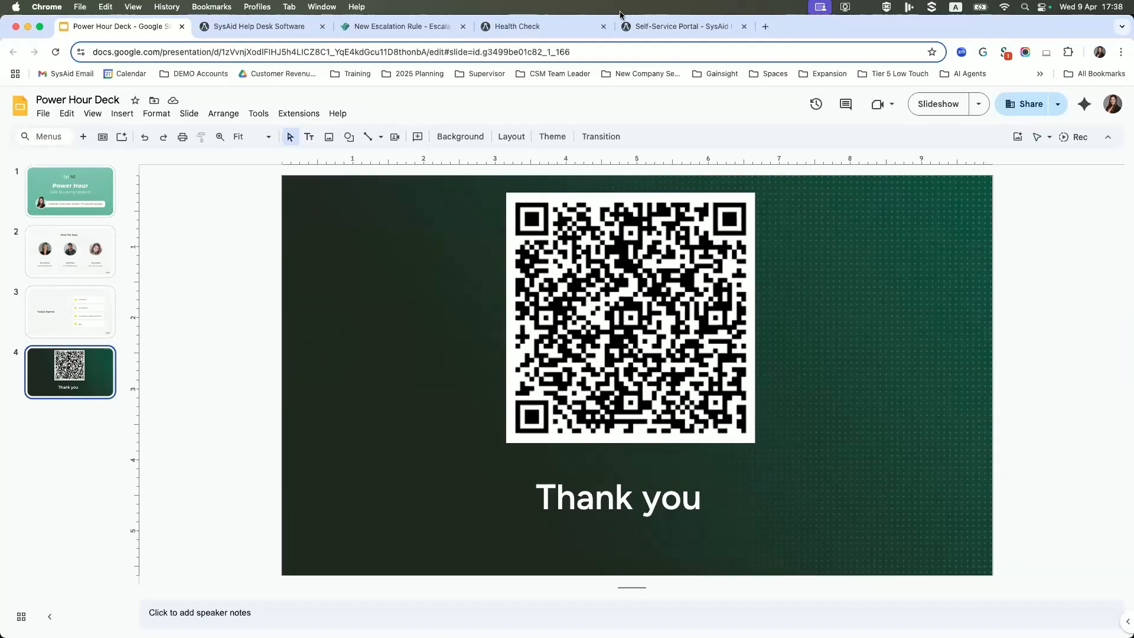
- Check the Asset management module on the SysAid Health Check page and open the asset list in the sales08 account
{"action": "left_click", "coordinate": [271, 26]}
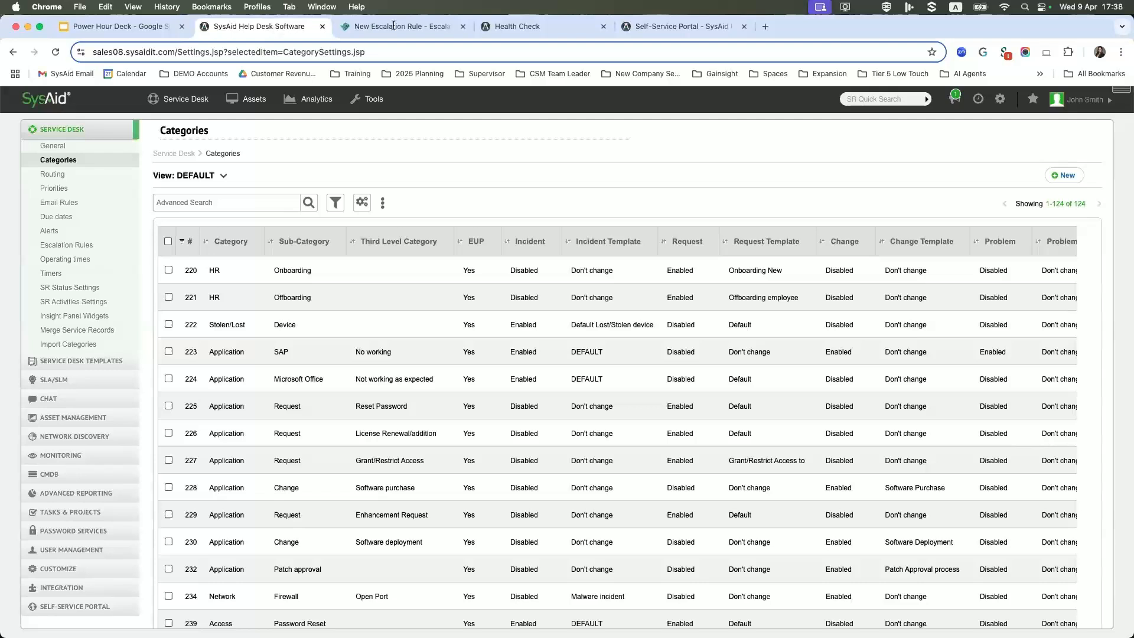
{"action": "left_click", "coordinate": [539, 27]}
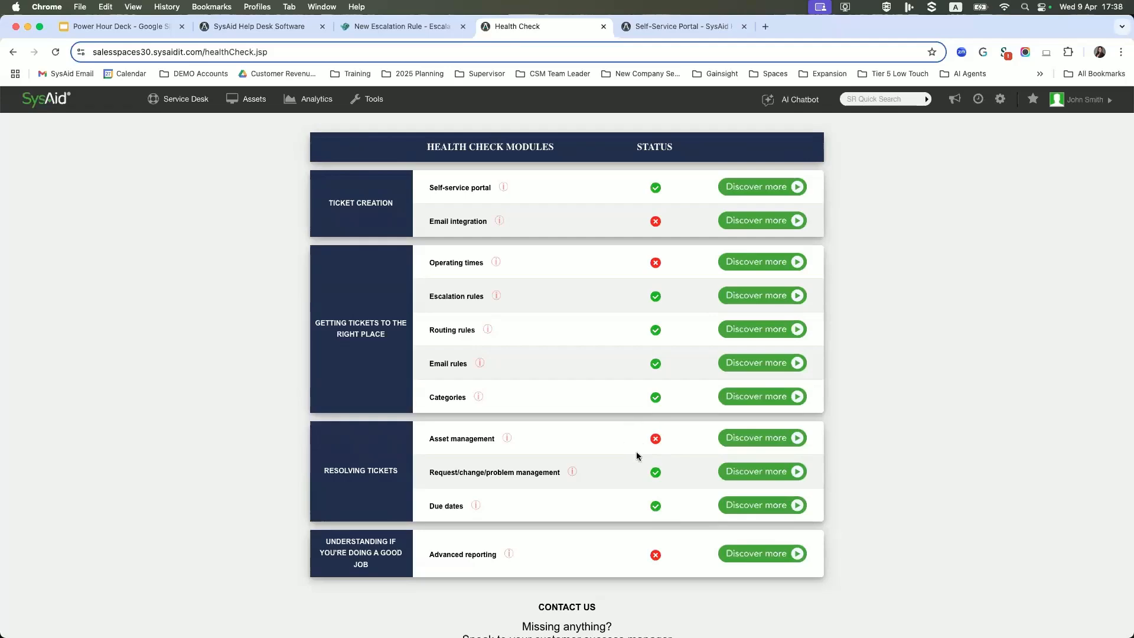
{"action": "left_click", "coordinate": [250, 26]}
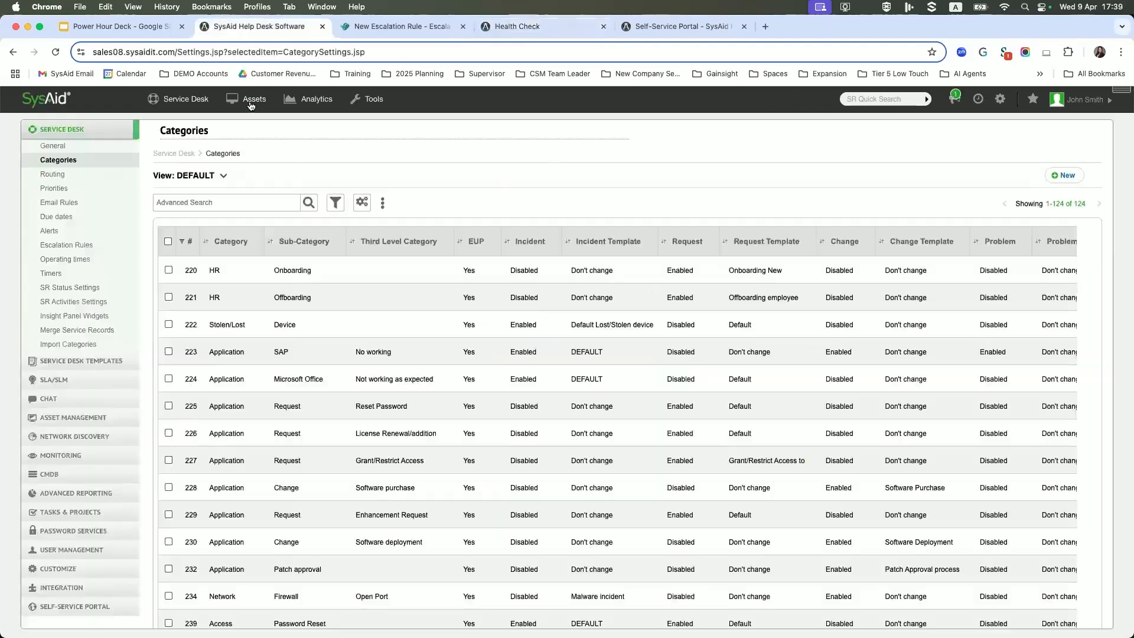
{"action": "mouse_move", "coordinate": [250, 105]}
{"action": "left_click", "coordinate": [186, 156]}
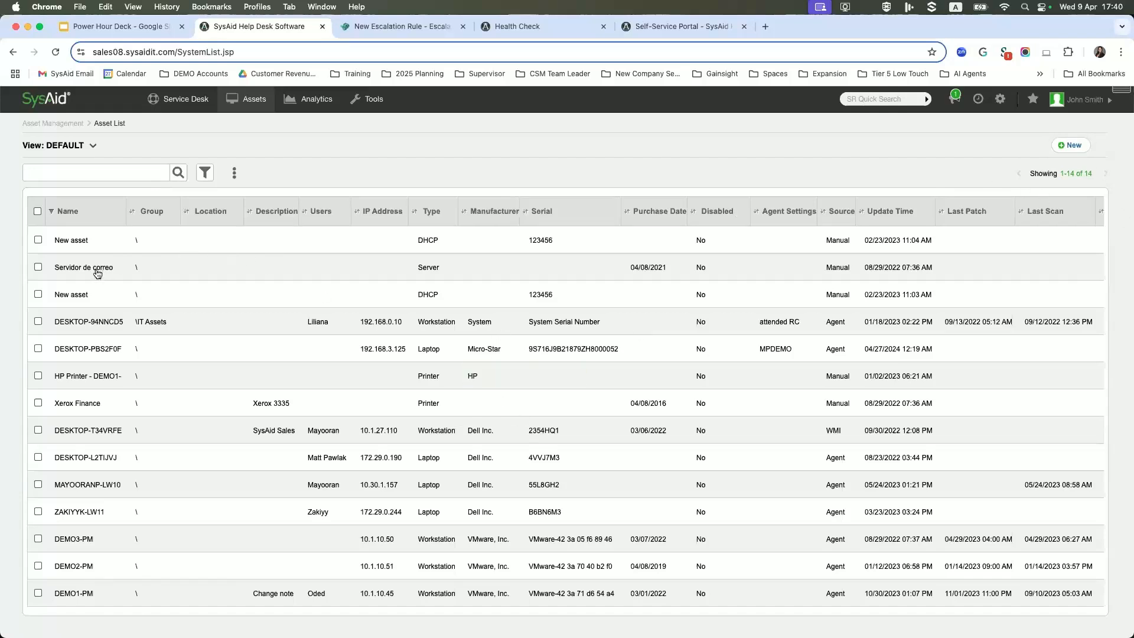
- Open the DESKTOP-94NNCD5 workstation from the asset list and review its general information
{"action": "left_click", "coordinate": [399, 360]}
{"action": "left_click", "coordinate": [216, 319]}
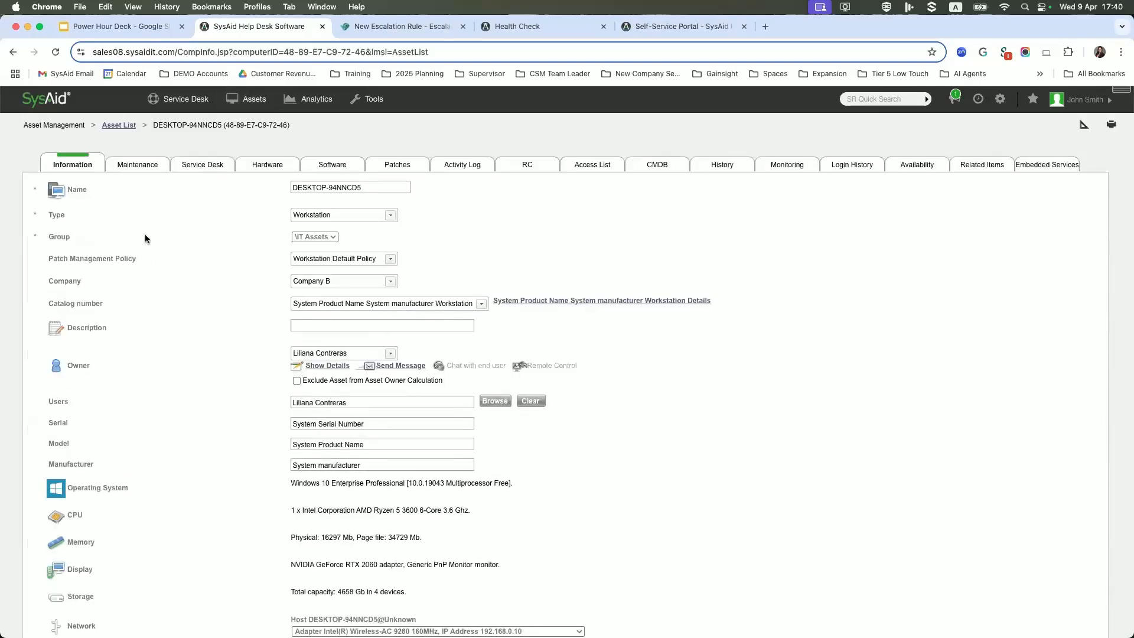
{"action": "scroll", "coordinate": [167, 329], "scroll_direction": "down", "scroll_amount": 5}
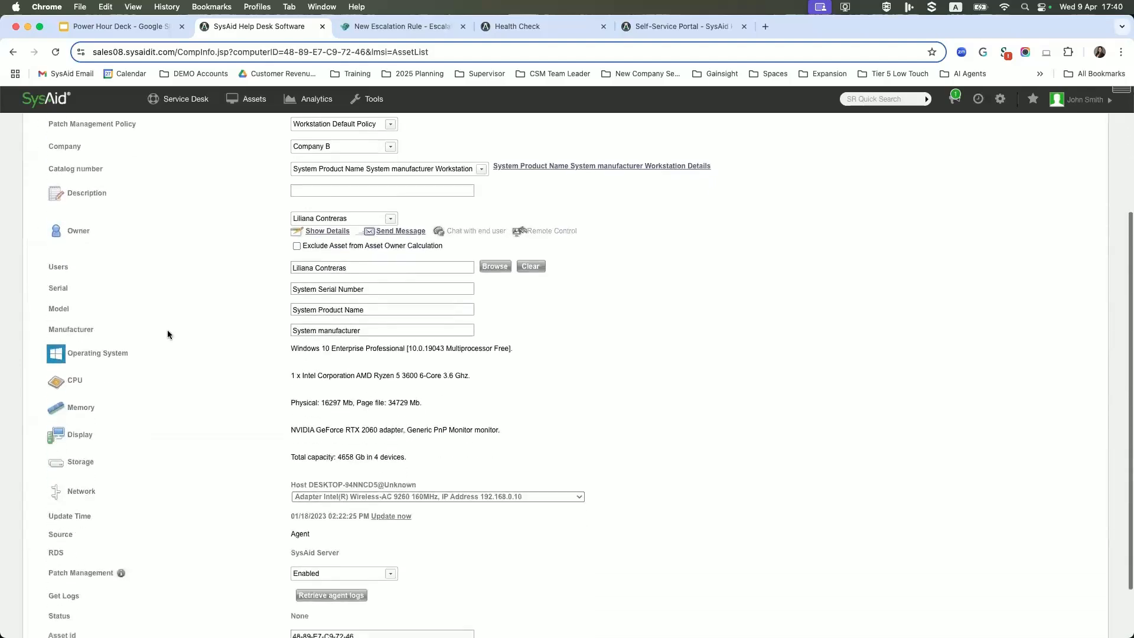
{"action": "scroll", "coordinate": [168, 329], "scroll_direction": "up", "scroll_amount": 5}
{"action": "scroll", "coordinate": [208, 222], "scroll_direction": "down", "scroll_amount": 3}
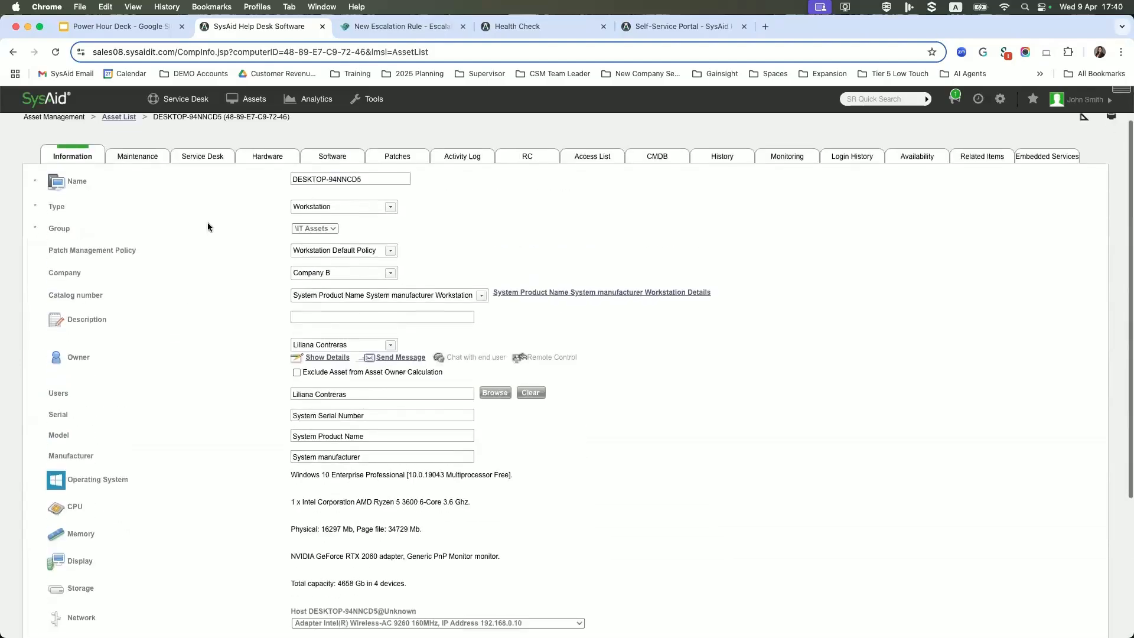
{"action": "scroll", "coordinate": [200, 224], "scroll_direction": "up", "scroll_amount": 1}
{"action": "scroll", "coordinate": [213, 232], "scroll_direction": "up", "scroll_amount": 2}
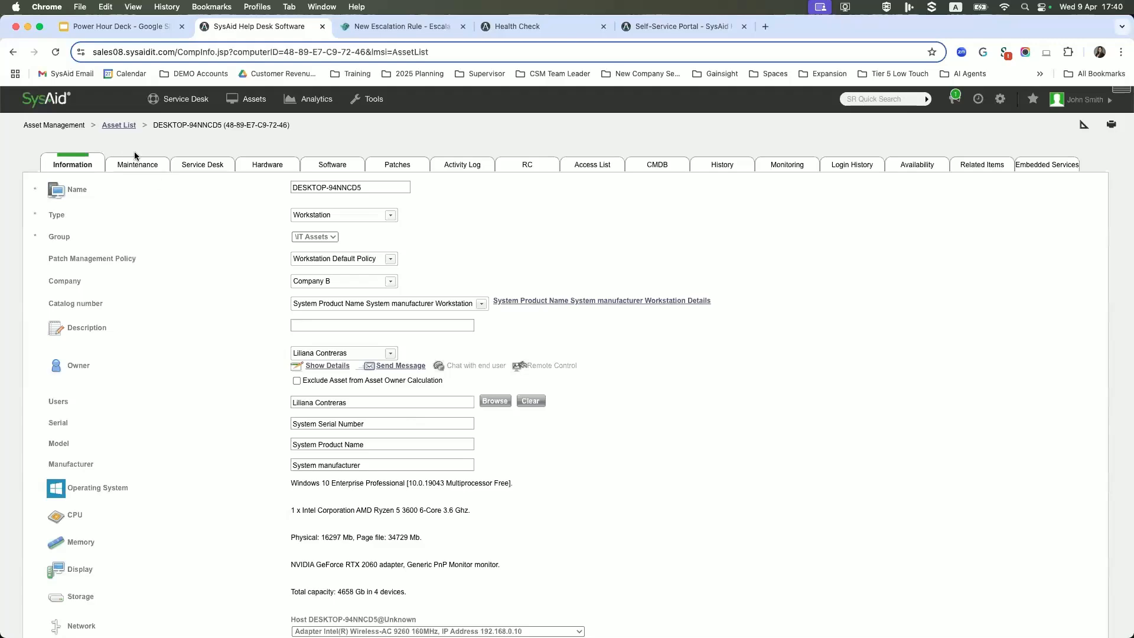
- Review the hardware details and the installed software of the DESKTOP-94NNCD5 asset
{"action": "left_click", "coordinate": [257, 165]}
{"action": "scroll", "coordinate": [240, 384], "scroll_direction": "down", "scroll_amount": 5}
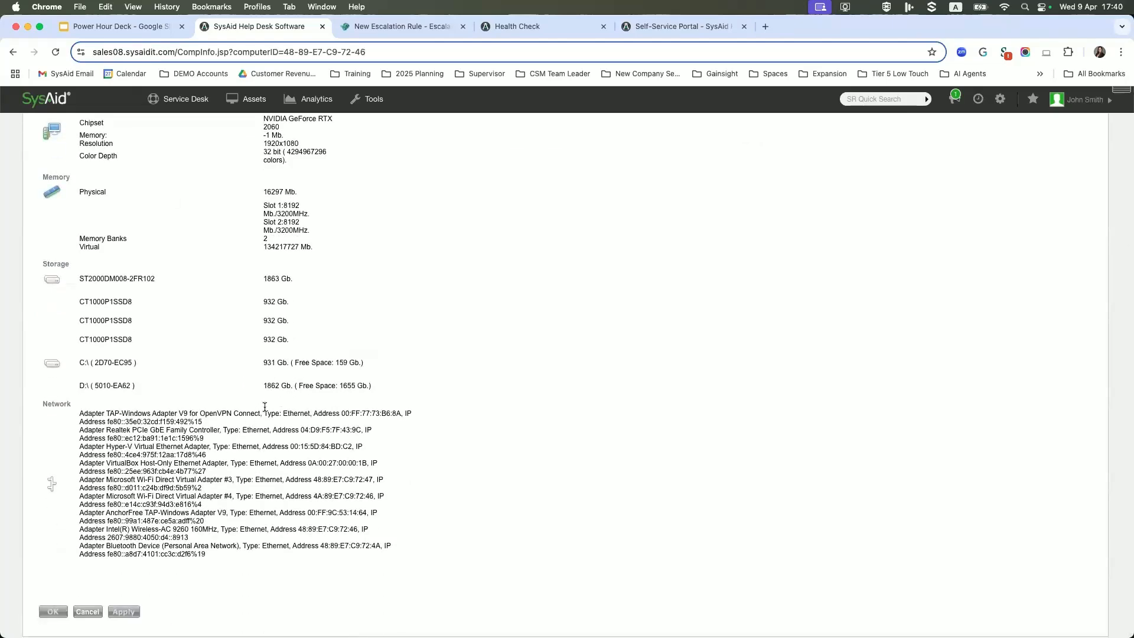
{"action": "scroll", "coordinate": [339, 391], "scroll_direction": "up", "scroll_amount": 5}
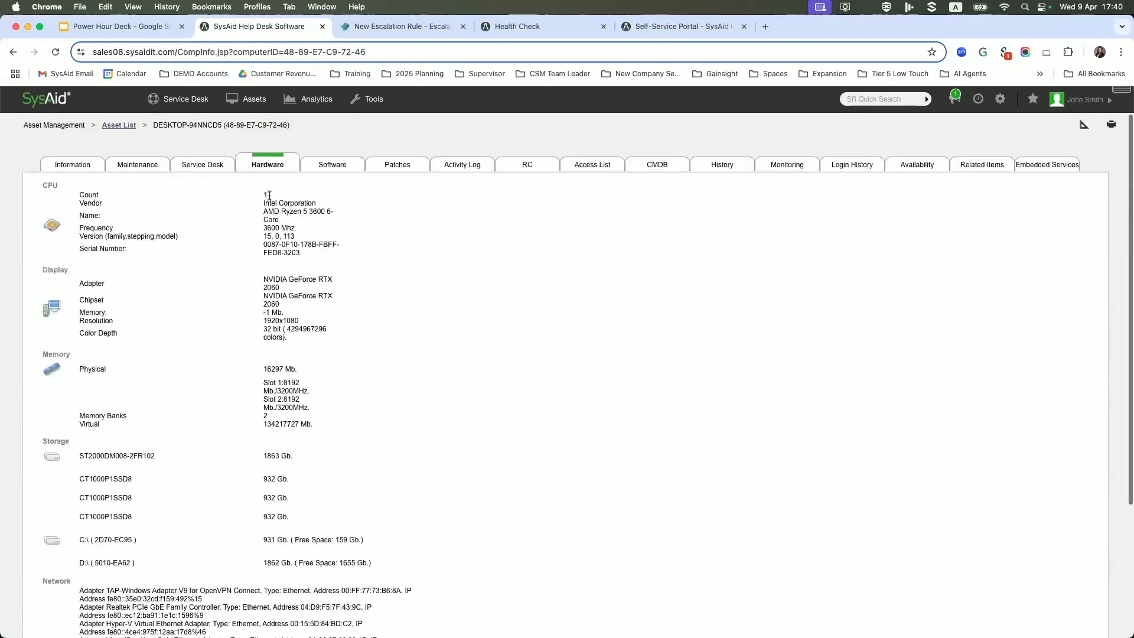
{"action": "left_click", "coordinate": [331, 164]}
{"action": "scroll", "coordinate": [325, 385], "scroll_direction": "down", "scroll_amount": 4}
{"action": "scroll", "coordinate": [324, 385], "scroll_direction": "up", "scroll_amount": 4}
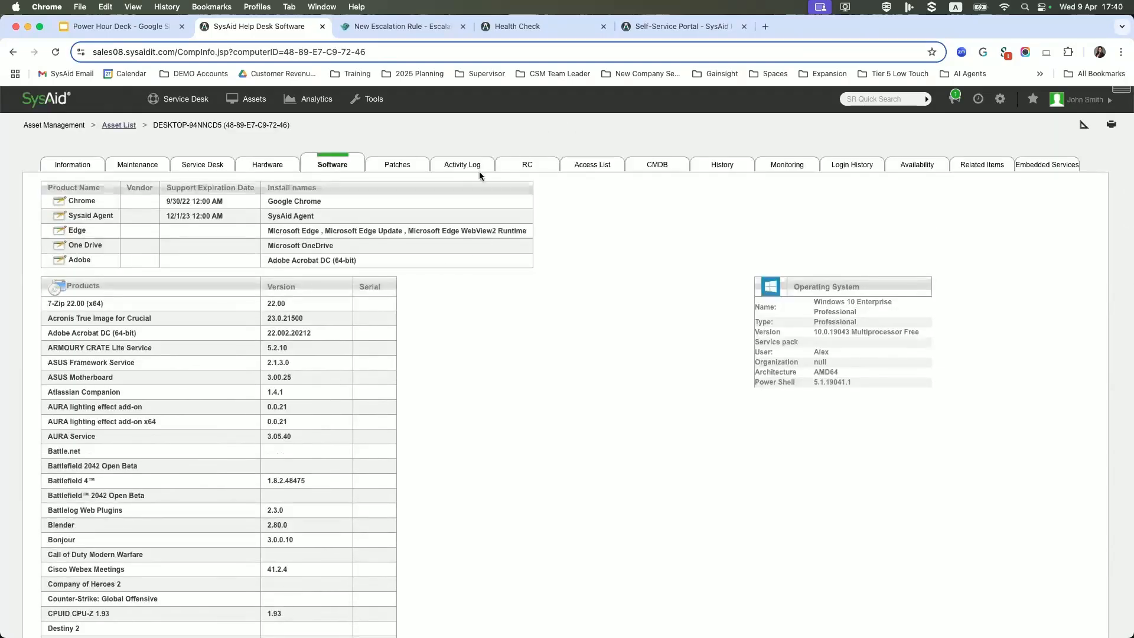
- Check the asset's remote control options, login history and activity log
{"action": "left_click", "coordinate": [530, 167]}
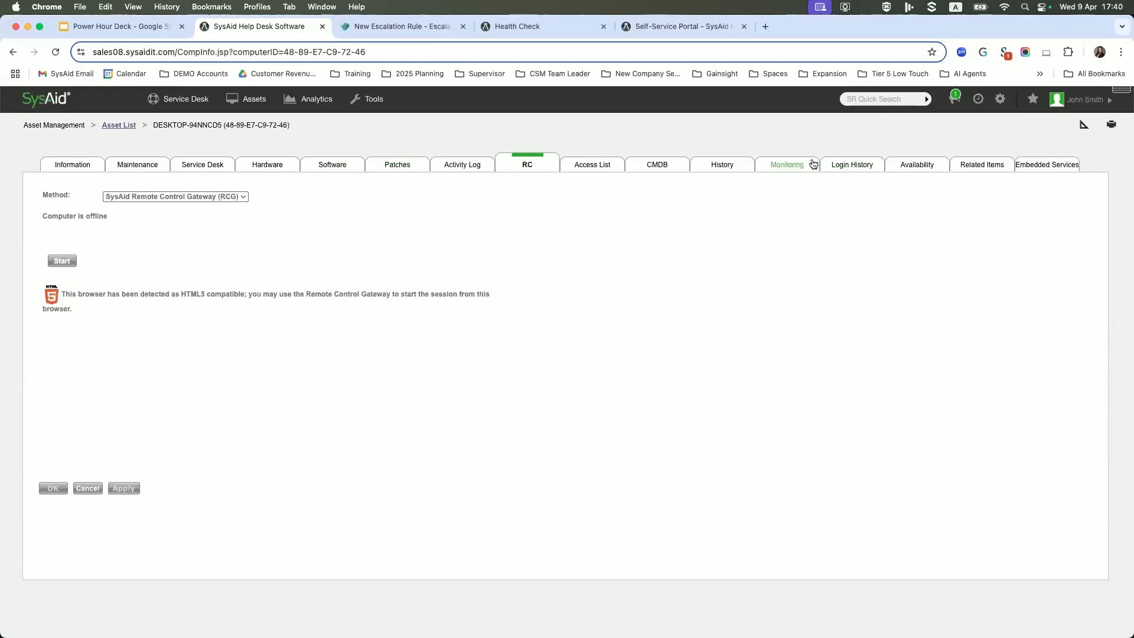
{"action": "left_click", "coordinate": [833, 170]}
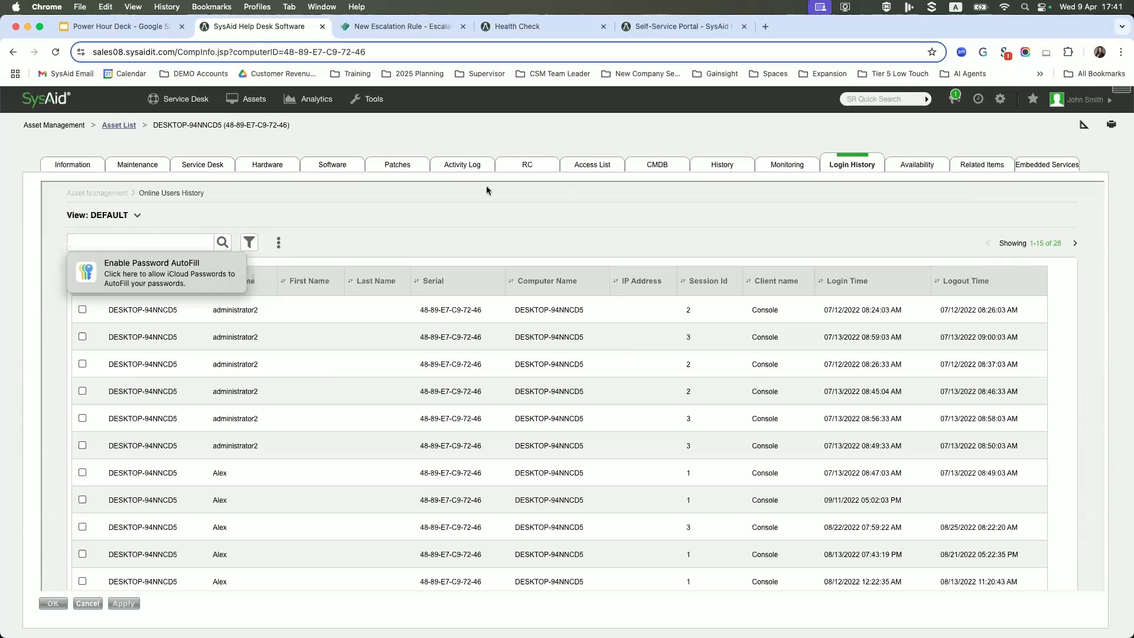
{"action": "left_click", "coordinate": [467, 167]}
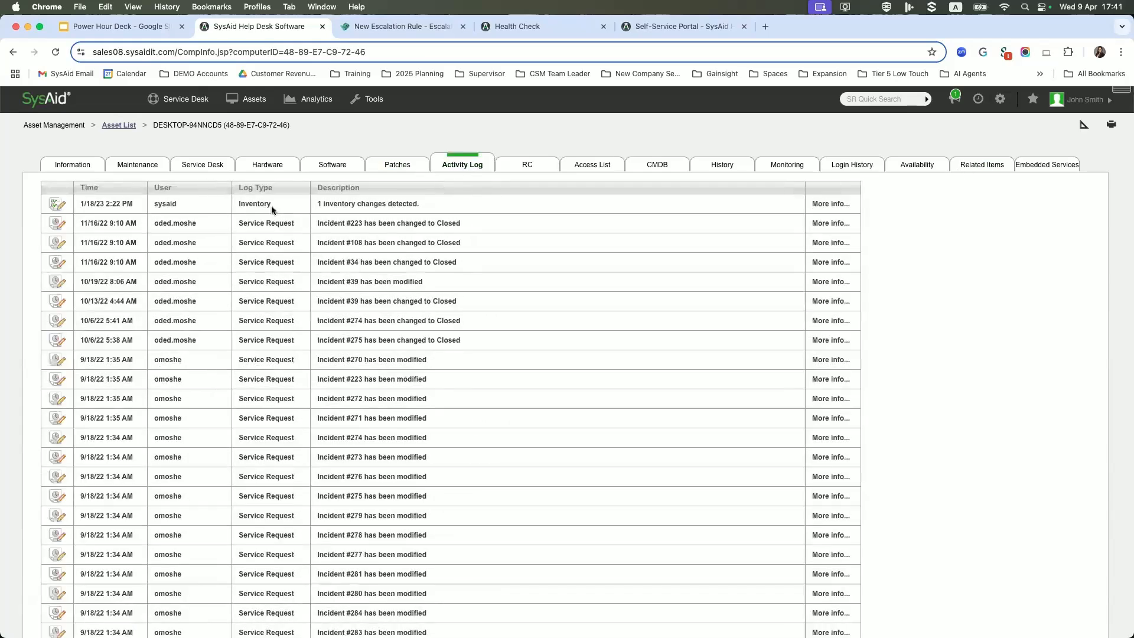
- Return to the asset's software details and look through the full list of installed products
{"action": "left_click", "coordinate": [332, 166]}
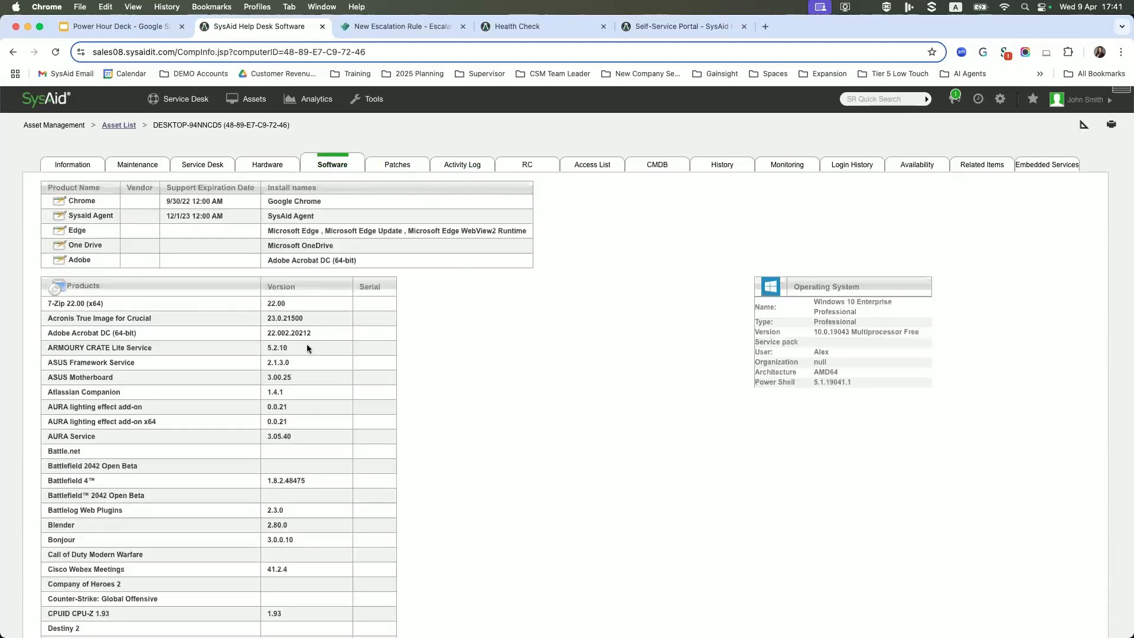
{"action": "scroll", "coordinate": [307, 344], "scroll_direction": "down", "scroll_amount": 10}
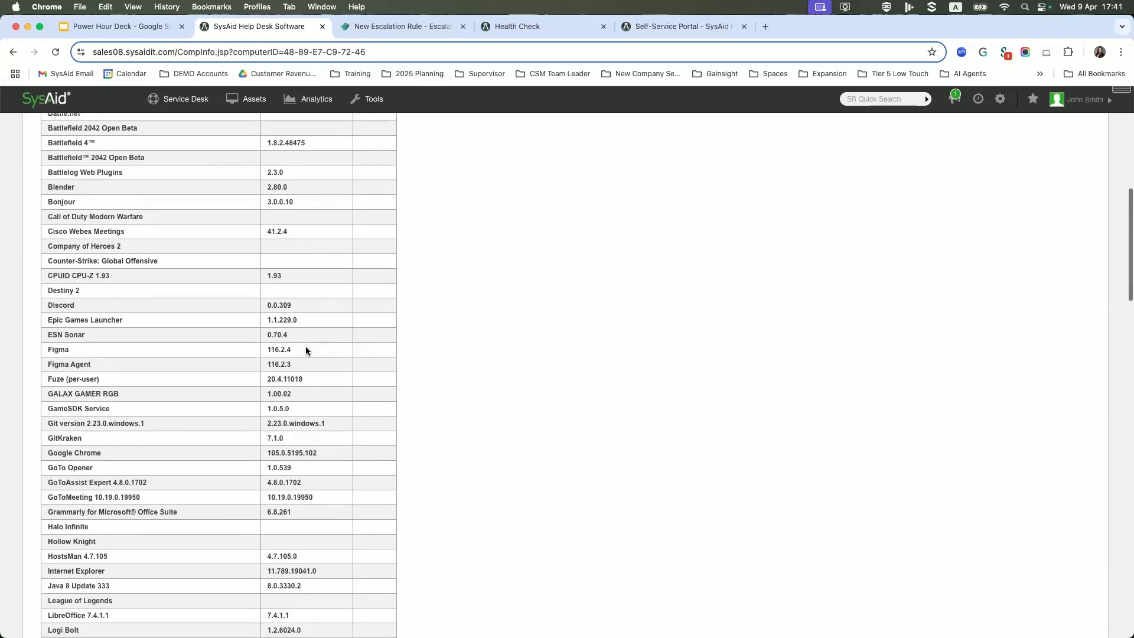
{"action": "scroll", "coordinate": [296, 351], "scroll_direction": "down", "scroll_amount": 9}
{"action": "scroll", "coordinate": [289, 354], "scroll_direction": "down", "scroll_amount": 20}
{"action": "scroll", "coordinate": [320, 365], "scroll_direction": "up", "scroll_amount": 20}
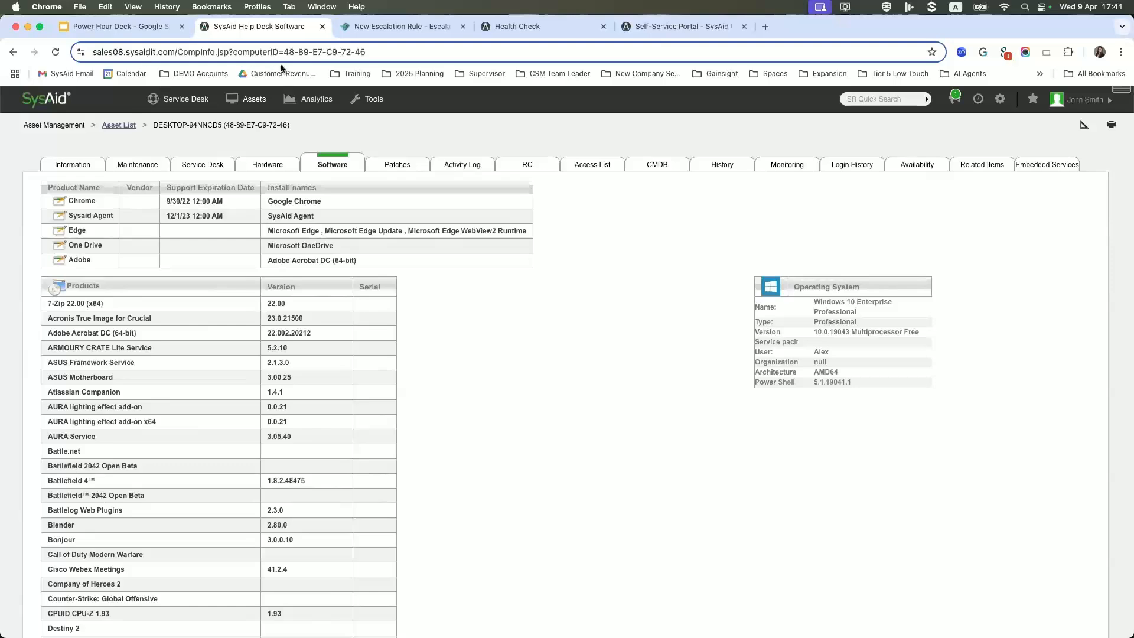
- Open the Service Desk incident list and open the Office issues incident #2106
{"action": "left_click", "coordinate": [189, 101]}
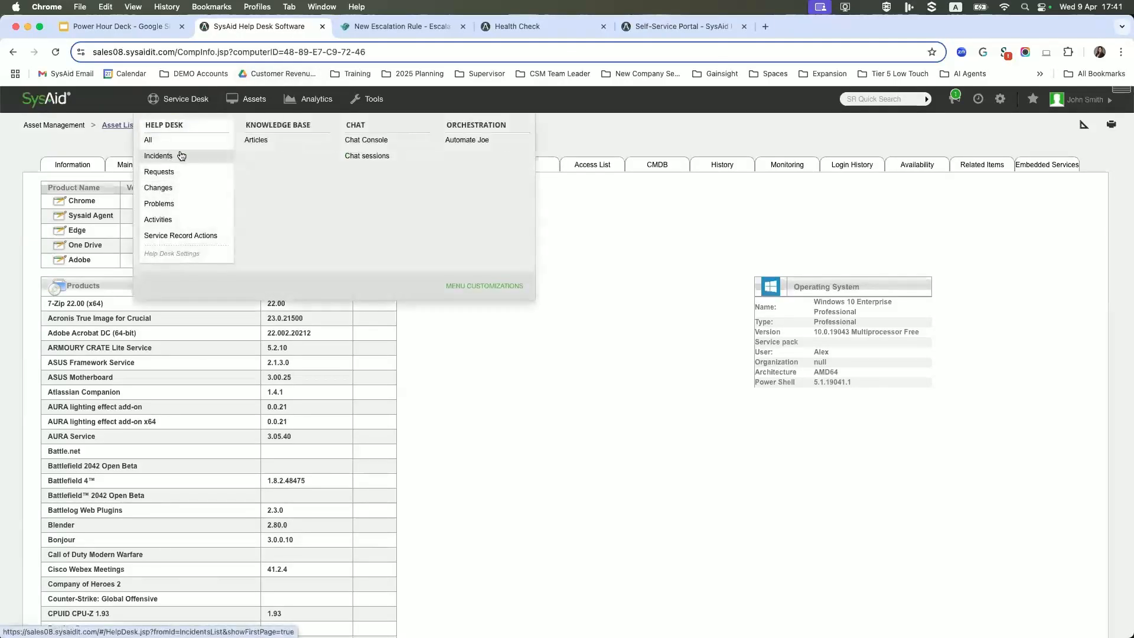
{"action": "left_click", "coordinate": [181, 157]}
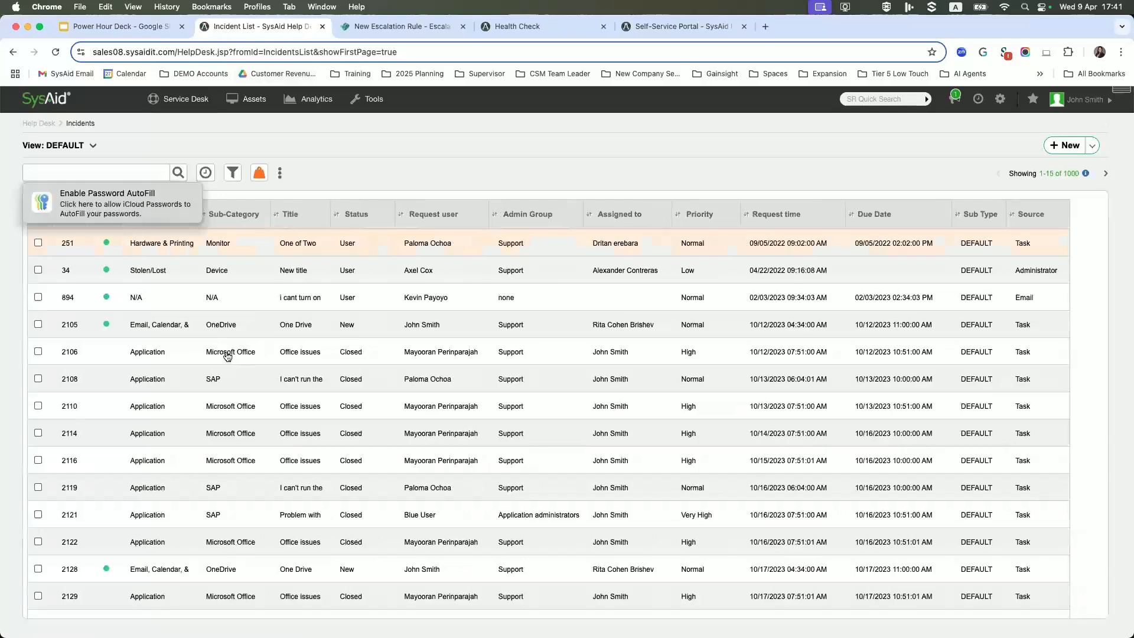
{"action": "left_click", "coordinate": [226, 352]}
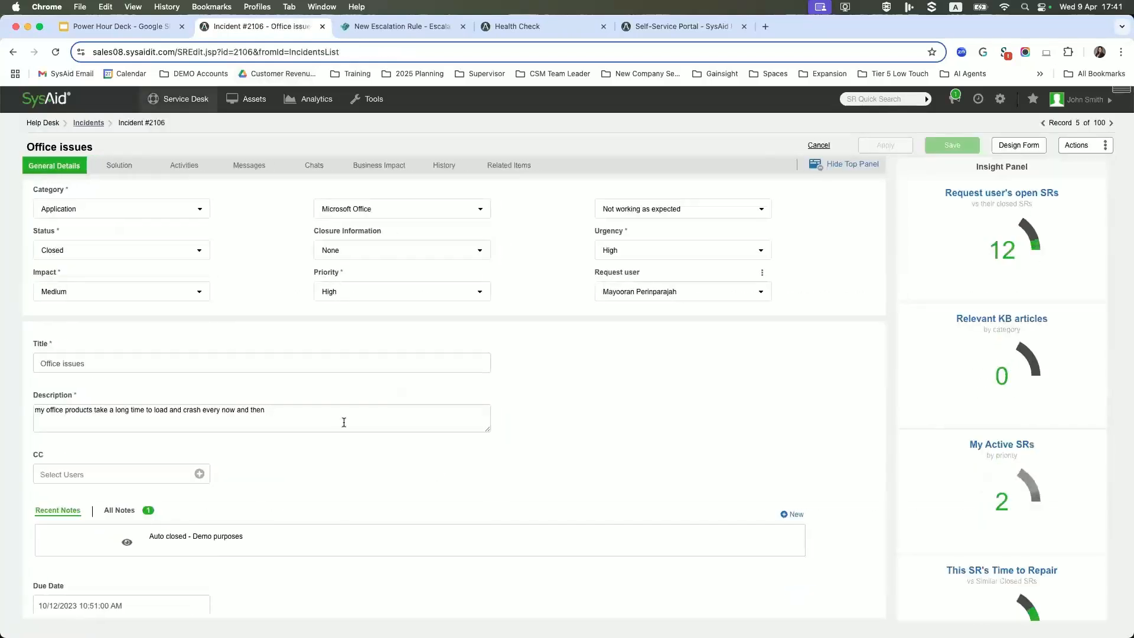
- Open the asset selection for the incident's Main Asset field and browse the available assets
{"action": "scroll", "coordinate": [248, 443], "scroll_direction": "down", "scroll_amount": 5}
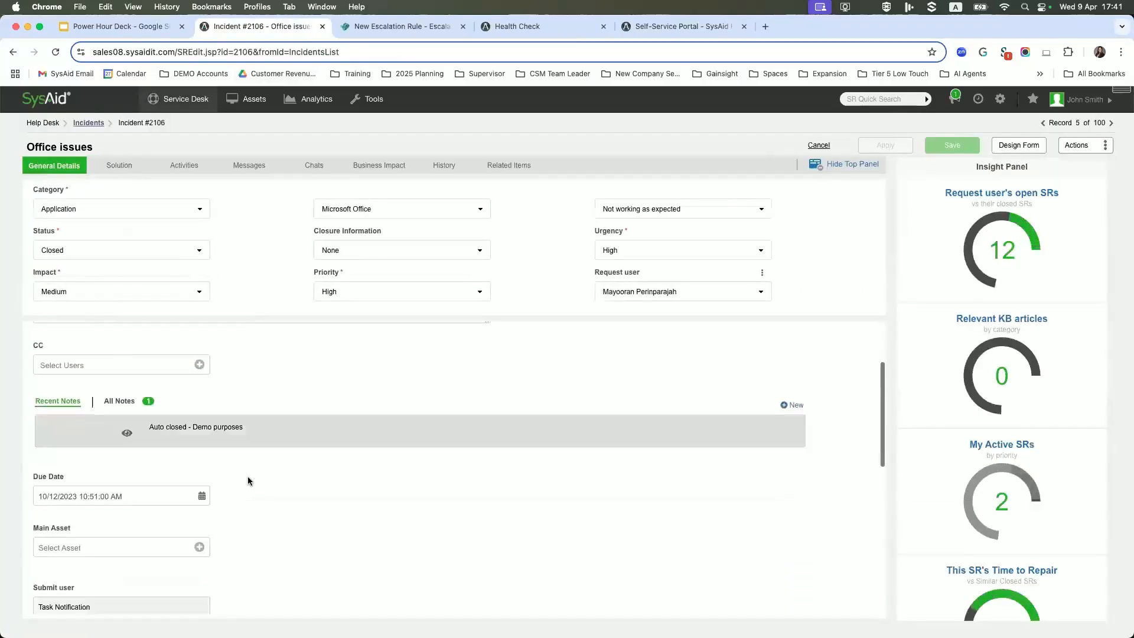
{"action": "left_click", "coordinate": [200, 375]}
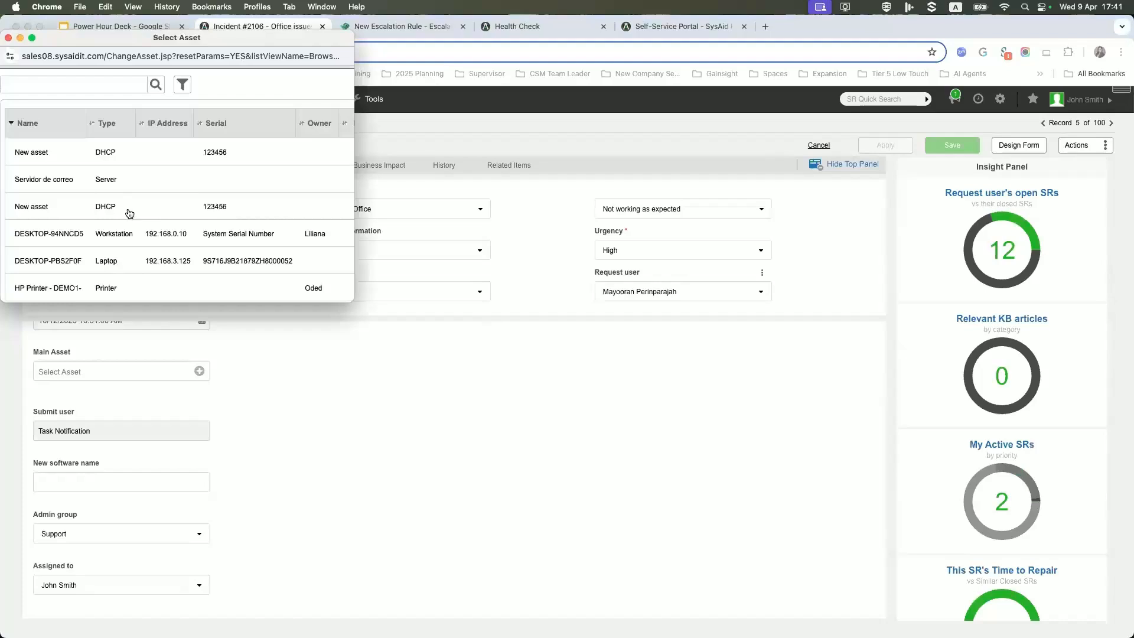
{"action": "scroll", "coordinate": [119, 230], "scroll_direction": "down", "scroll_amount": 5}
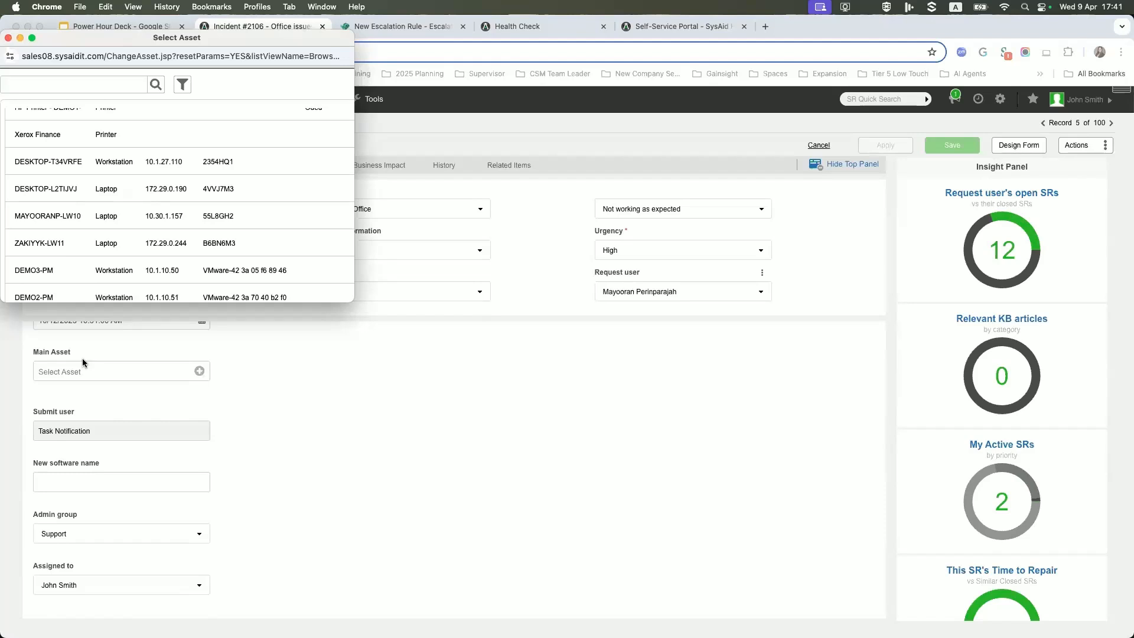
- Close the asset selection and review the Health Check modules overview before returning to the incident
{"action": "left_click", "coordinate": [7, 38]}
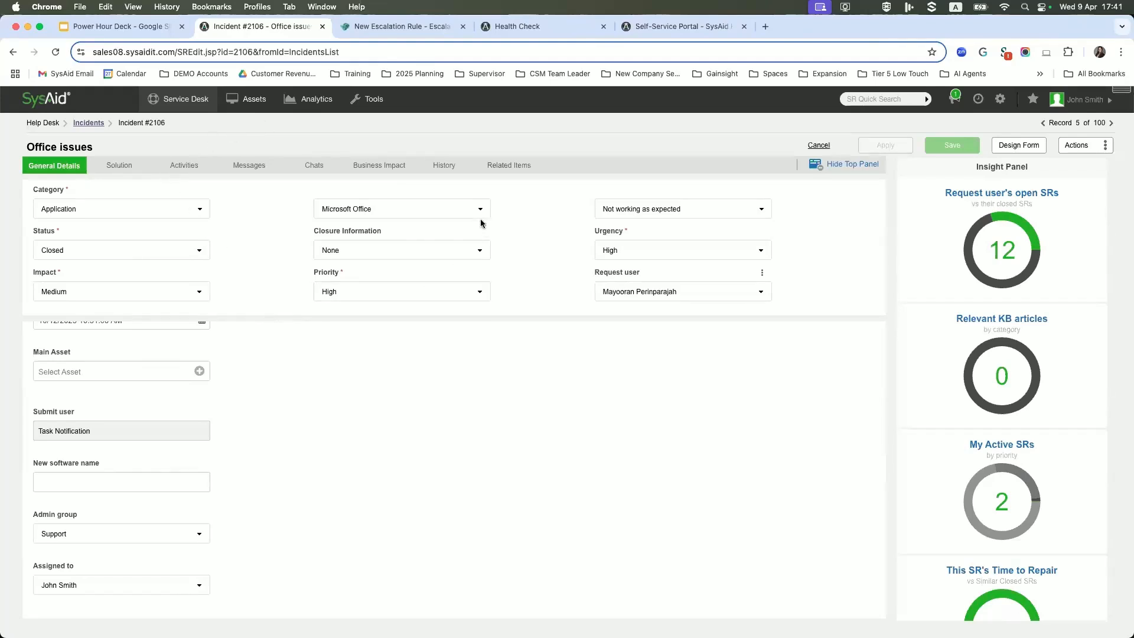
{"action": "left_click", "coordinate": [576, 29]}
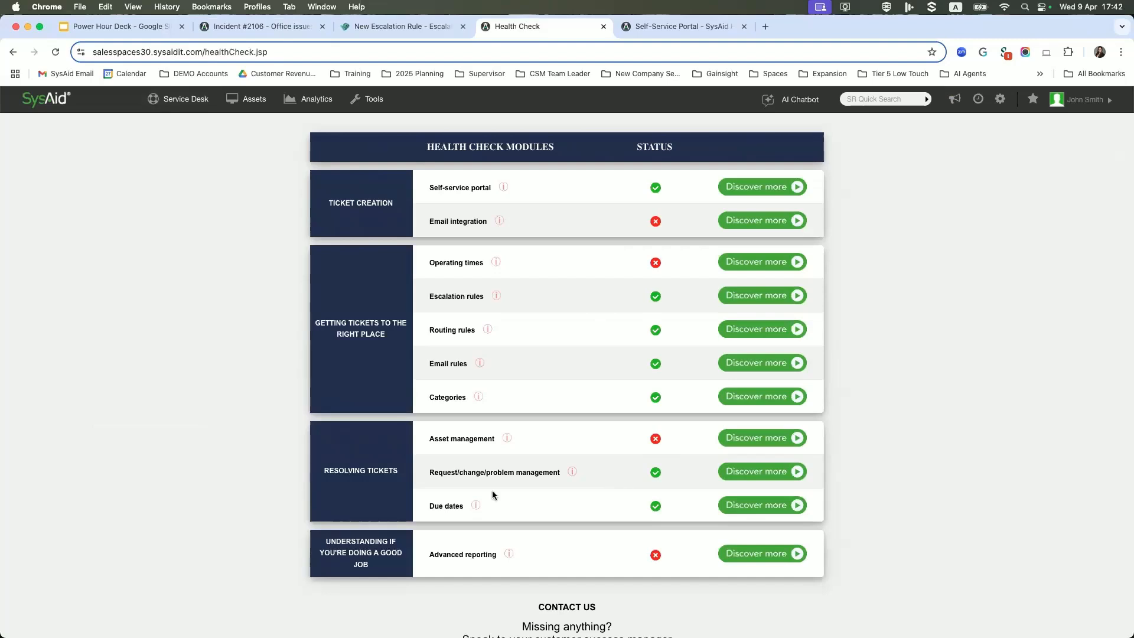
{"action": "left_click", "coordinate": [265, 28]}
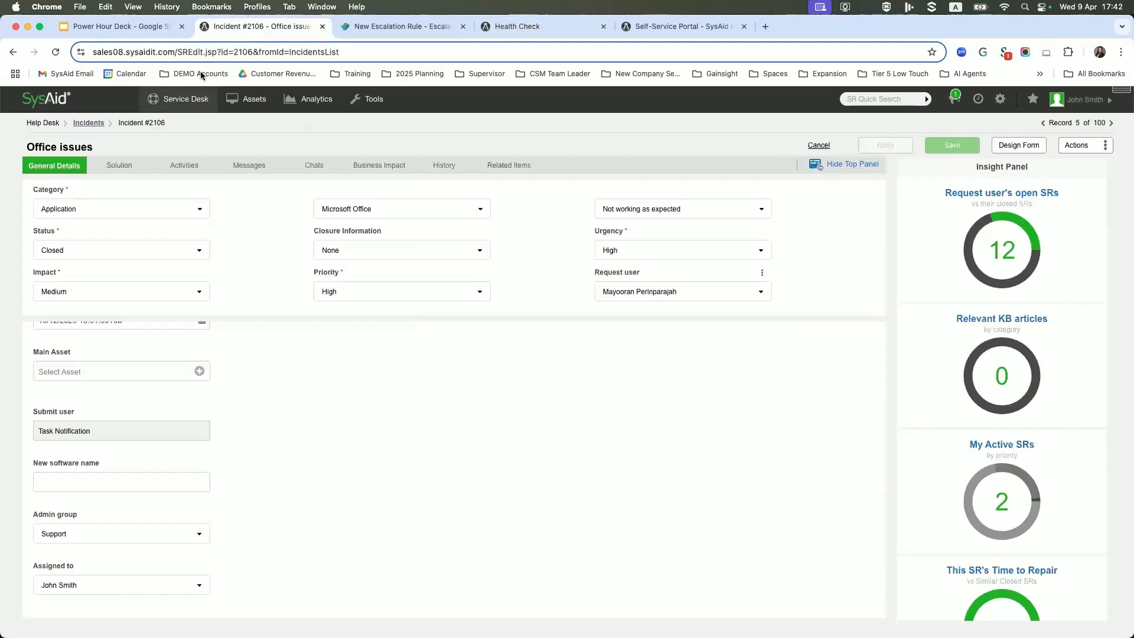
- Open the onboarding request #481 from the Service Desk request list and read through its hiring manager stage
{"action": "mouse_move", "coordinate": [177, 99]}
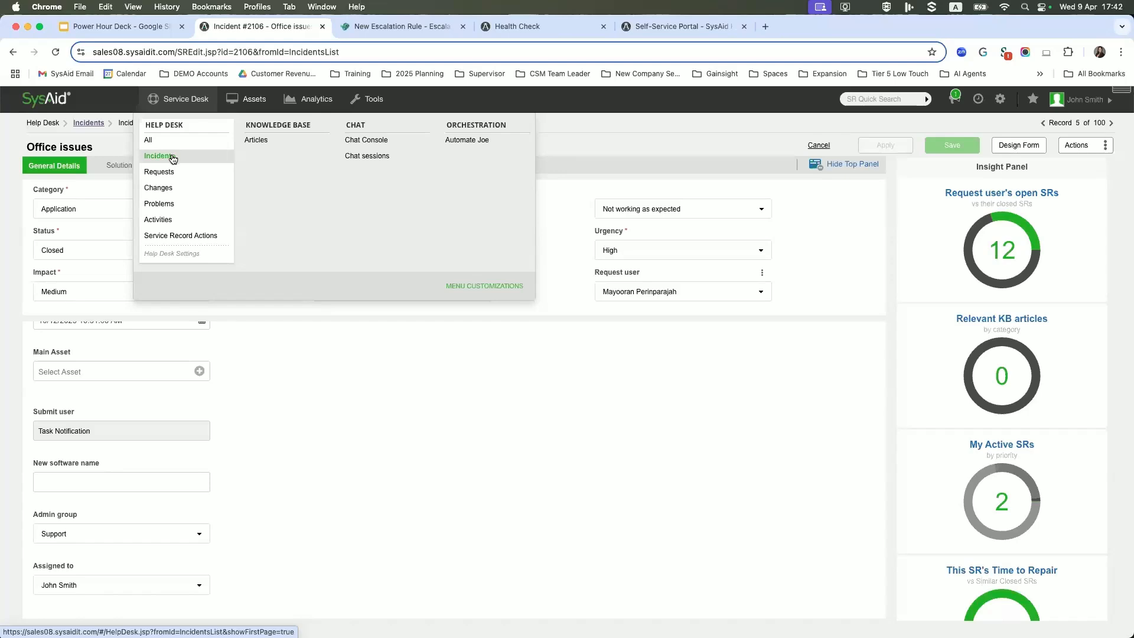
{"action": "left_click", "coordinate": [161, 172]}
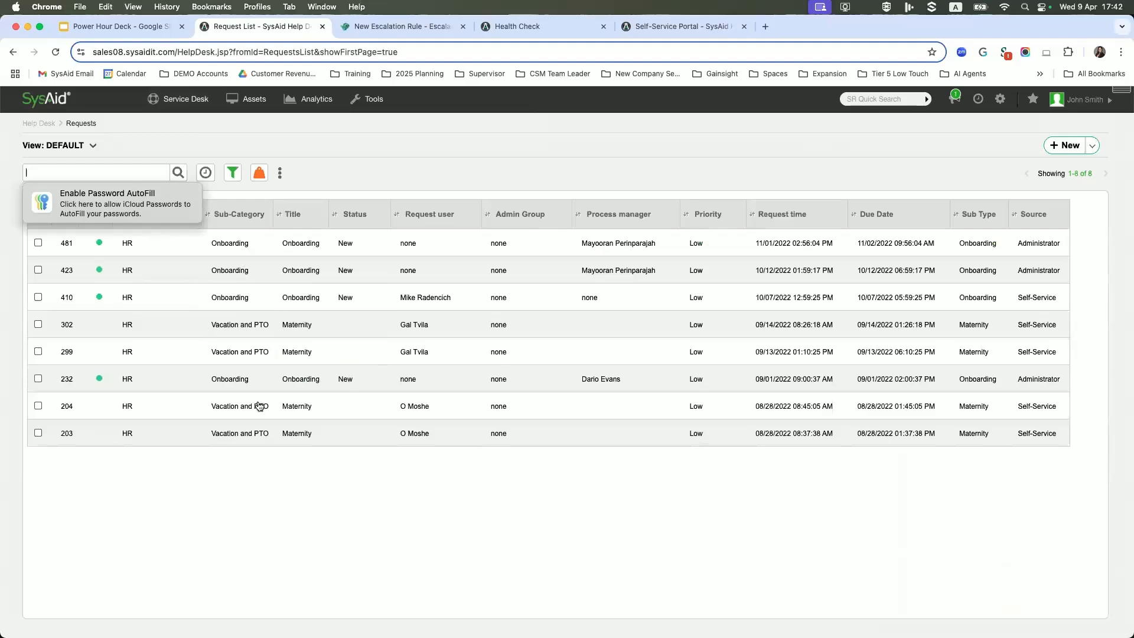
{"action": "left_click", "coordinate": [240, 259]}
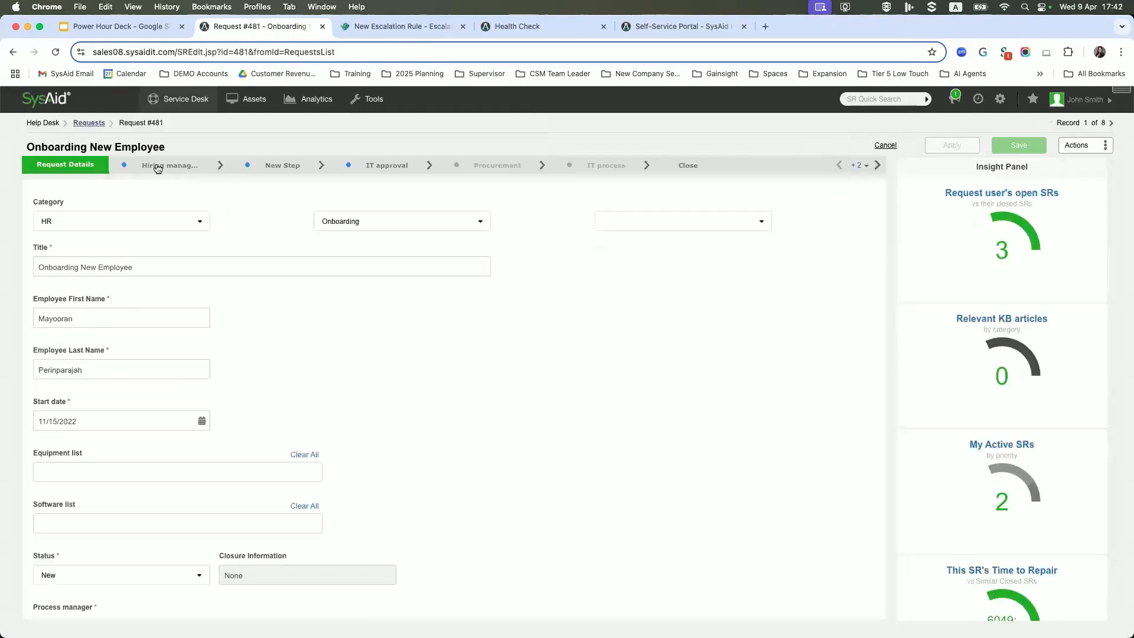
{"action": "left_click", "coordinate": [180, 169]}
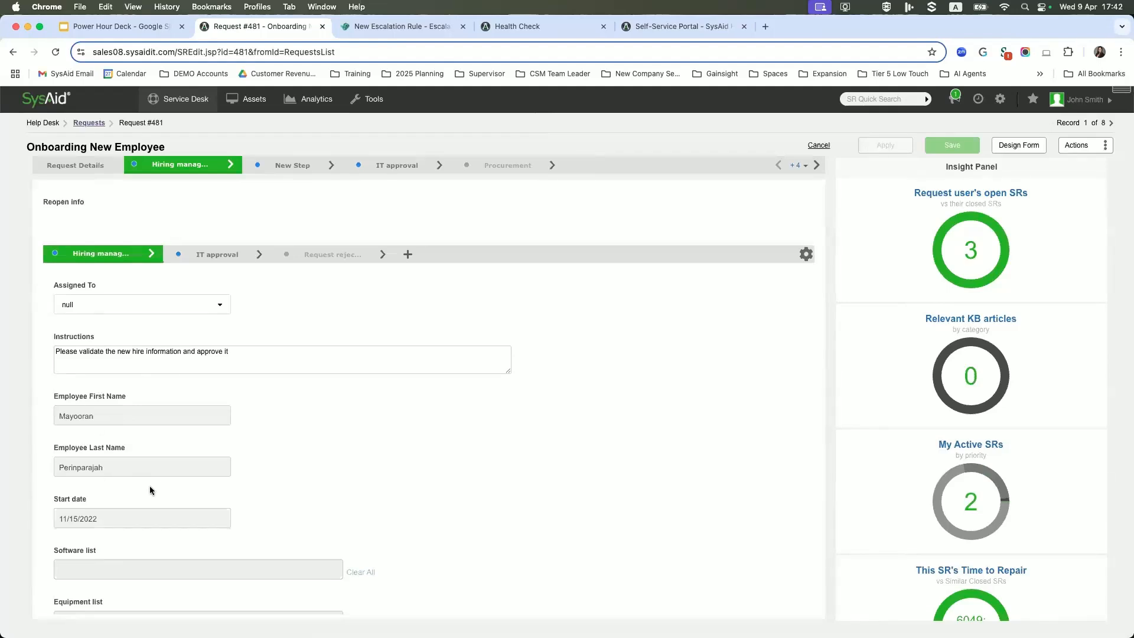
{"action": "scroll", "coordinate": [130, 488], "scroll_direction": "down", "scroll_amount": 5}
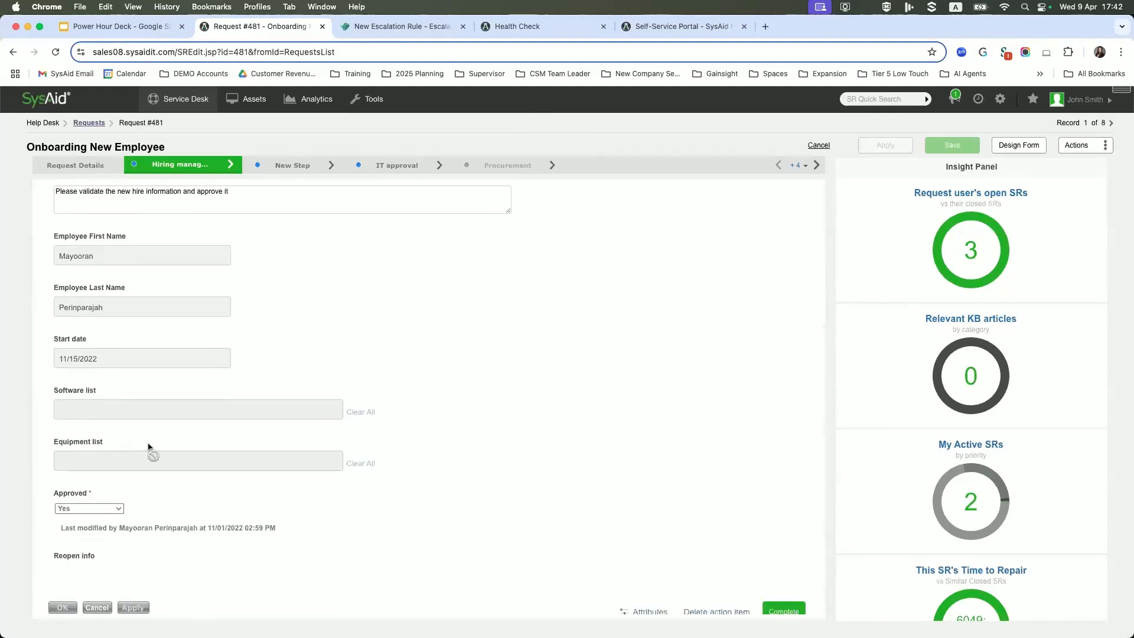
{"action": "scroll", "coordinate": [79, 463], "scroll_direction": "up", "scroll_amount": 5}
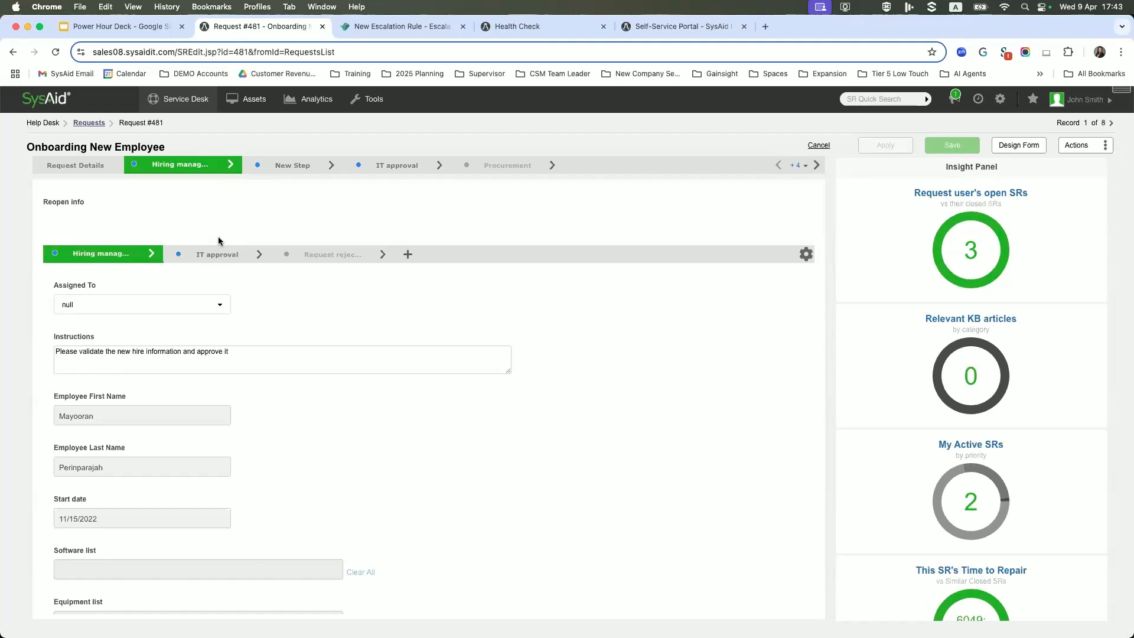
- Show the New Step stage of the onboarding request #481 workflow
{"action": "left_click", "coordinate": [193, 103]}
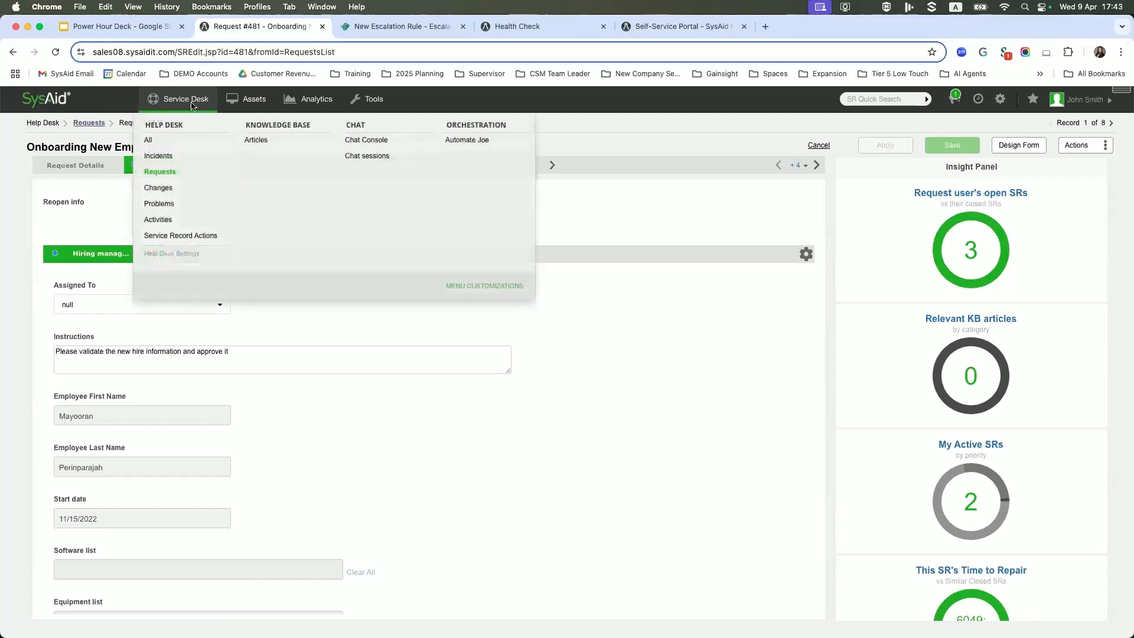
{"action": "left_click", "coordinate": [159, 172]}
{"action": "left_click", "coordinate": [452, 408]}
{"action": "left_click", "coordinate": [297, 168]}
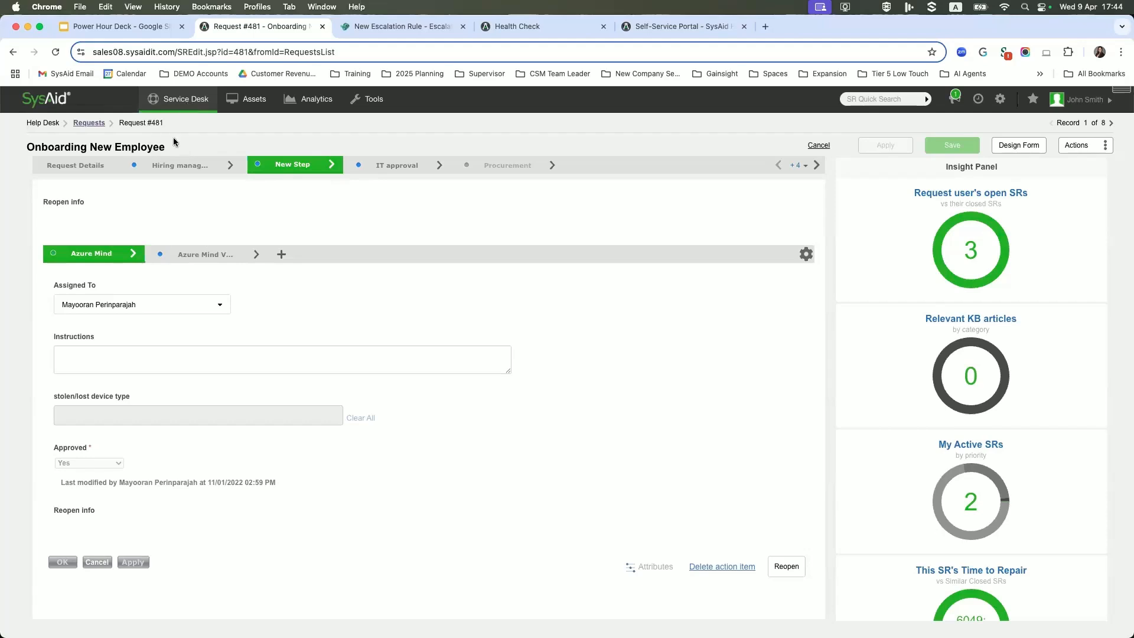
- Open the change list and view the details of change #10798 for upgrading the Exchange server
{"action": "left_click", "coordinate": [187, 105]}
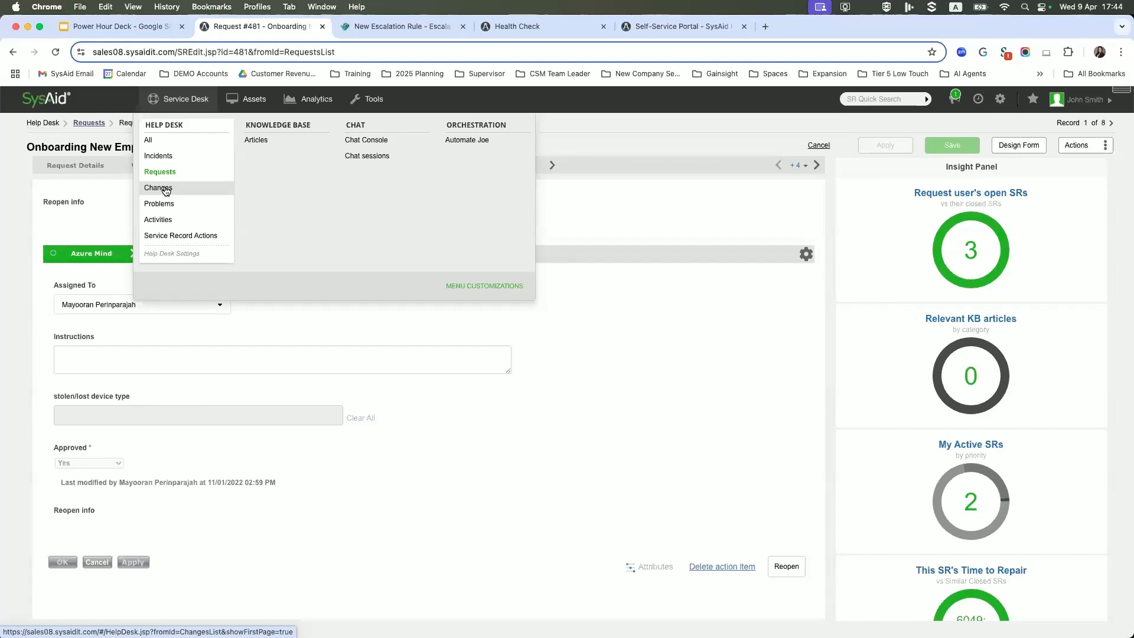
{"action": "left_click", "coordinate": [166, 189]}
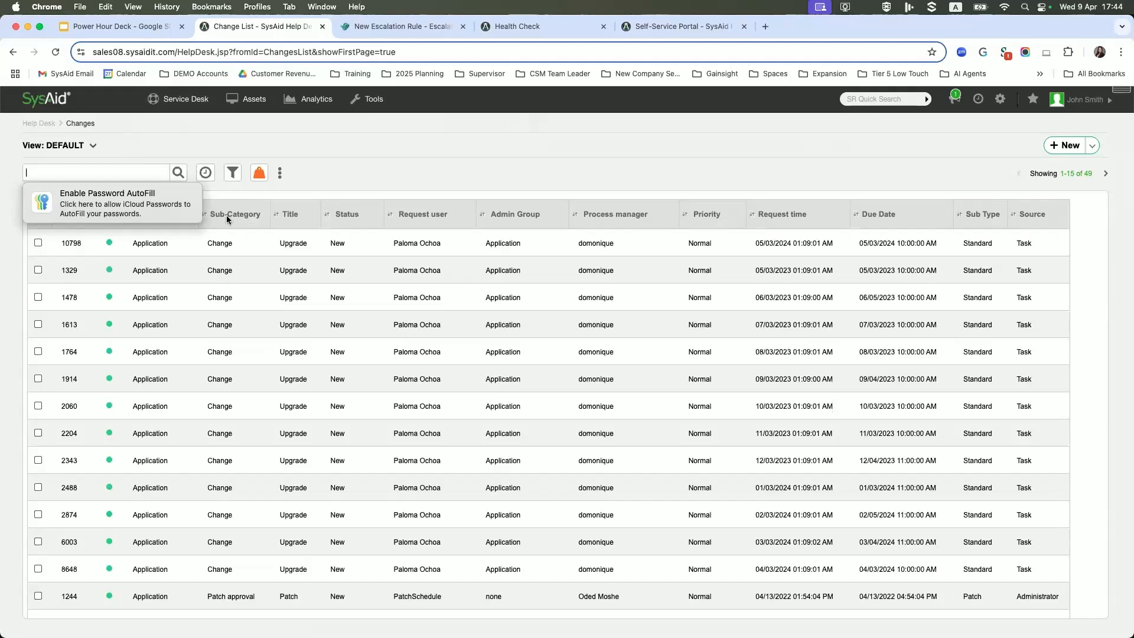
{"action": "left_click", "coordinate": [222, 245]}
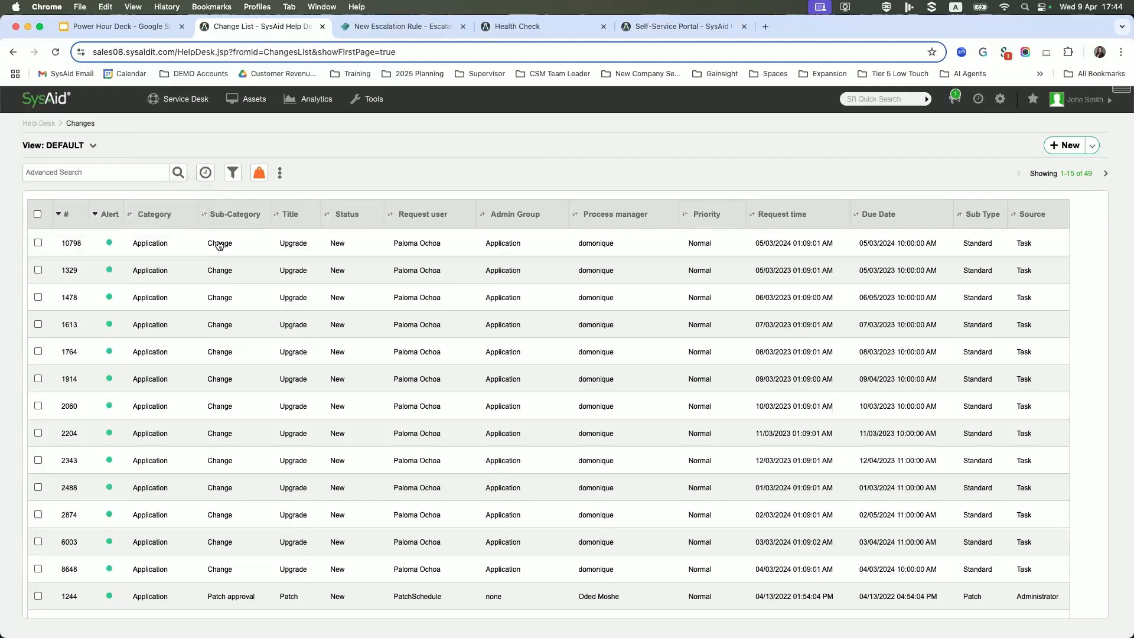
{"action": "scroll", "coordinate": [239, 457], "scroll_direction": "down", "scroll_amount": 3}
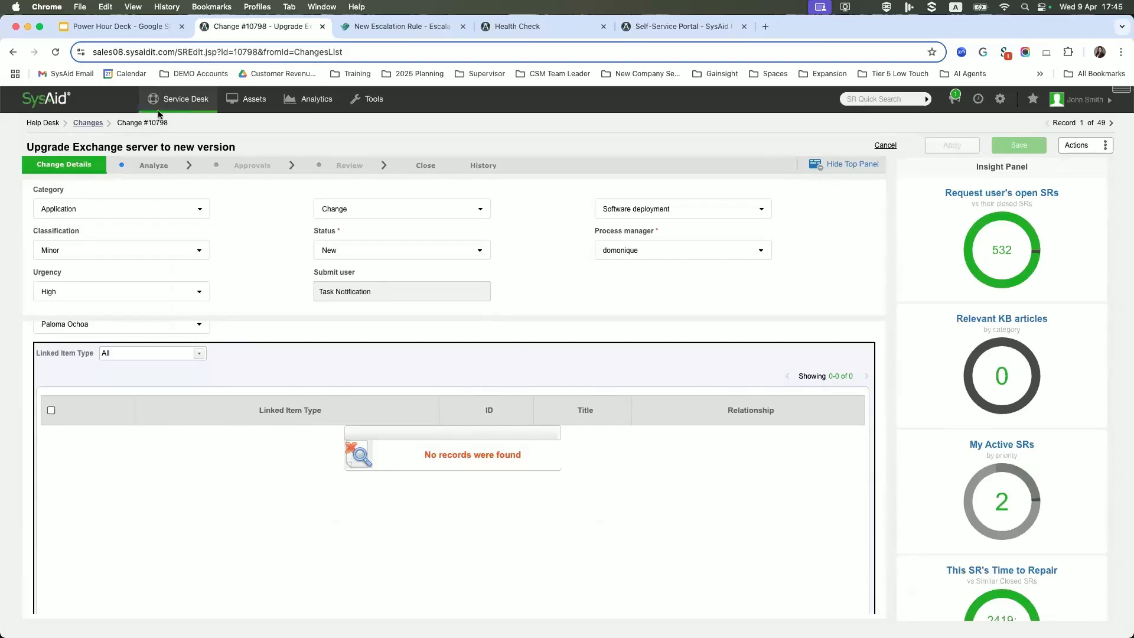
- Look at the change's Analyze stage and its form design window, closing the window without edits
{"action": "left_click", "coordinate": [149, 170]}
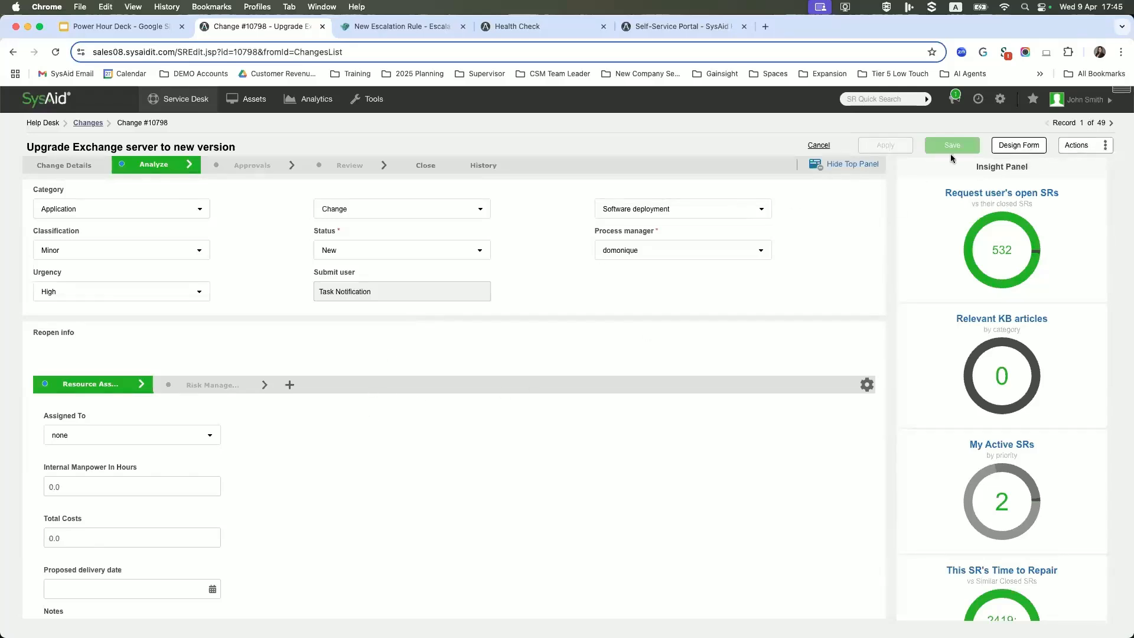
{"action": "left_click", "coordinate": [1012, 147]}
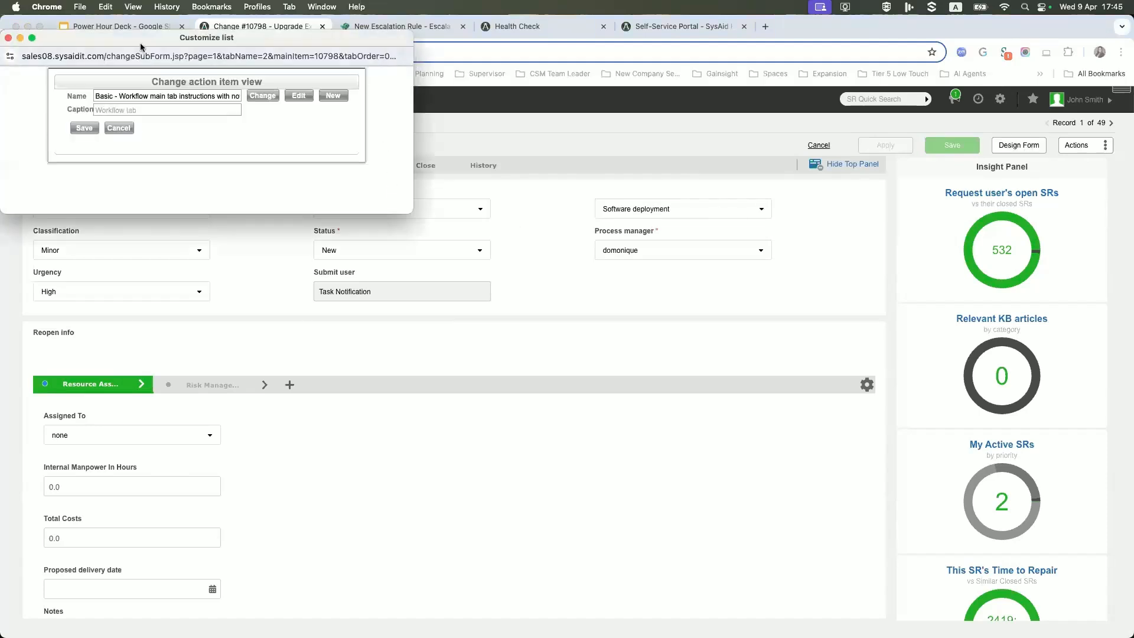
{"action": "left_click", "coordinate": [8, 37]}
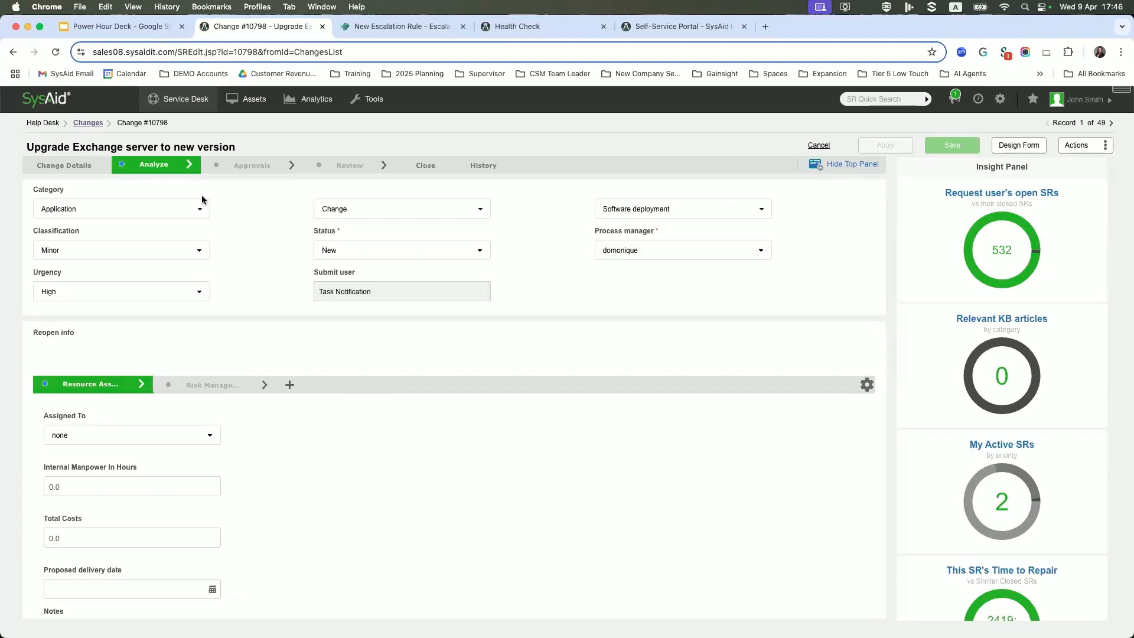
- Open the Service Desk problem list
{"action": "left_click", "coordinate": [178, 98]}
{"action": "left_click", "coordinate": [159, 203]}
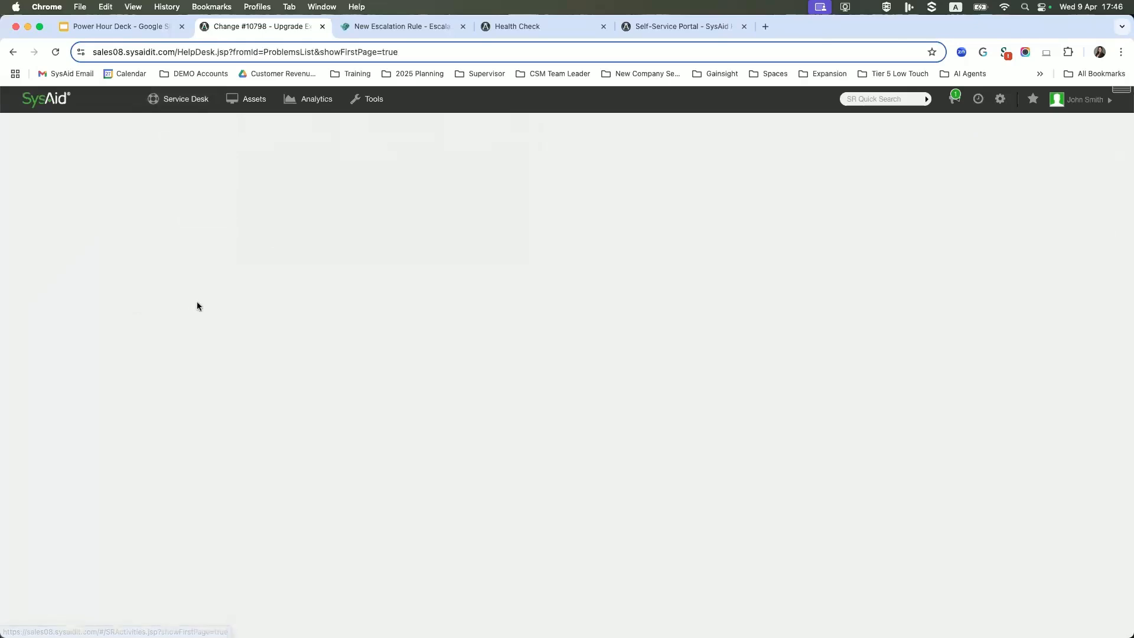
- Open the incident list and select the Microsoft Office incidents 2110, 2114, 2116, 2122, 2129 and 2133
{"action": "left_click", "coordinate": [176, 103]}
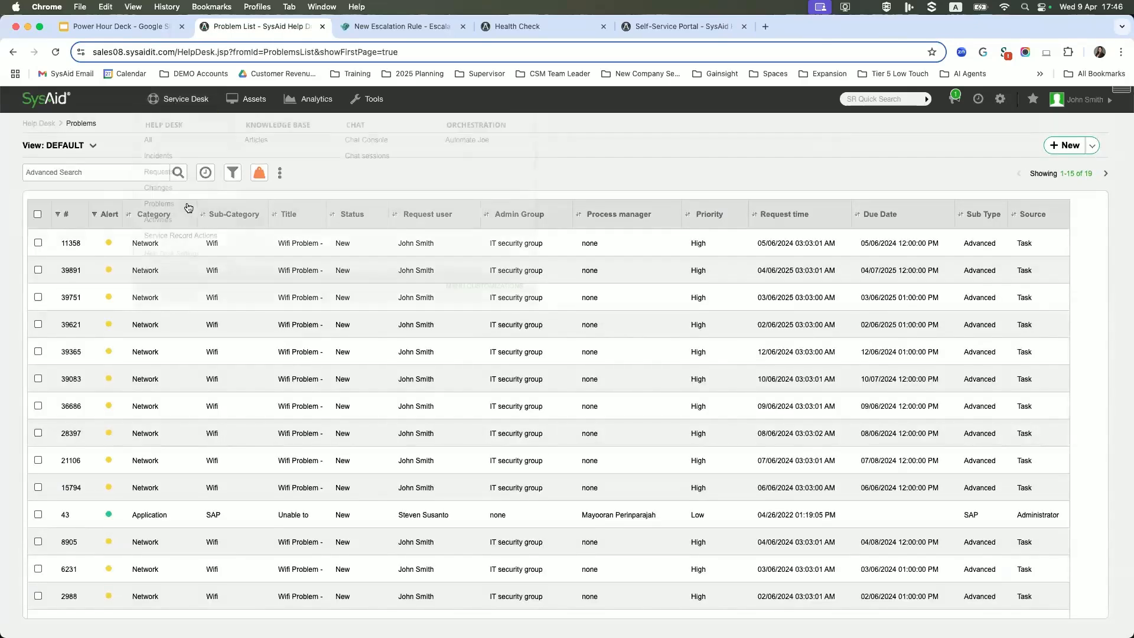
{"action": "left_click", "coordinate": [159, 154]}
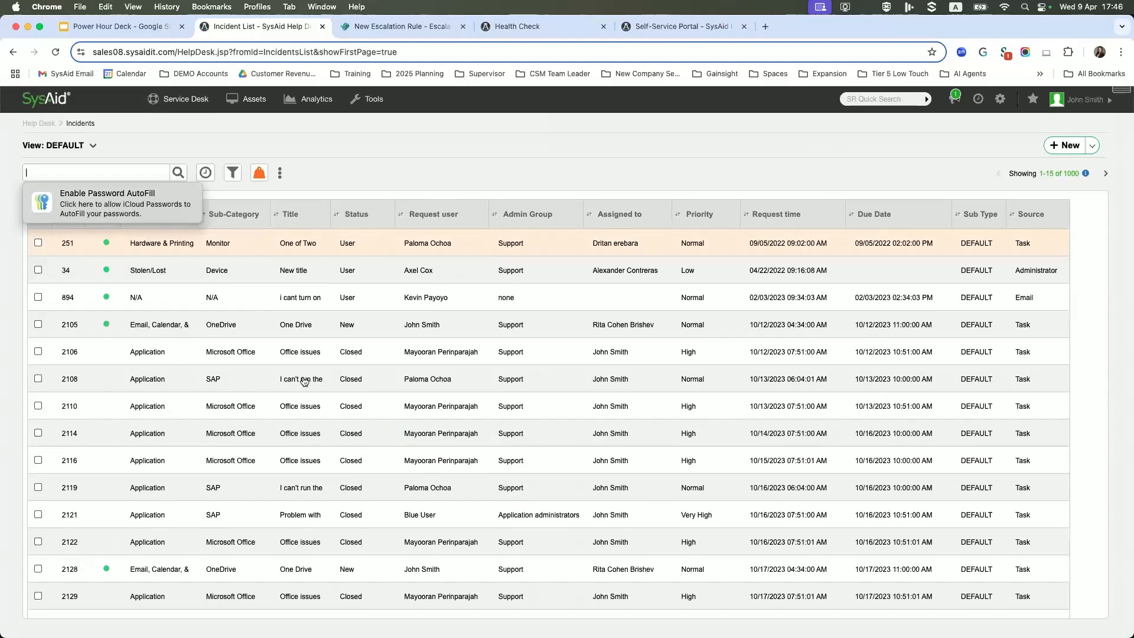
{"action": "scroll", "coordinate": [241, 405], "scroll_direction": "down", "scroll_amount": 1}
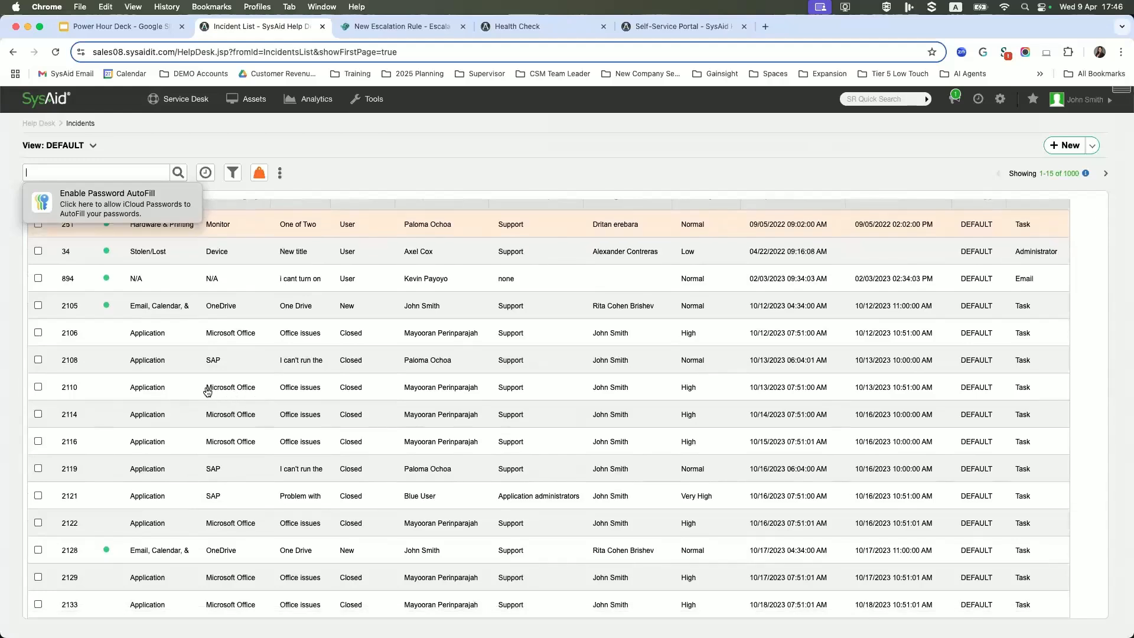
{"action": "left_click", "coordinate": [38, 388]}
{"action": "left_click", "coordinate": [38, 431]}
{"action": "left_click", "coordinate": [38, 458]}
{"action": "left_click", "coordinate": [38, 540]}
{"action": "scroll", "coordinate": [81, 542], "scroll_direction": "down", "scroll_amount": 1}
{"action": "left_click", "coordinate": [38, 586]}
{"action": "left_click", "coordinate": [39, 615]}
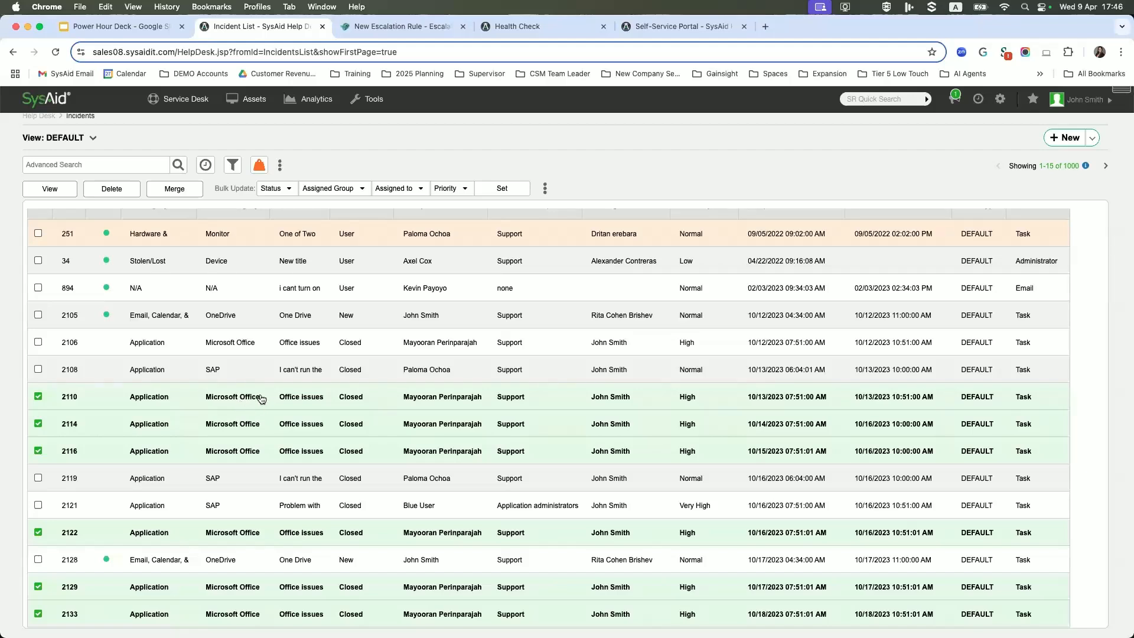
- Return to the problem list and create a new problem from the Major Incident template
{"action": "mouse_move", "coordinate": [184, 105]}
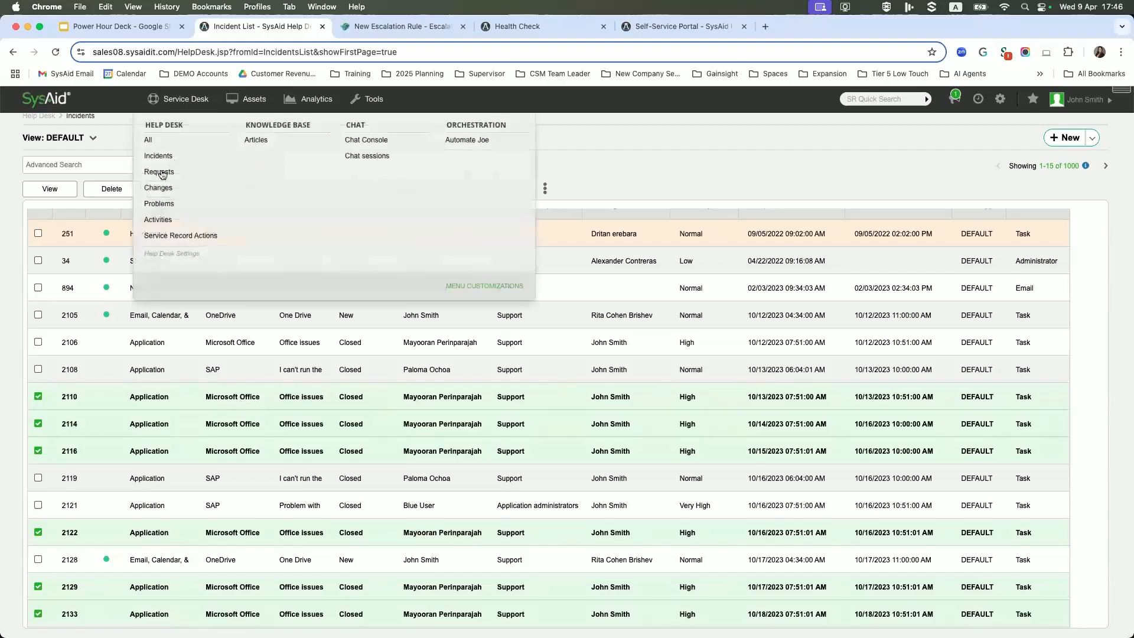
{"action": "left_click", "coordinate": [168, 205]}
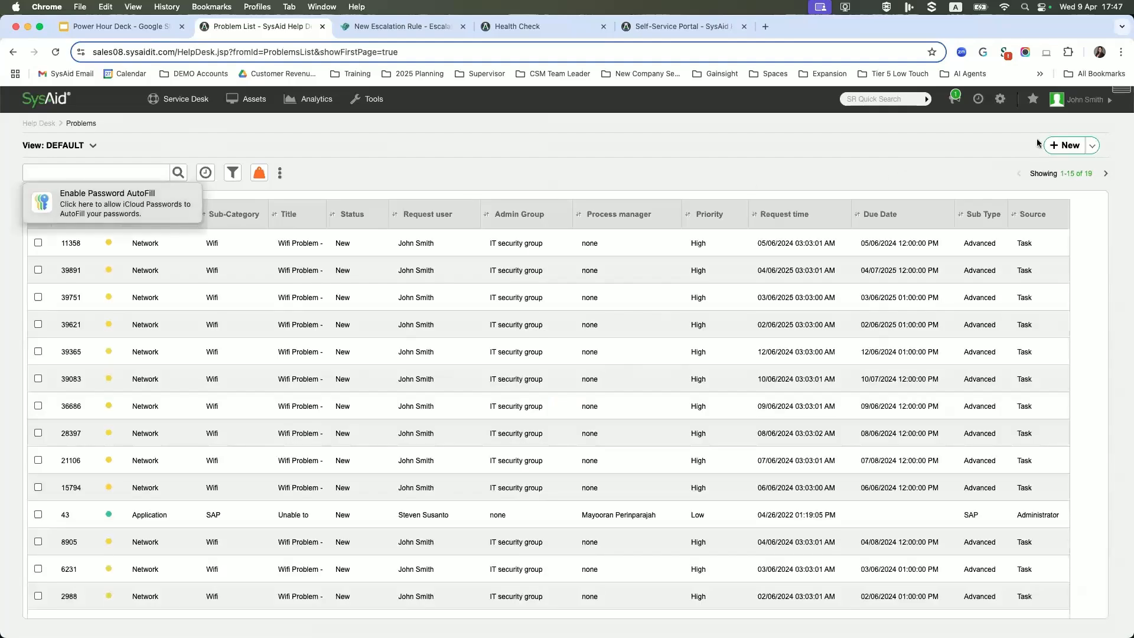
{"action": "left_click", "coordinate": [1066, 146]}
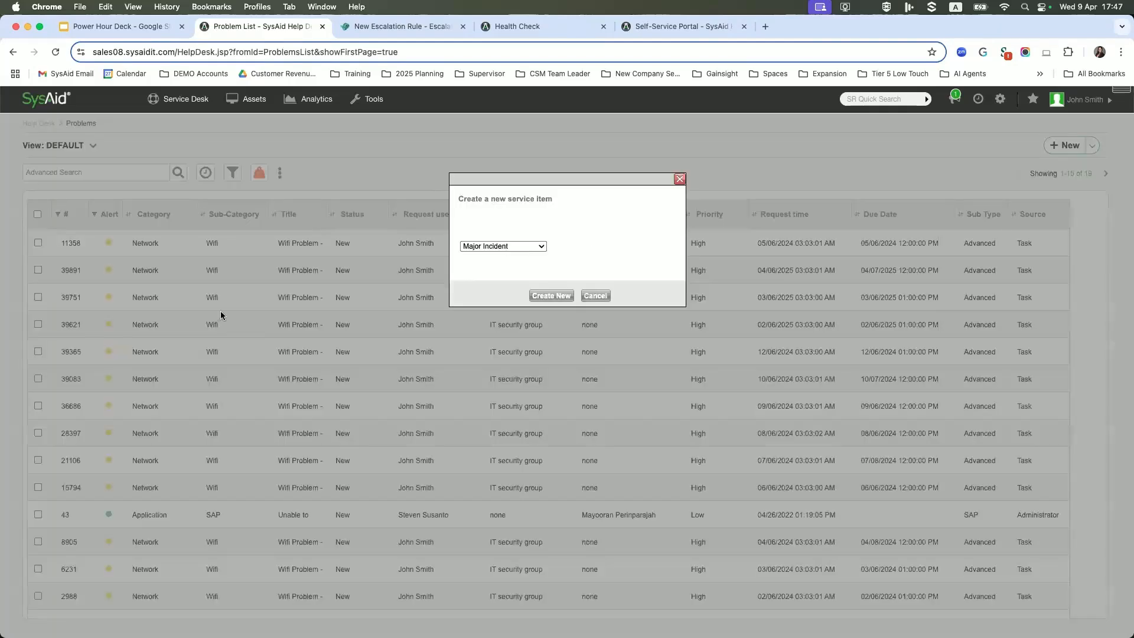
{"action": "left_click", "coordinate": [525, 247]}
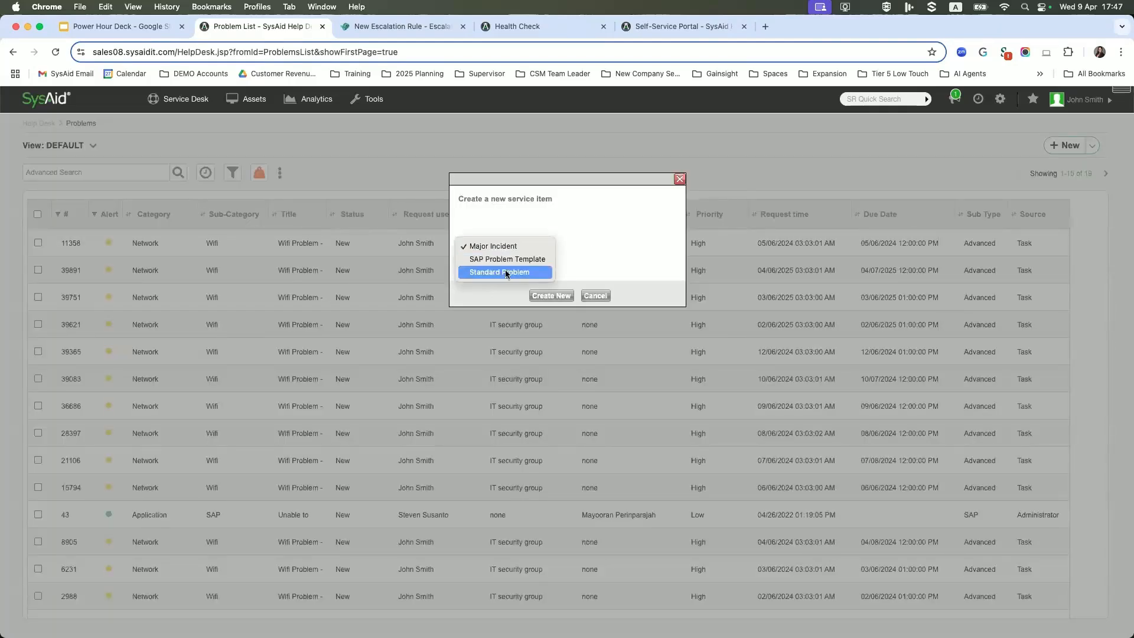
{"action": "left_click", "coordinate": [540, 297]}
{"action": "left_click", "coordinate": [540, 297]}
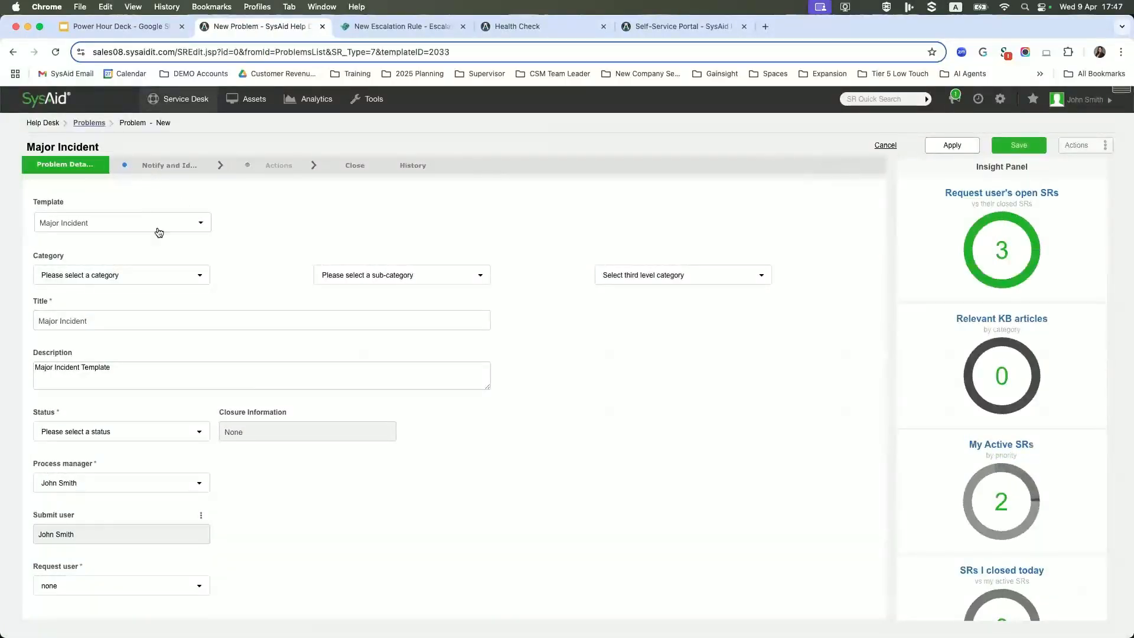
- Start adding a Service Item link with the Caused relationship to the new problem and browse the available items
{"action": "scroll", "coordinate": [233, 446], "scroll_direction": "down", "scroll_amount": 15}
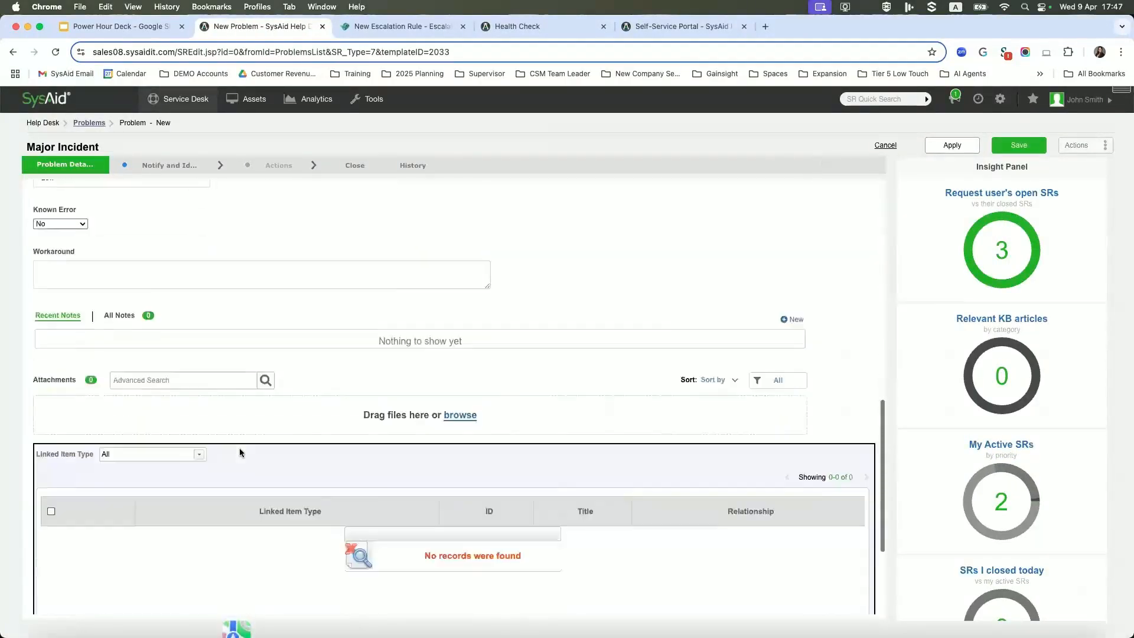
{"action": "scroll", "coordinate": [240, 448], "scroll_direction": "down", "scroll_amount": 3}
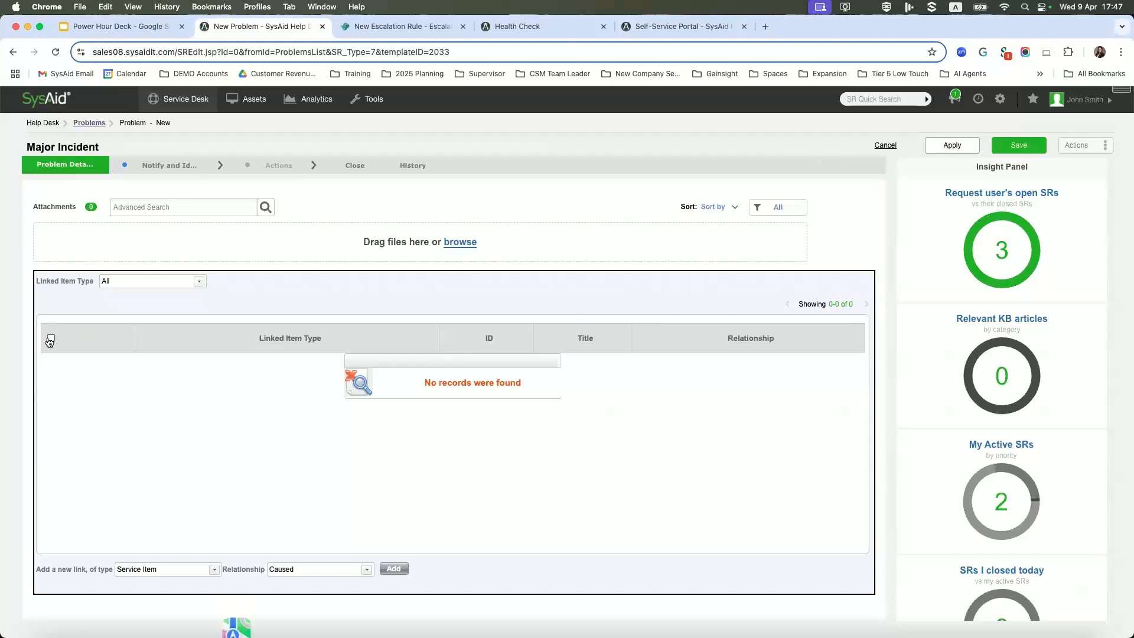
{"action": "left_click", "coordinate": [392, 569]}
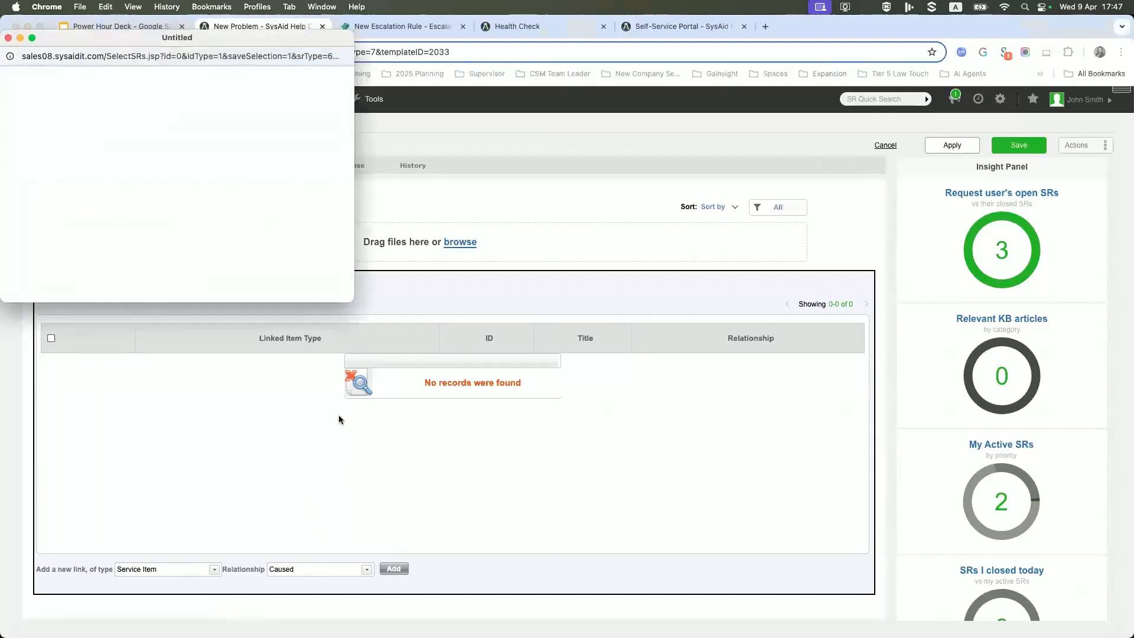
{"action": "scroll", "coordinate": [176, 209], "scroll_direction": "down", "scroll_amount": 2}
{"action": "scroll", "coordinate": [176, 208], "scroll_direction": "down", "scroll_amount": 5}
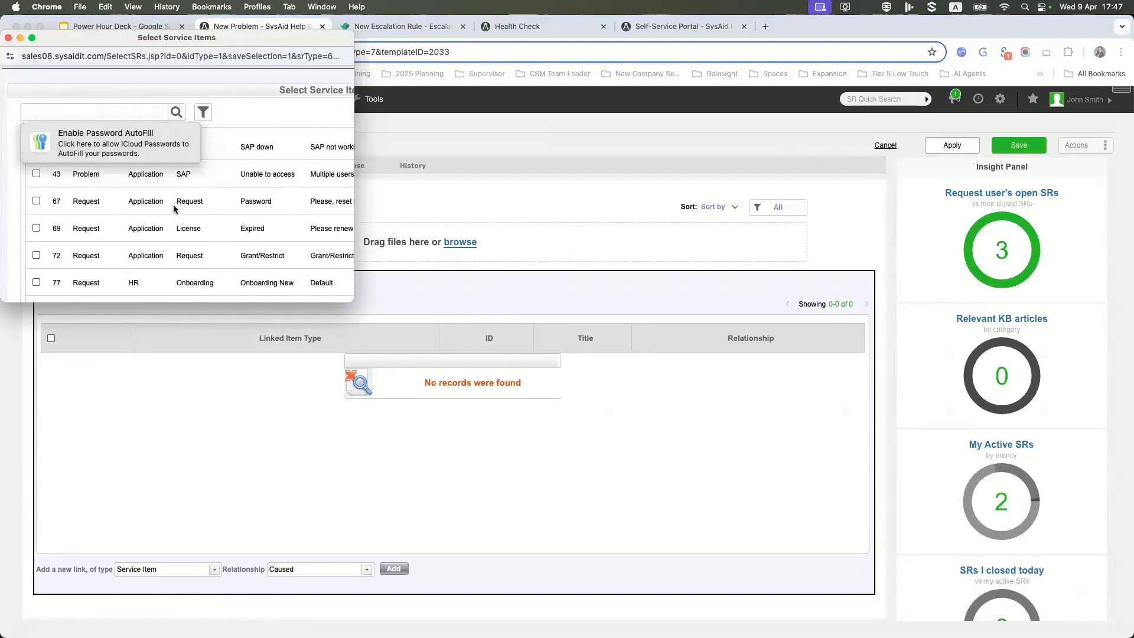
{"action": "scroll", "coordinate": [174, 213], "scroll_direction": "up", "scroll_amount": 10}
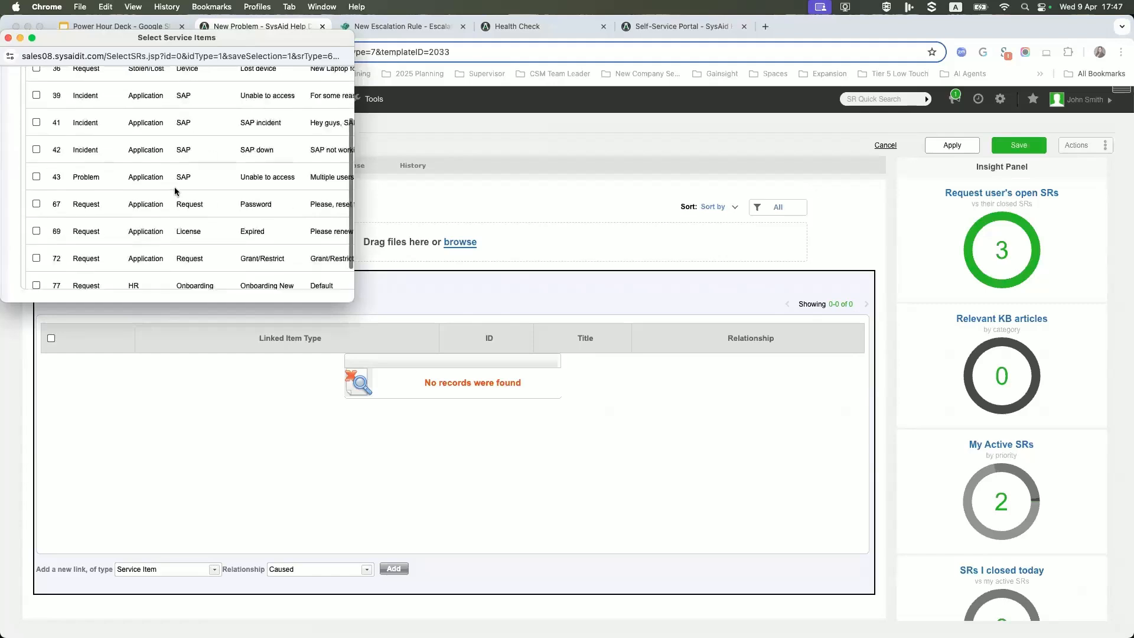
- Select service items 42, 43, 67 and 69 for linking to the new problem
{"action": "scroll", "coordinate": [53, 153], "scroll_direction": "down", "scroll_amount": 1}
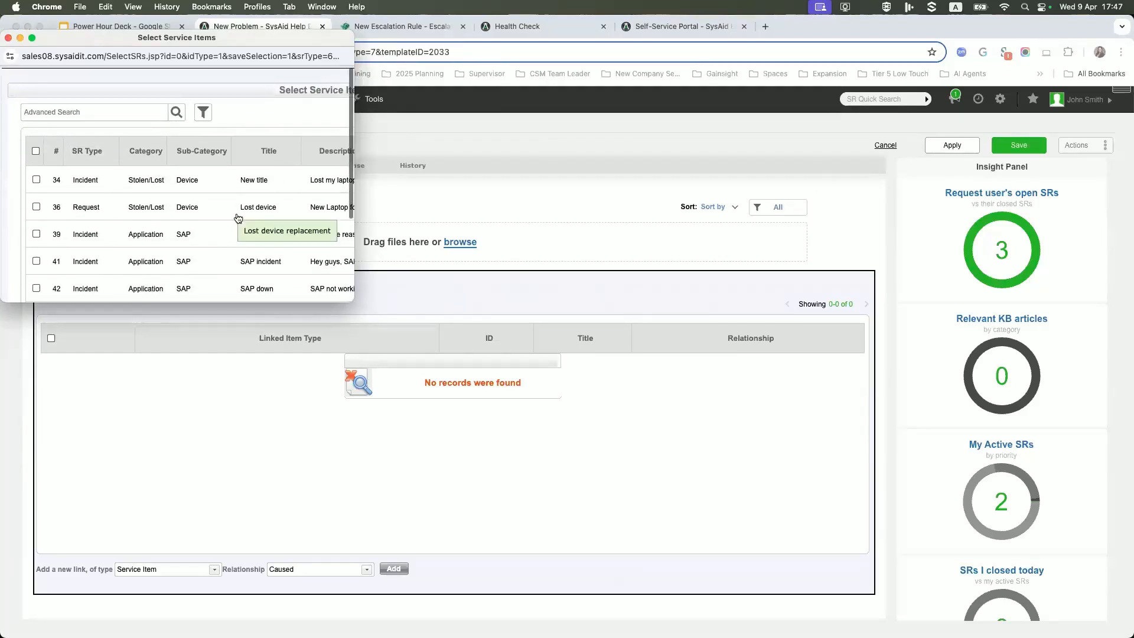
{"action": "scroll", "coordinate": [42, 223], "scroll_direction": "down", "scroll_amount": 4}
{"action": "left_click", "coordinate": [36, 214]}
{"action": "left_click", "coordinate": [36, 177]}
{"action": "left_click", "coordinate": [36, 205]}
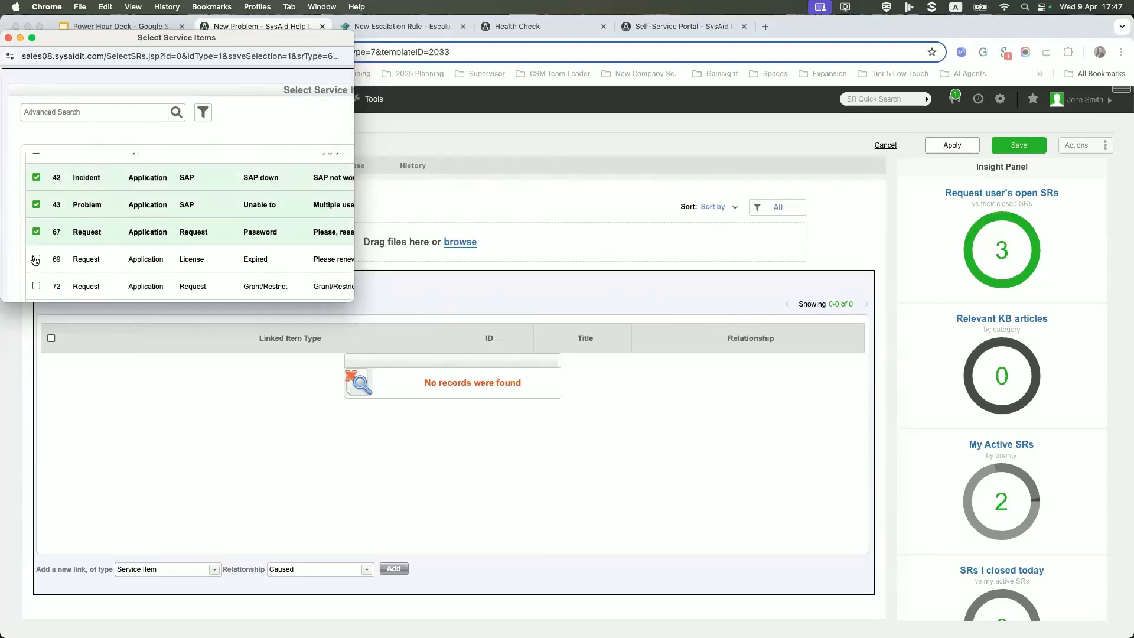
{"action": "left_click", "coordinate": [36, 259]}
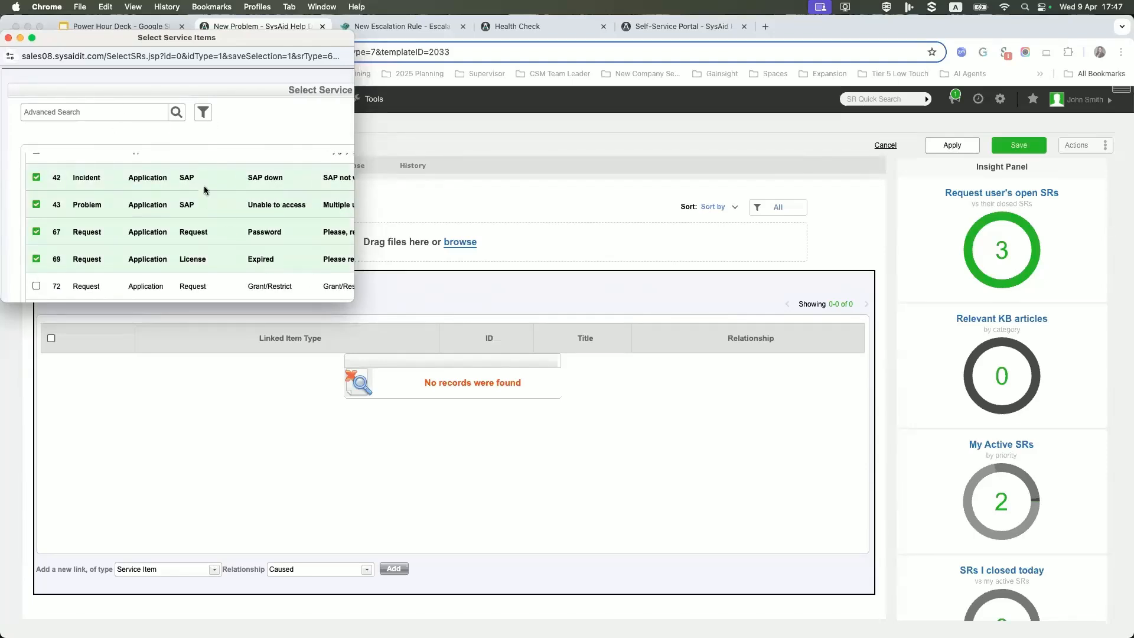
{"action": "scroll", "coordinate": [204, 191], "scroll_direction": "down", "scroll_amount": 2}
{"action": "scroll", "coordinate": [237, 188], "scroll_direction": "up", "scroll_amount": 5}
{"action": "scroll", "coordinate": [237, 188], "scroll_direction": "up", "scroll_amount": 1}
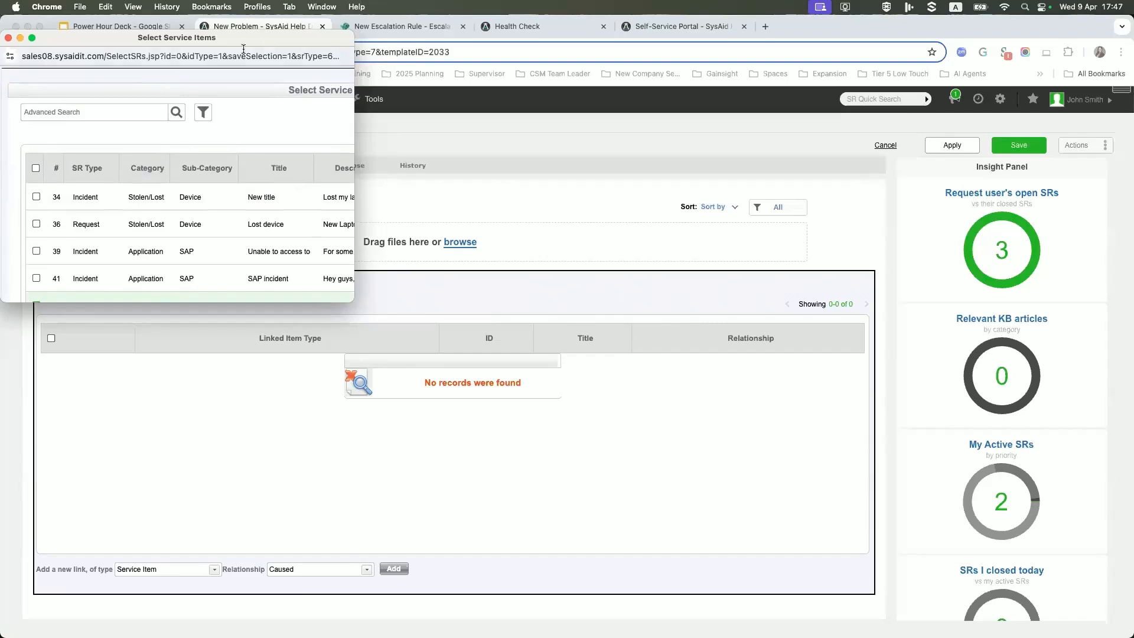
- Confirm the service item selection to link the chosen records to the Major Incident problem as Caused
{"action": "left_click_drag", "start_coordinate": [177, 37], "coordinate": [209, 172]}
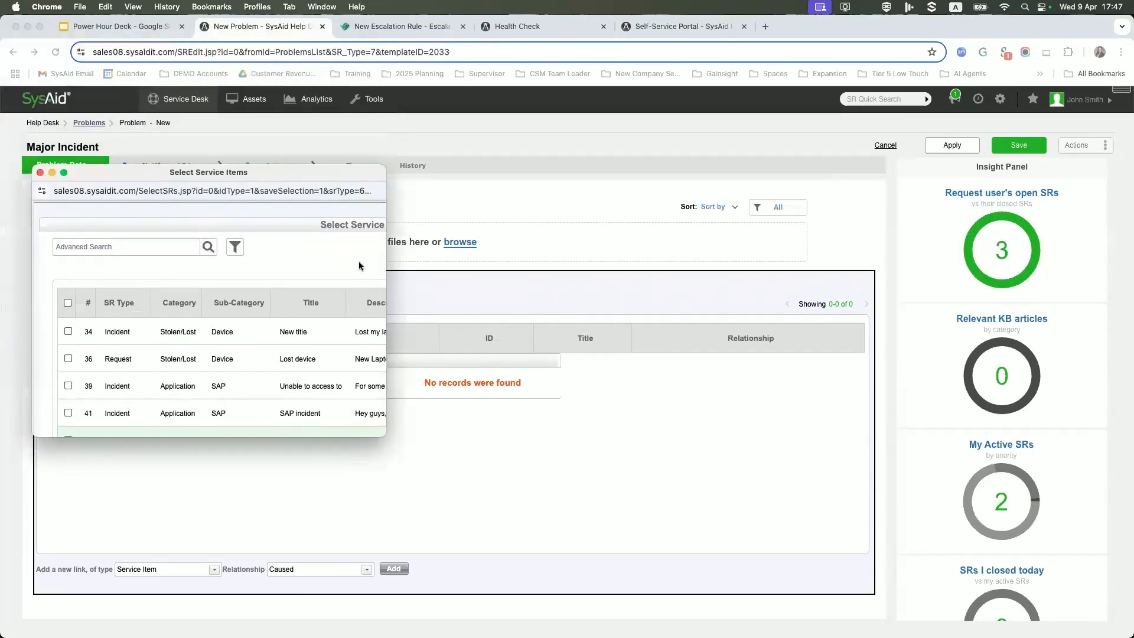
{"action": "scroll", "coordinate": [302, 260], "scroll_direction": "right", "scroll_amount": 5}
{"action": "scroll", "coordinate": [272, 272], "scroll_direction": "down", "scroll_amount": 5}
{"action": "scroll", "coordinate": [251, 286], "scroll_direction": "down", "scroll_amount": 3}
{"action": "left_click", "coordinate": [53, 405]}
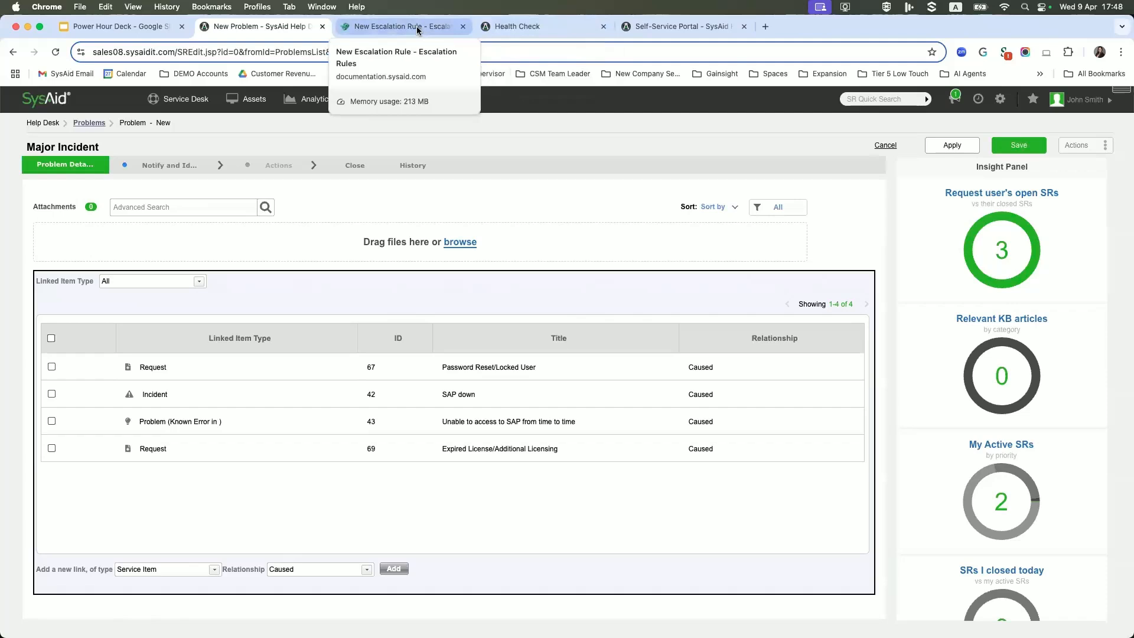
- Look at the Due dates module on the Health Check page and return to the new problem
{"action": "left_click", "coordinate": [518, 27]}
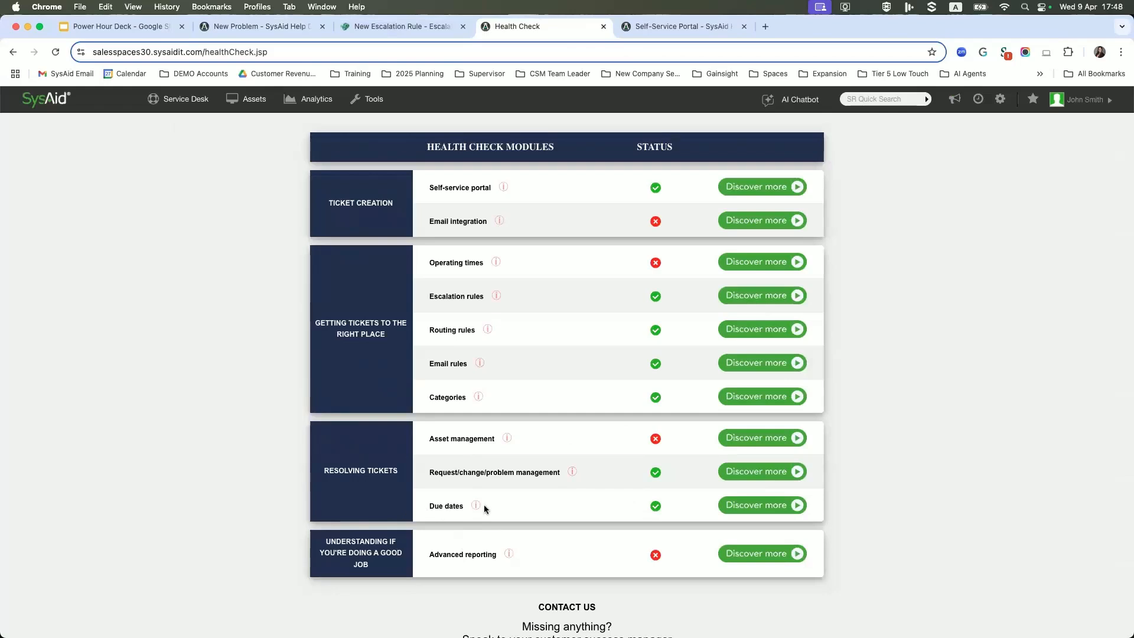
{"action": "mouse_move", "coordinate": [477, 507]}
{"action": "left_click", "coordinate": [255, 27]}
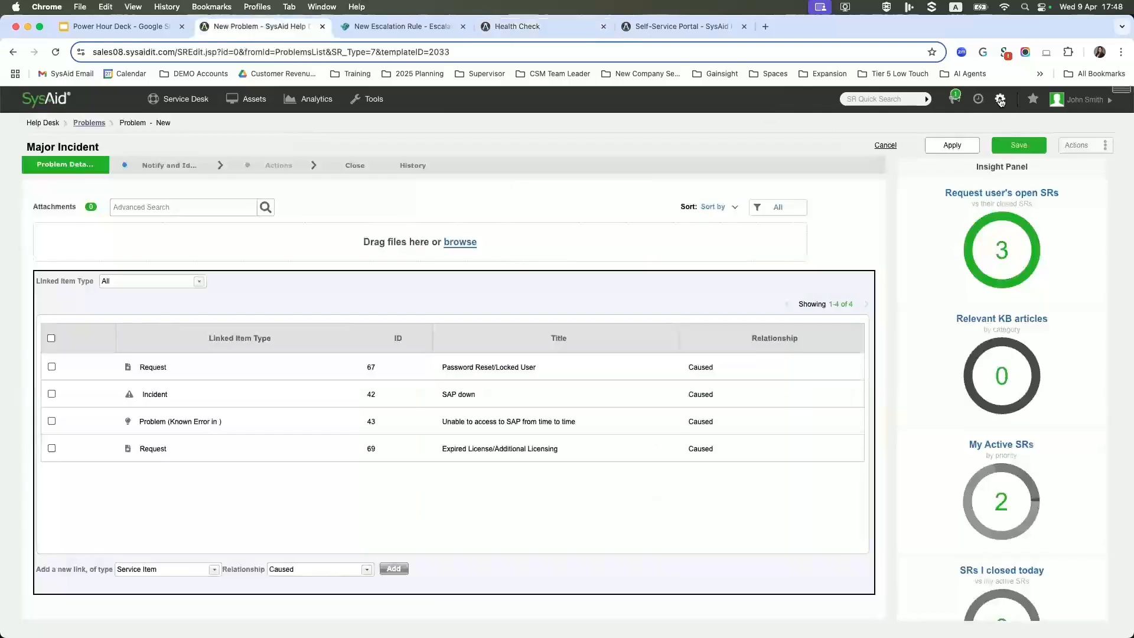
- Discard the new Major Incident problem and open the Service Desk due dates settings
{"action": "left_click", "coordinate": [885, 145]}
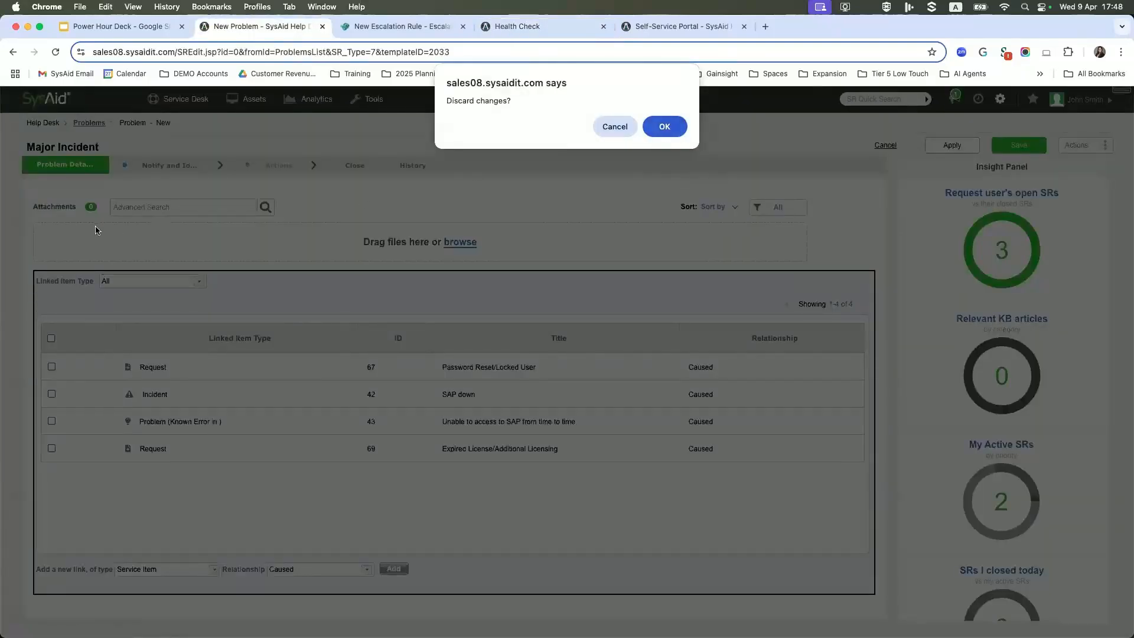
{"action": "left_click", "coordinate": [664, 126]}
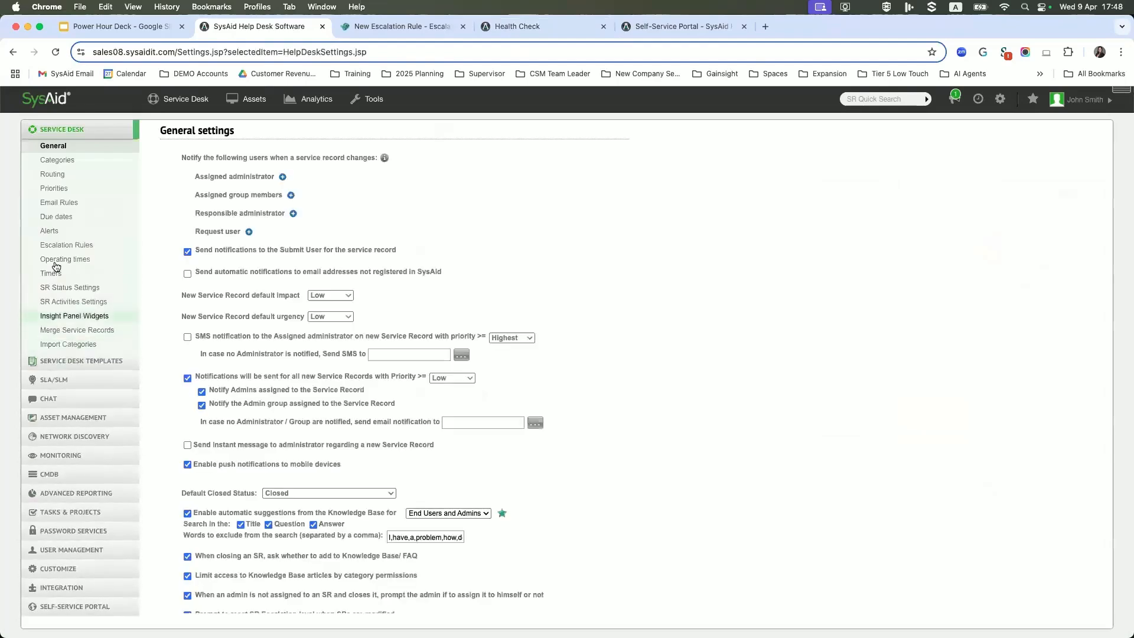
{"action": "left_click", "coordinate": [57, 216]}
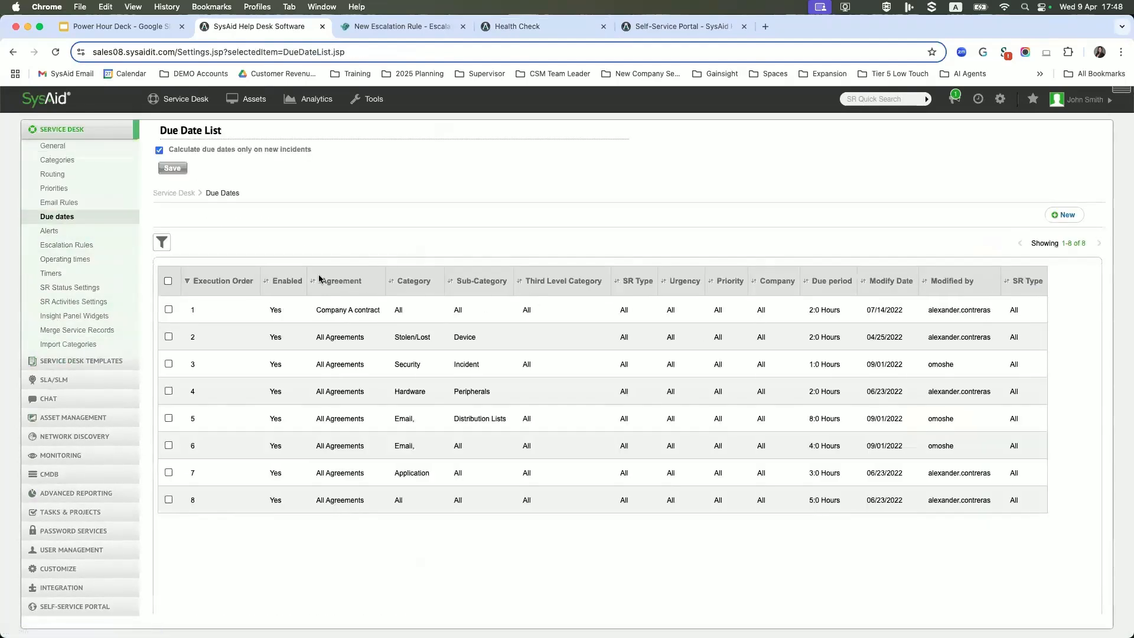
- Start a new due date rule and open its priority options
{"action": "left_click", "coordinate": [1066, 215]}
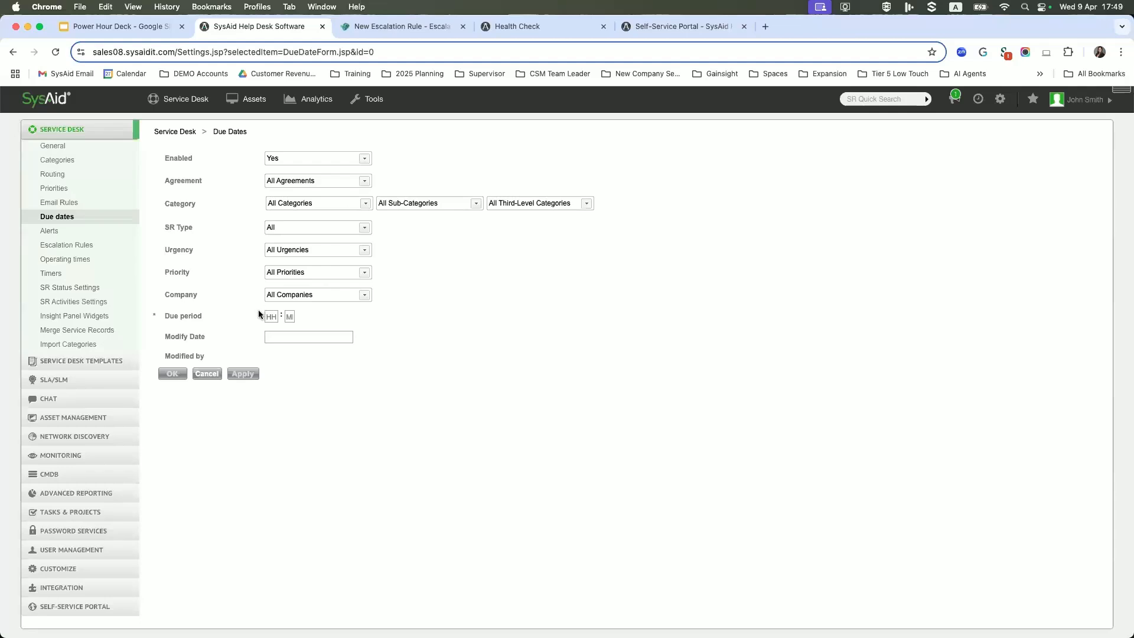
{"action": "left_click", "coordinate": [289, 274]}
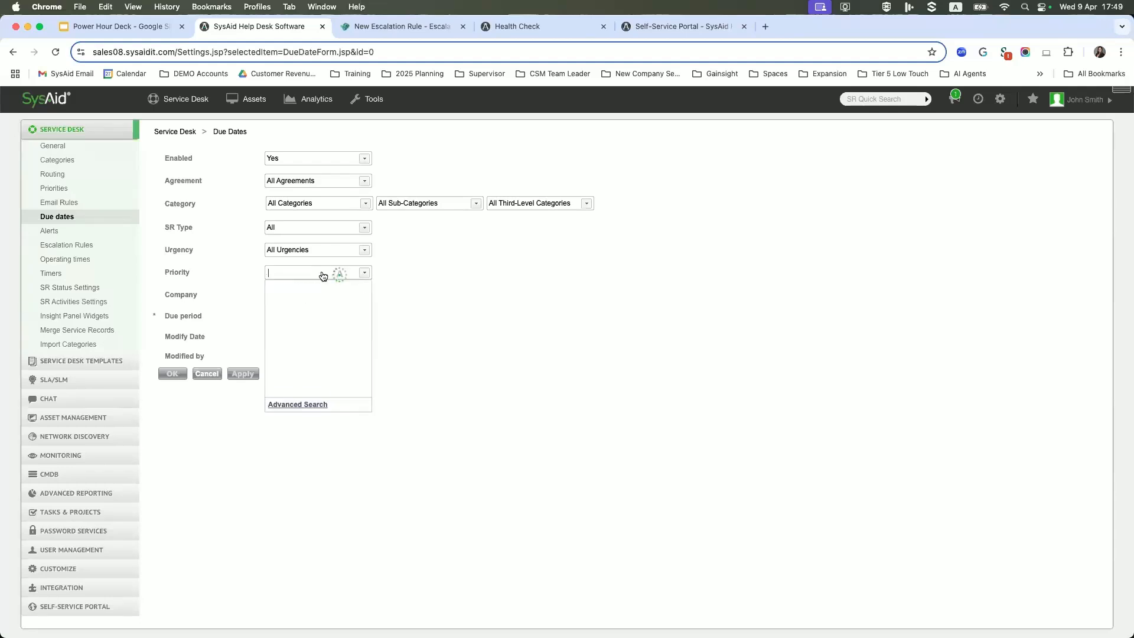
{"action": "left_click", "coordinate": [232, 238]}
- Open the incident form in the Self-Service Portal, set its urgency to Urgent and view the impact options
{"action": "left_click", "coordinate": [691, 26]}
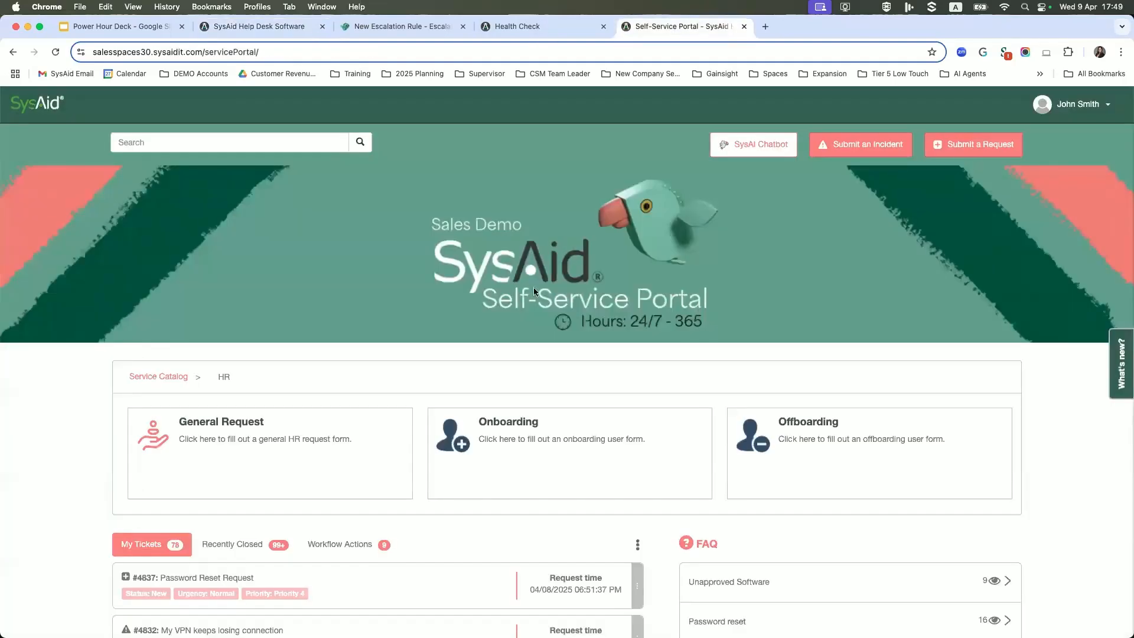
{"action": "left_click", "coordinate": [879, 141]}
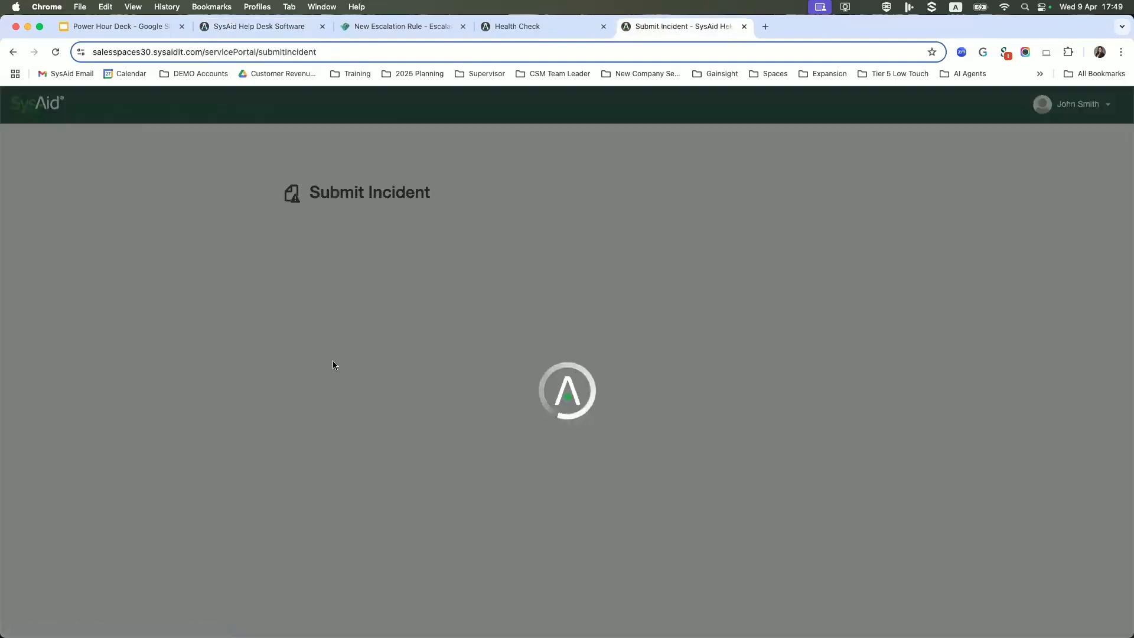
{"action": "scroll", "coordinate": [330, 414], "scroll_direction": "down", "scroll_amount": 1}
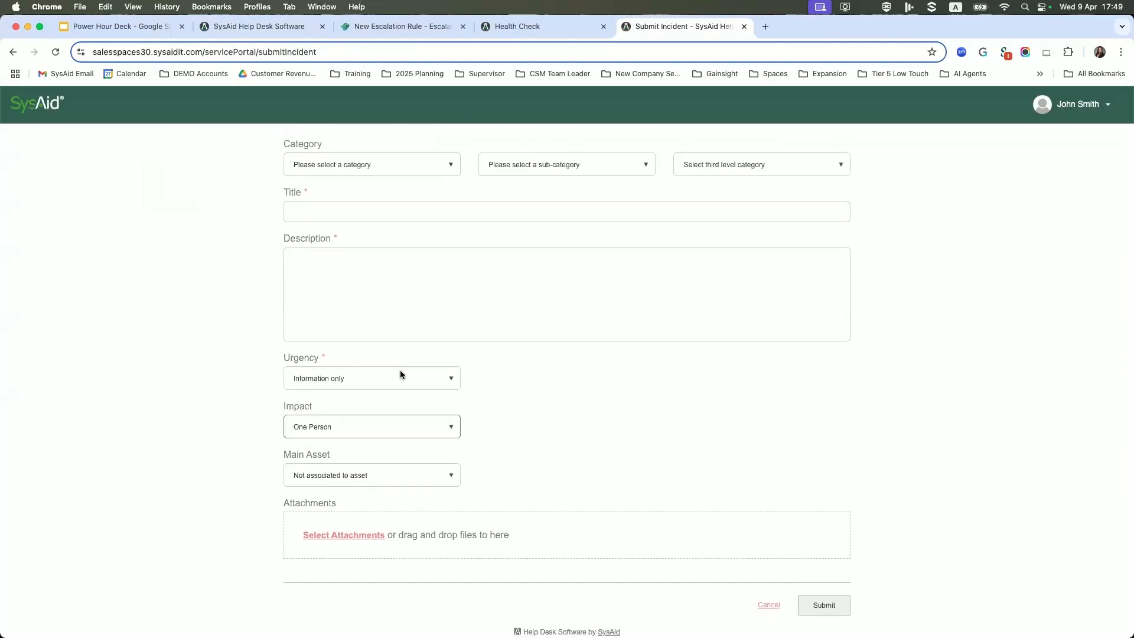
{"action": "left_click", "coordinate": [340, 385]}
{"action": "left_click", "coordinate": [319, 415]}
{"action": "left_click", "coordinate": [322, 431]}
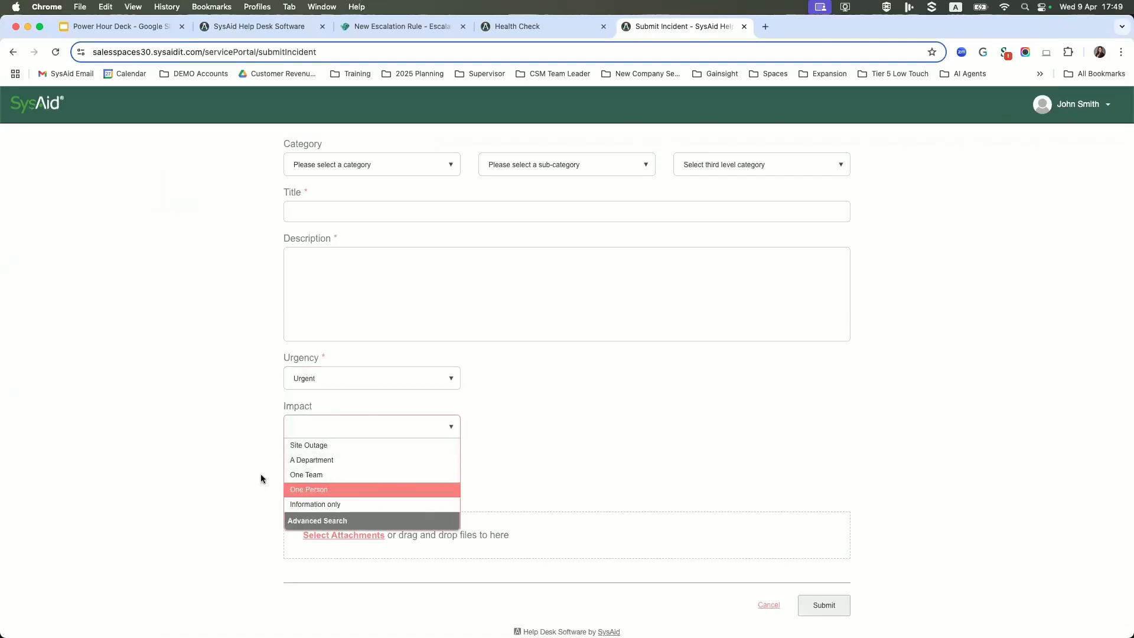
{"action": "left_click", "coordinate": [261, 447]}
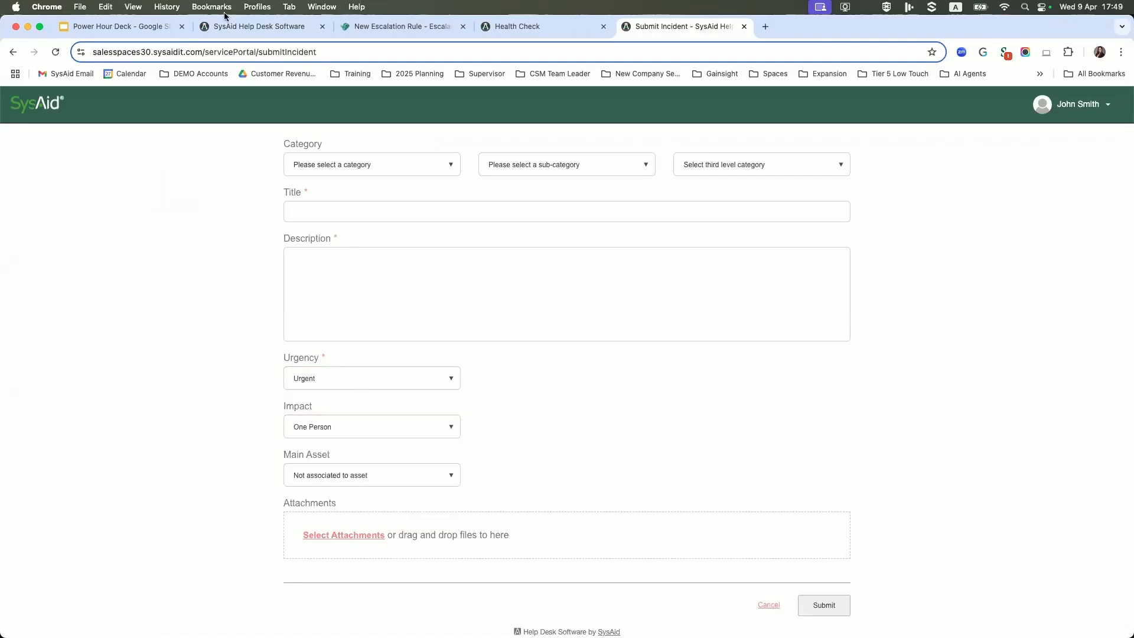
- Return to the new due date rule and examine its priority and agreement options
{"action": "left_click", "coordinate": [248, 26]}
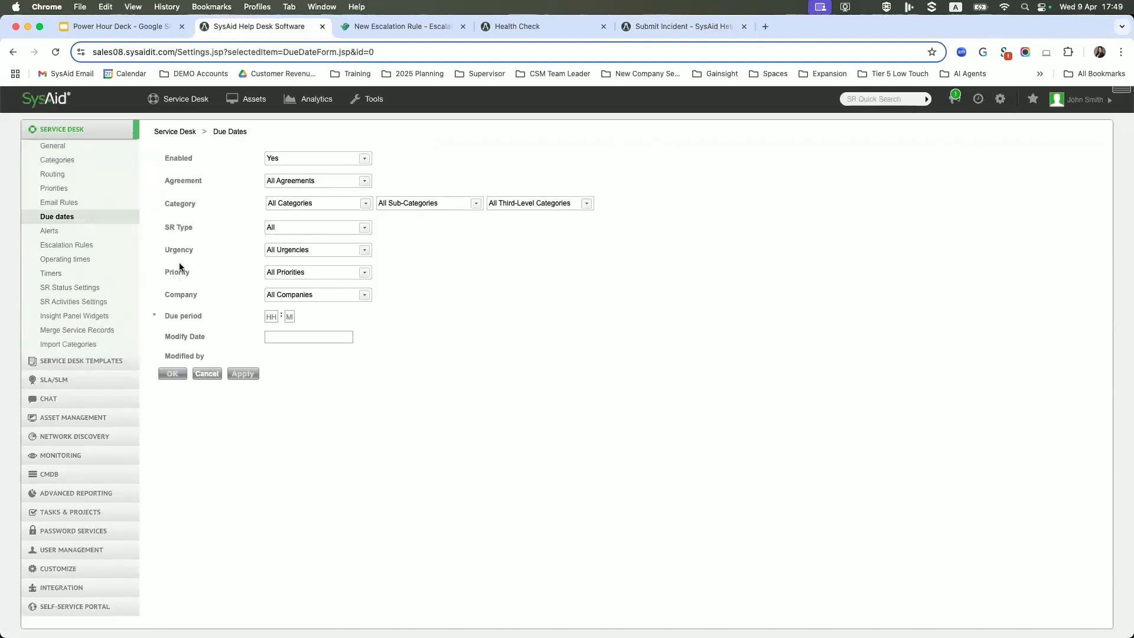
{"action": "left_click", "coordinate": [285, 273]}
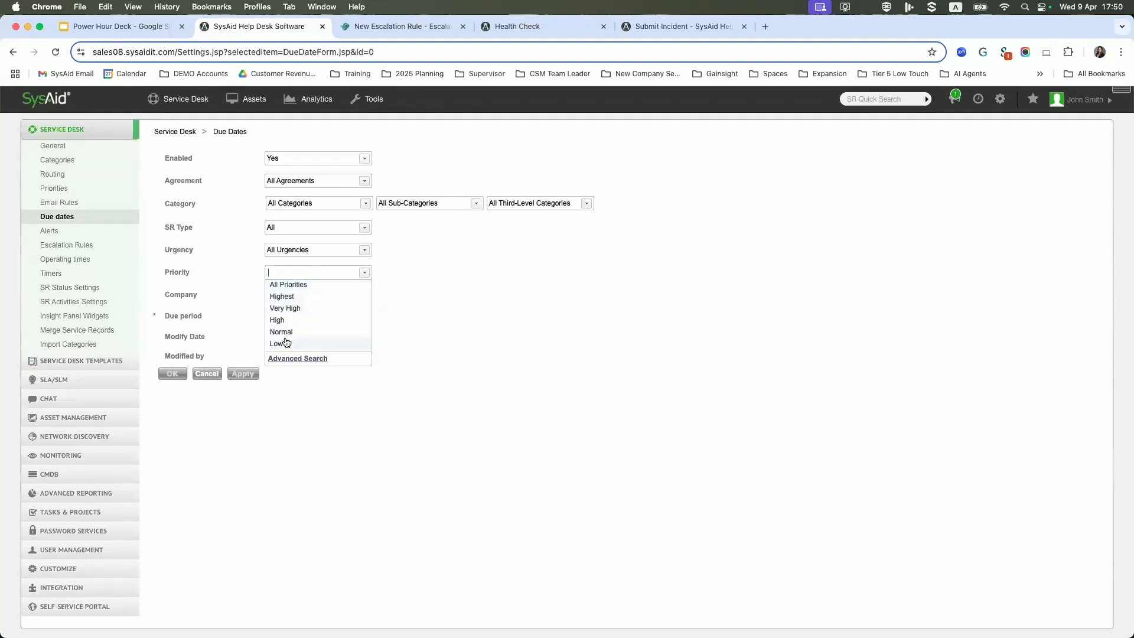
{"action": "left_click", "coordinate": [389, 267]}
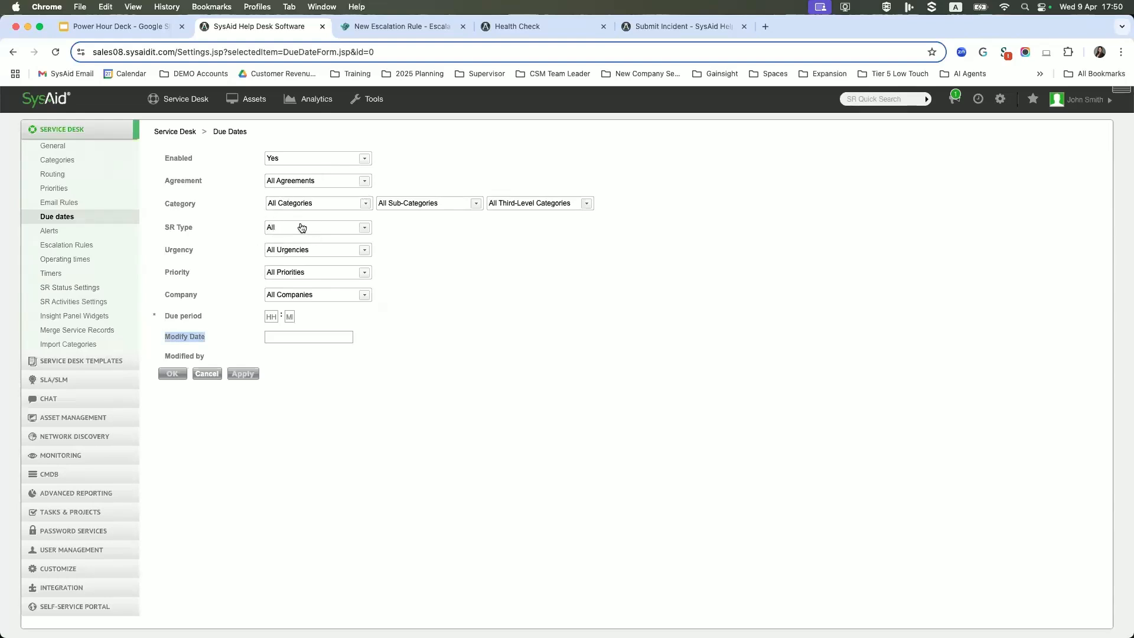
{"action": "left_click", "coordinate": [283, 183]}
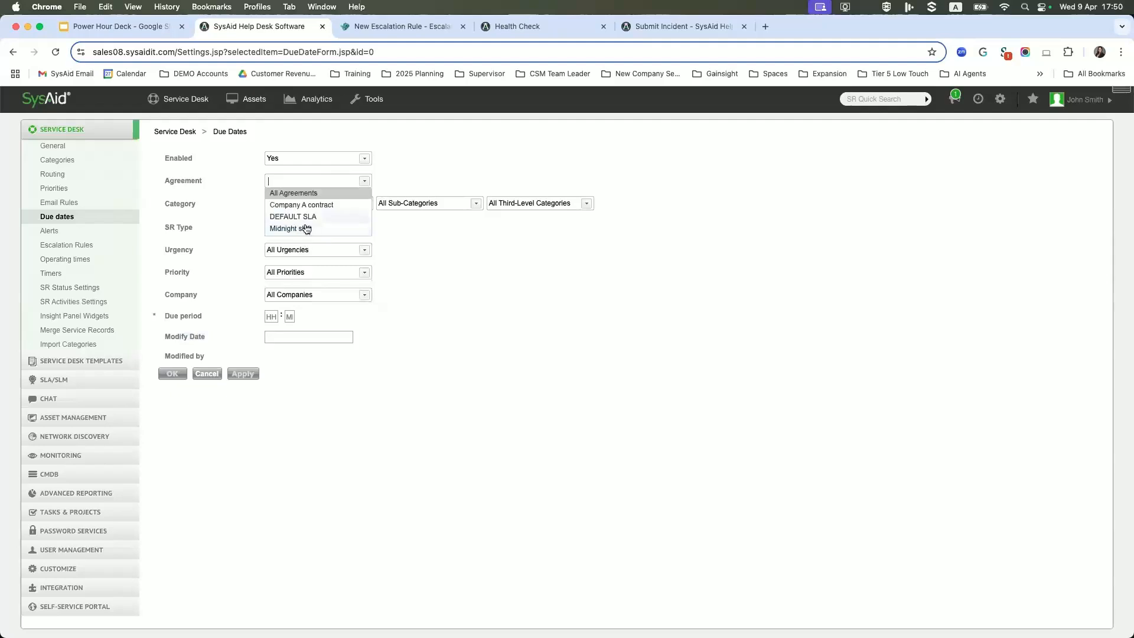
{"action": "left_click", "coordinate": [235, 213]}
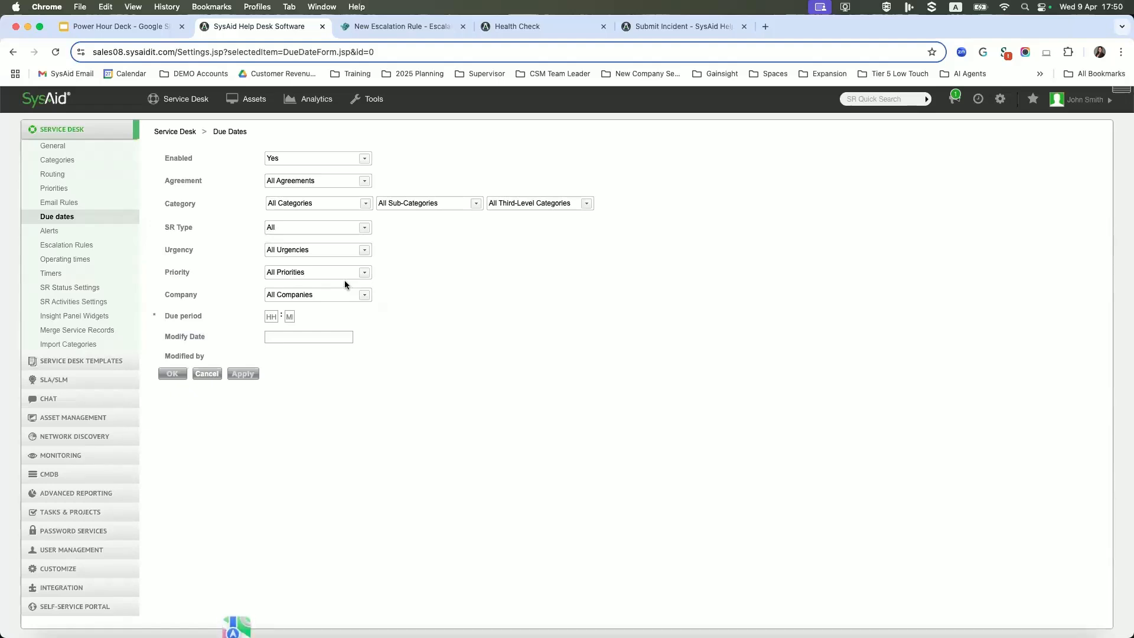
- Set the due date rule's priority to Highest with a due period of 1:00 and save it
{"action": "left_click", "coordinate": [364, 274]}
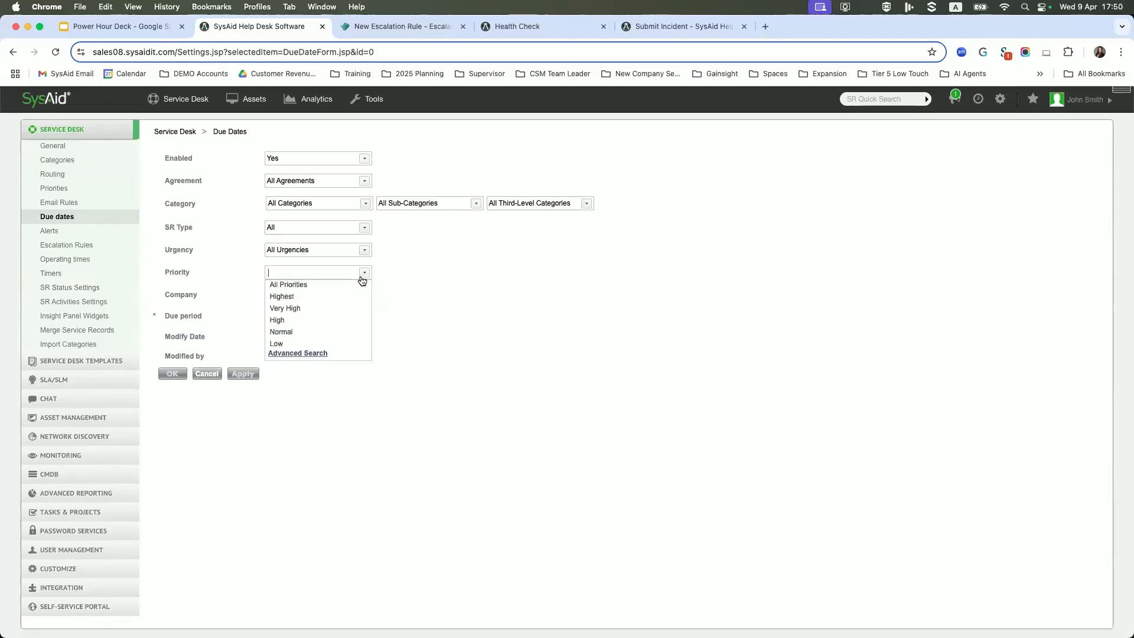
{"action": "left_click", "coordinate": [294, 297]}
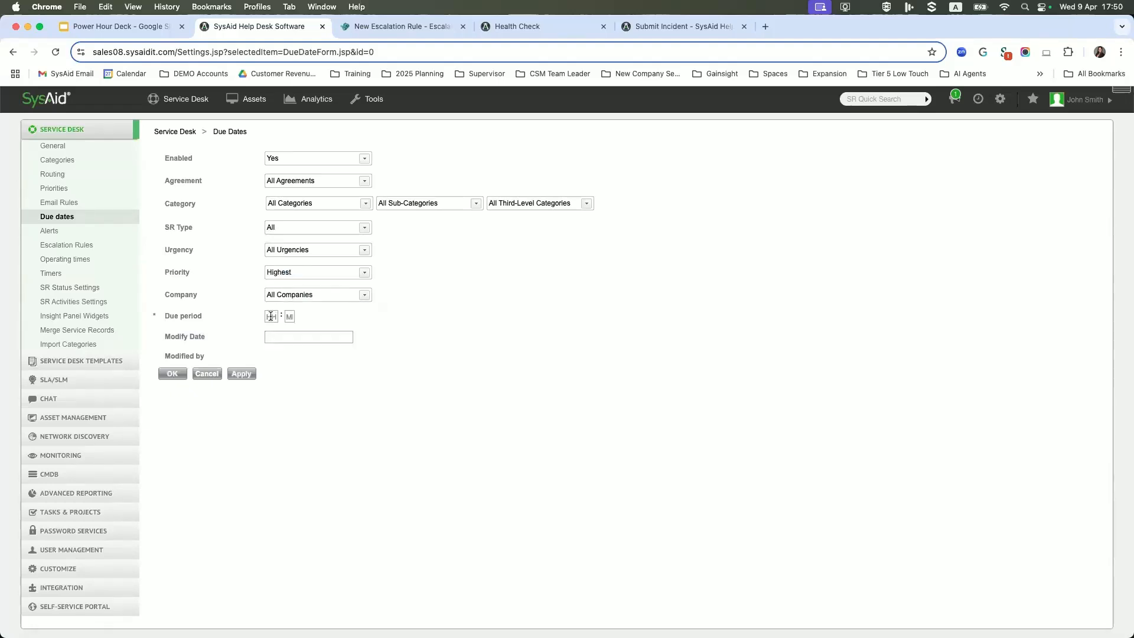
{"action": "type", "text": "1"}
{"action": "left_click", "coordinate": [290, 317]}
{"action": "type", "text": "00"}
{"action": "key", "text": "Return"}
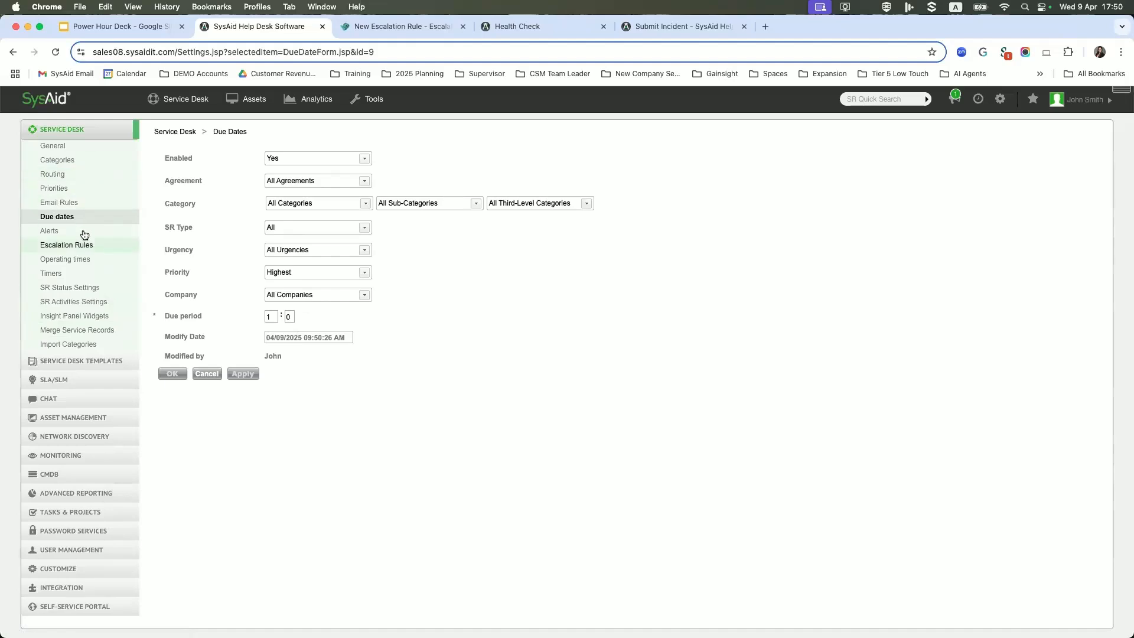
- Review the default operating times, and from the due date list open another blank due date rule
{"action": "left_click", "coordinate": [69, 261]}
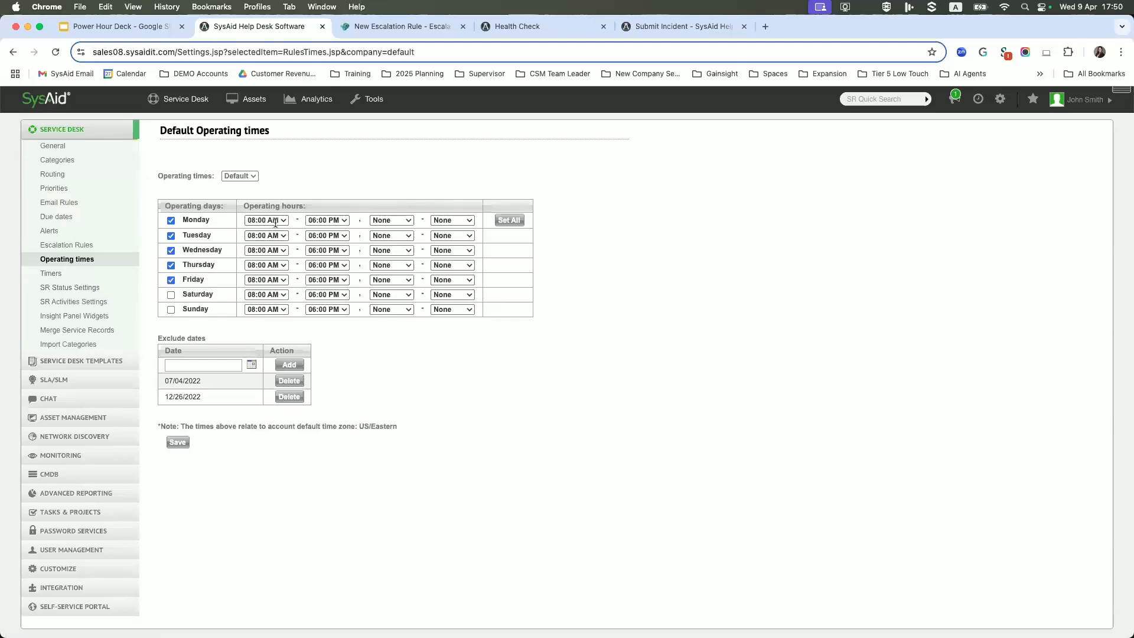
{"action": "left_click", "coordinate": [59, 219]}
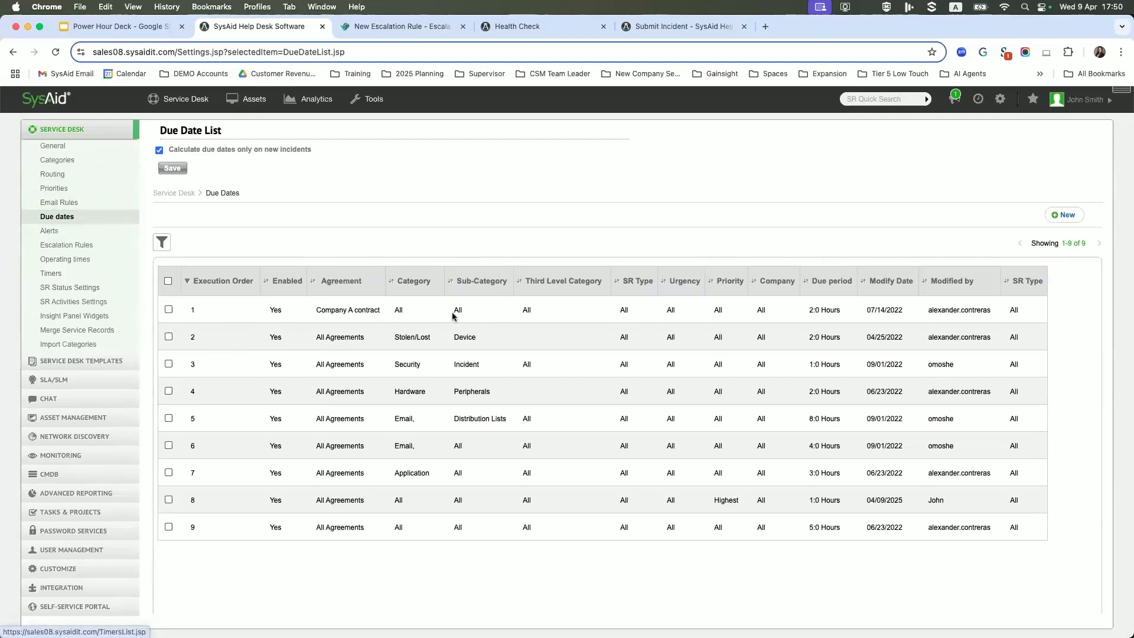
{"action": "left_click", "coordinate": [1064, 216]}
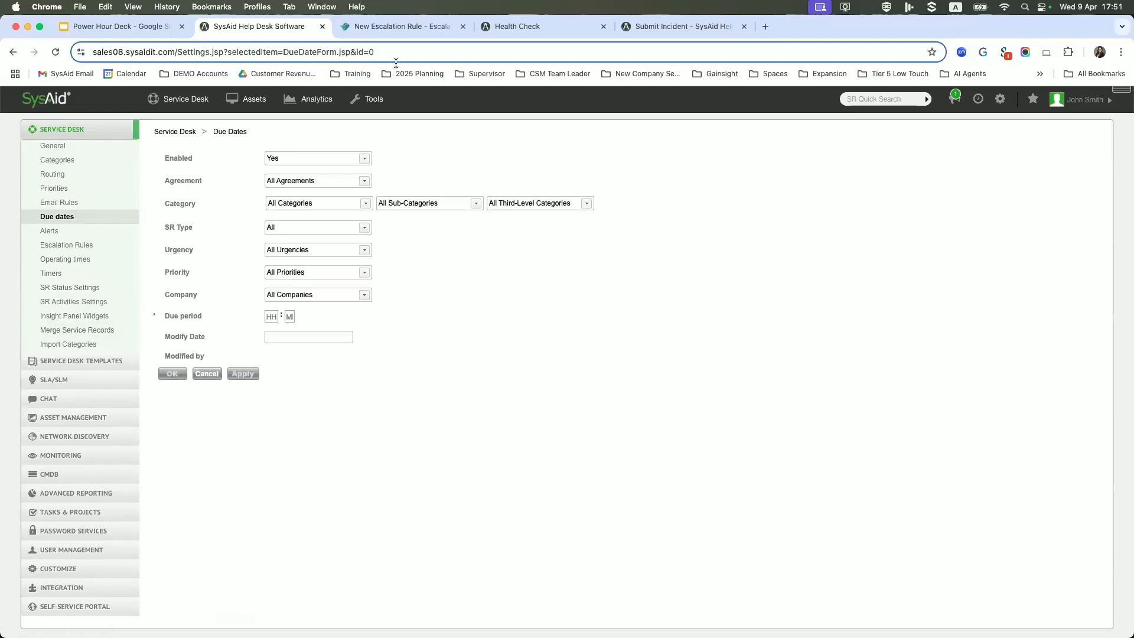
- Locate the Advanced reporting module on the Health Check page and open the Analytics list of all reports
{"action": "left_click", "coordinate": [548, 23]}
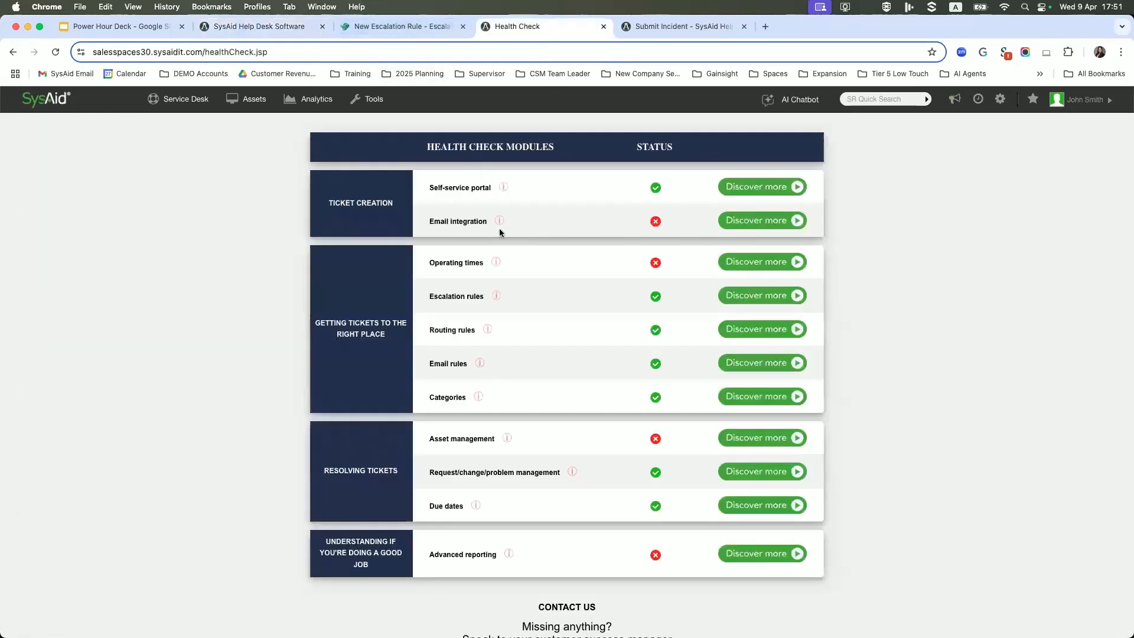
{"action": "scroll", "coordinate": [594, 540], "scroll_direction": "down", "scroll_amount": 4}
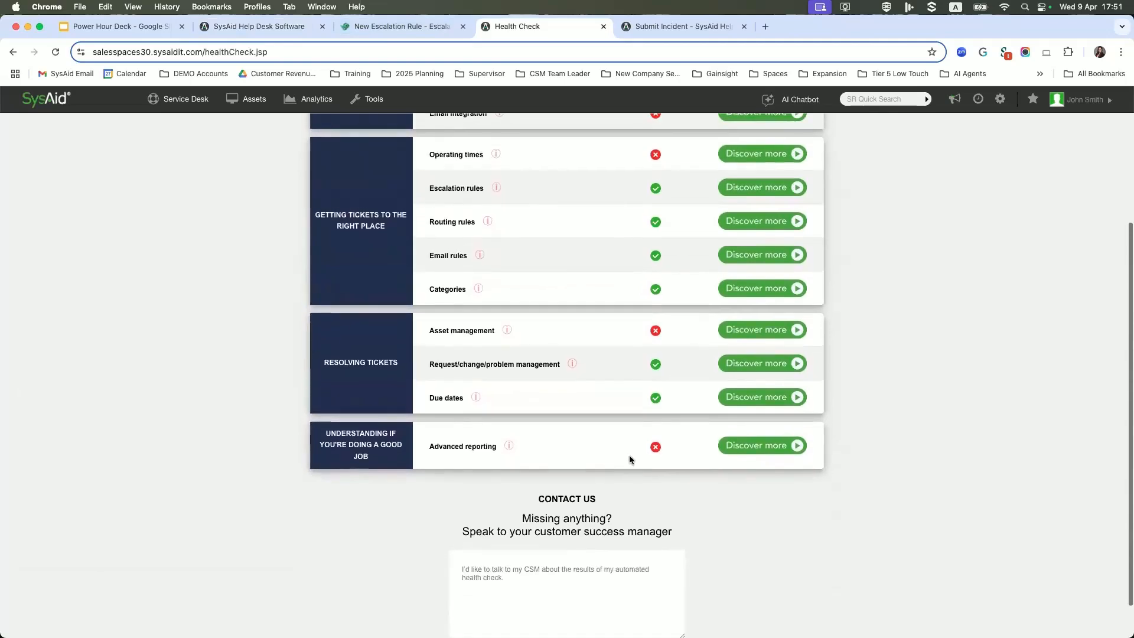
{"action": "triple_click", "coordinate": [479, 448]}
{"action": "left_click", "coordinate": [325, 103]}
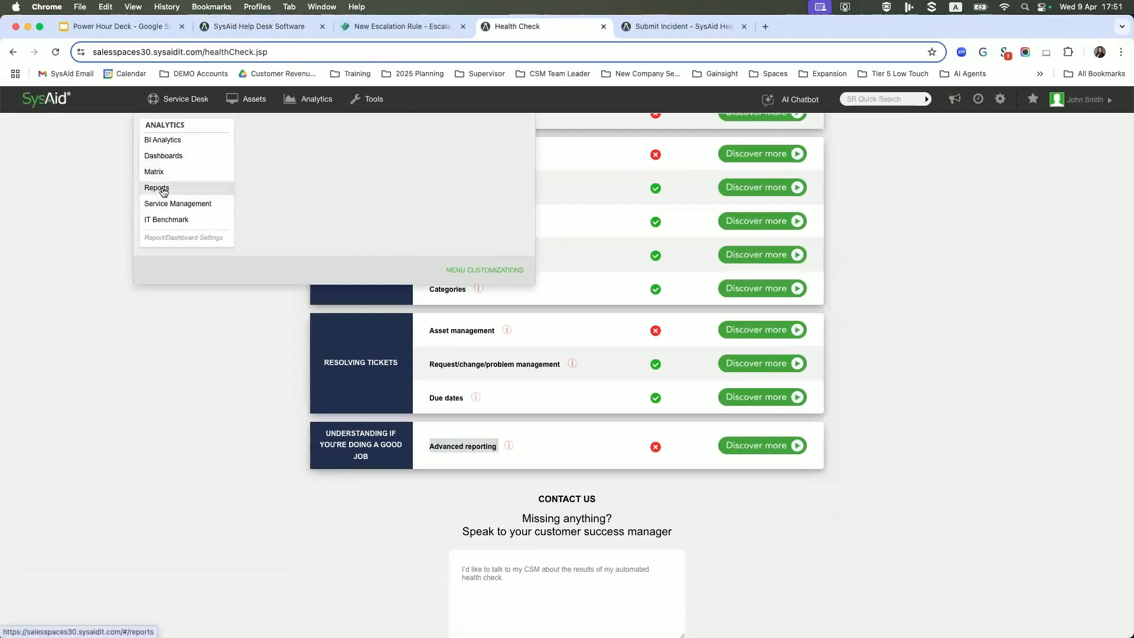
{"action": "left_click", "coordinate": [157, 189]}
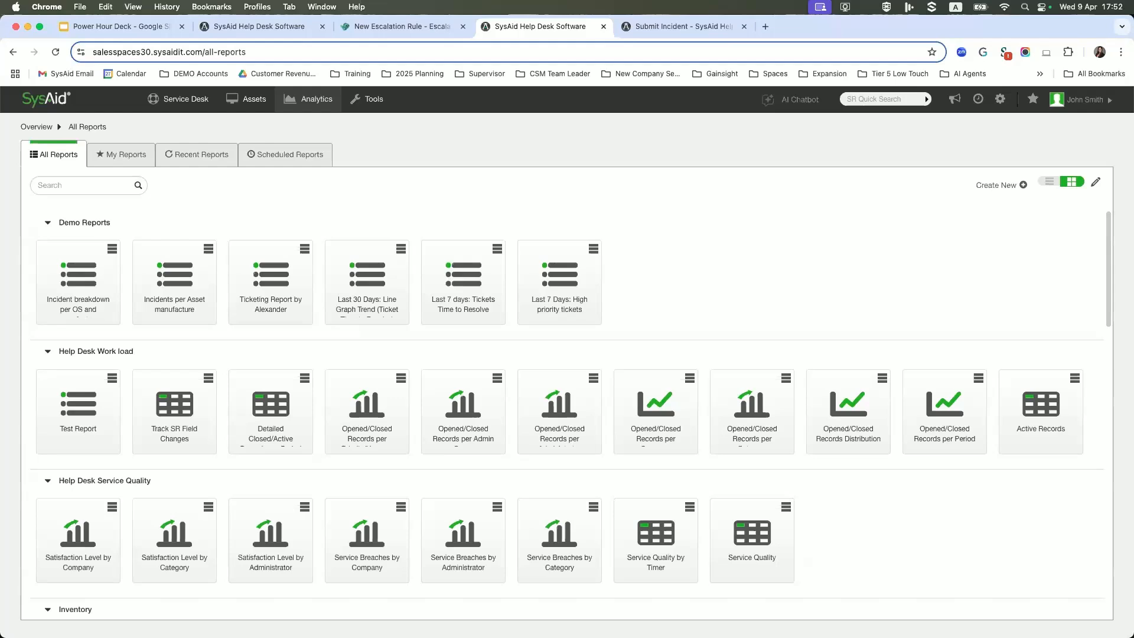
- Open the CMDB's CI list
{"action": "left_click", "coordinate": [250, 101]}
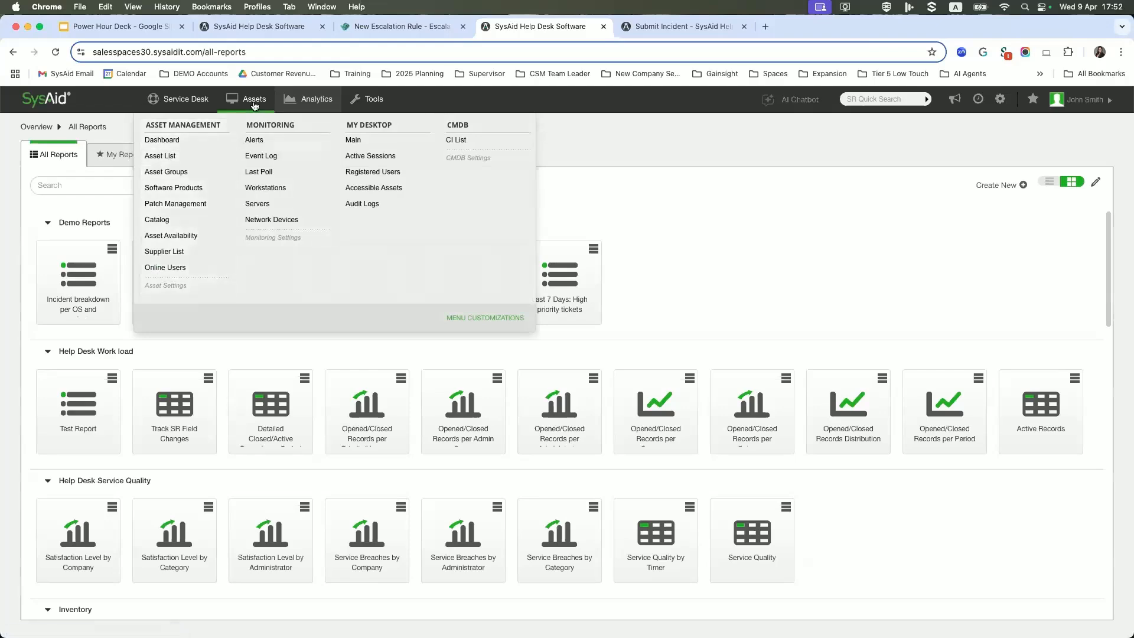
{"action": "left_click", "coordinate": [454, 142]}
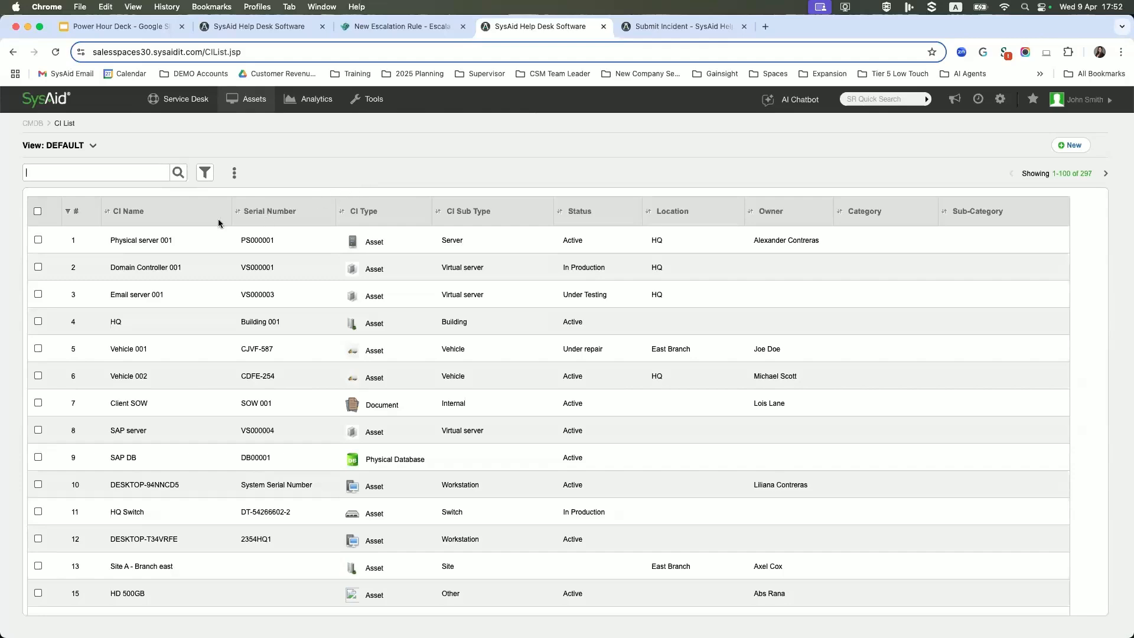
- View the asset list under Asset Management and return to the CMDB's CI list
{"action": "left_click", "coordinate": [246, 102]}
{"action": "left_click", "coordinate": [169, 156]}
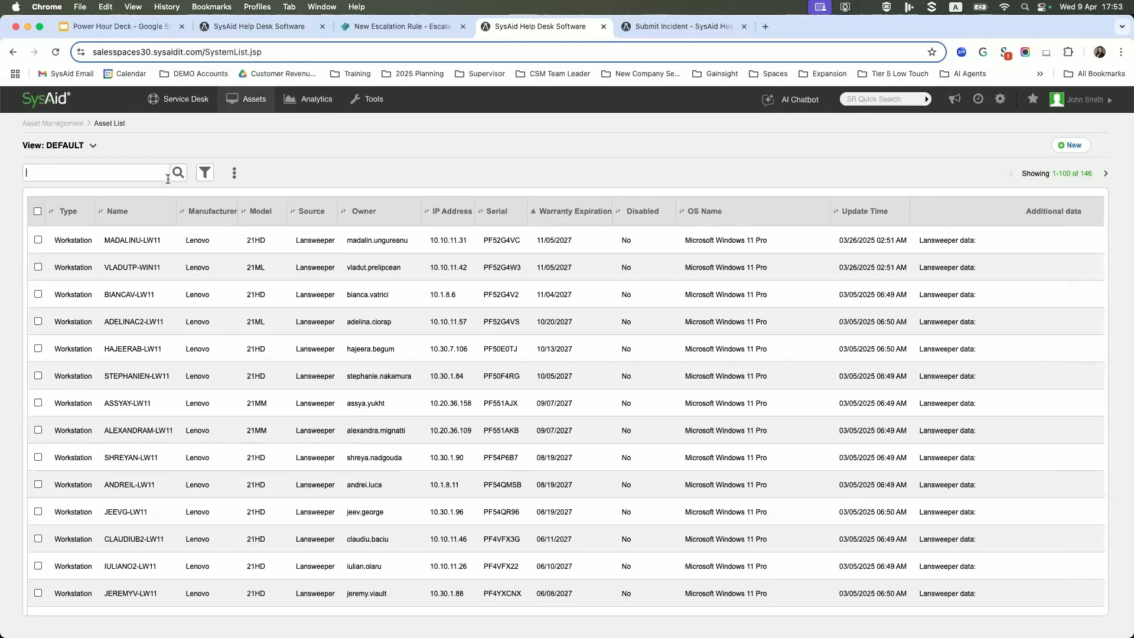
{"action": "left_click", "coordinate": [168, 179]}
{"action": "mouse_move", "coordinate": [258, 107]}
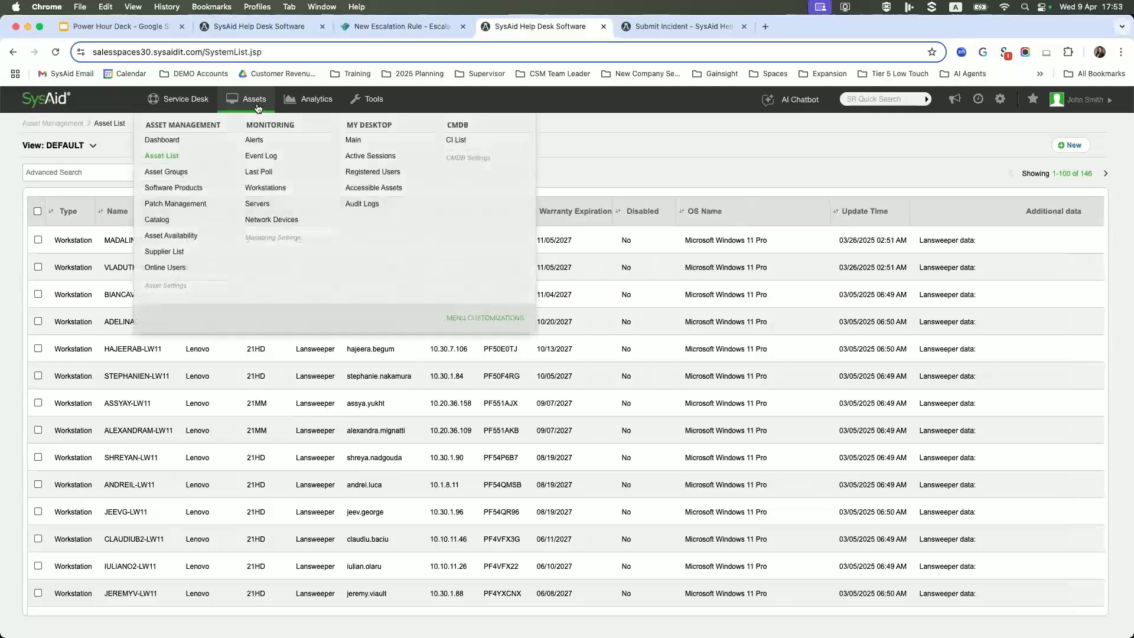
{"action": "left_click", "coordinate": [459, 144]}
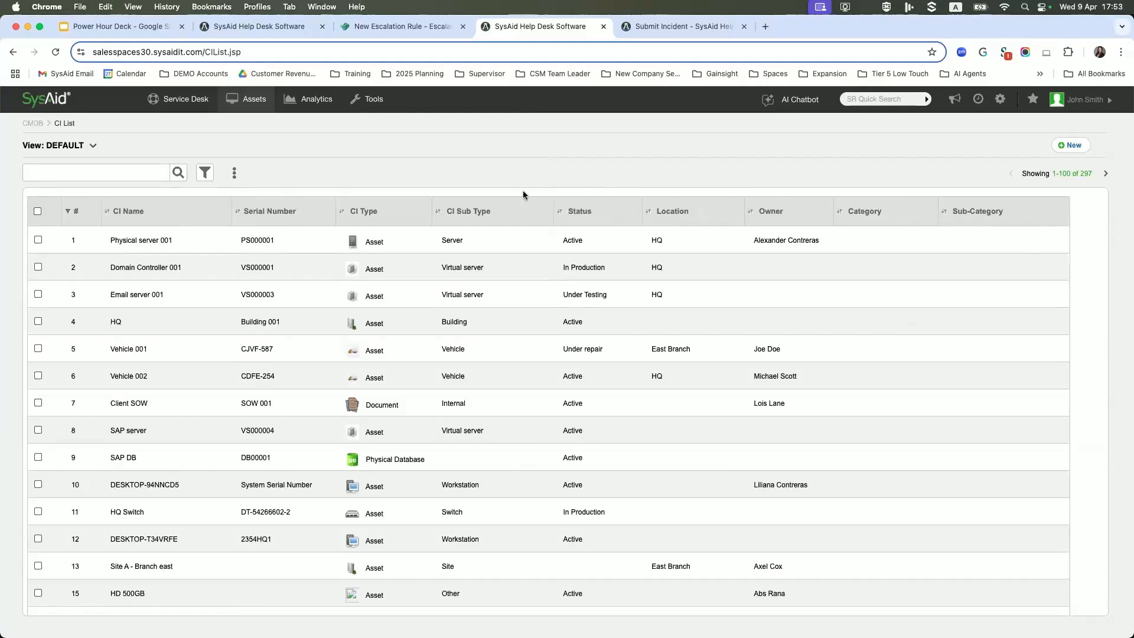
- Open the Service Desk general settings and display the available Asset Management, Monitoring and CMDB options
{"action": "left_click", "coordinate": [1002, 101]}
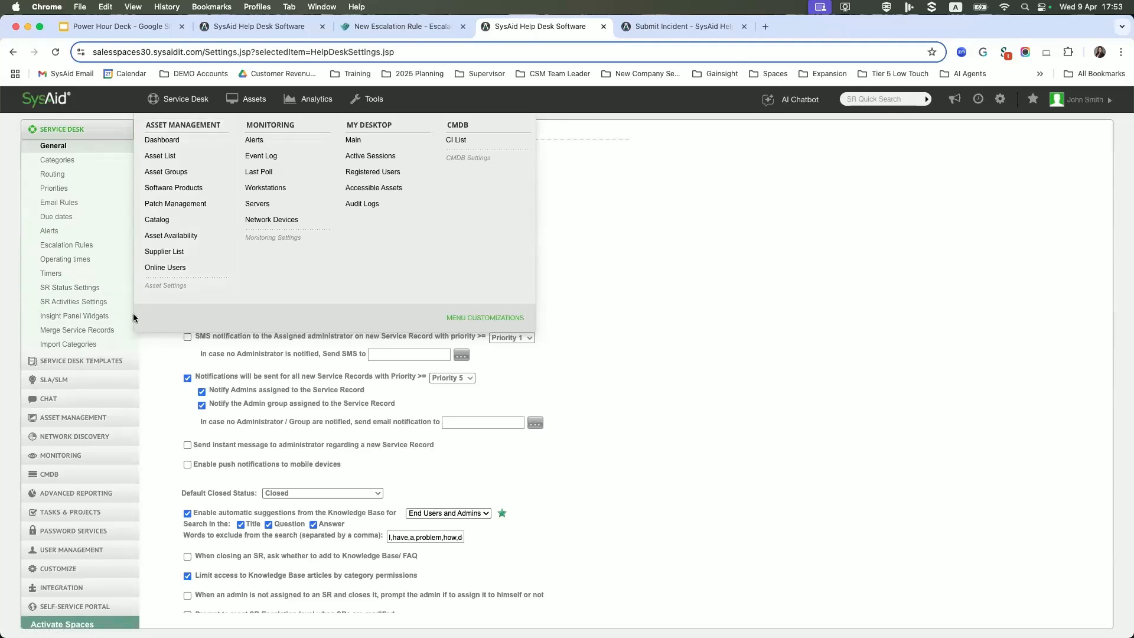
{"action": "left_click", "coordinate": [793, 310]}
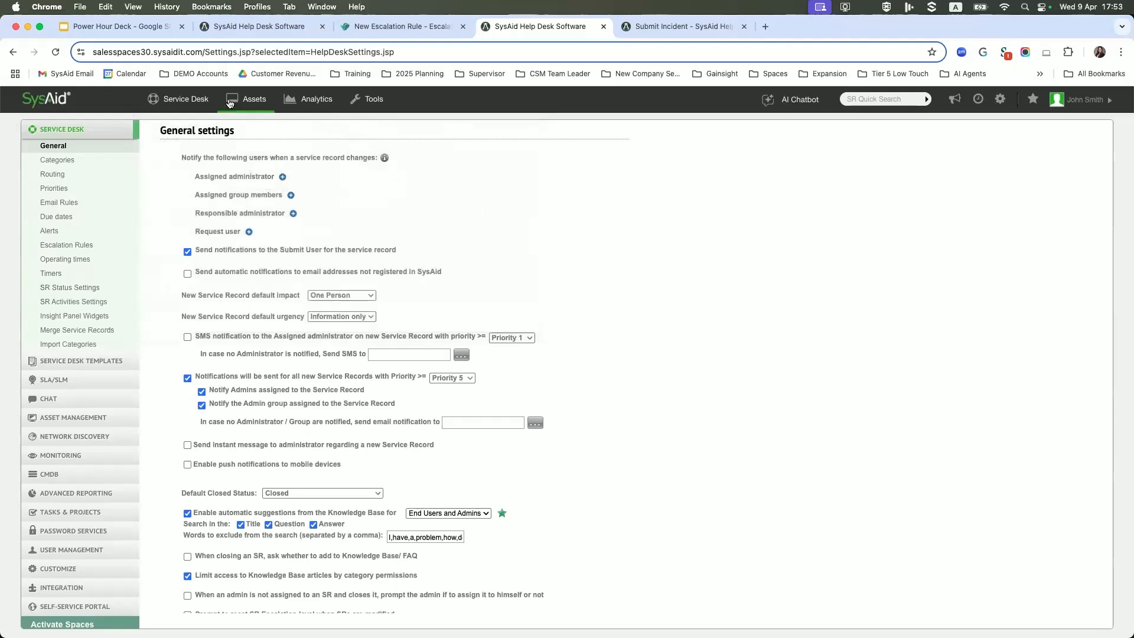
{"action": "left_click", "coordinate": [248, 101]}
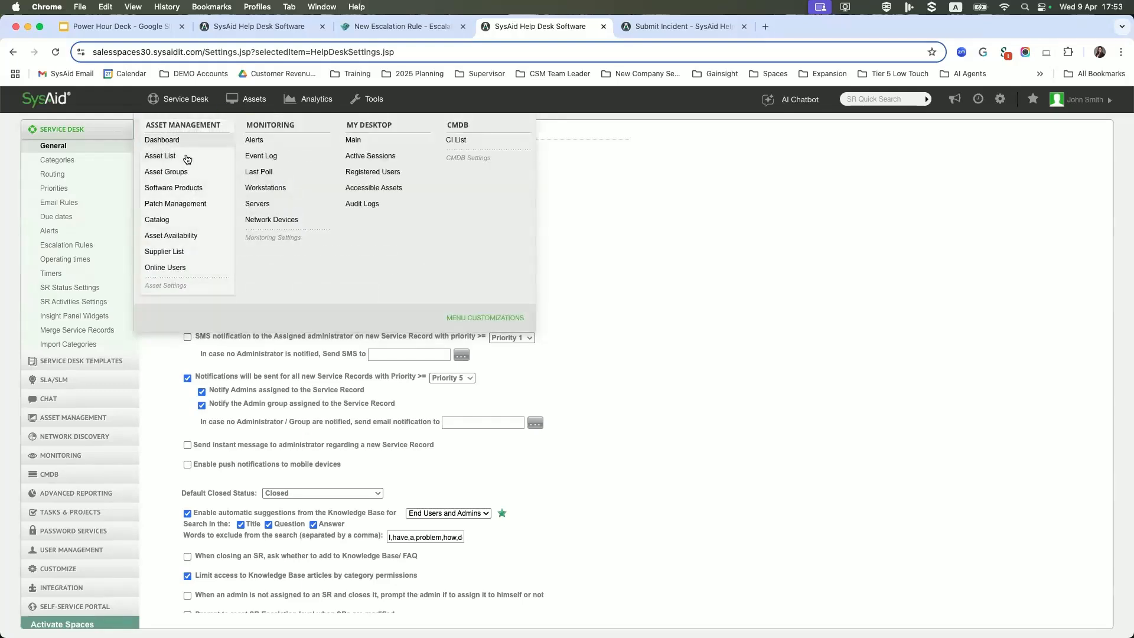